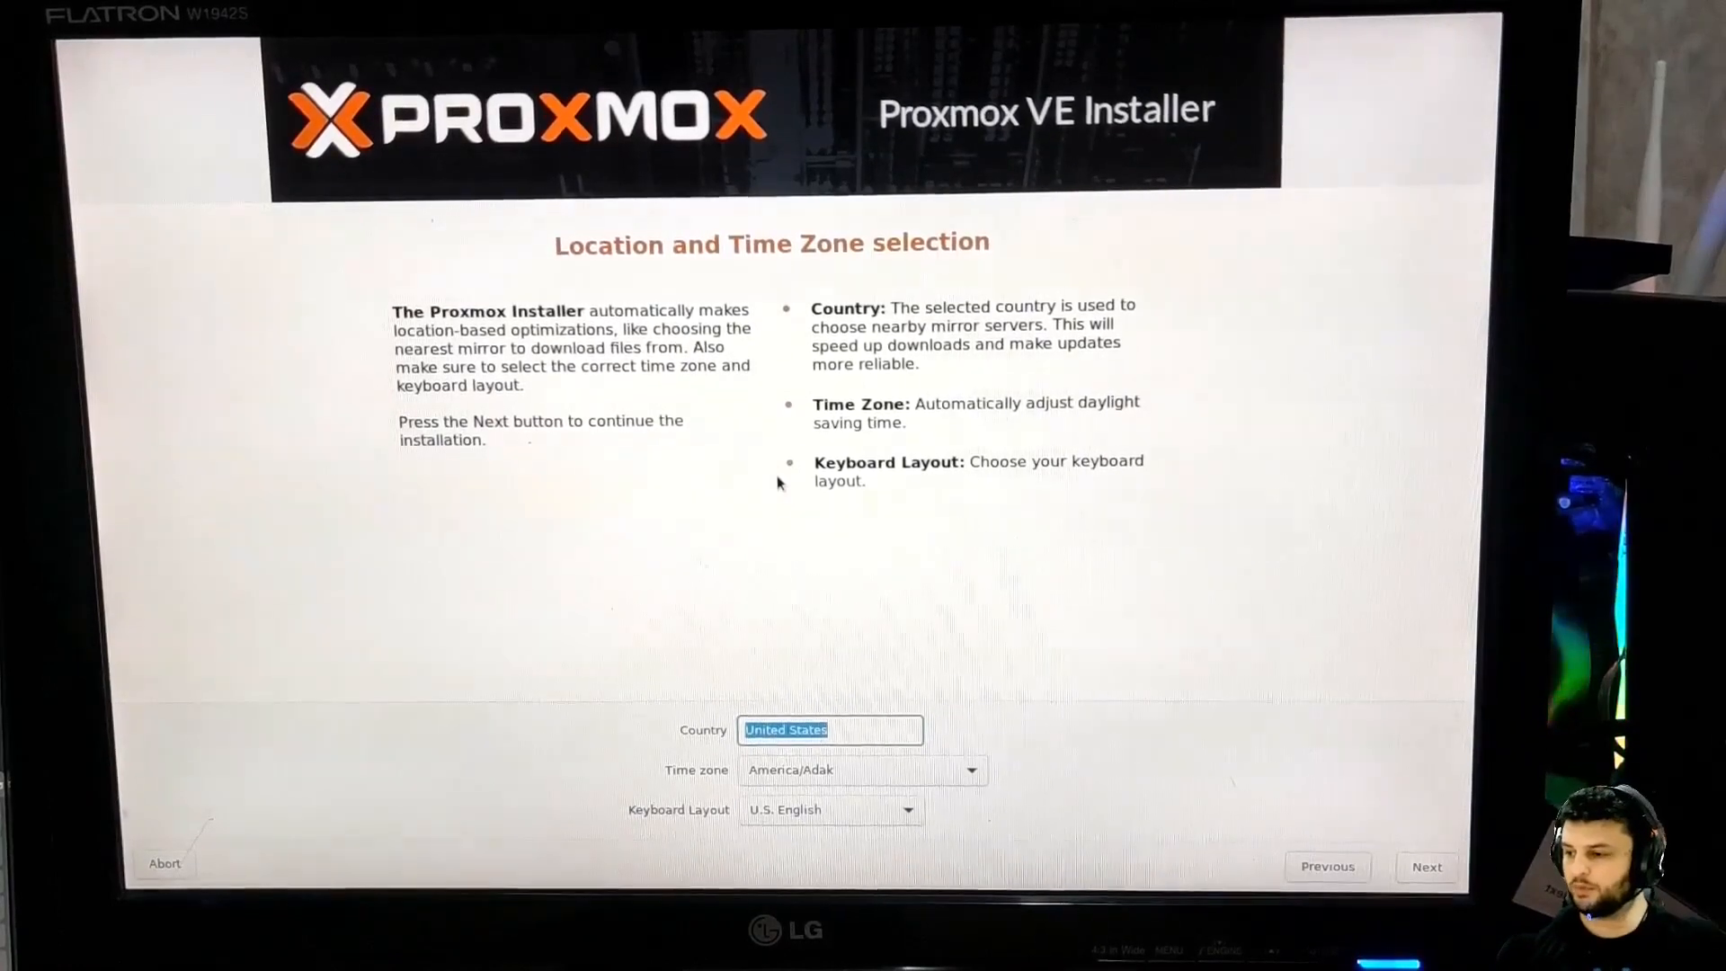
Set the installer's country to Brazil and move on to the administration step
type("A")
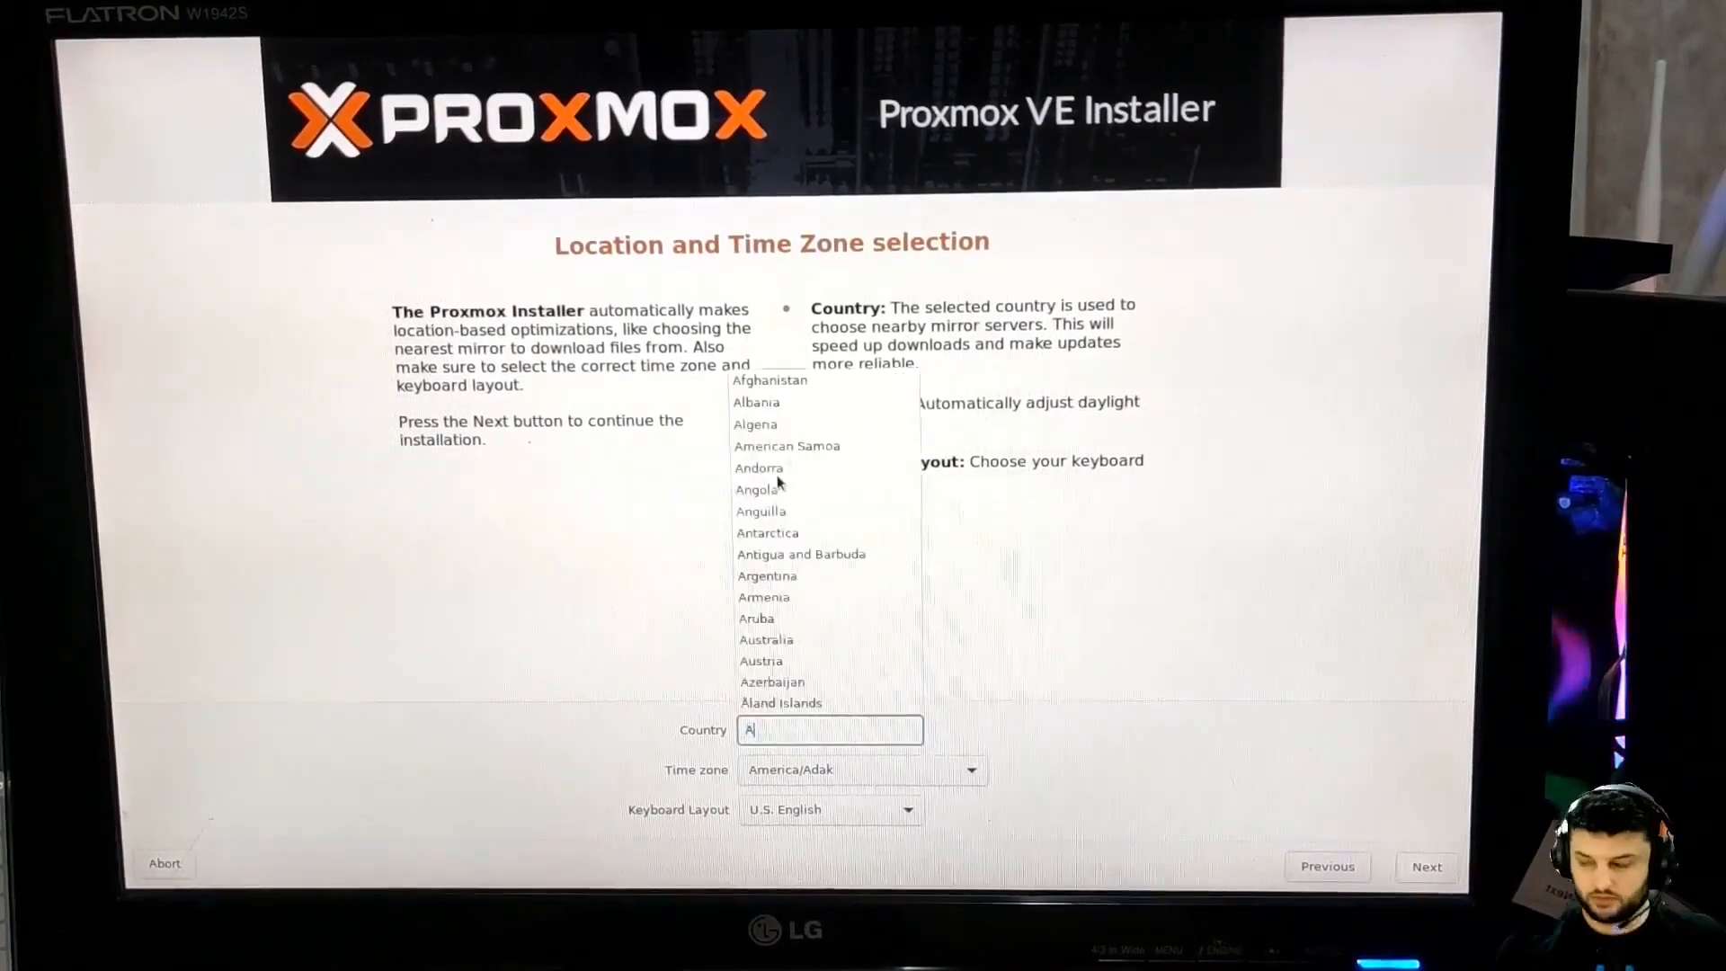
type("Brazil")
key("Return")
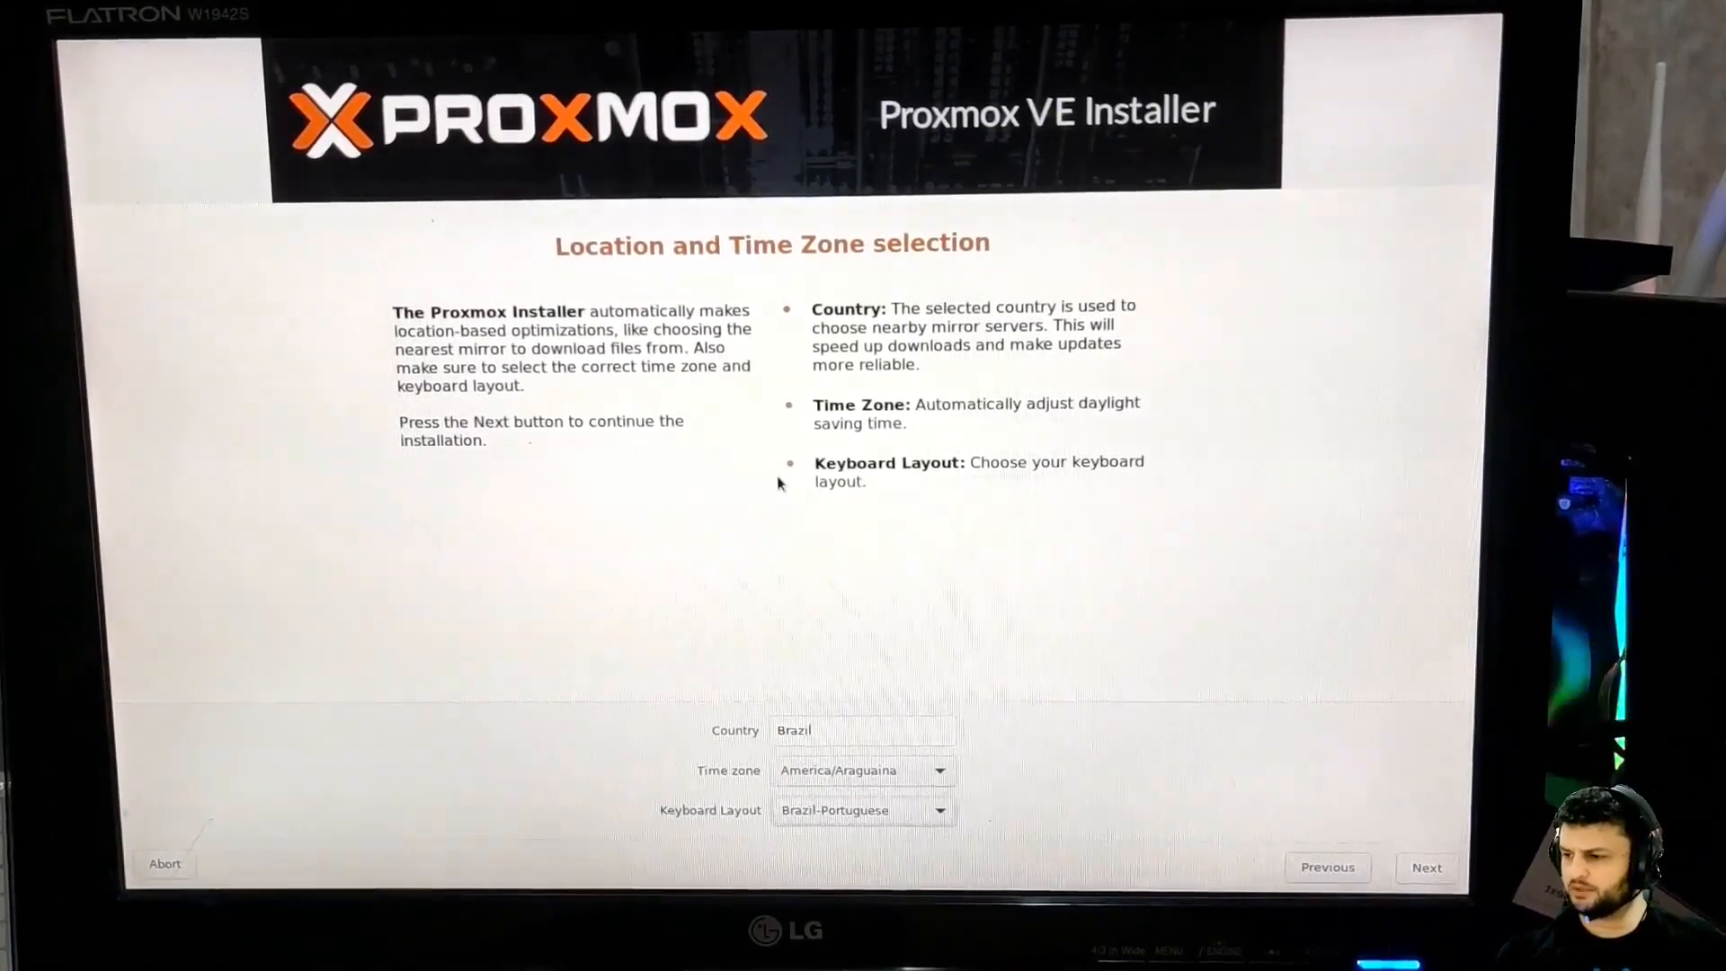
key("Return")
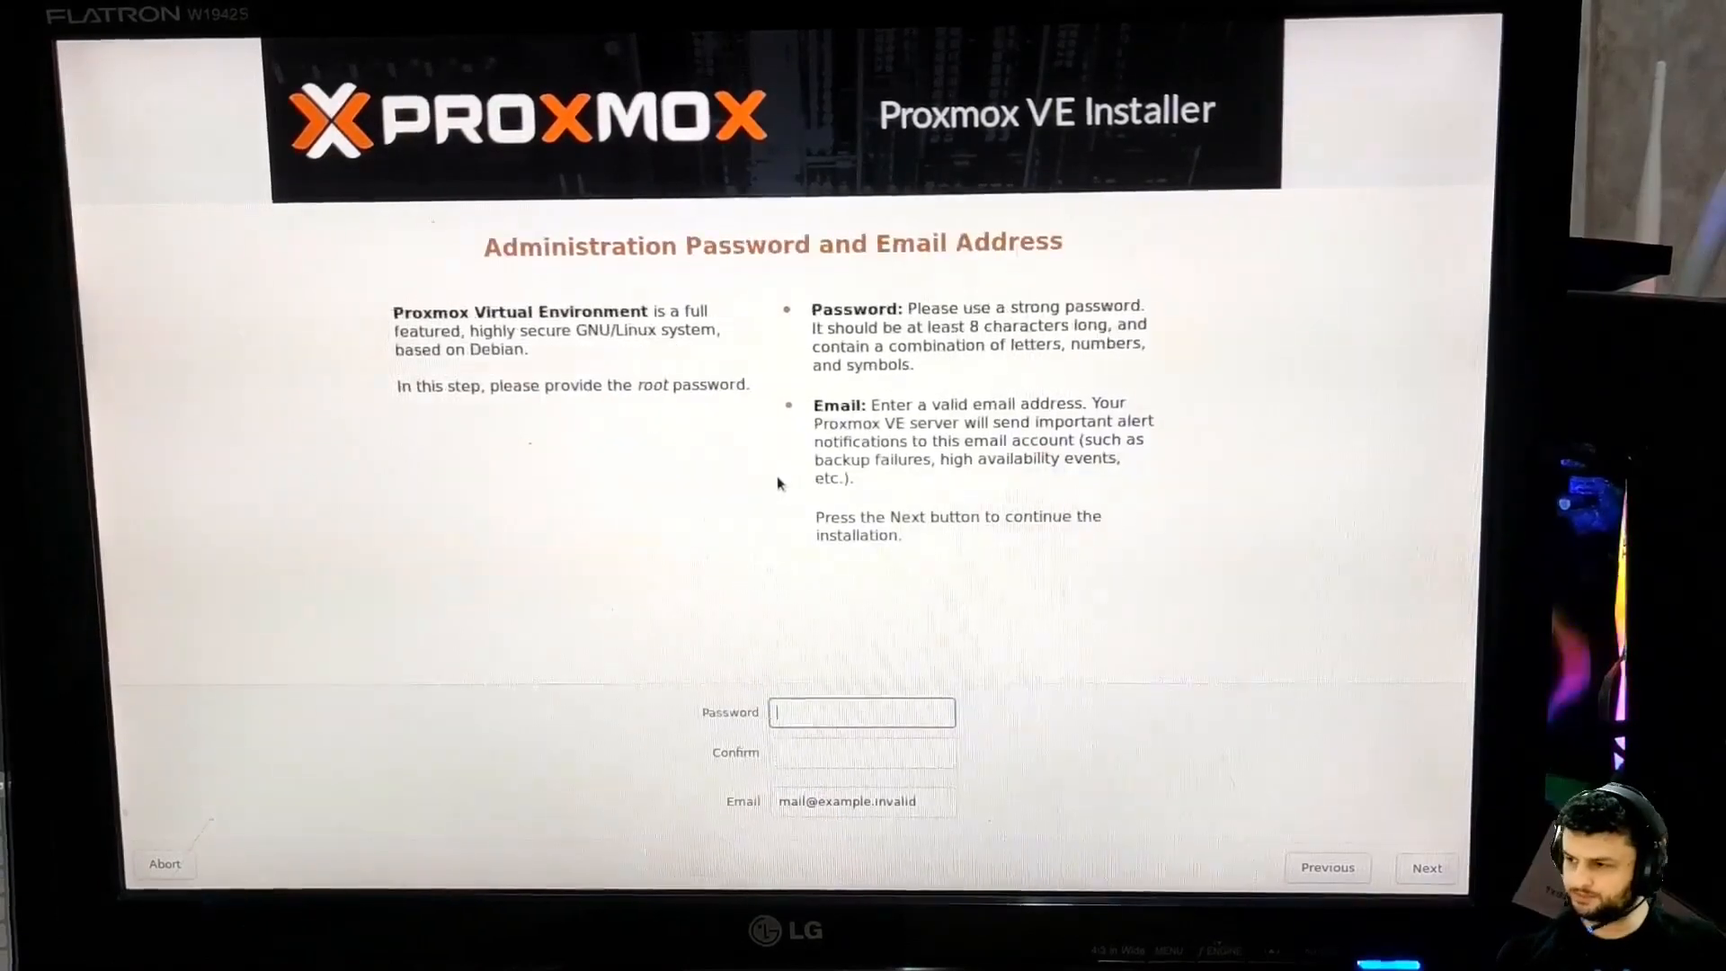
Enter and confirm the root password, then fill in the administrator e-mail address
type("******")
key("Tab")
type("******")
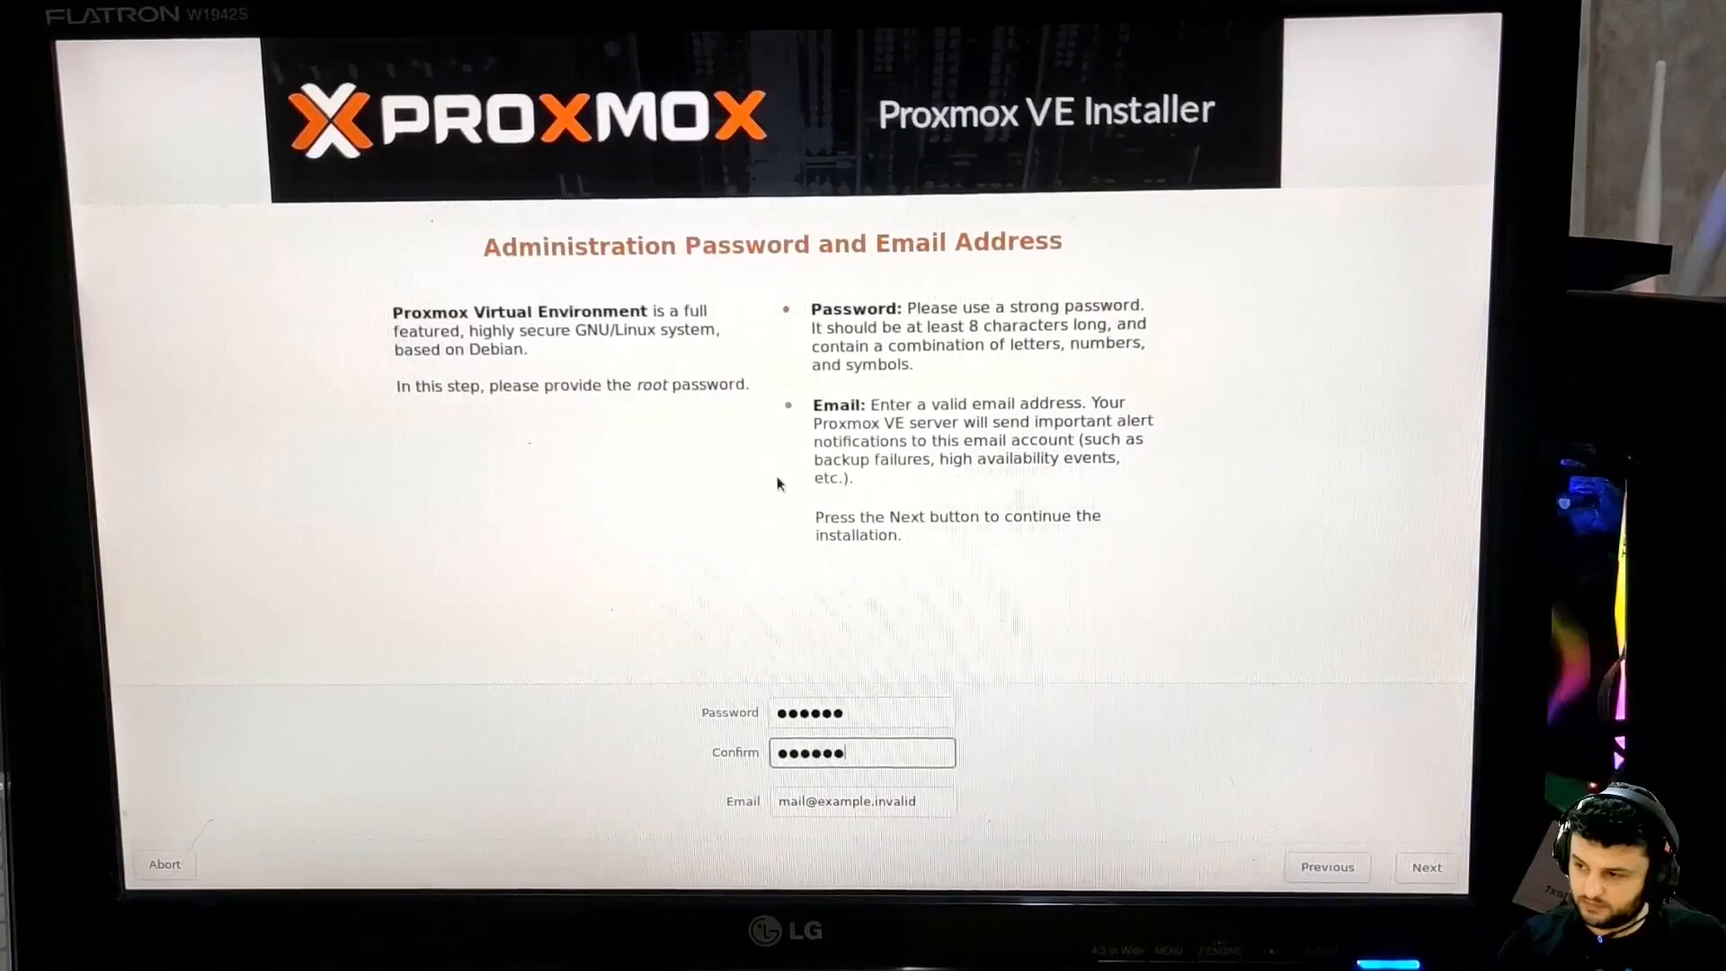
key("Tab")
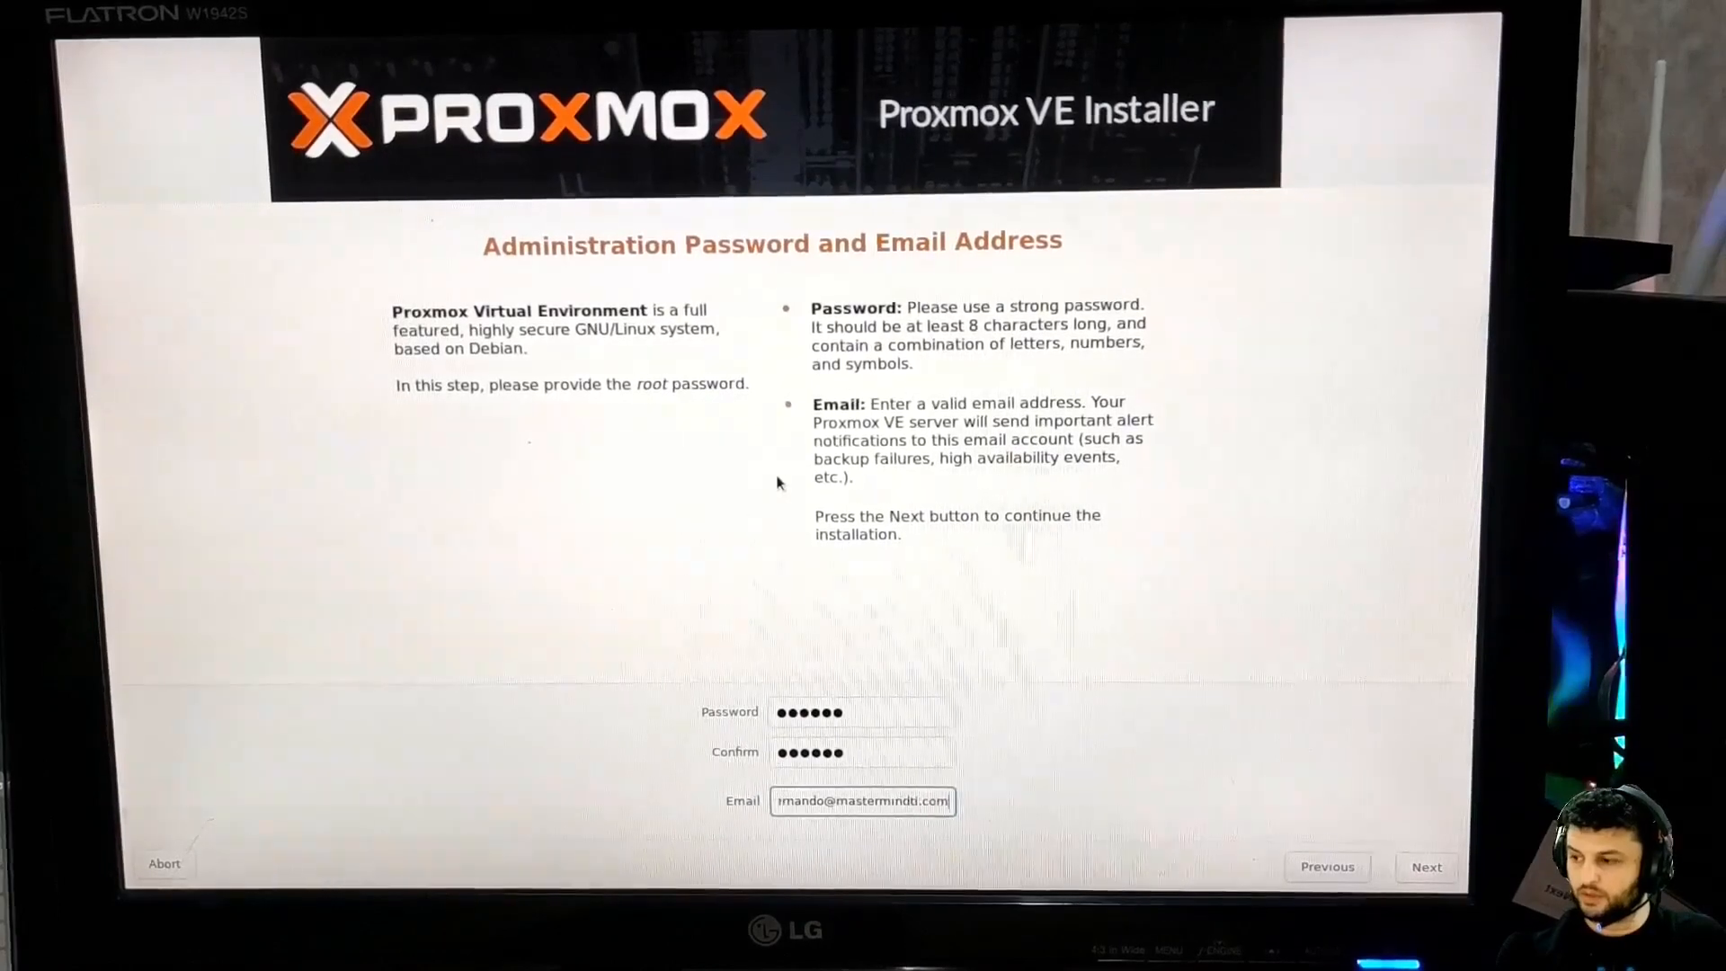
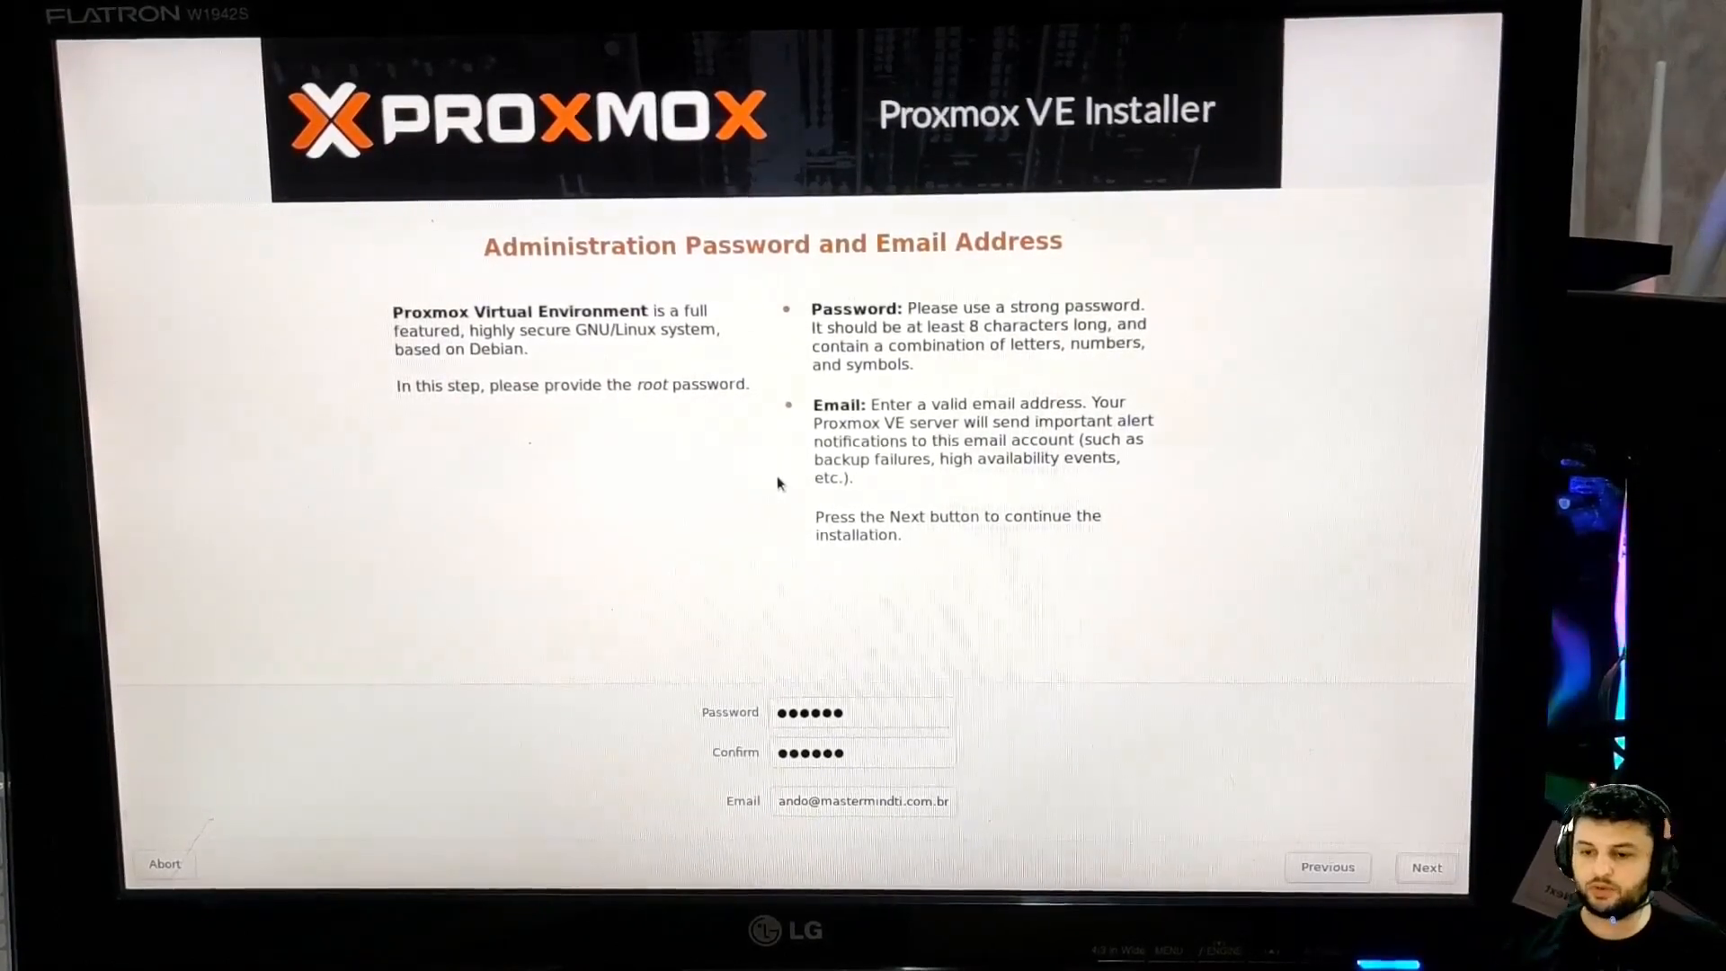
On the management network page, insert 1 after pve in the hostname
key("Return")
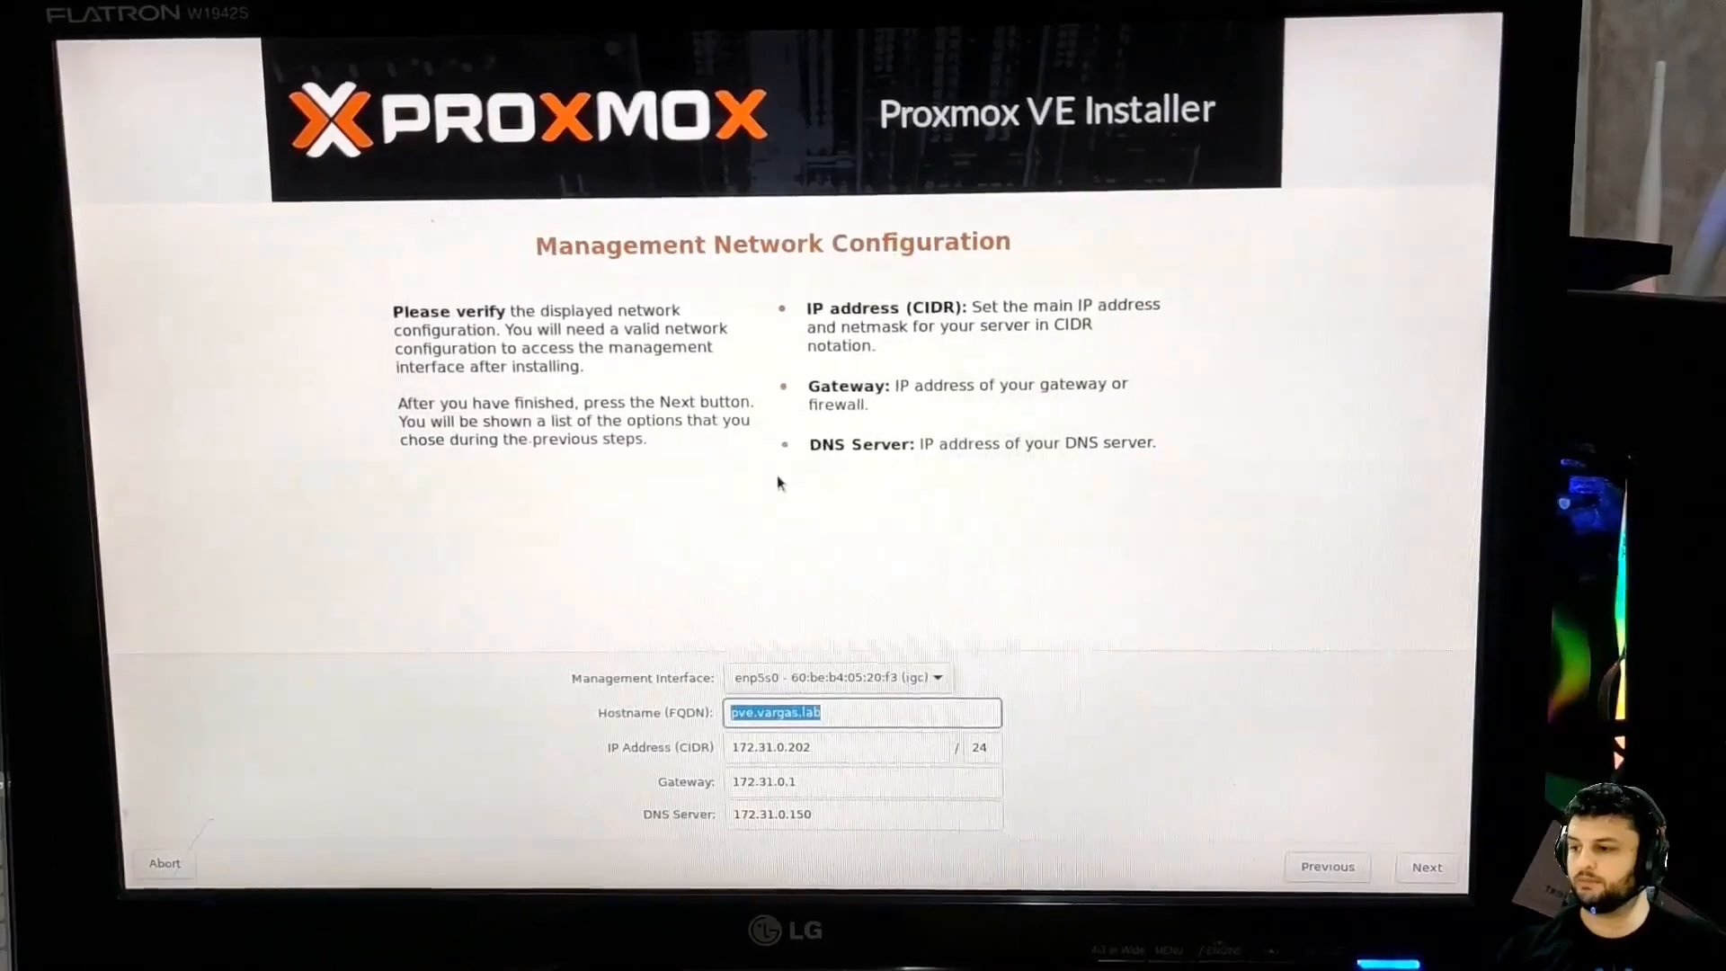
key("Left")
key("Right")
key("Tab")
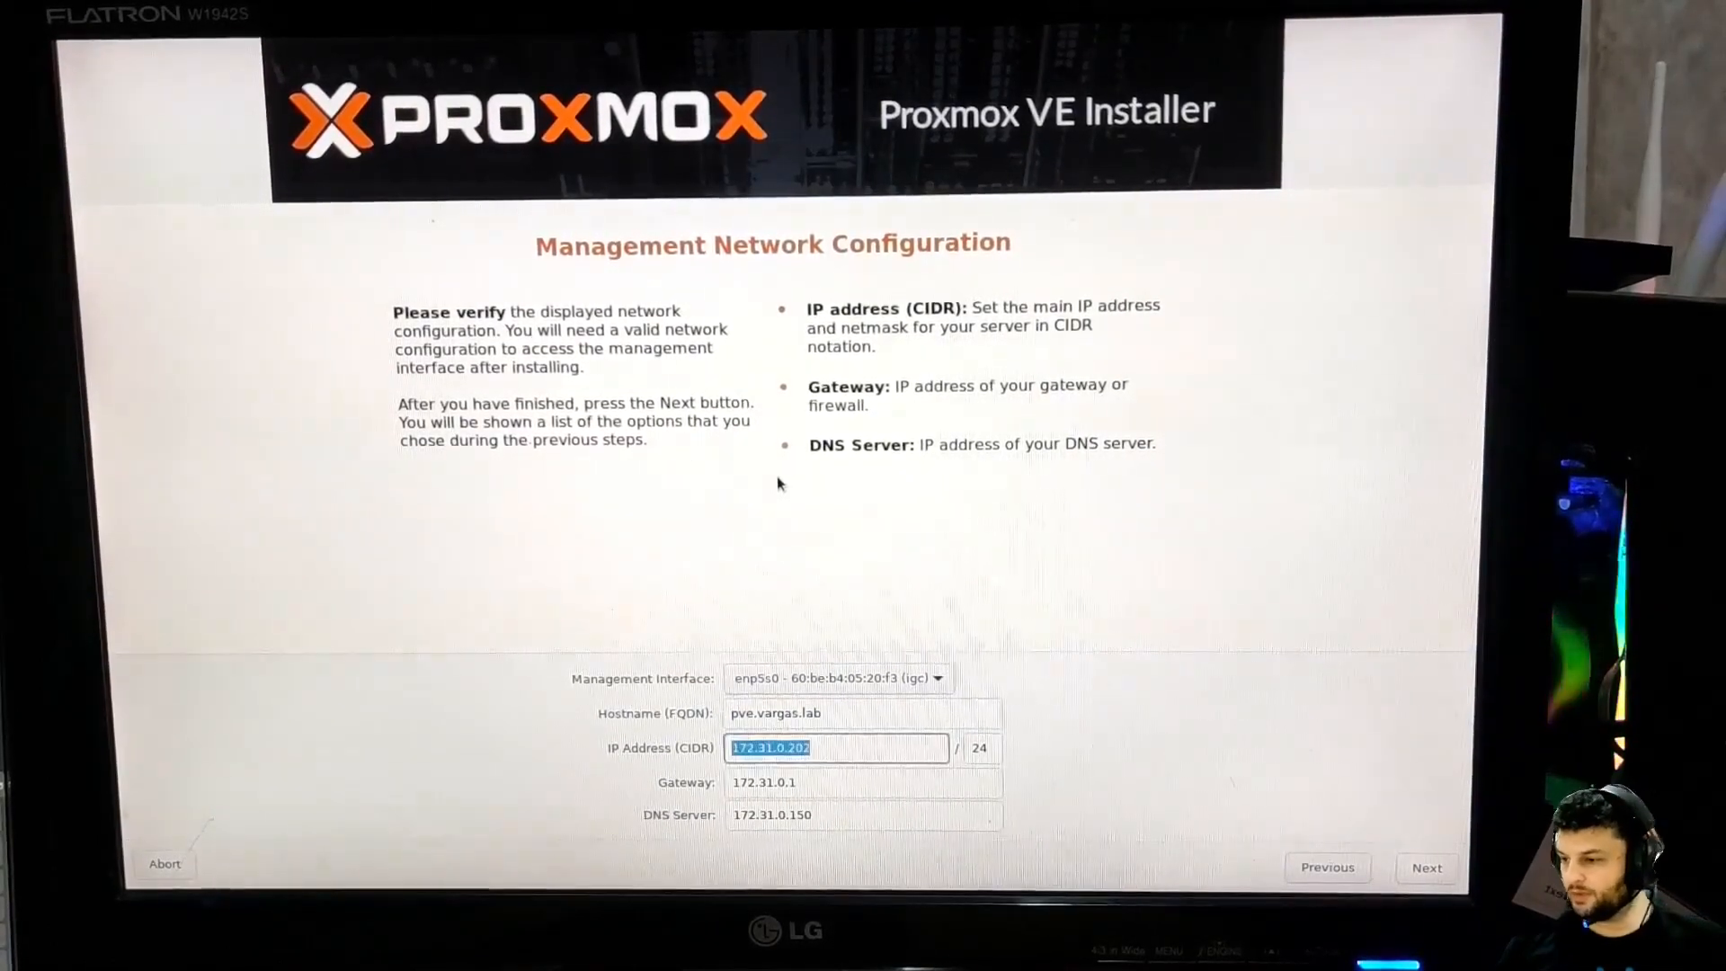
key("Tab")
key("shift+Tab")
key("Left")
key("Right")
key("Right")
key("Right")
key("Right")
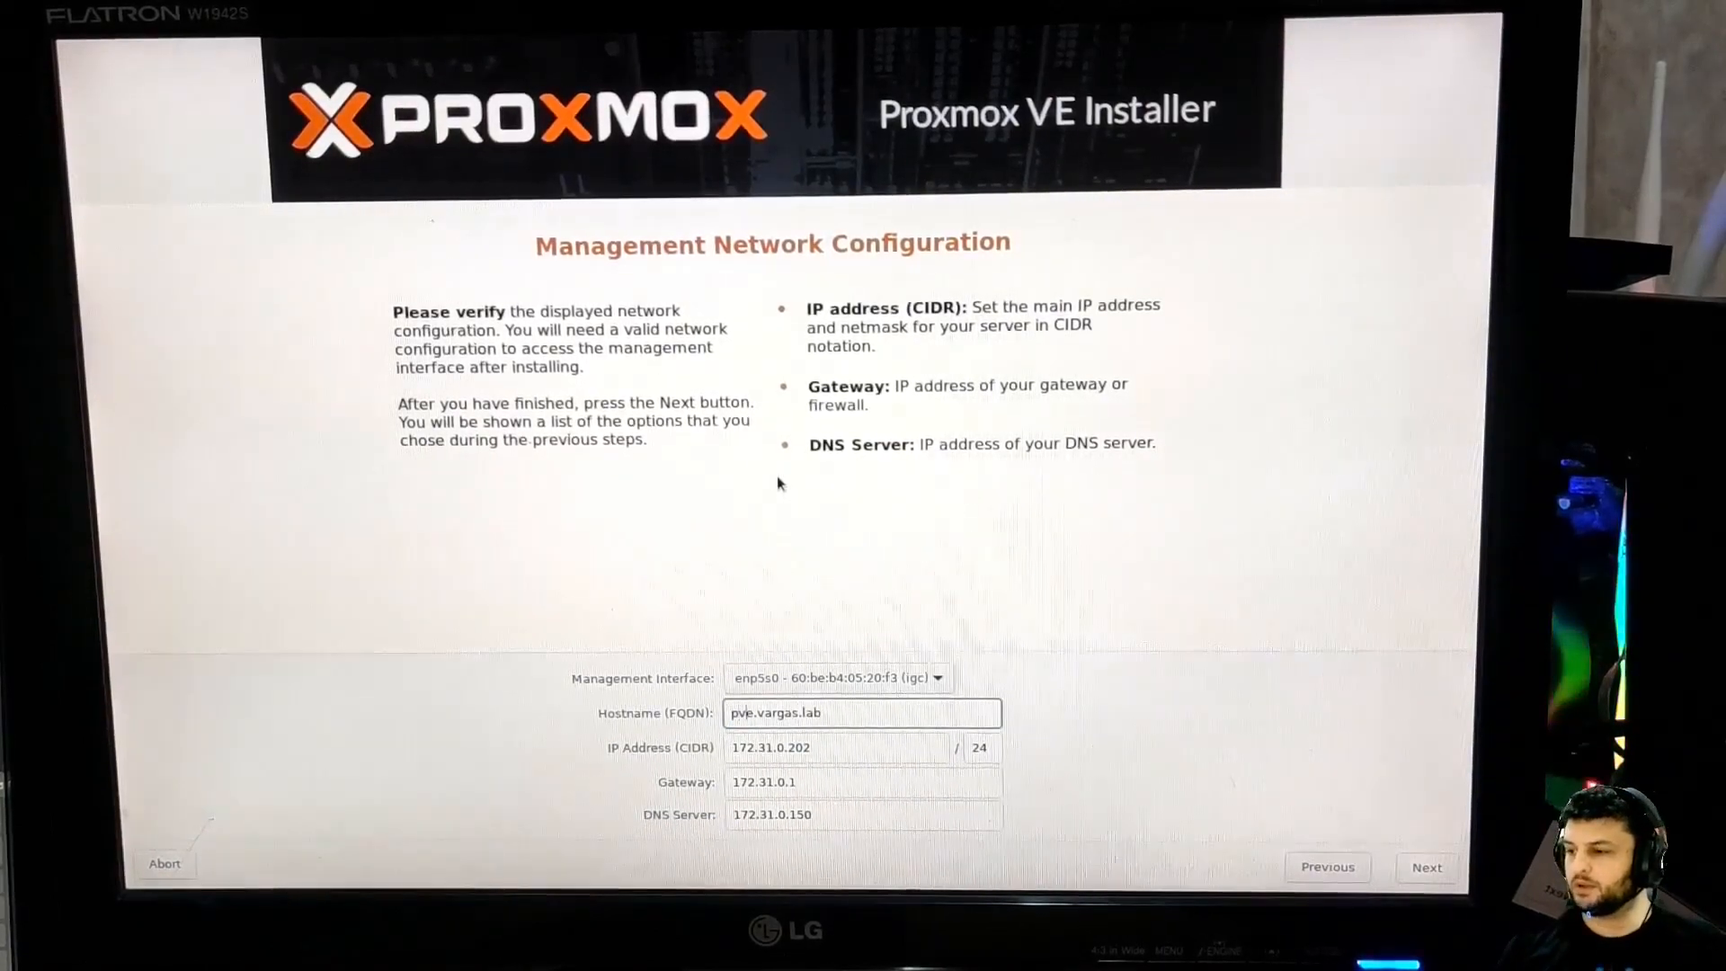
key("End")
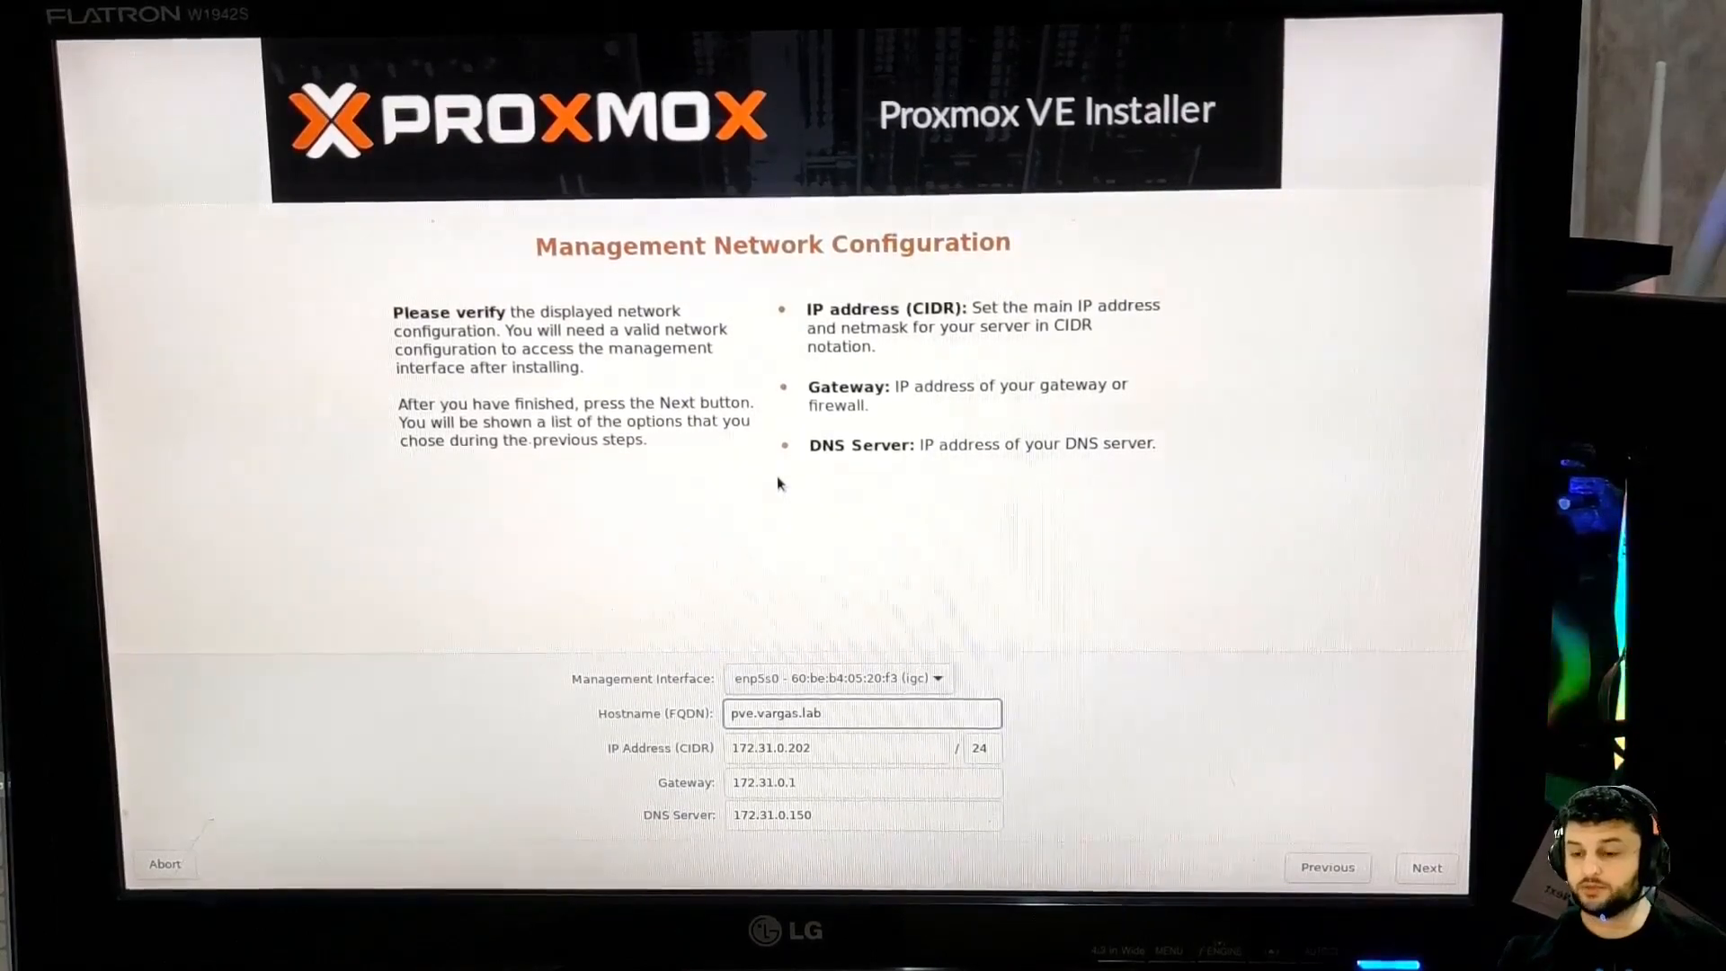
key("Left")
key("Left")
key("Left")
key("Left")
key("Left")
key("Left")
key("Left")
key("Left")
key("Left")
key("Left")
key("Left")
type("1")
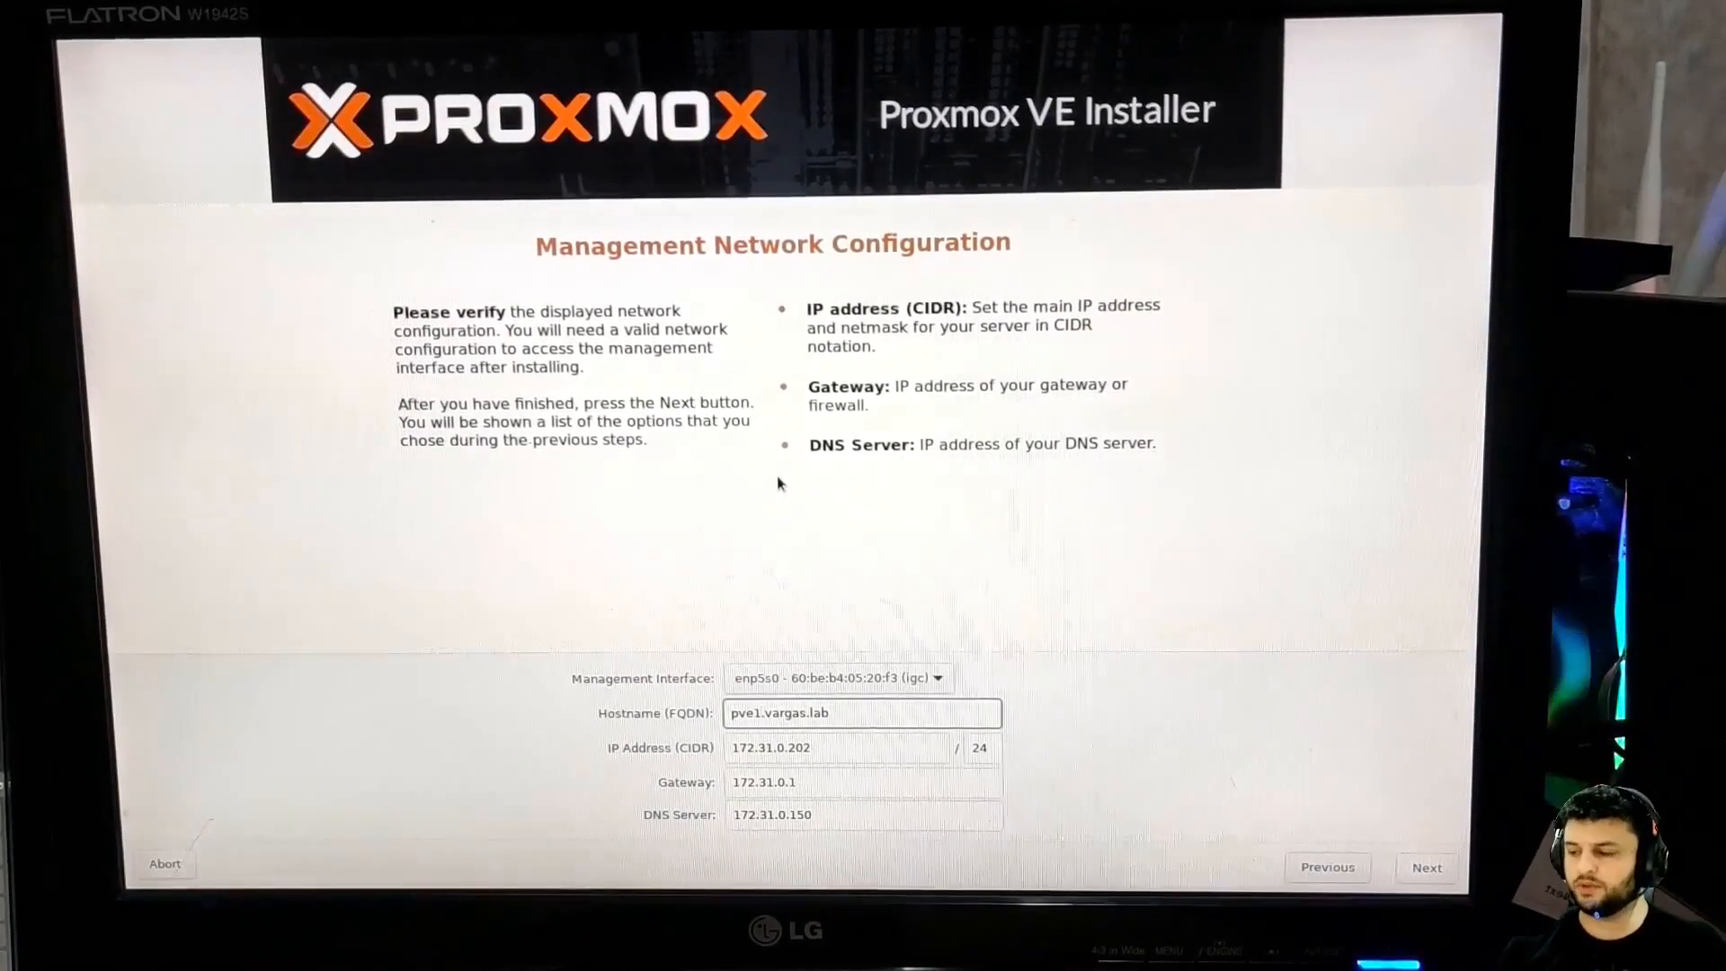
Redo the hostname edit so it reads pve1.vargas.lab
key("shift+Tab")
key("Left")
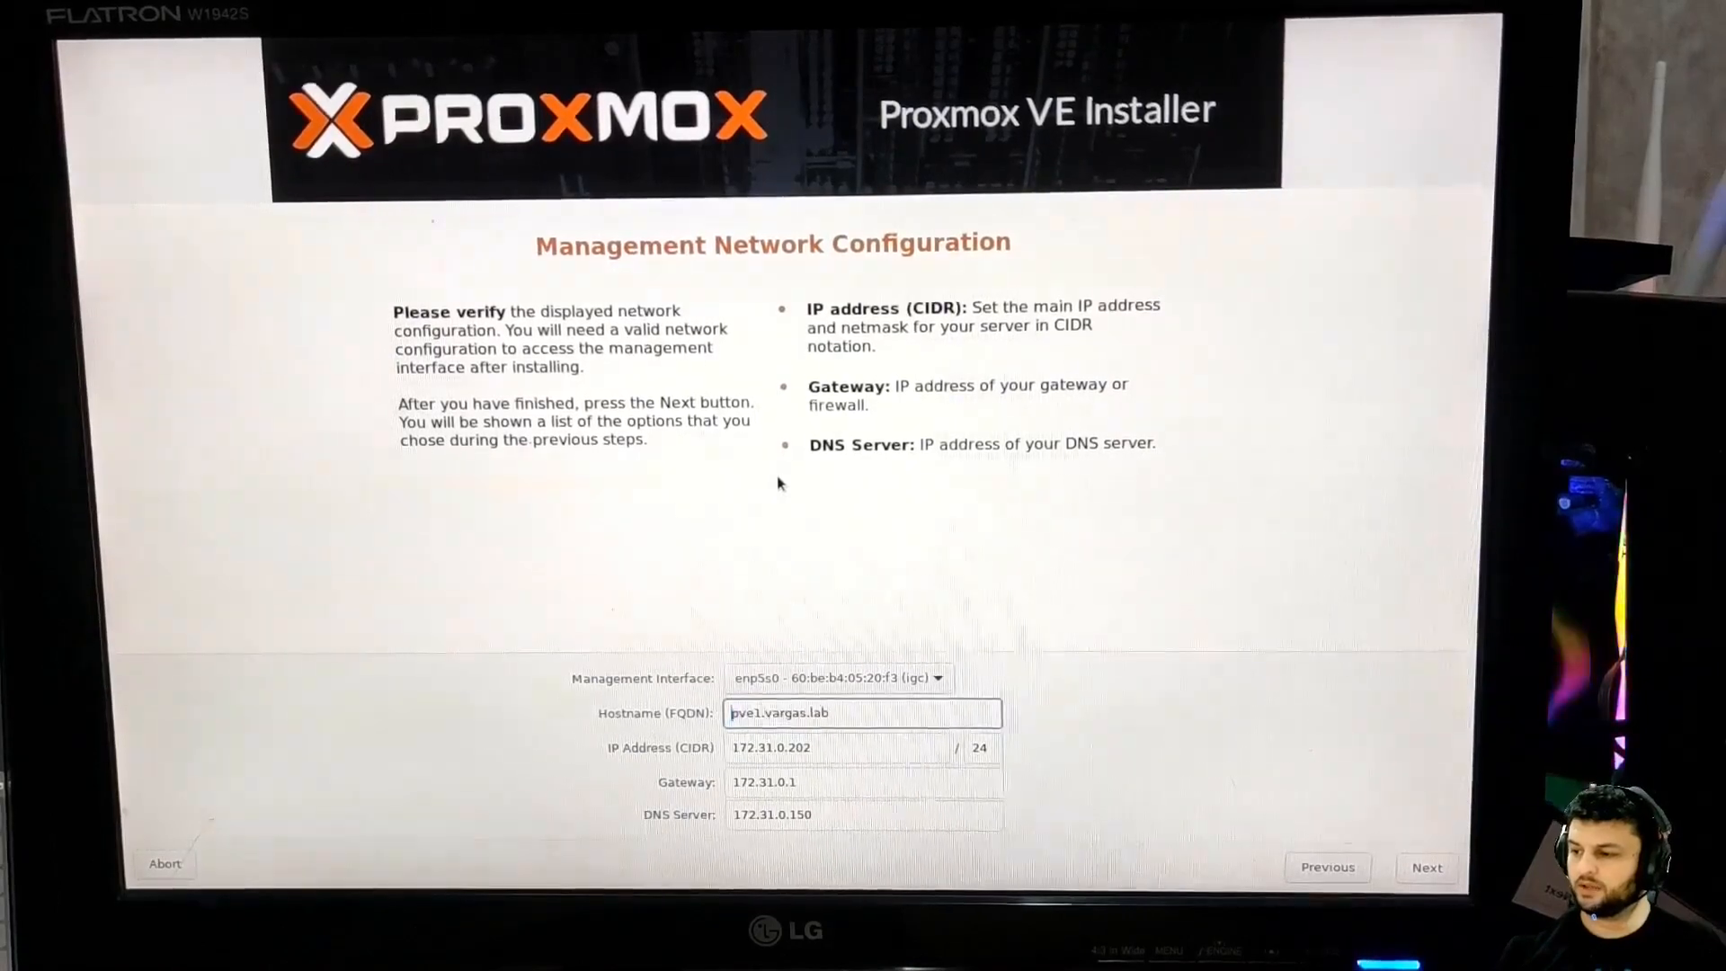
key("Right")
key("Right")
key("Right")
key("Right")
key("BackSpace")
key("Tab")
key("Tab")
key("shift+Tab")
key("shift+Tab")
key("Left")
key("Right")
key("Right")
key("Right")
type("1")
Step through the IP, gateway and DNS fields and return to the interface setting
key("Tab")
key("Tab")
key("Tab")
key("Tab")
key("Tab")
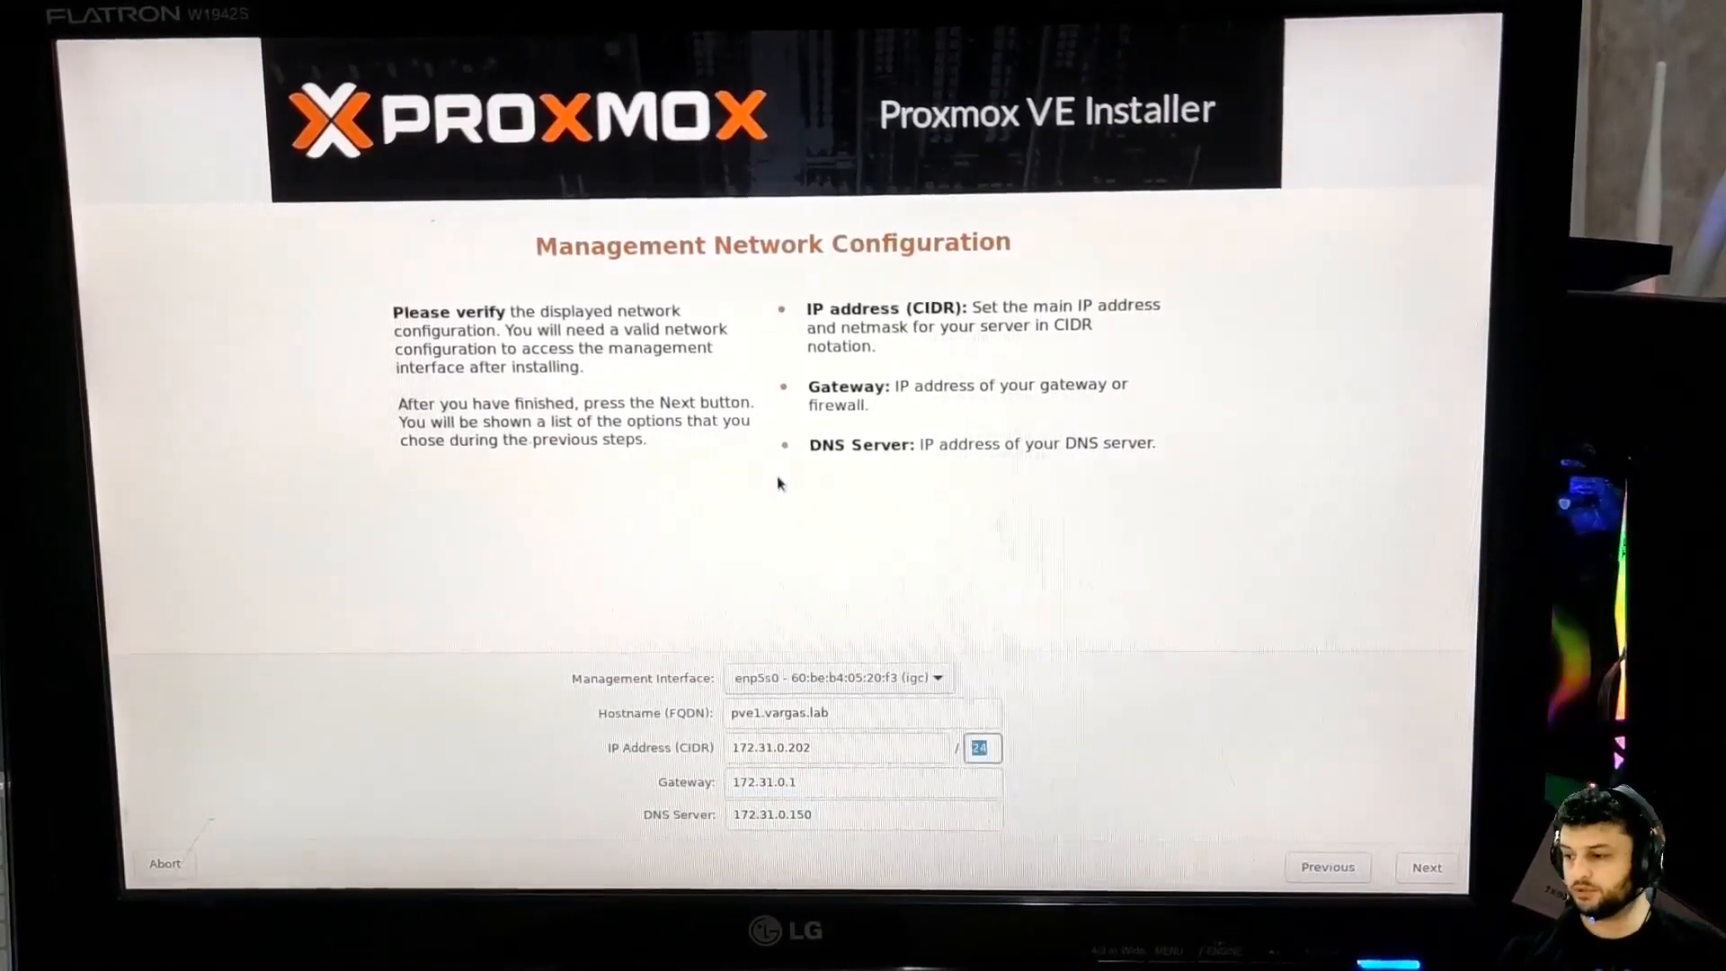
key("Tab")
key("Tab")
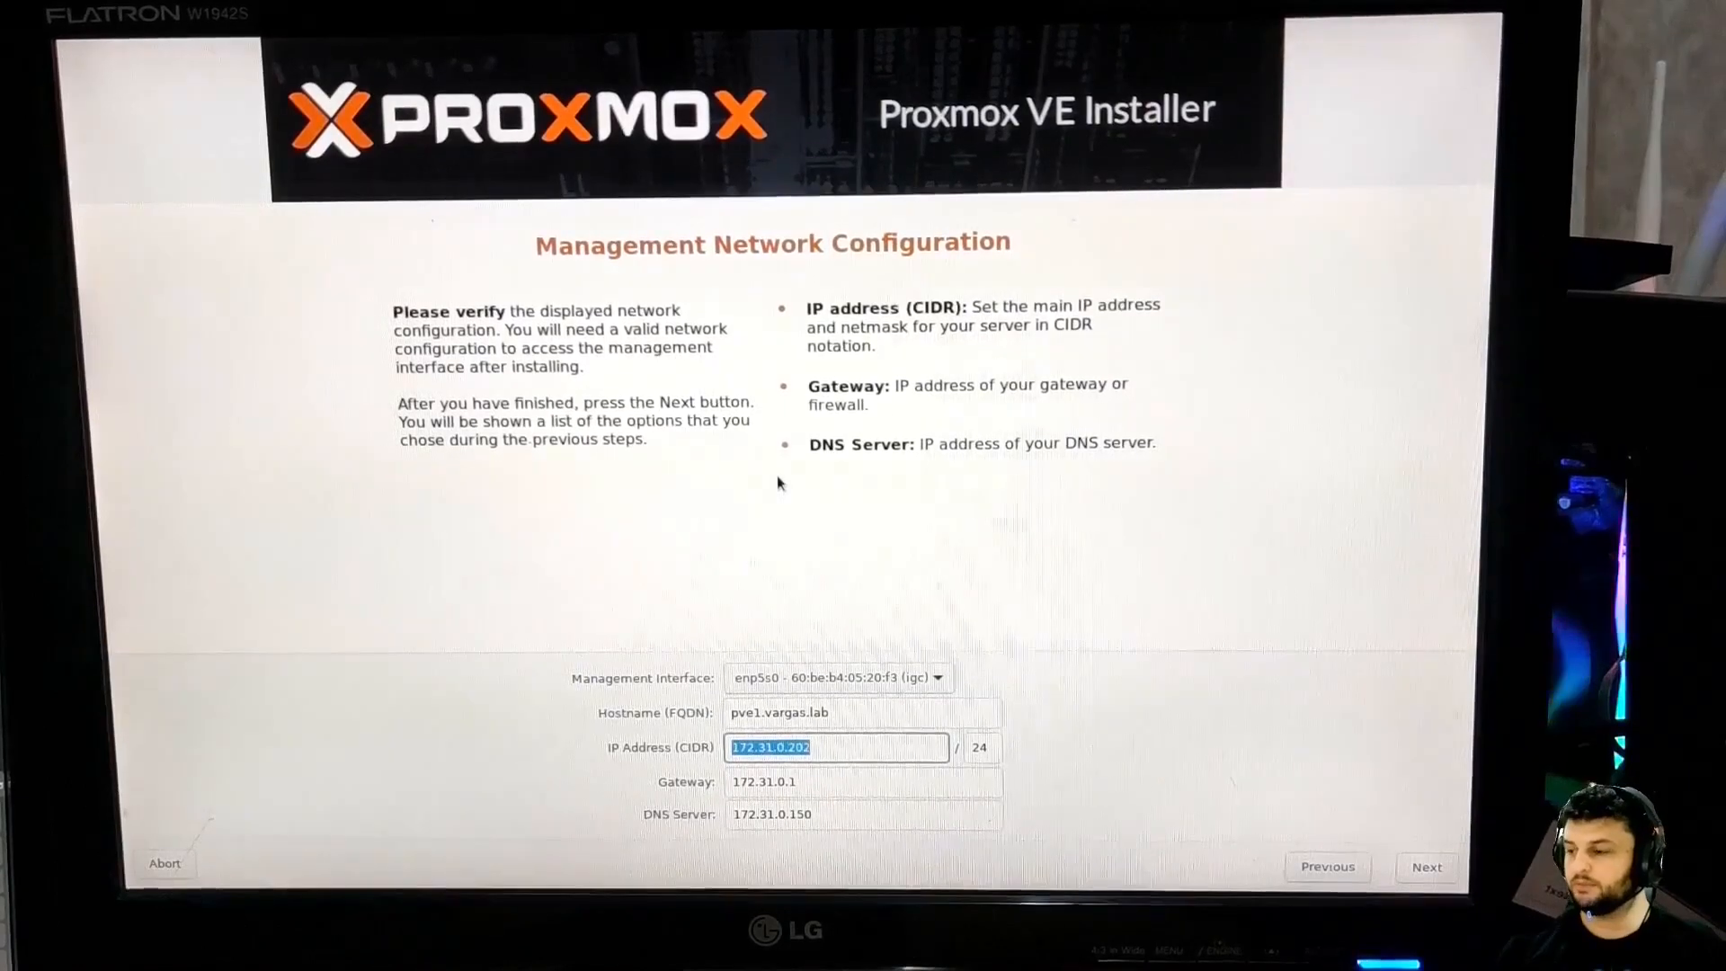
key("Tab")
key("Tab")
key("Tab")
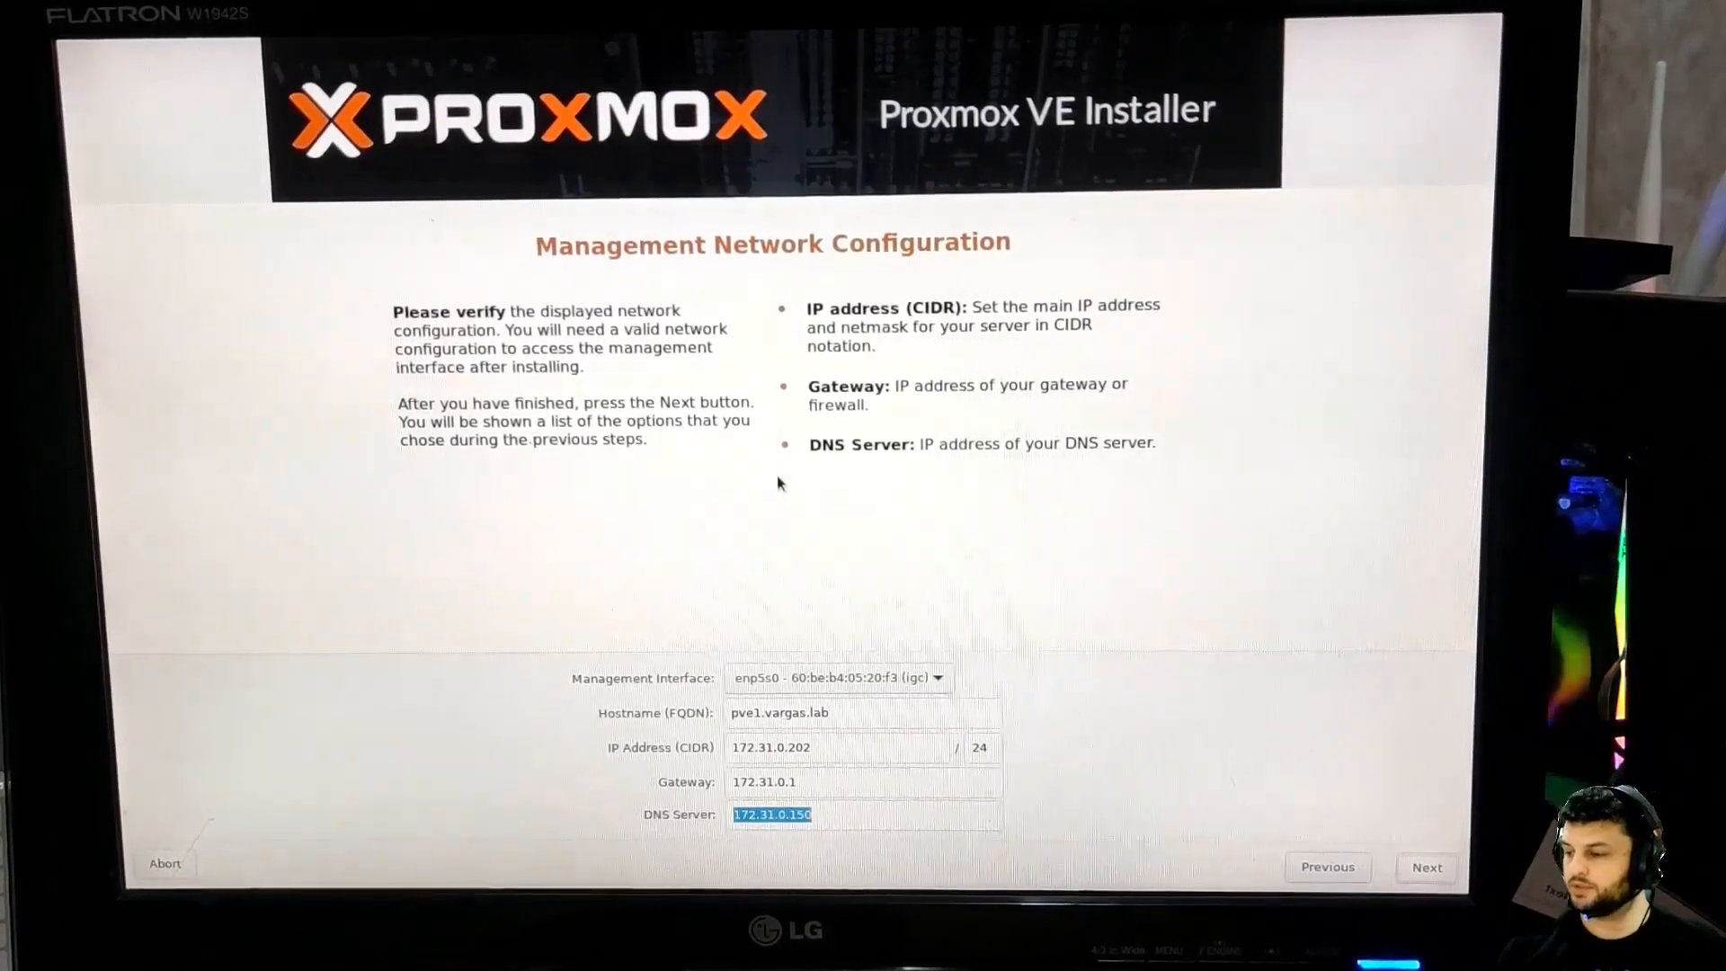
key("shift+Tab")
key("shift+Tab")
key("shift+Tab")
key("shift+Tab")
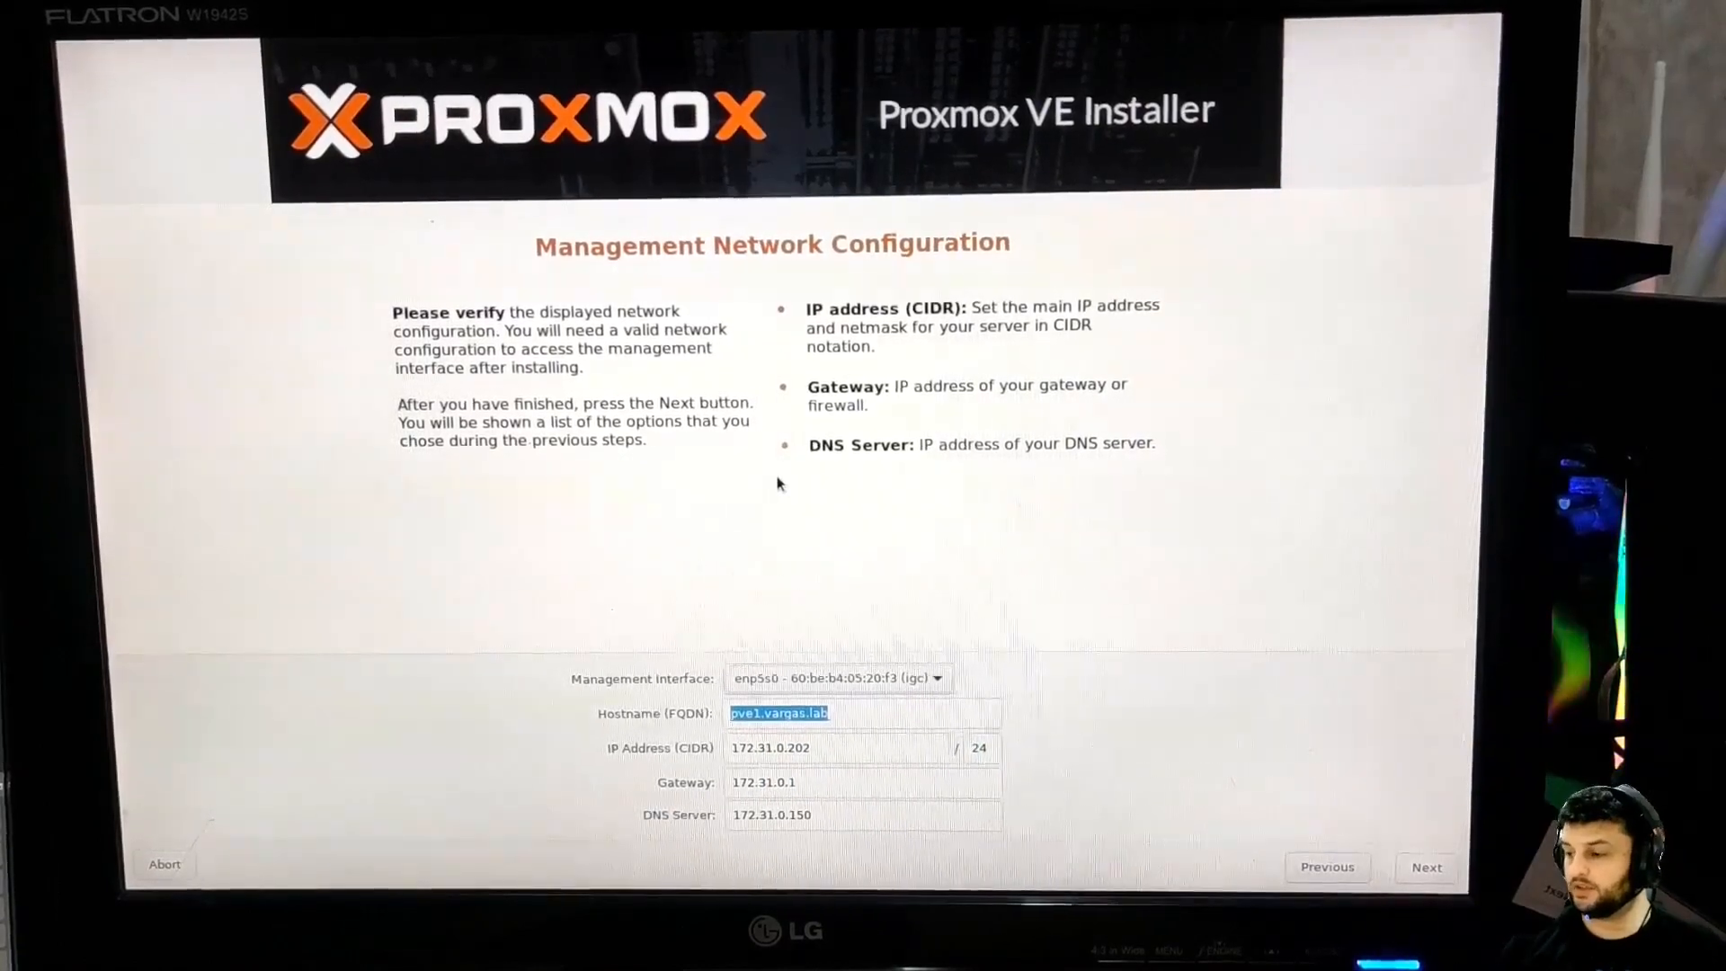
key("shift+Tab")
key("space")
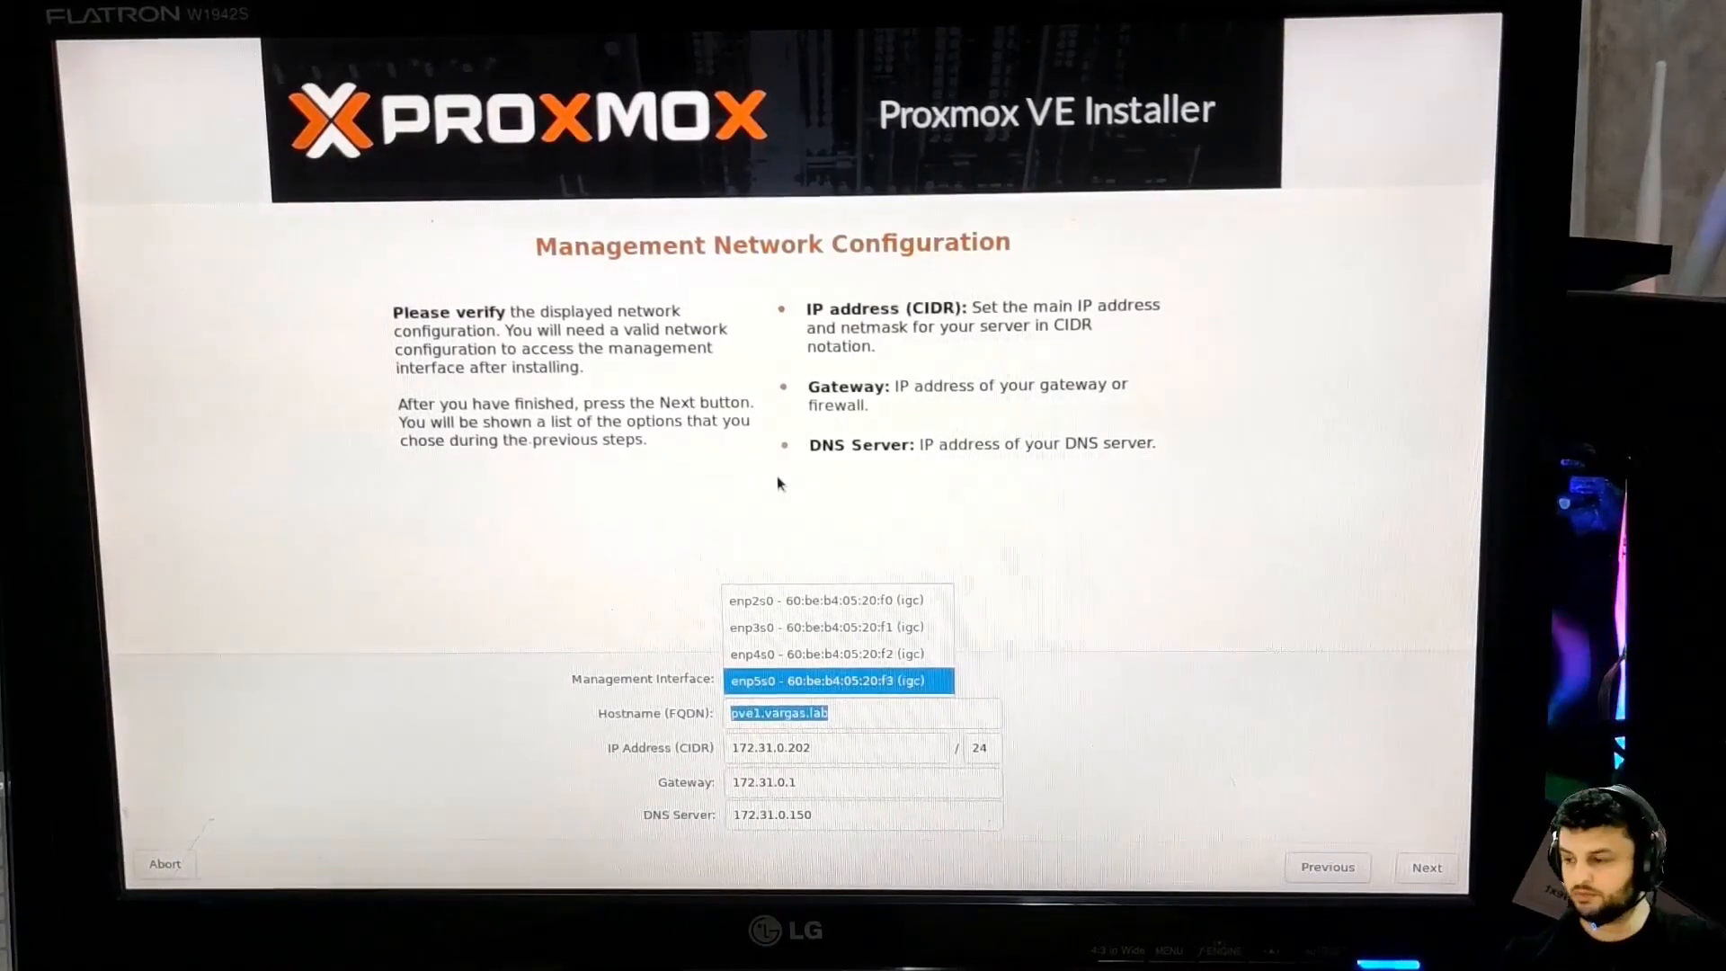
Keep enp5s0 as the management interface and proceed to the installation Summary page
key("Return")
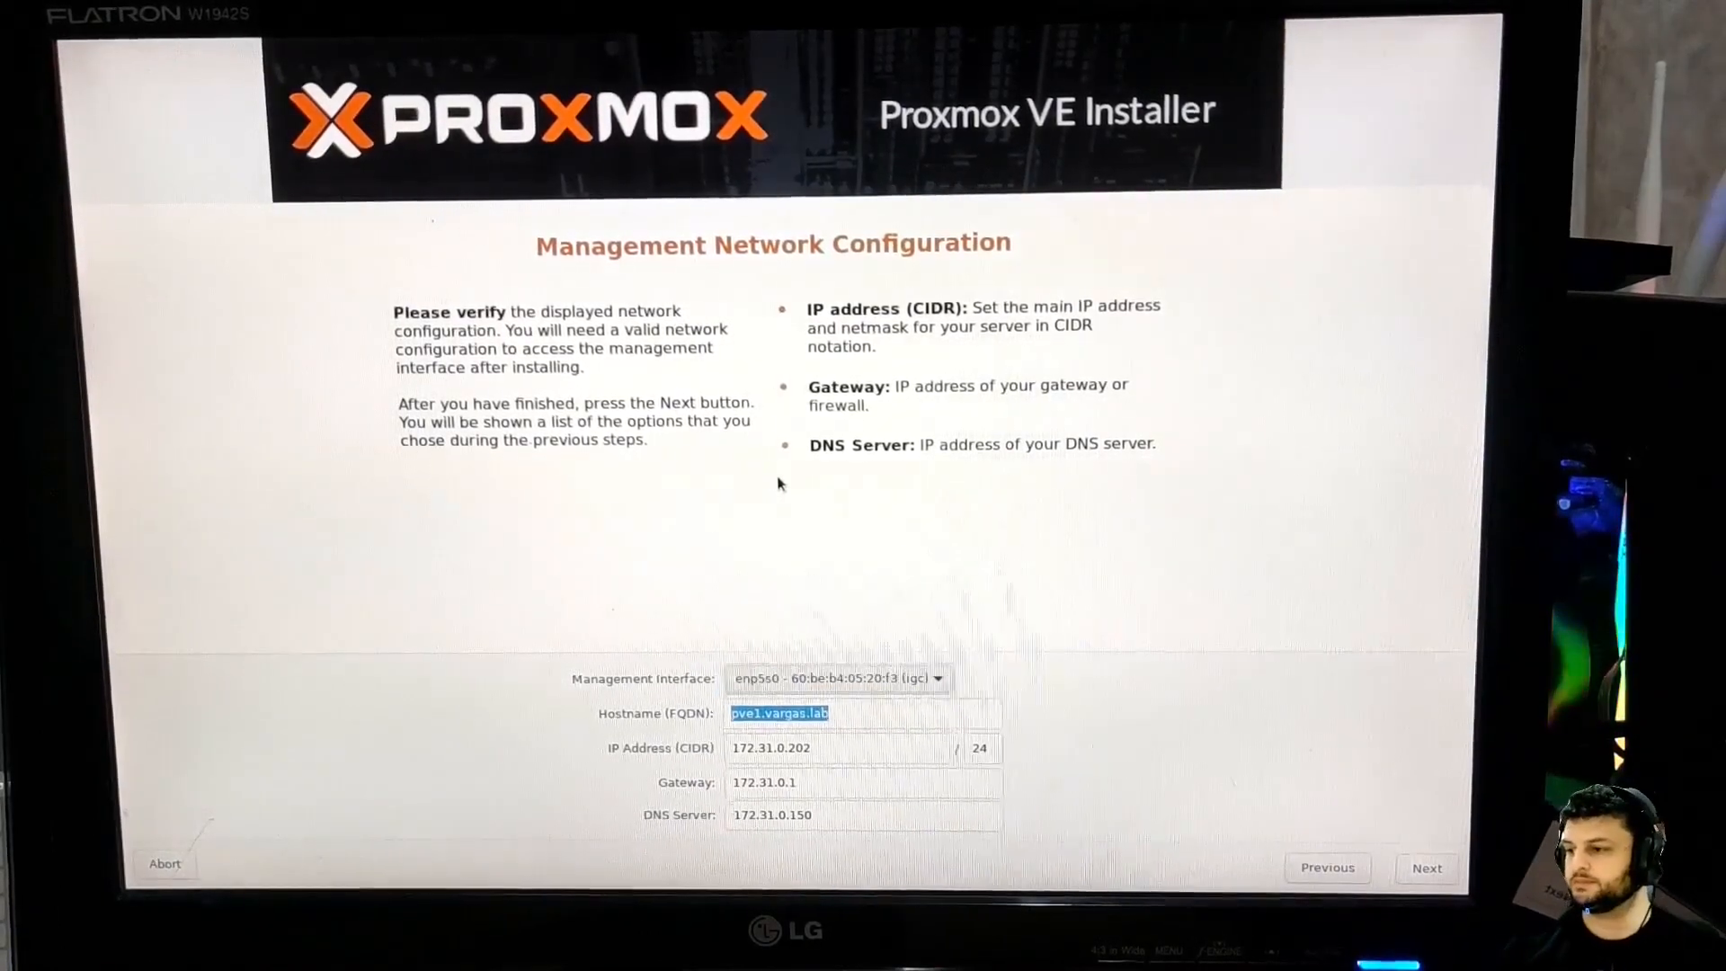
key("Tab")
key("Tab")
key("Tab")
key("Tab")
key("Tab")
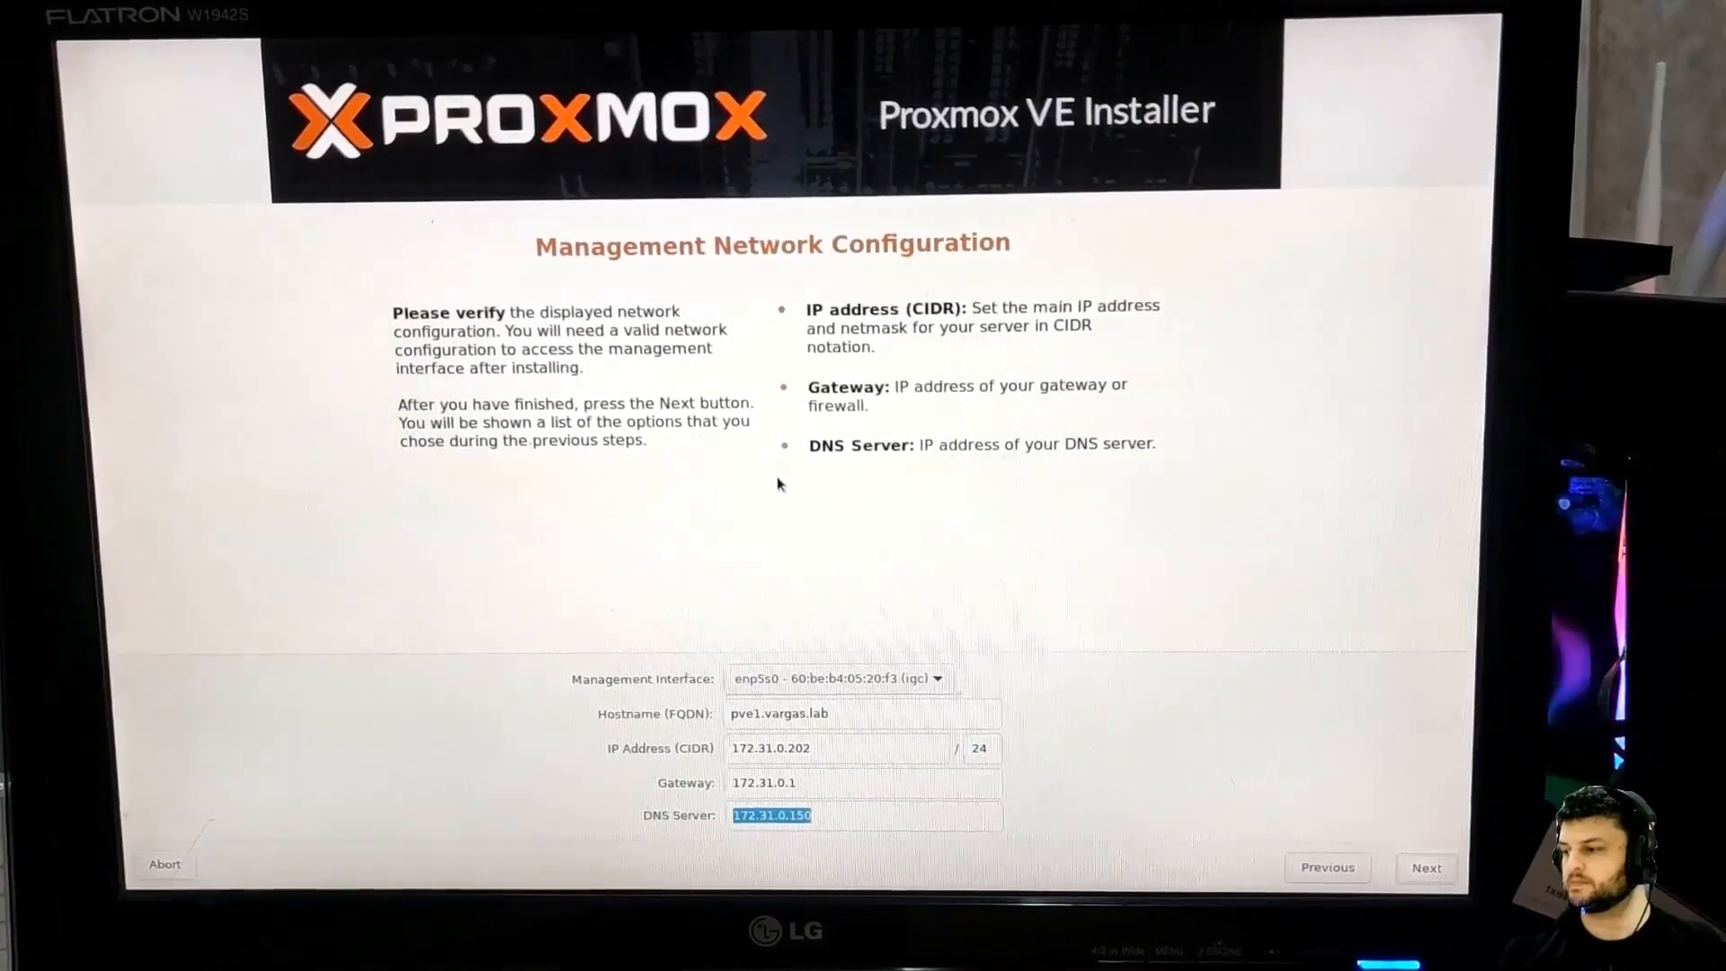
key("shift+Tab")
key("shift+Tab")
key("shift+Tab")
key("shift+Tab")
key("shift+Tab")
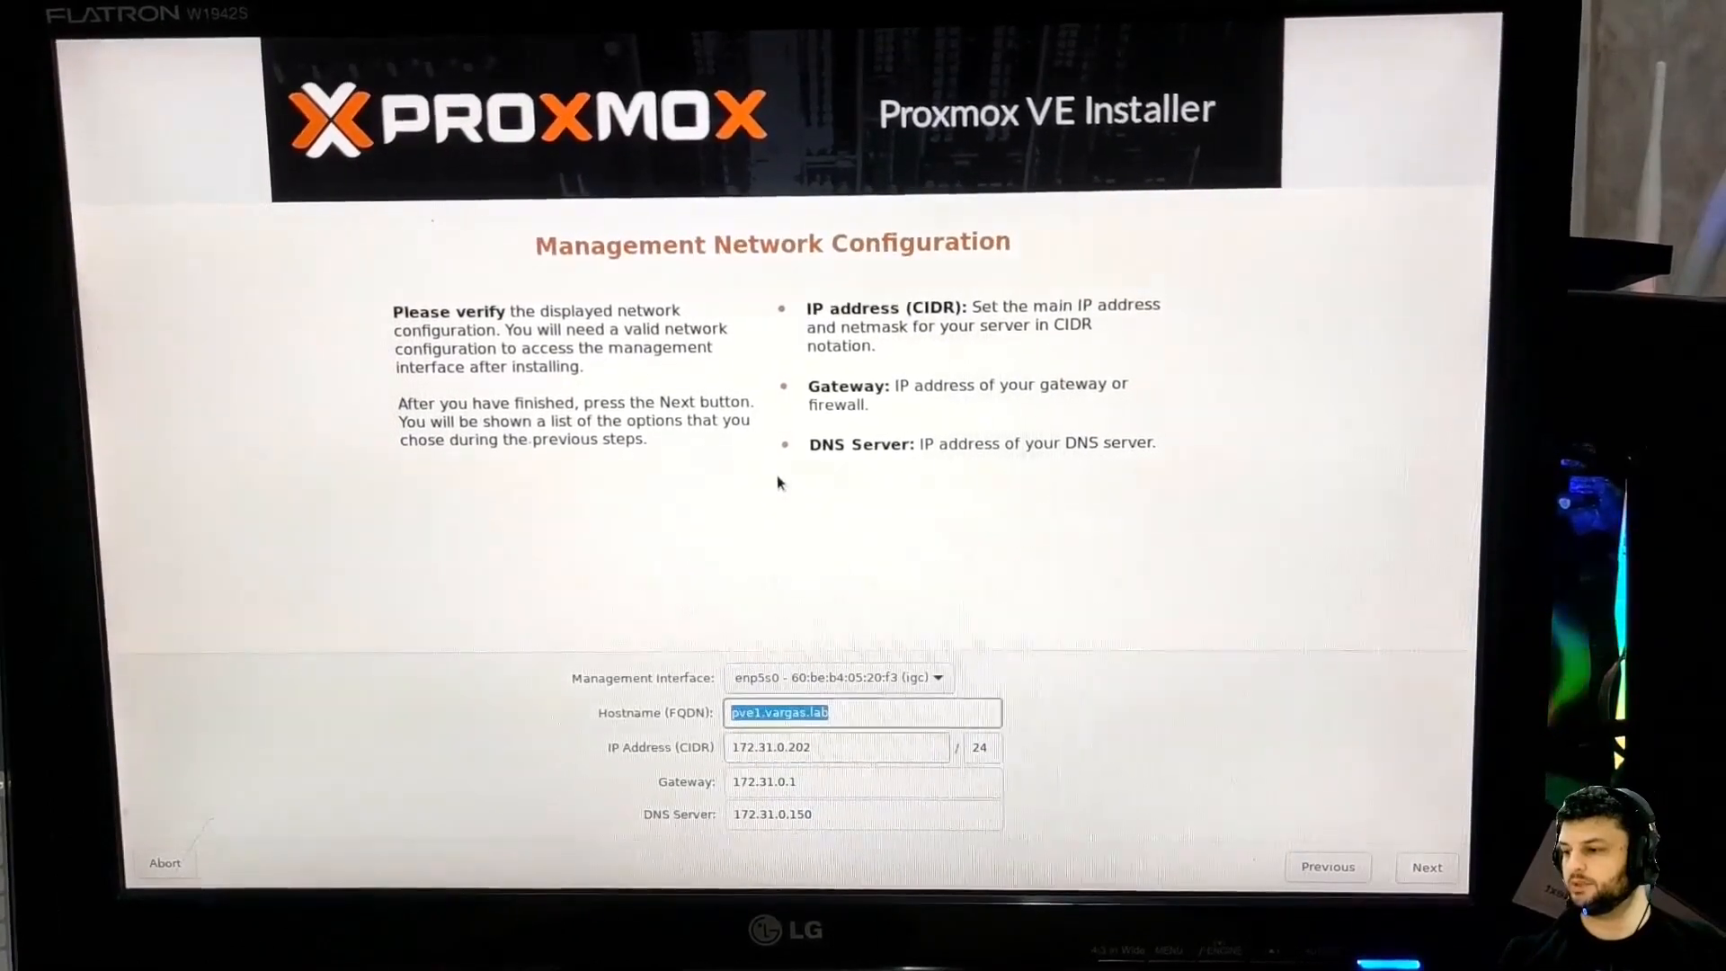
key("space")
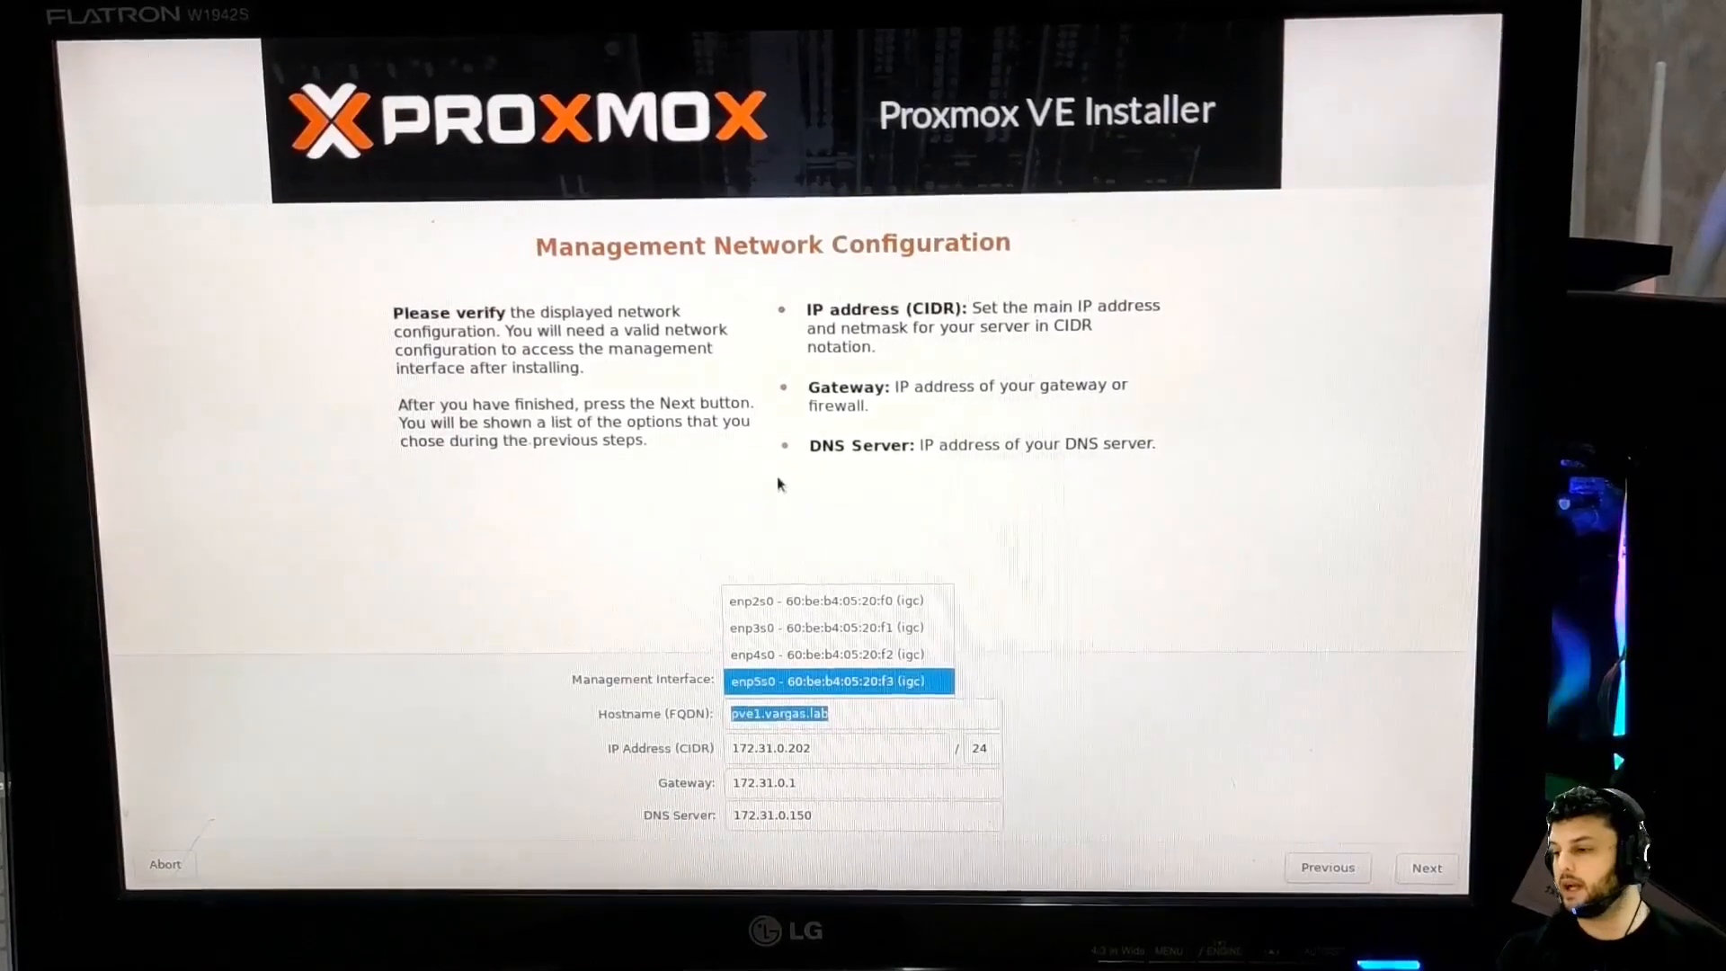
key("Up")
key("Up")
key("Up")
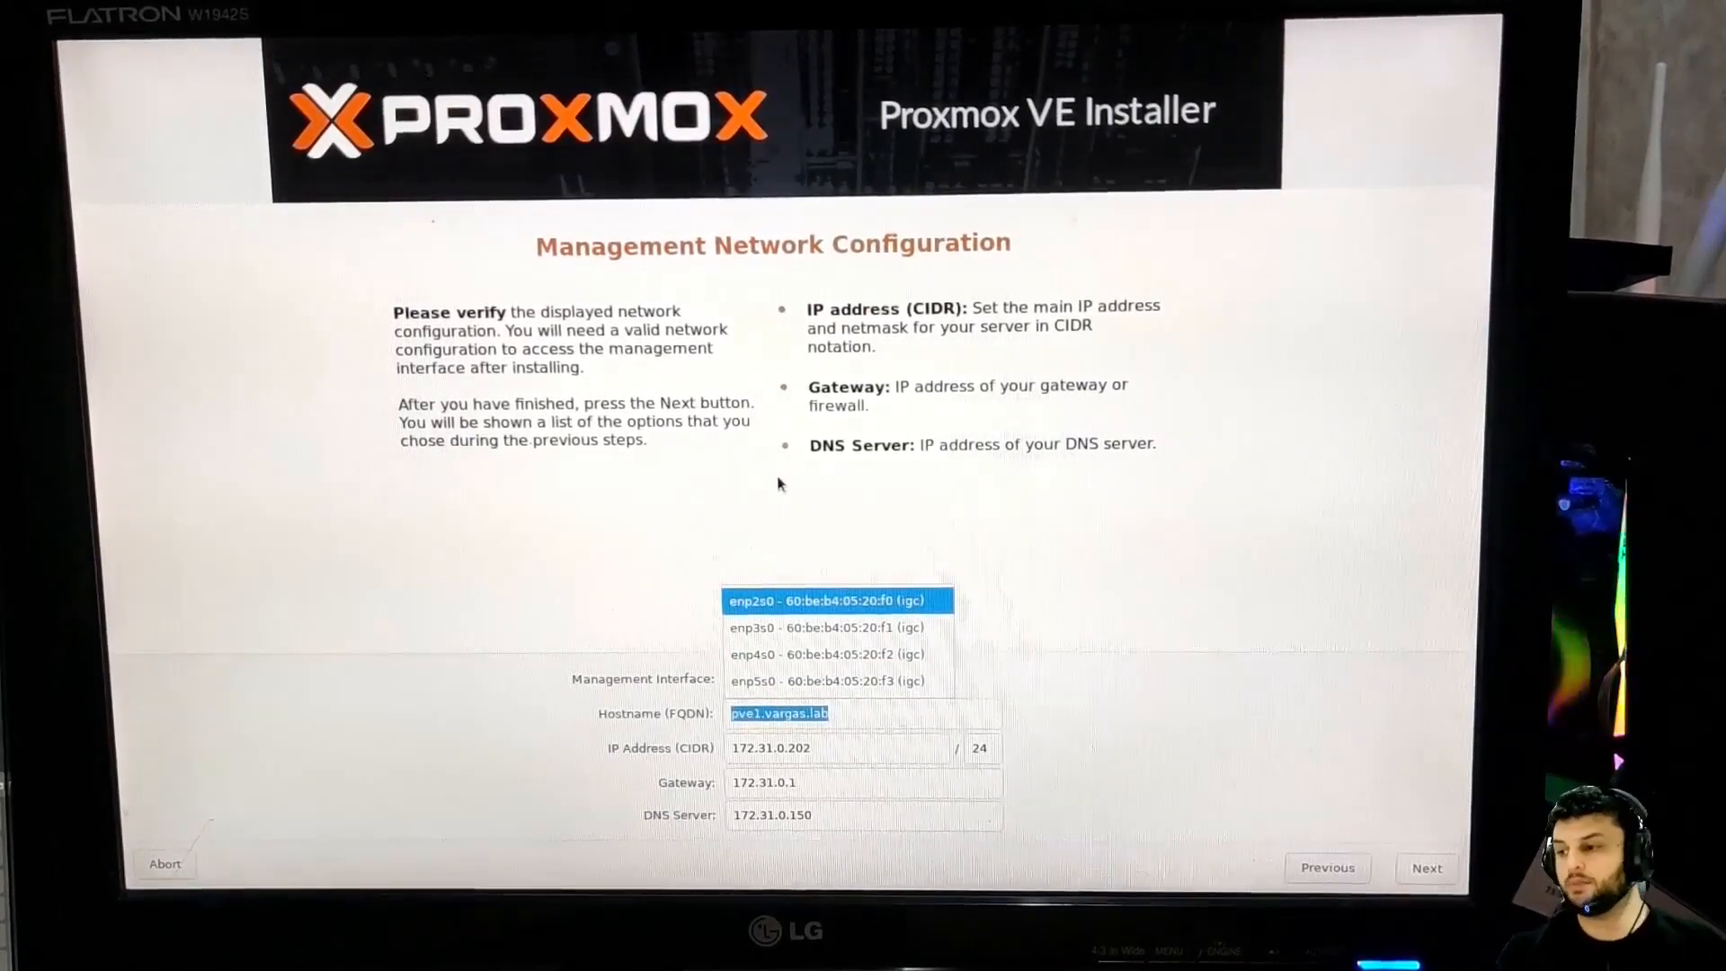
key("Down")
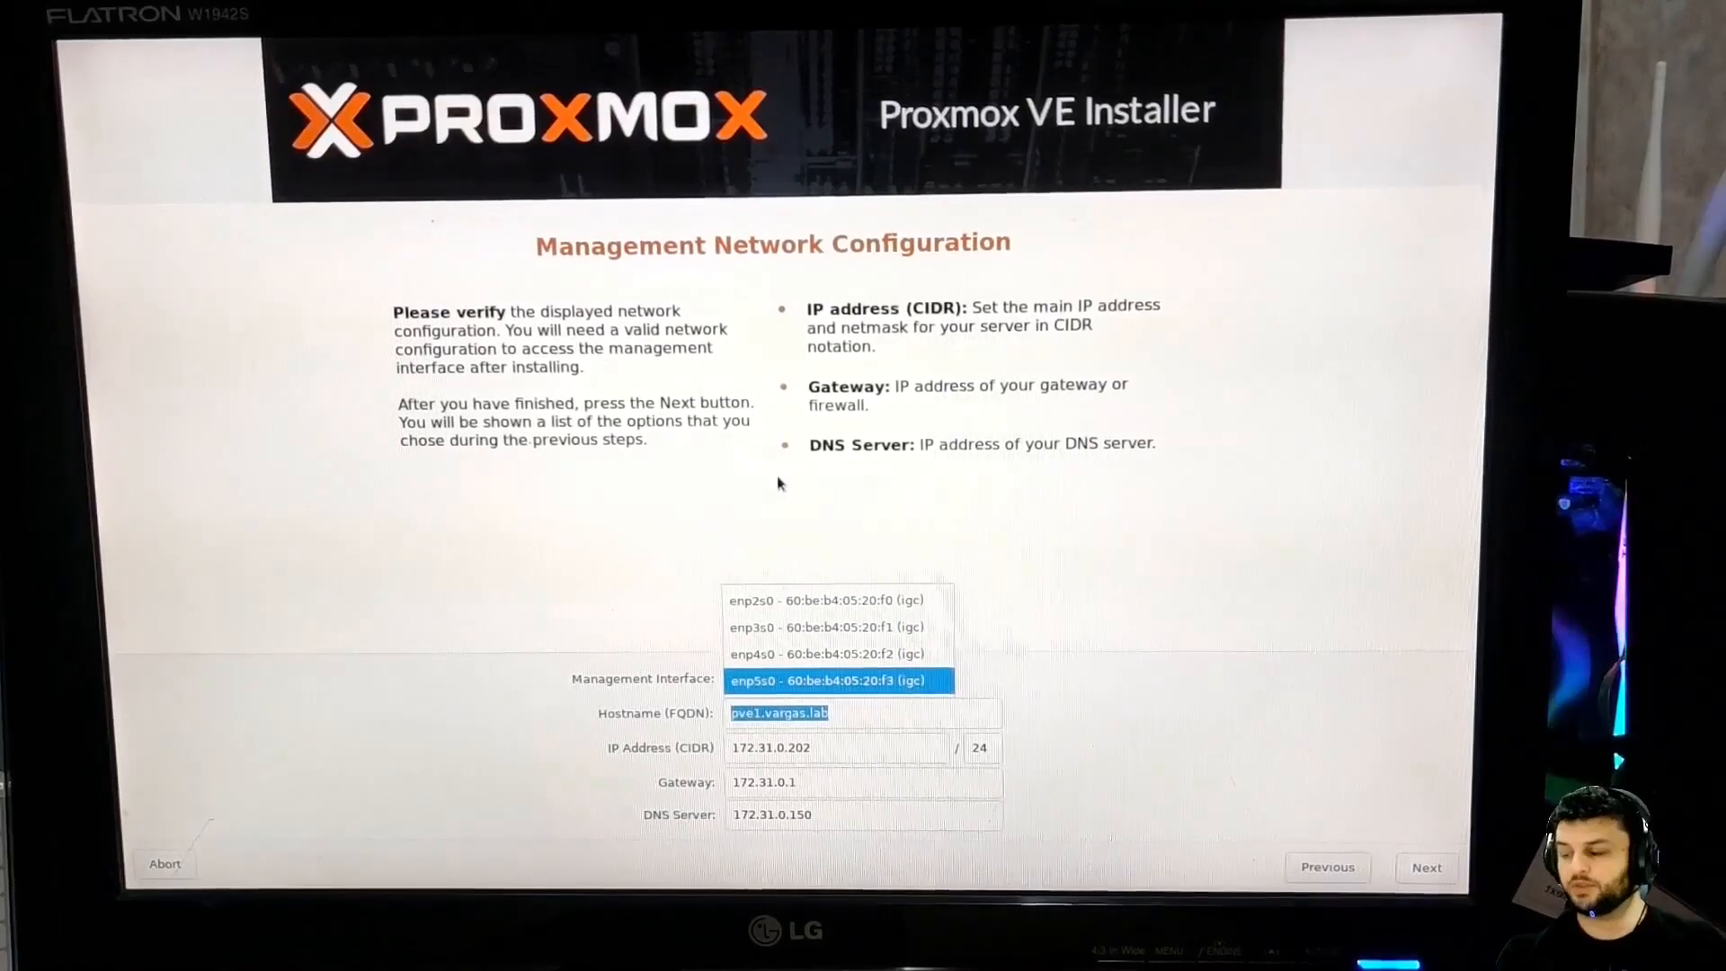
key("Return")
key("Tab")
key("Tab")
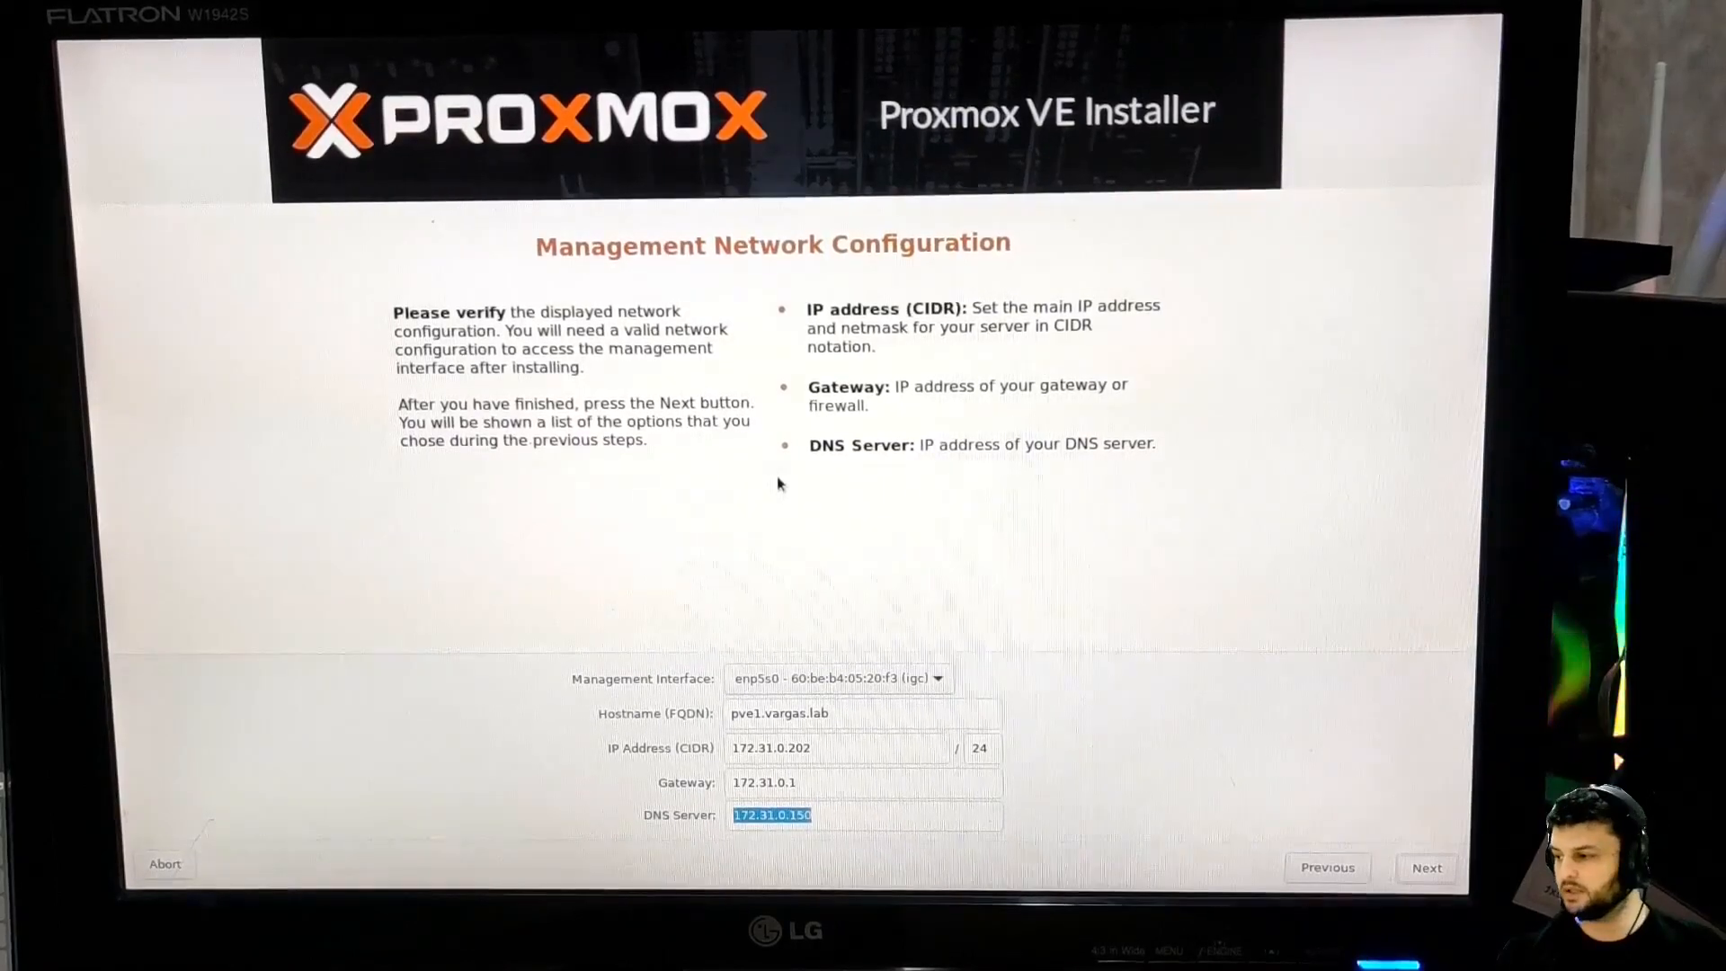
key("Return")
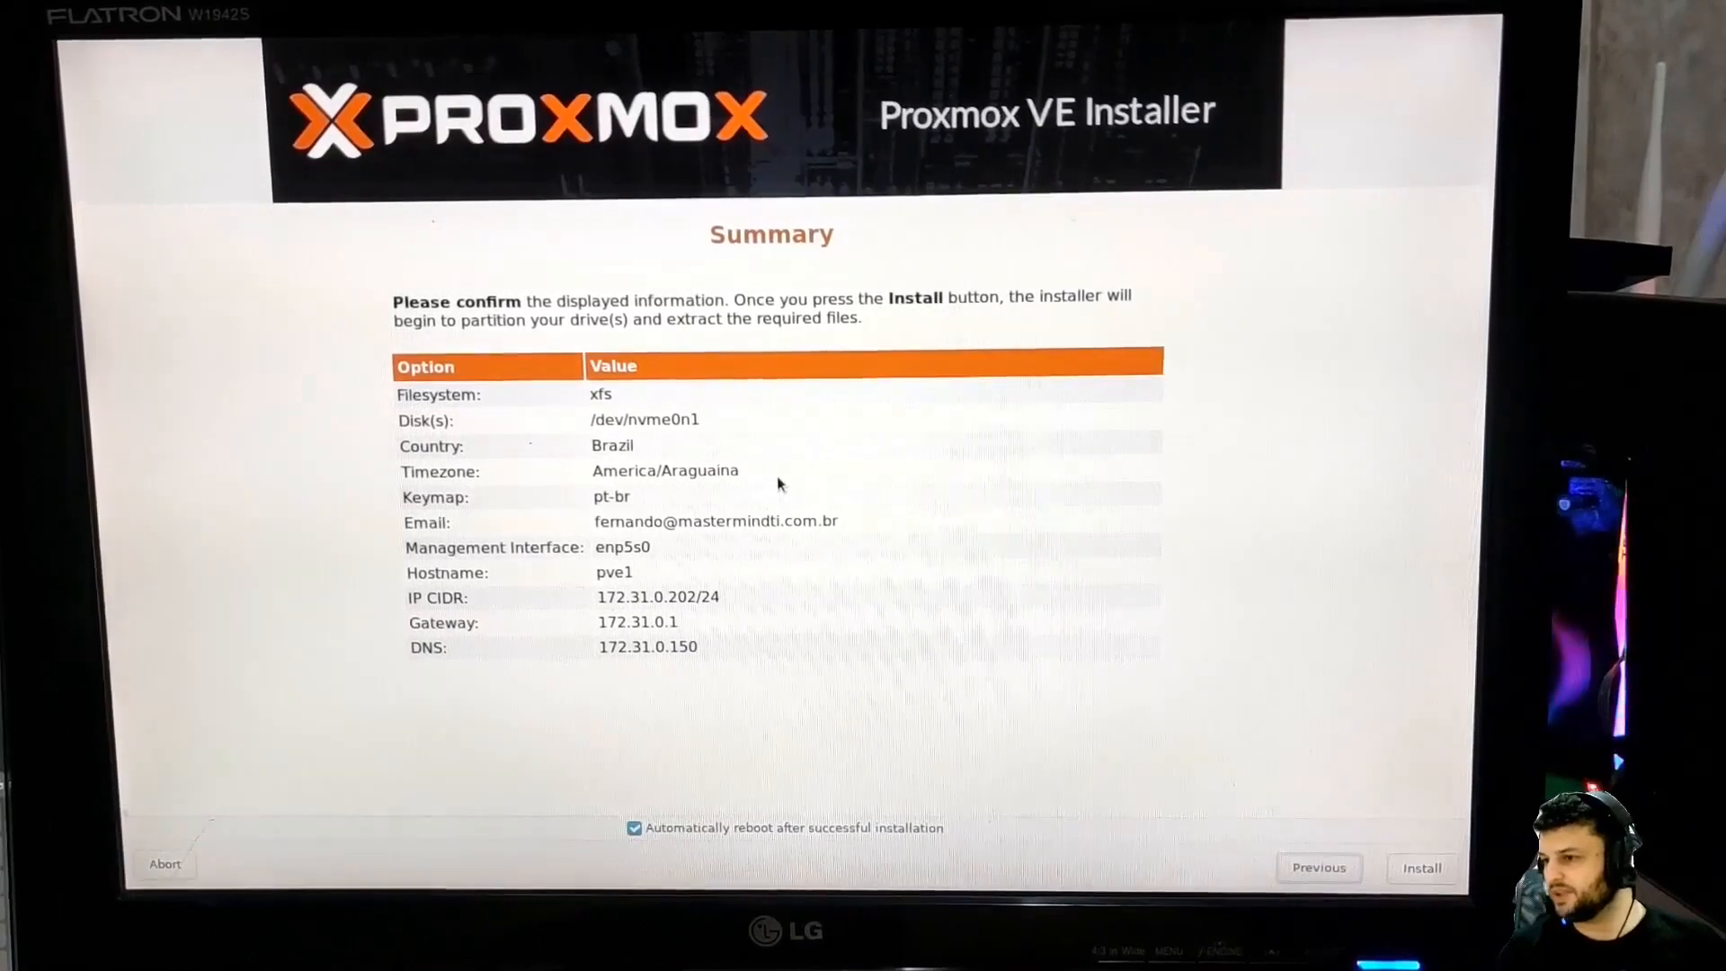
Go back to the target disk page and switch the filesystem to ext4
key("alt+p")
key("alt+p")
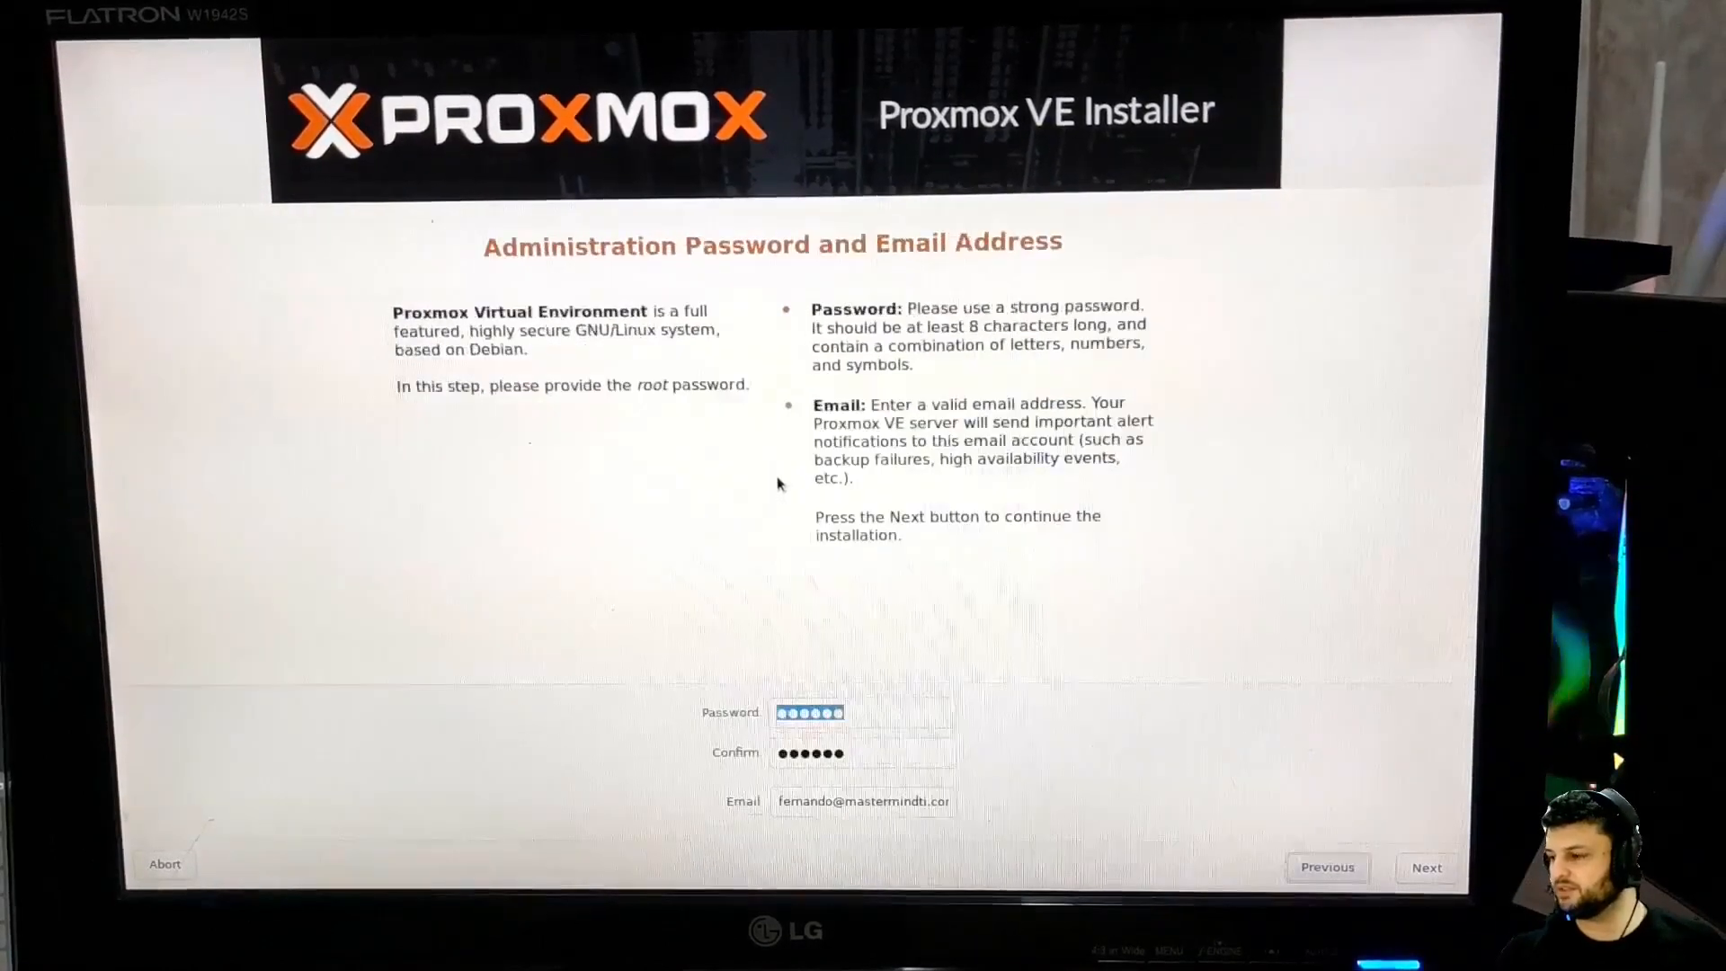
key("alt+p")
key("alt+p")
key("alt+p")
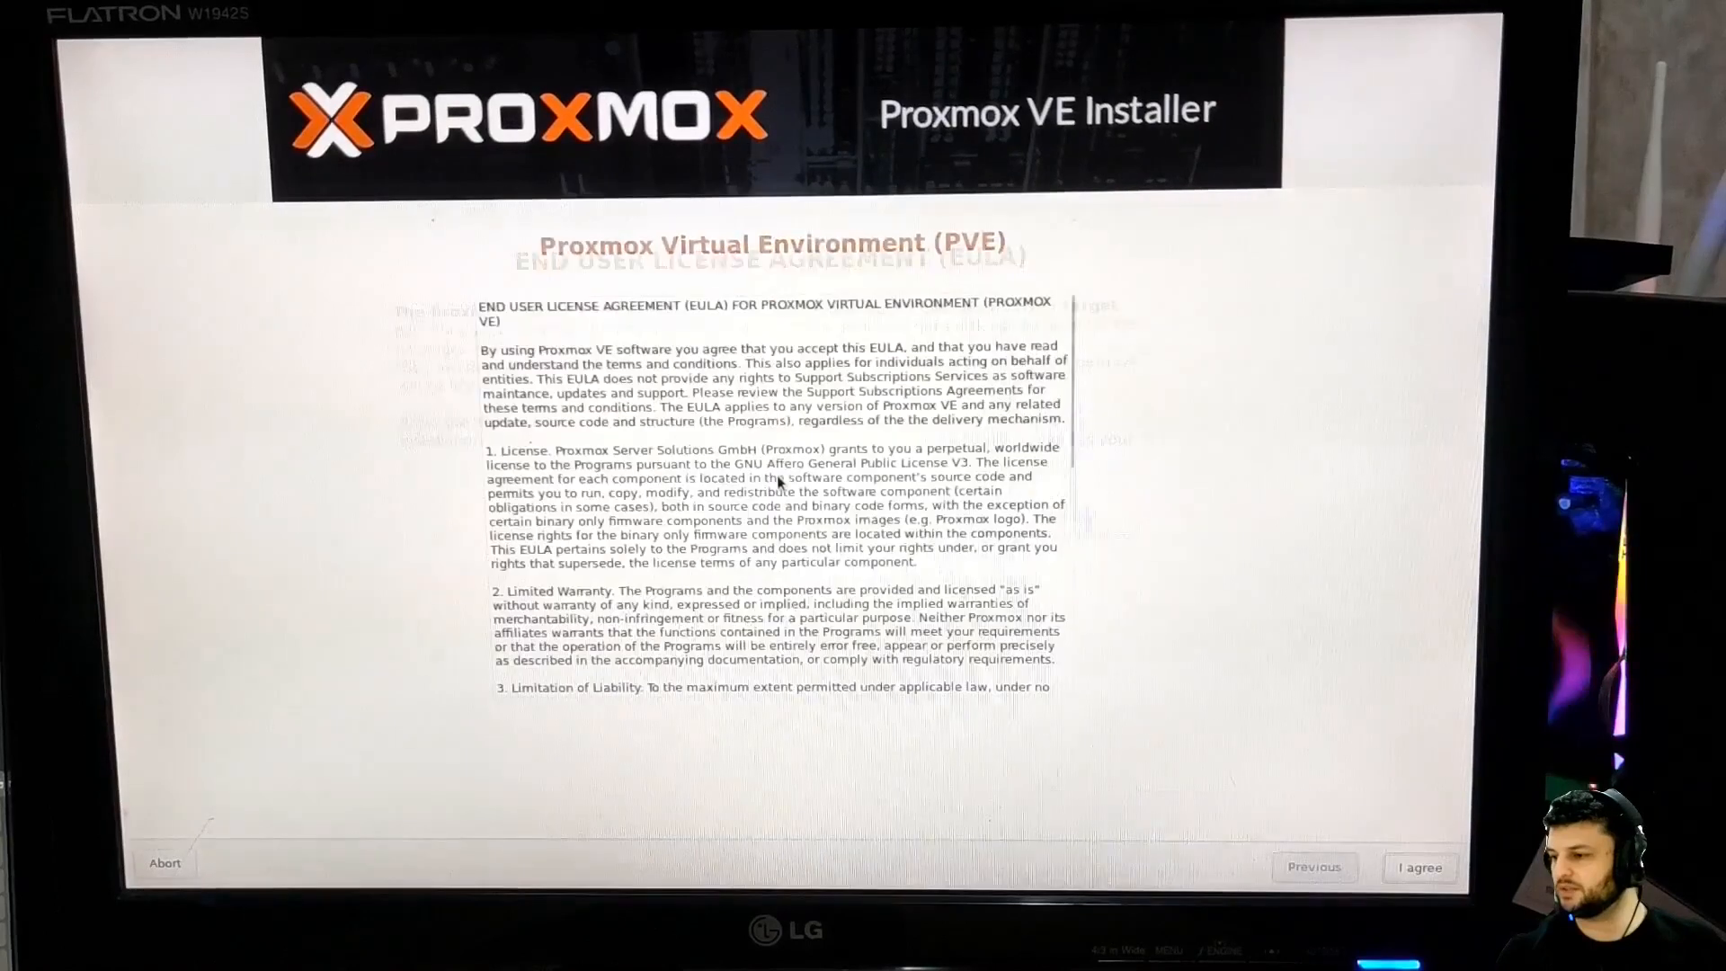
key("alt+g")
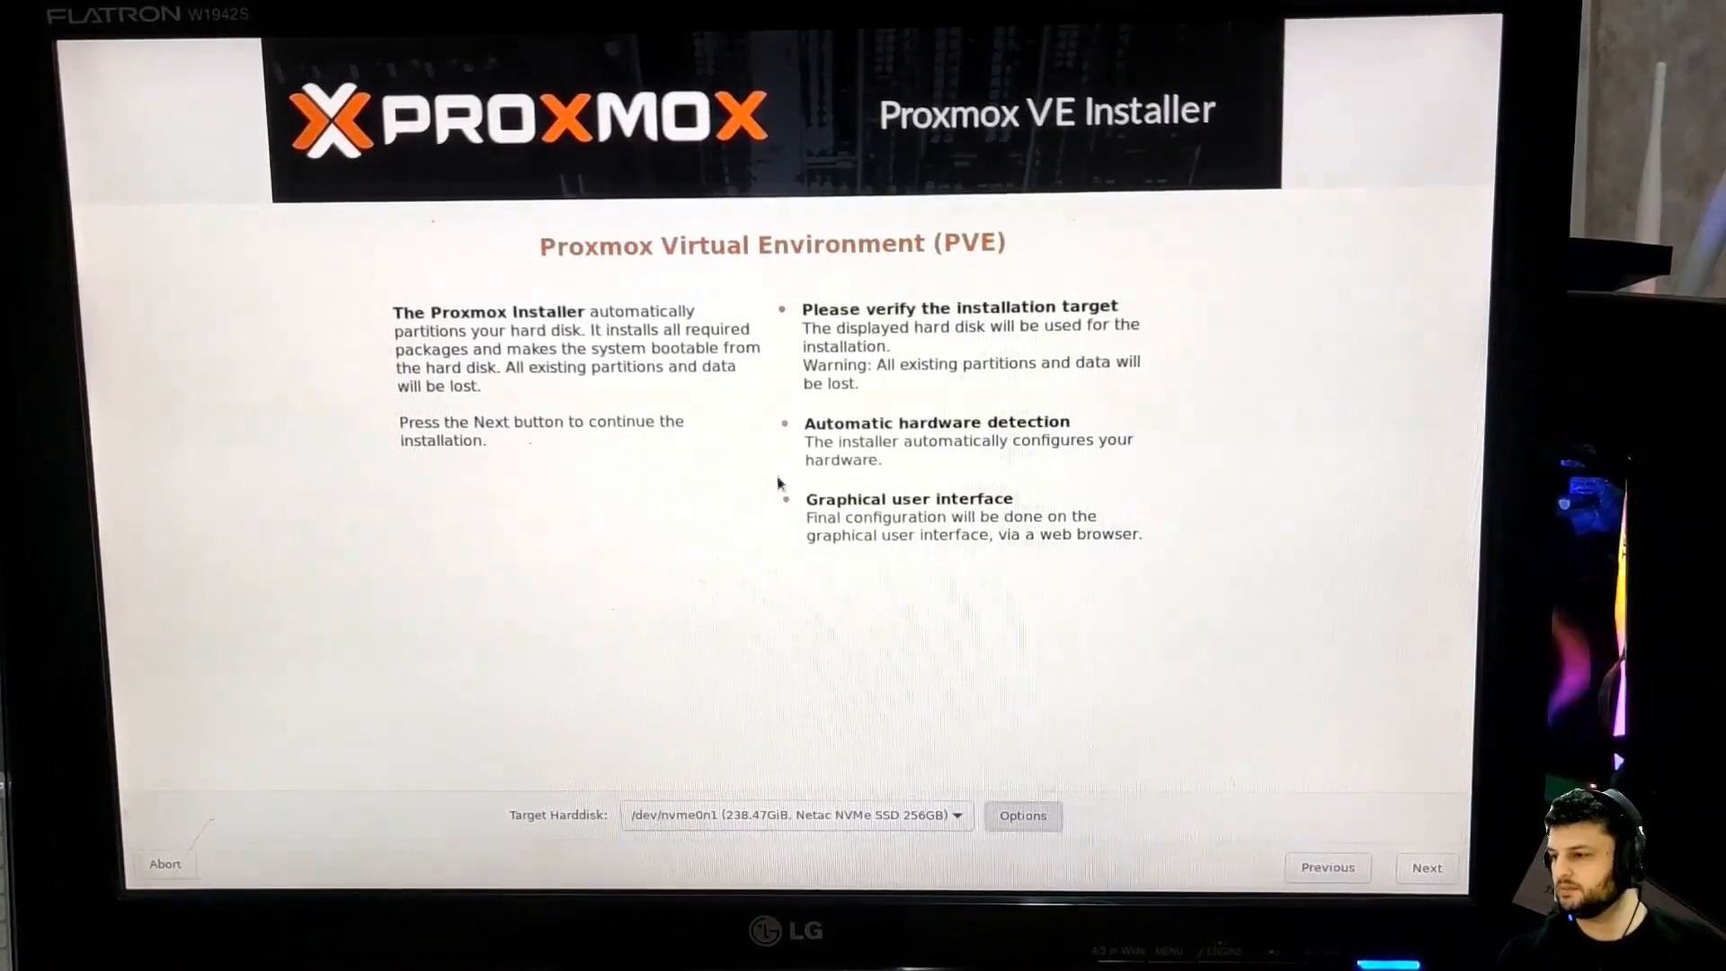
key("alt+o")
key("Return")
key("Up")
key("Return")
key("Tab")
key("Tab")
key("Tab")
key("Tab")
key("Tab")
key("Tab")
key("Return")
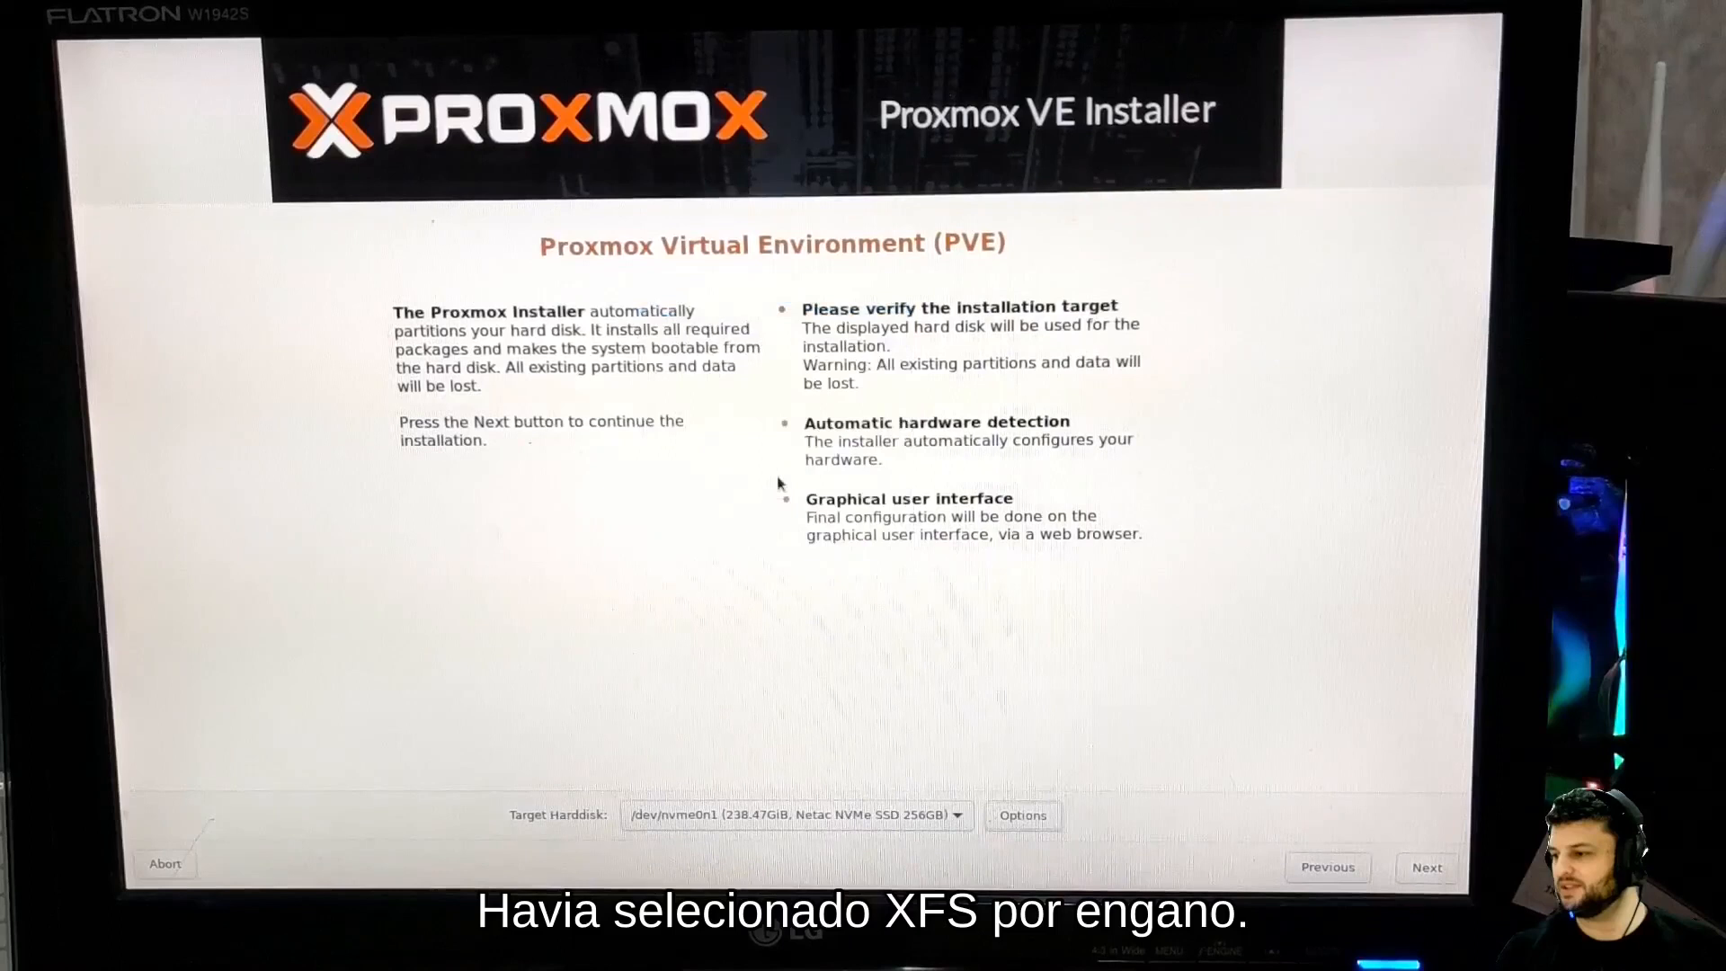
Set the country to Brazil and start the installation from the summary
key("alt+n")
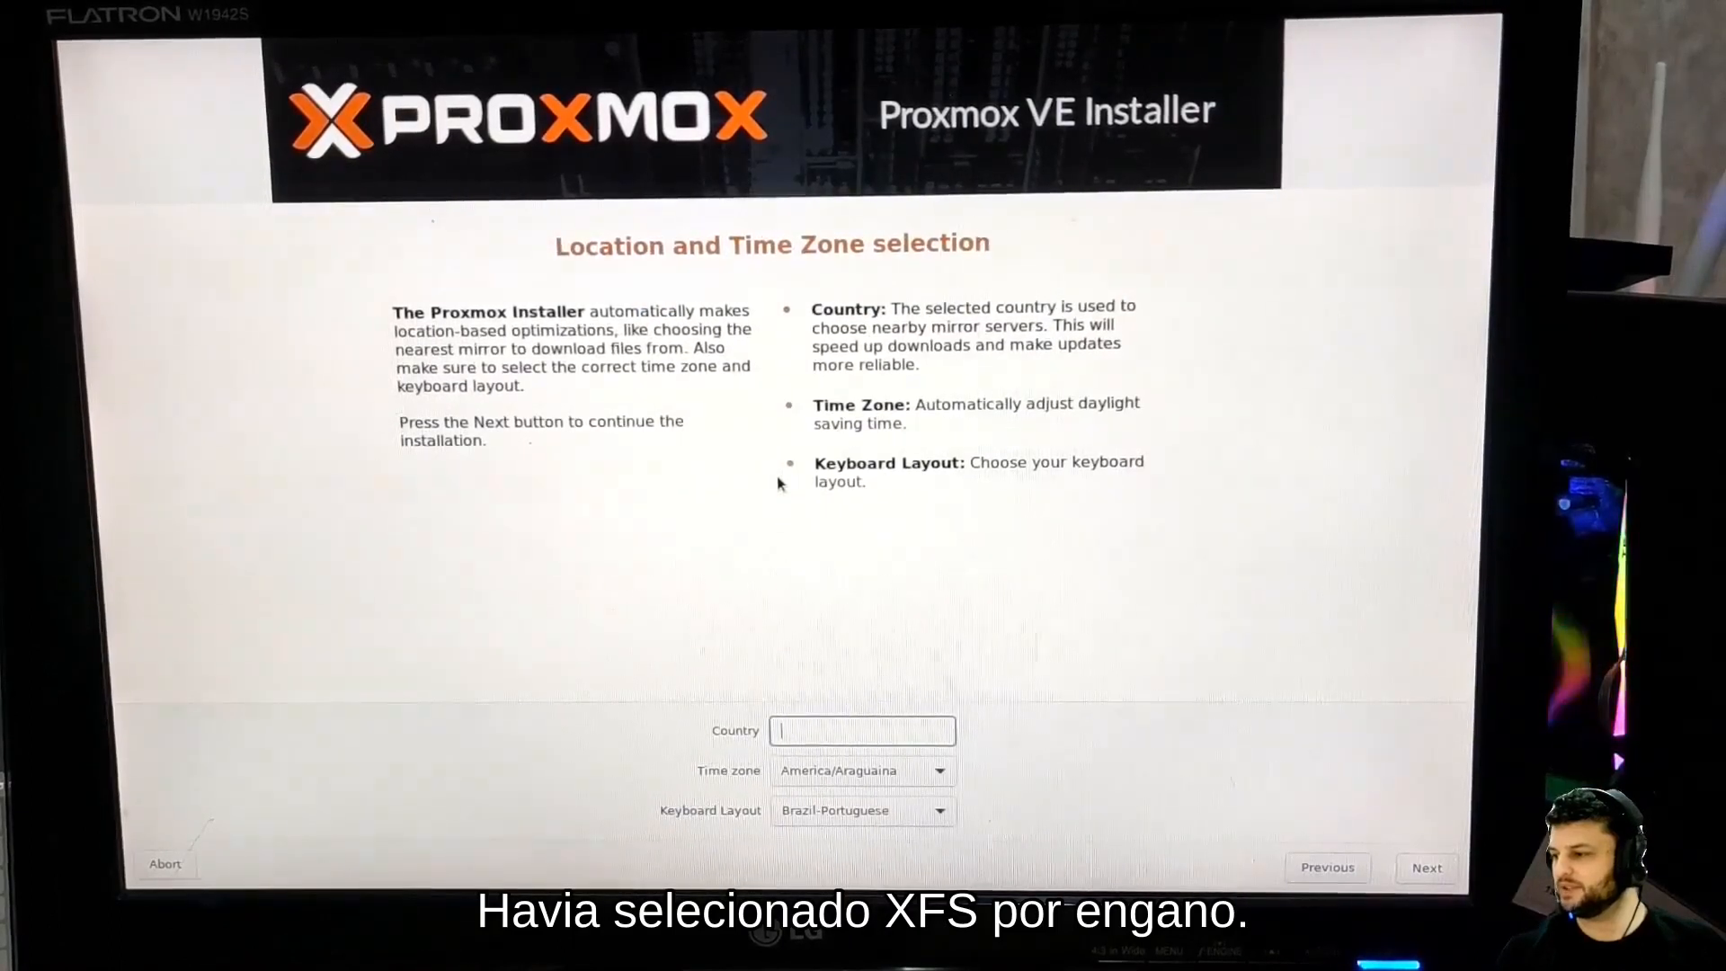
type("Braz")
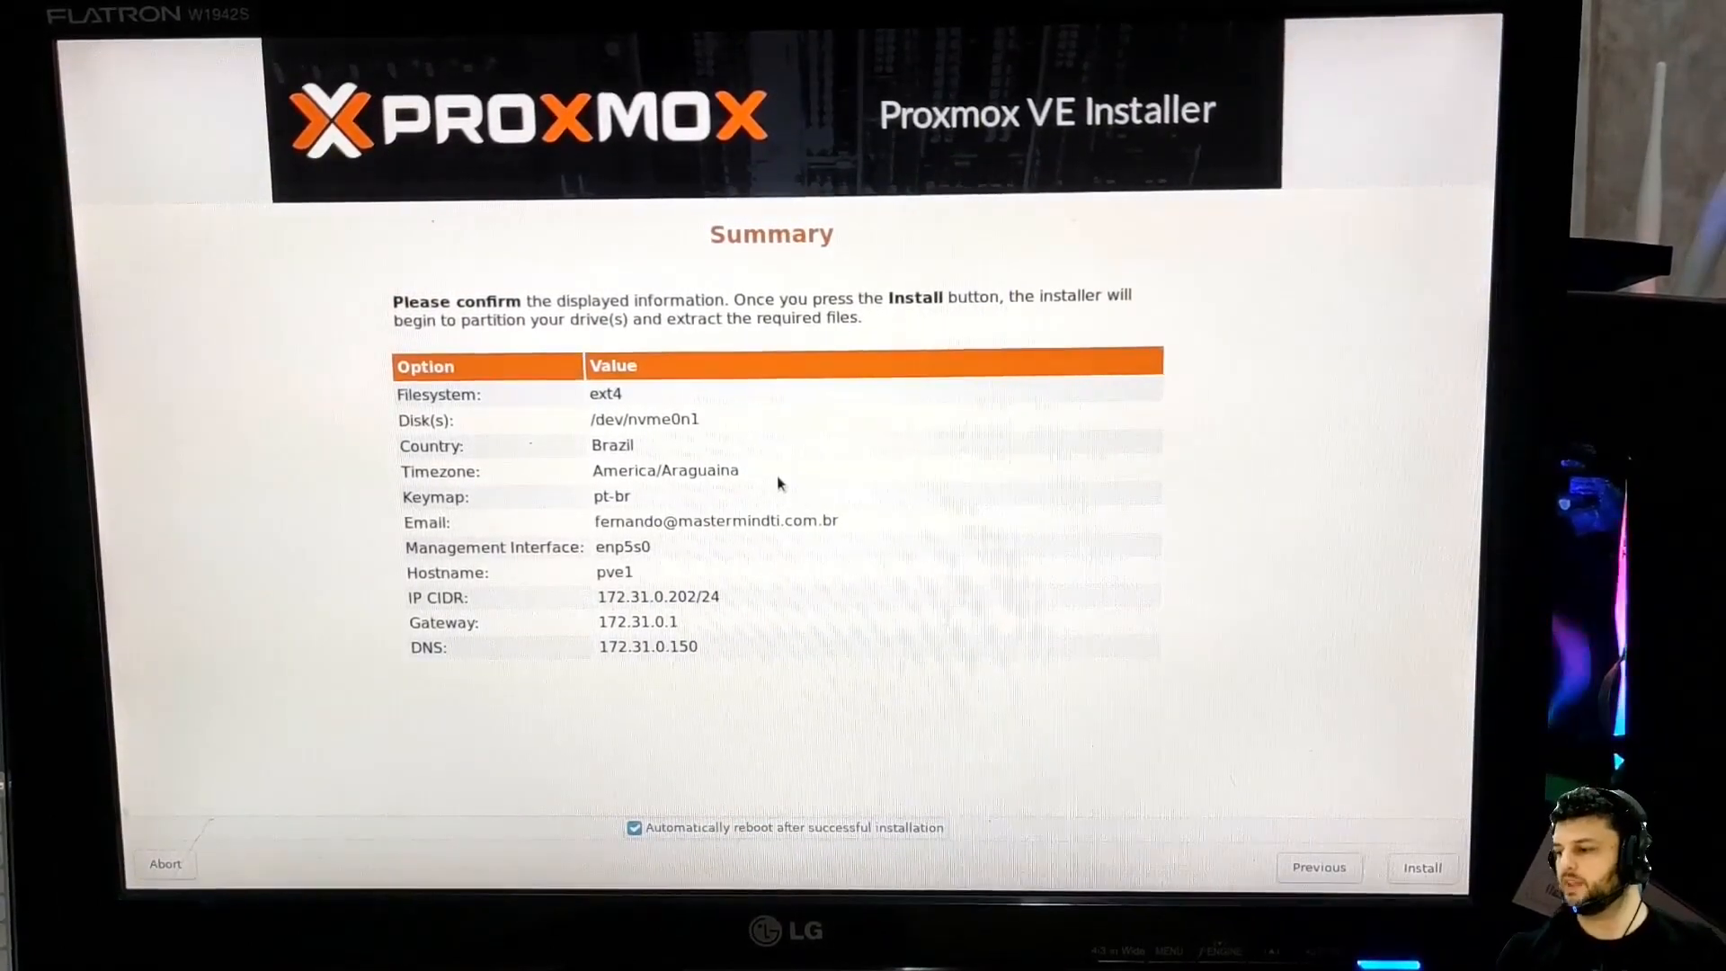
key("Return")
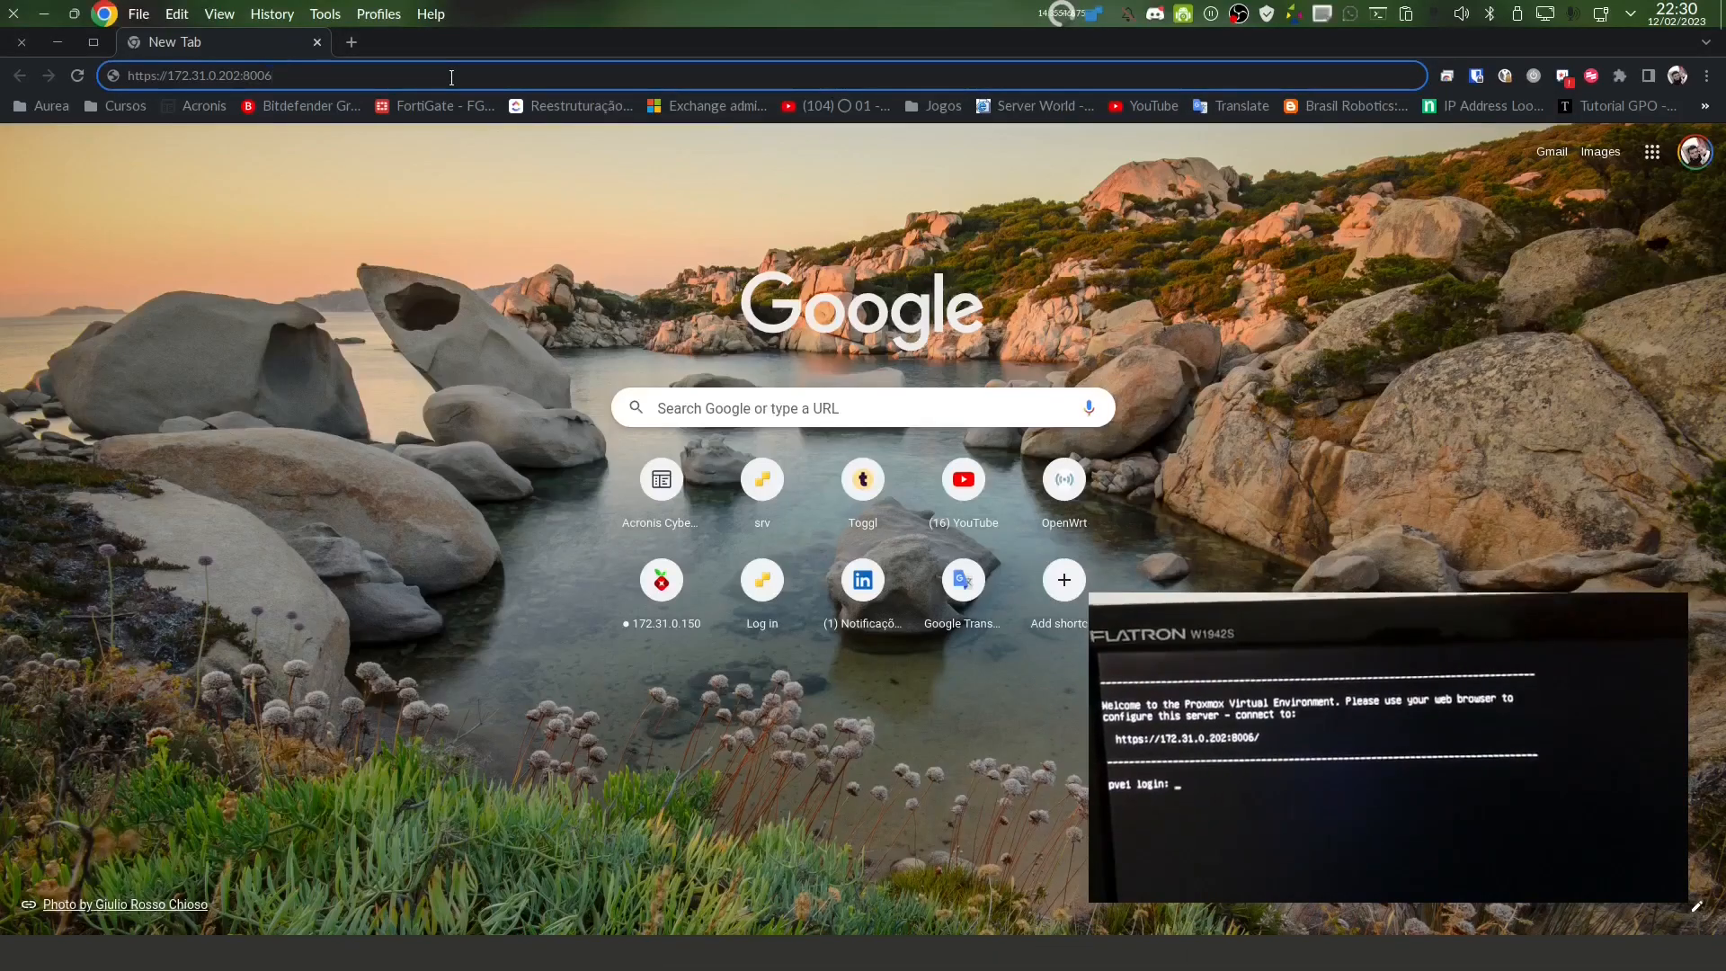
key("Return")
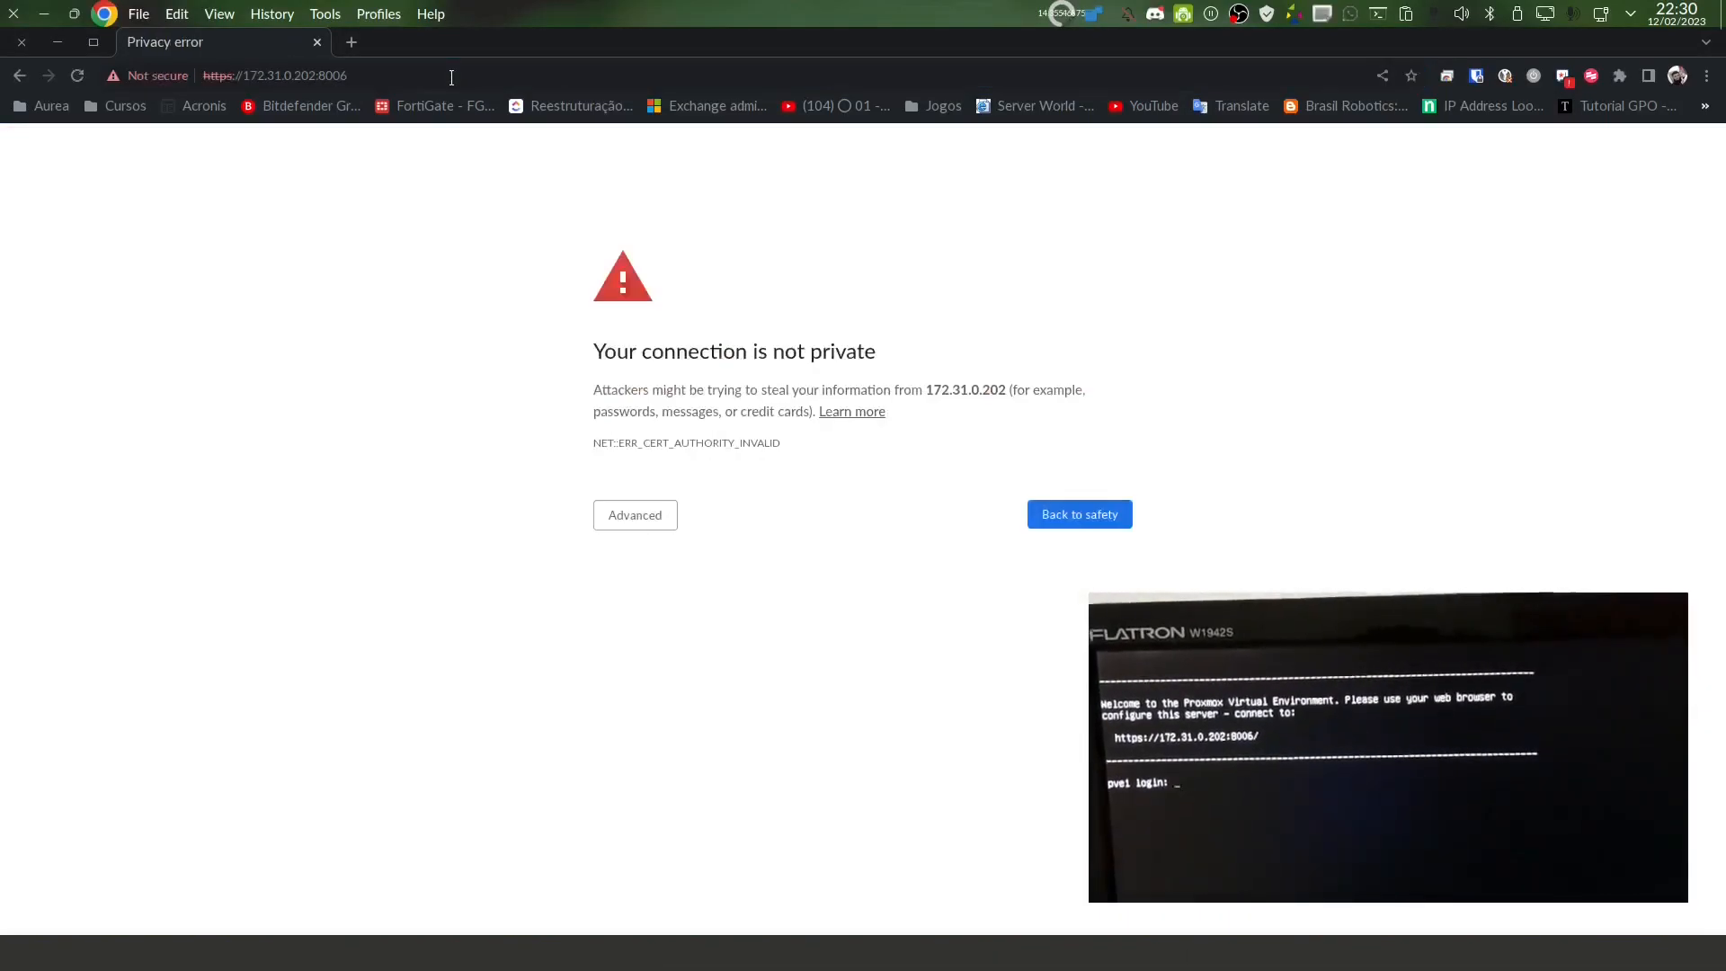
left_click(659, 524)
left_click(719, 653)
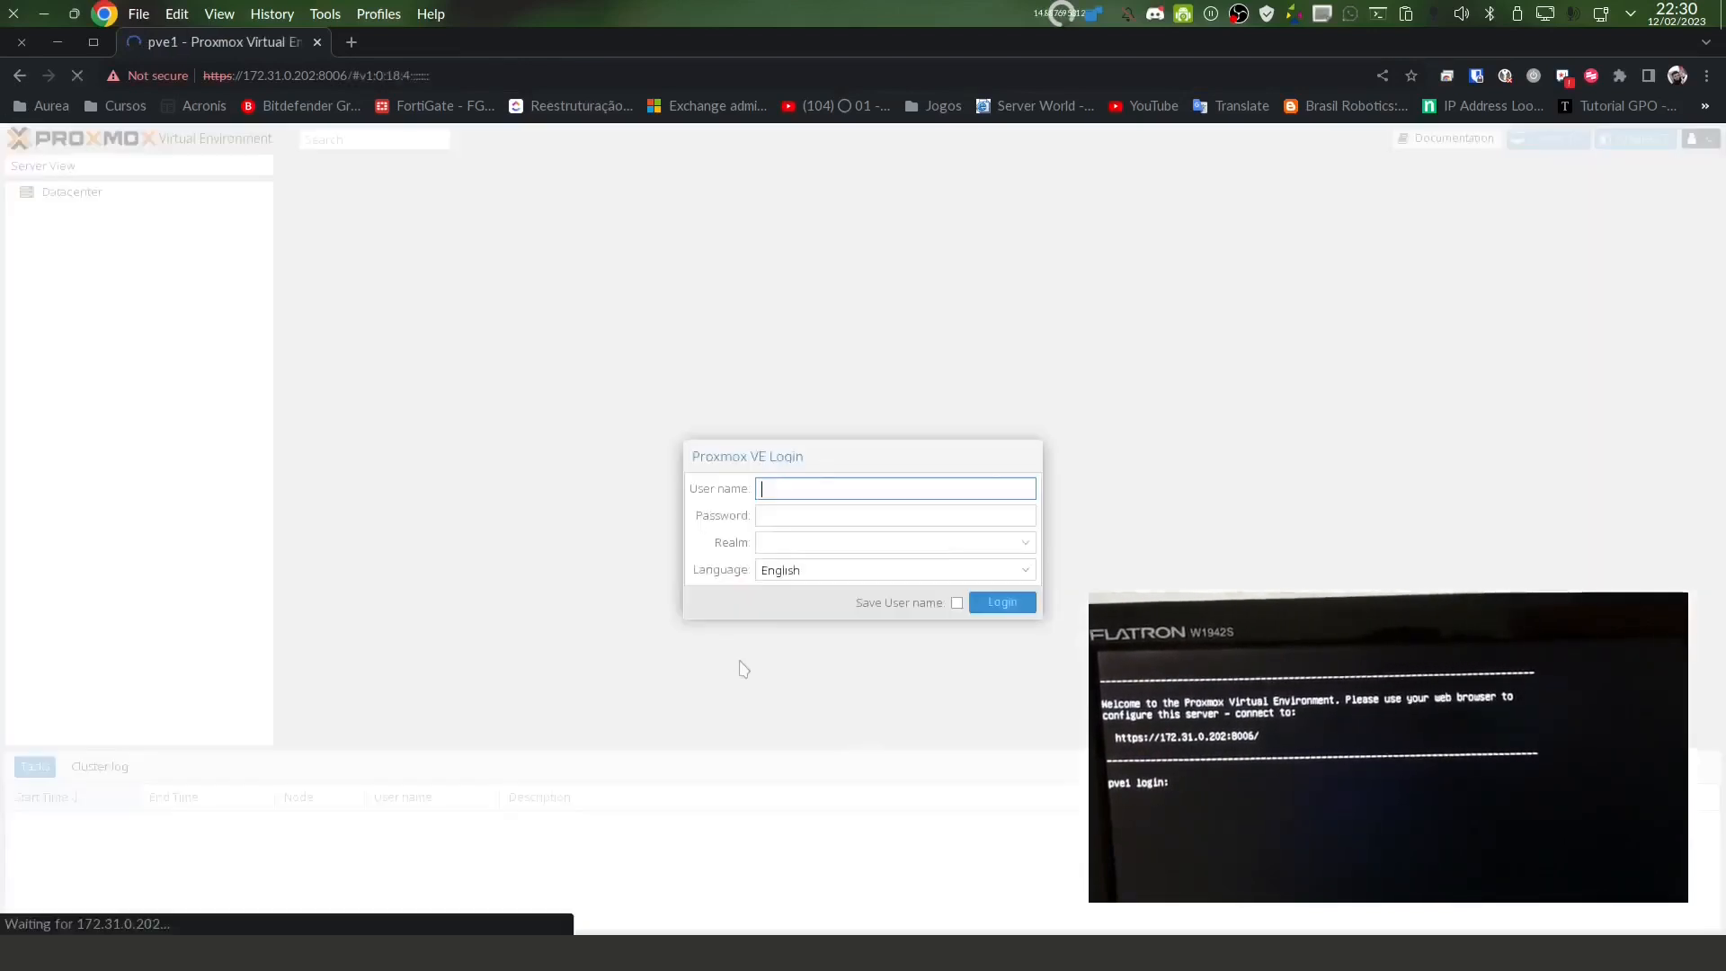
key("Return")
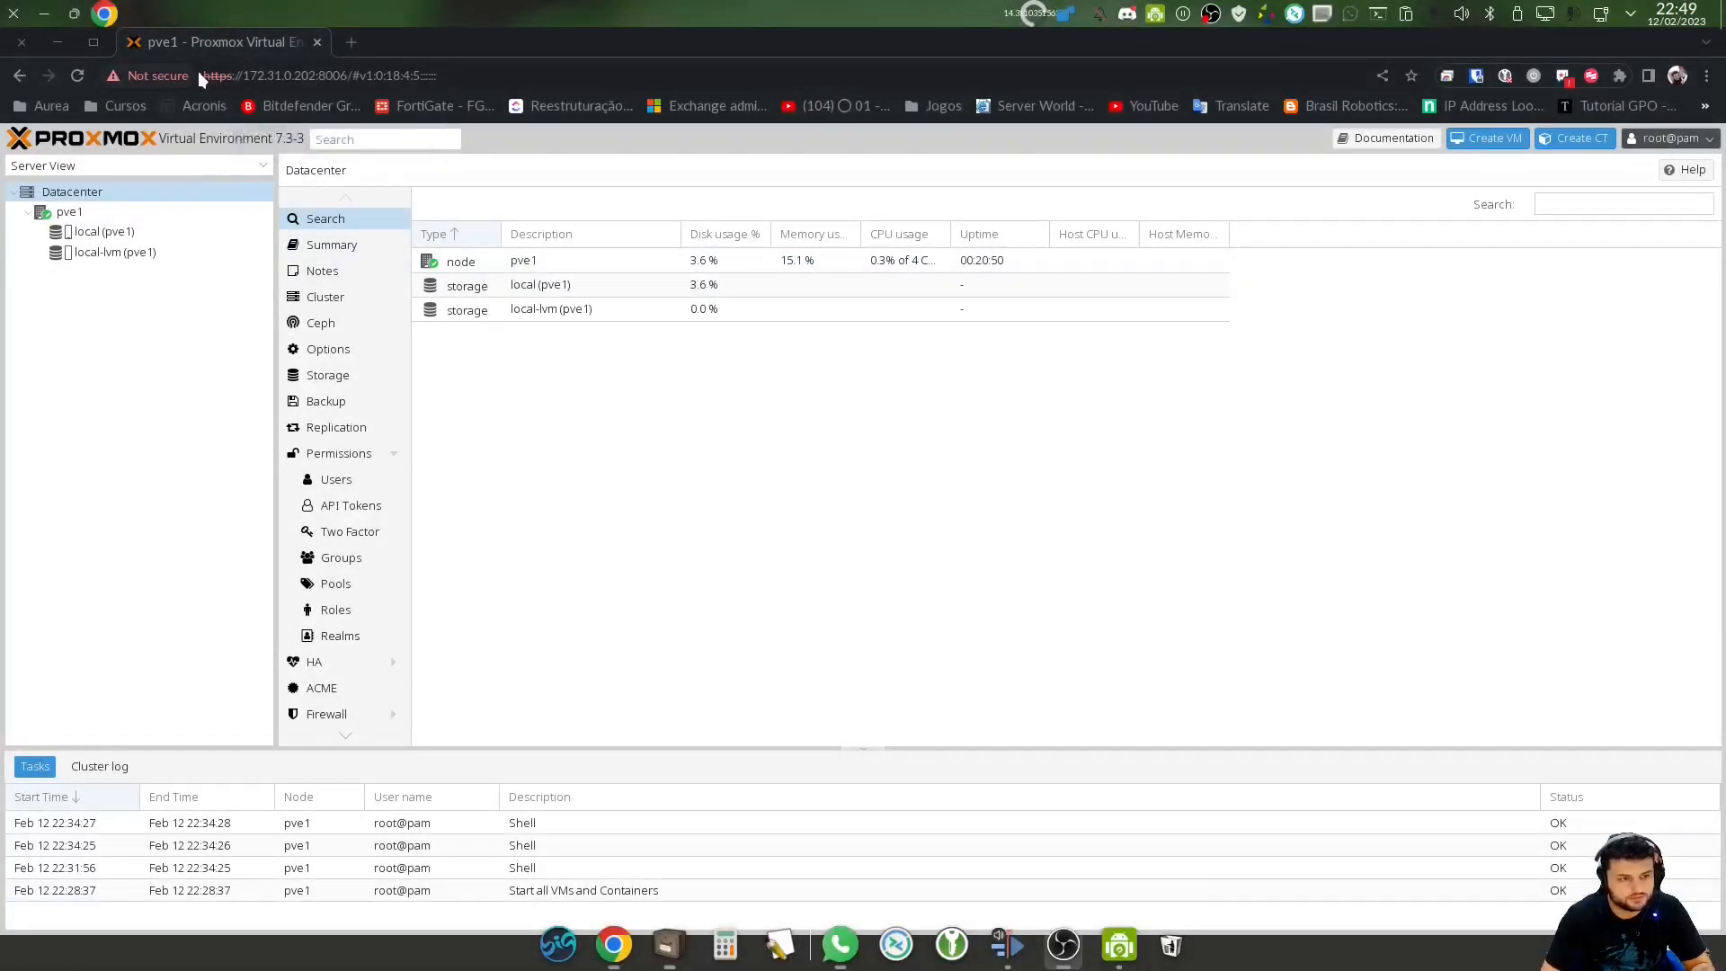
Highlight the server address and port 8006, then show node pve1's Summary
left_click_drag(203, 75, 339, 78)
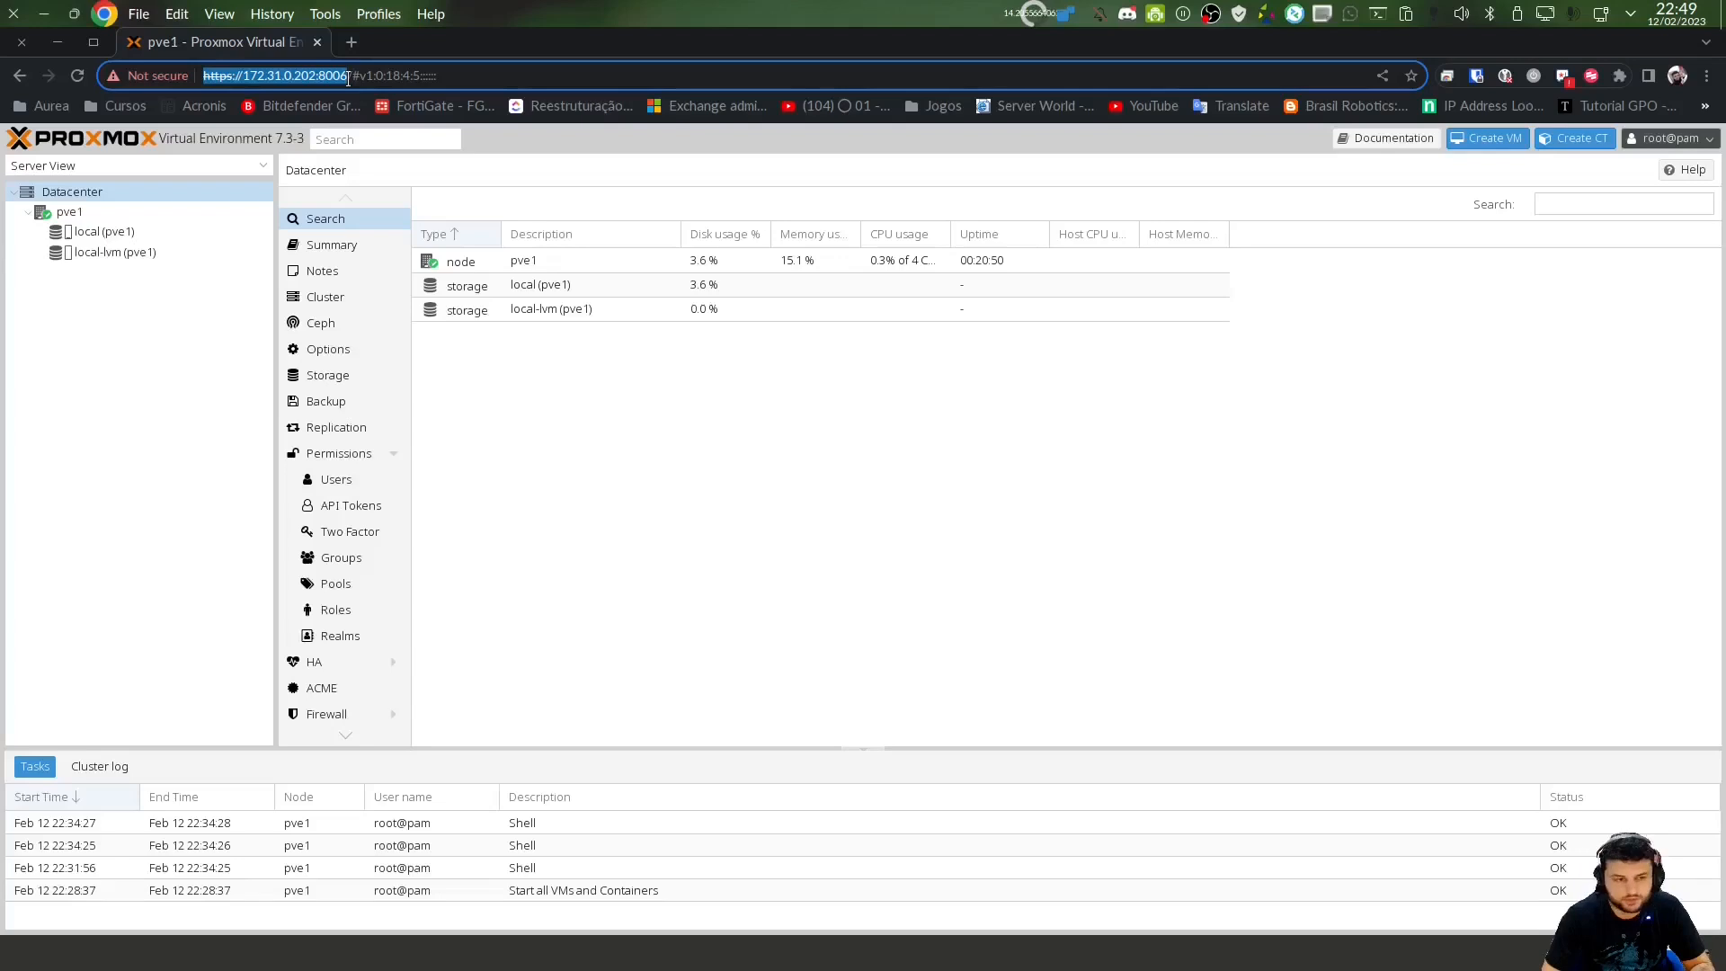
left_click_drag(316, 77, 338, 75)
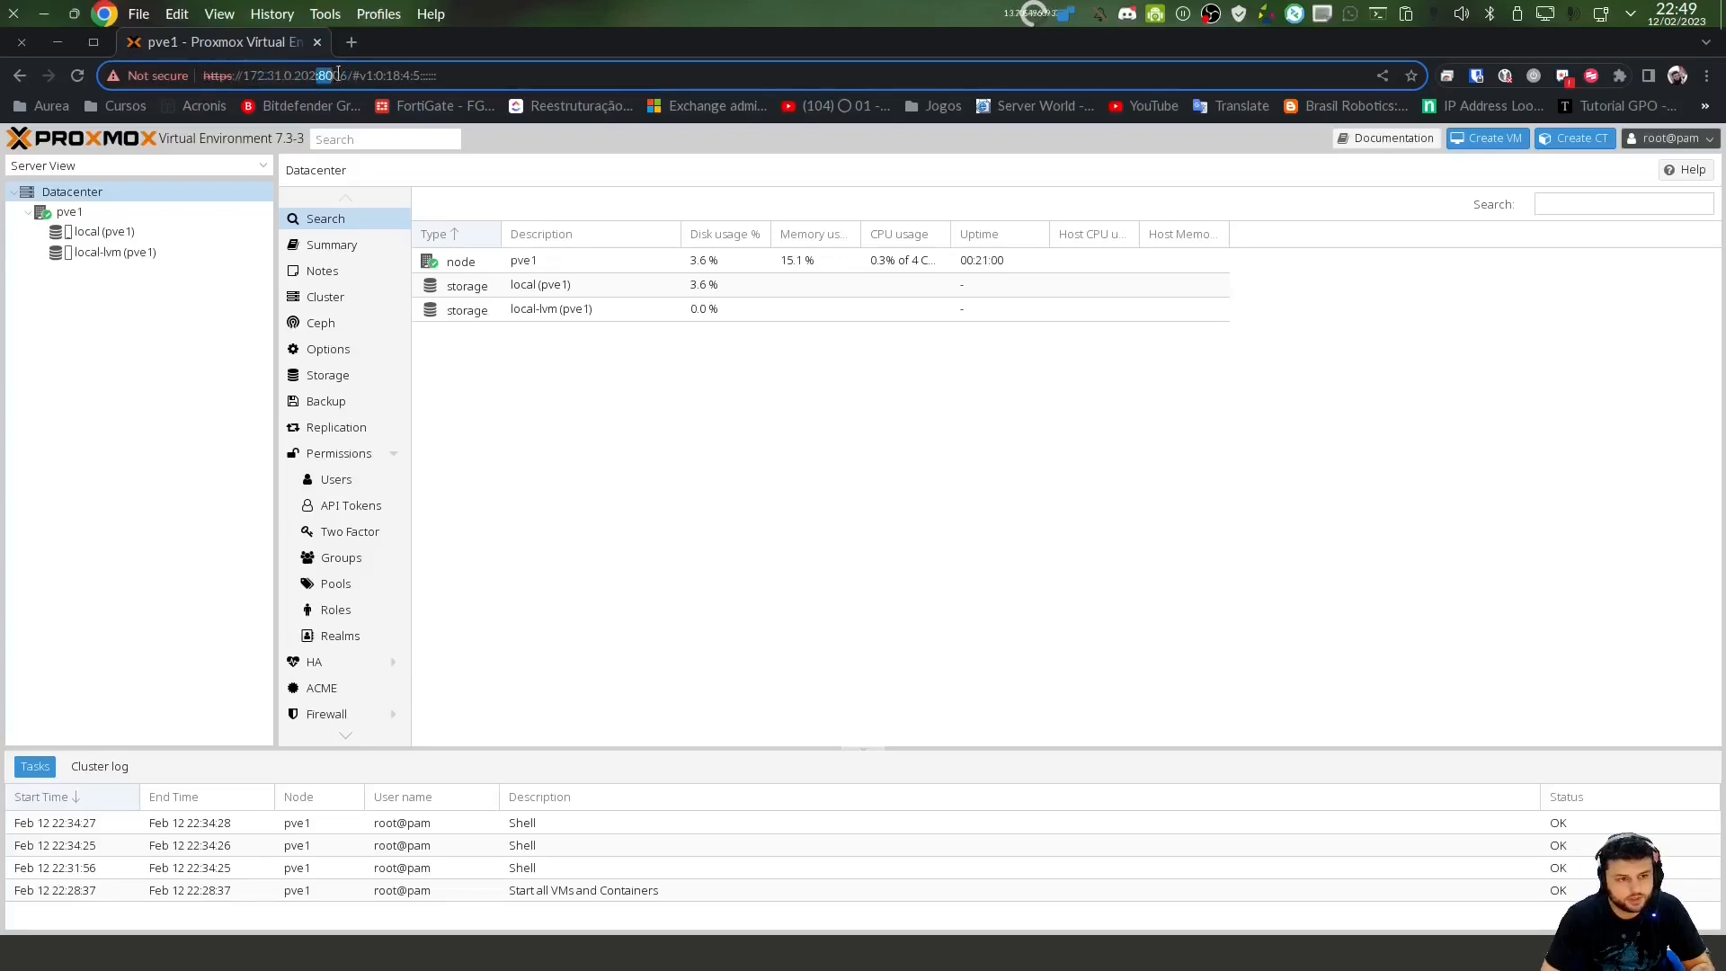
left_click(171, 360)
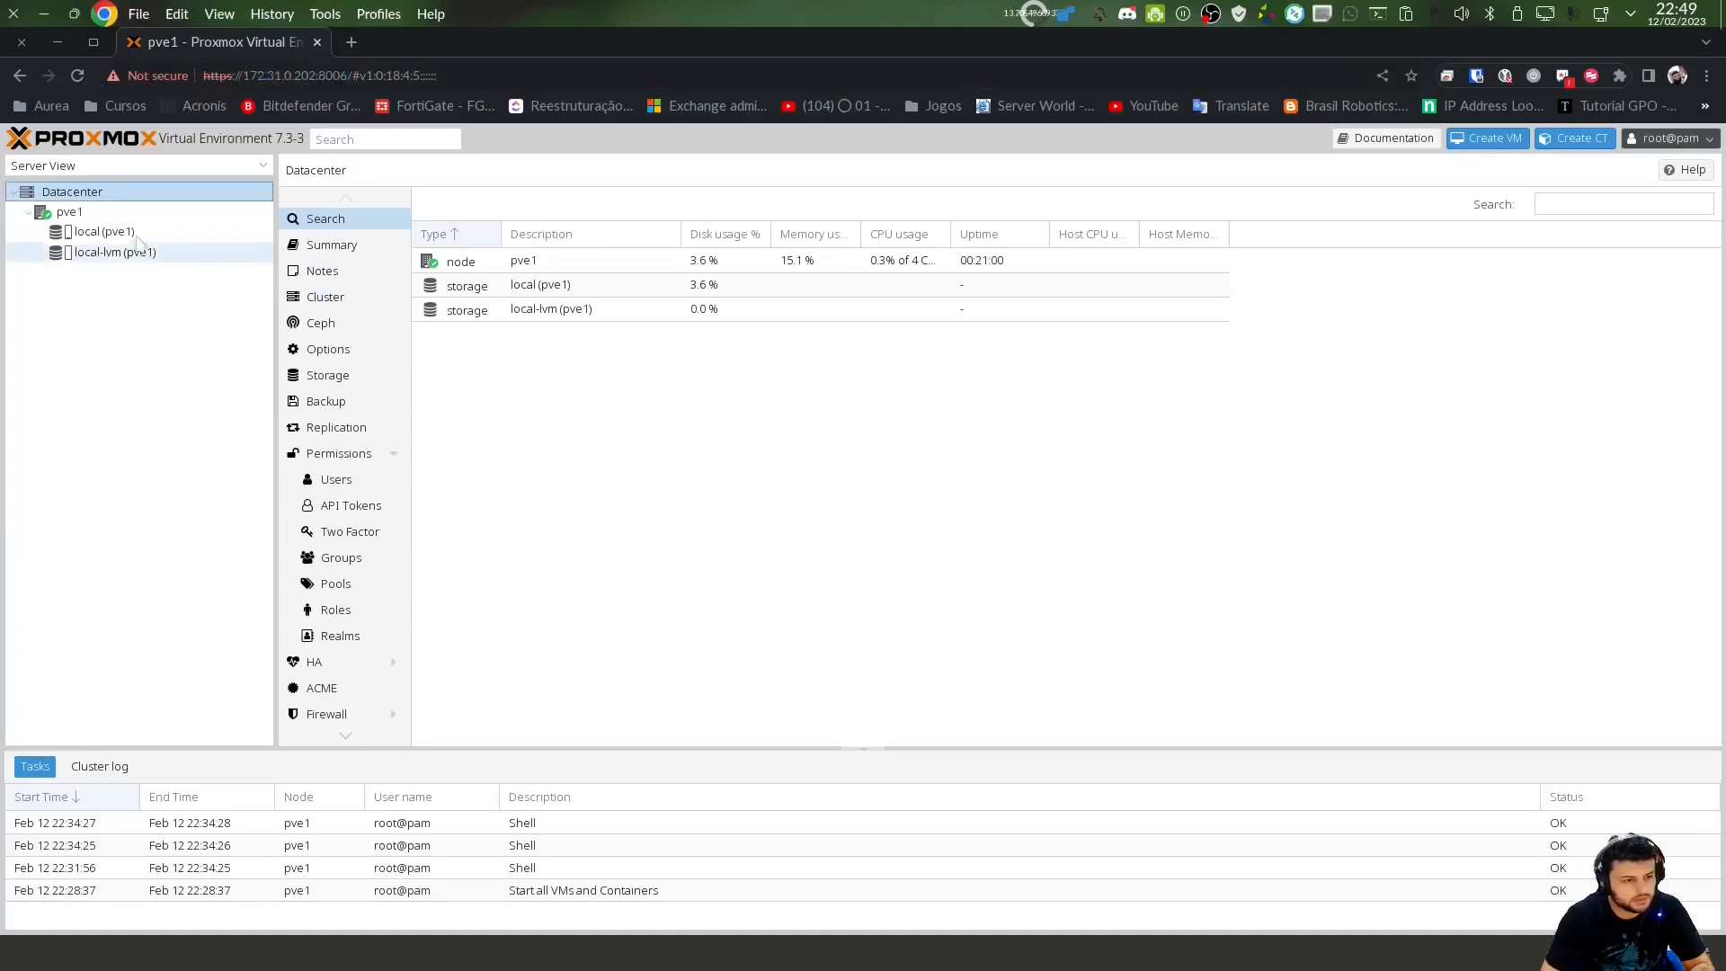
left_click(88, 212)
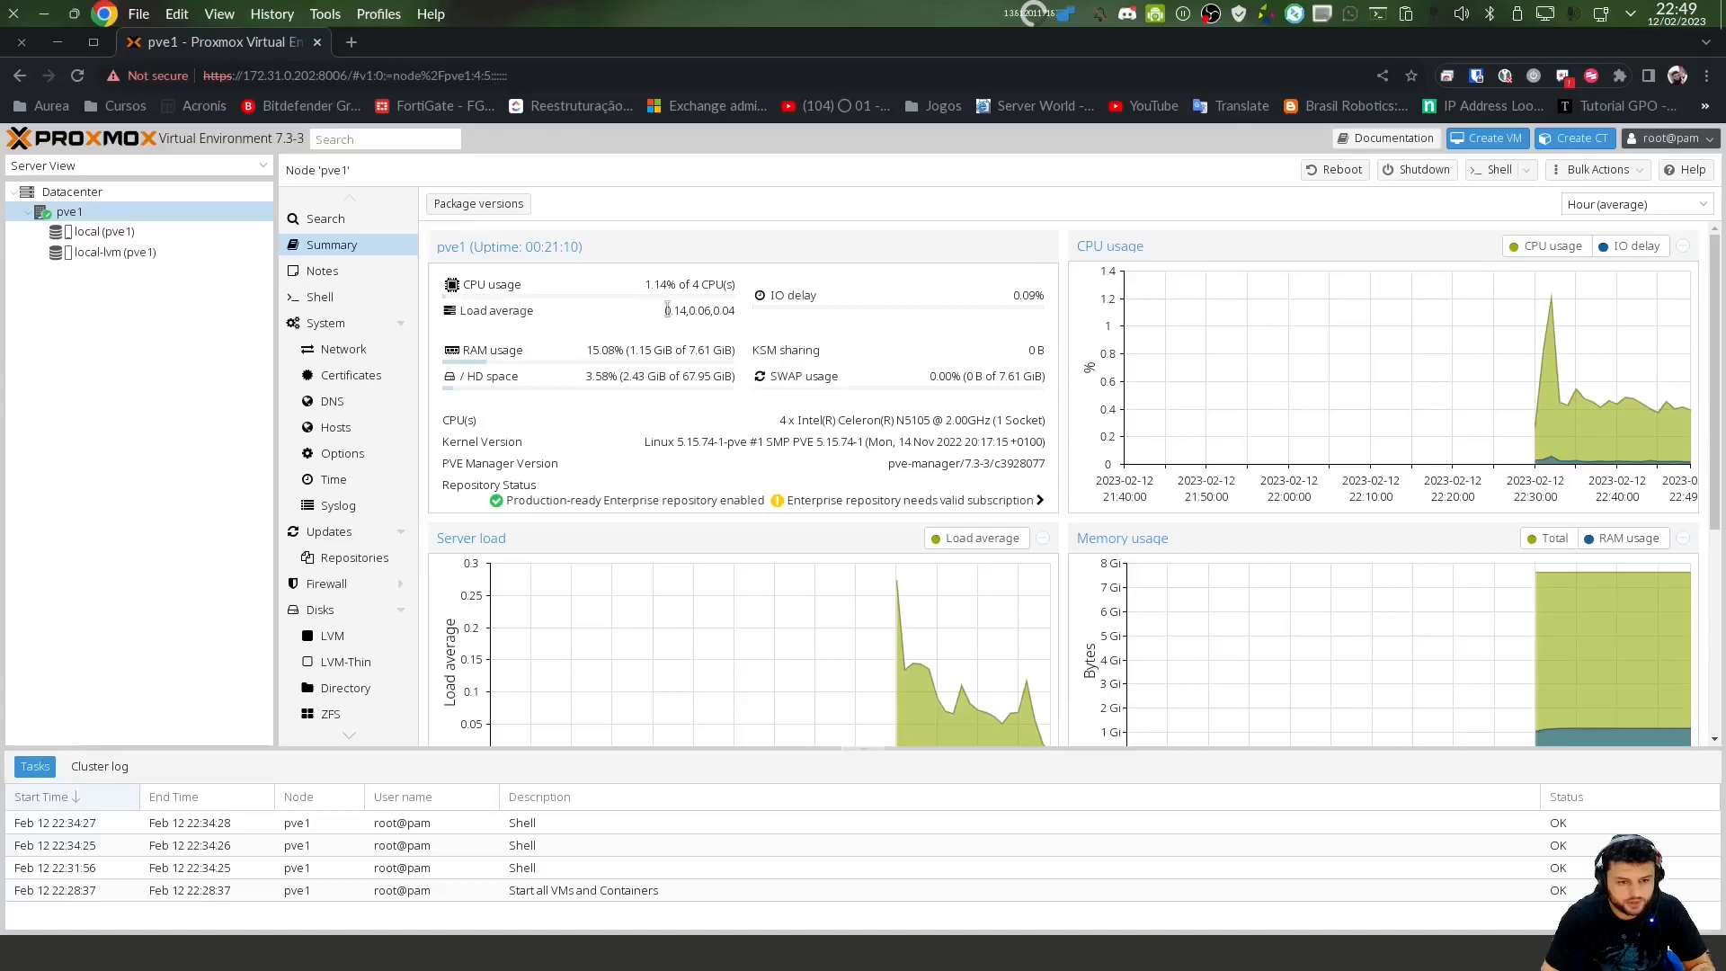
left_click_drag(662, 311, 728, 314)
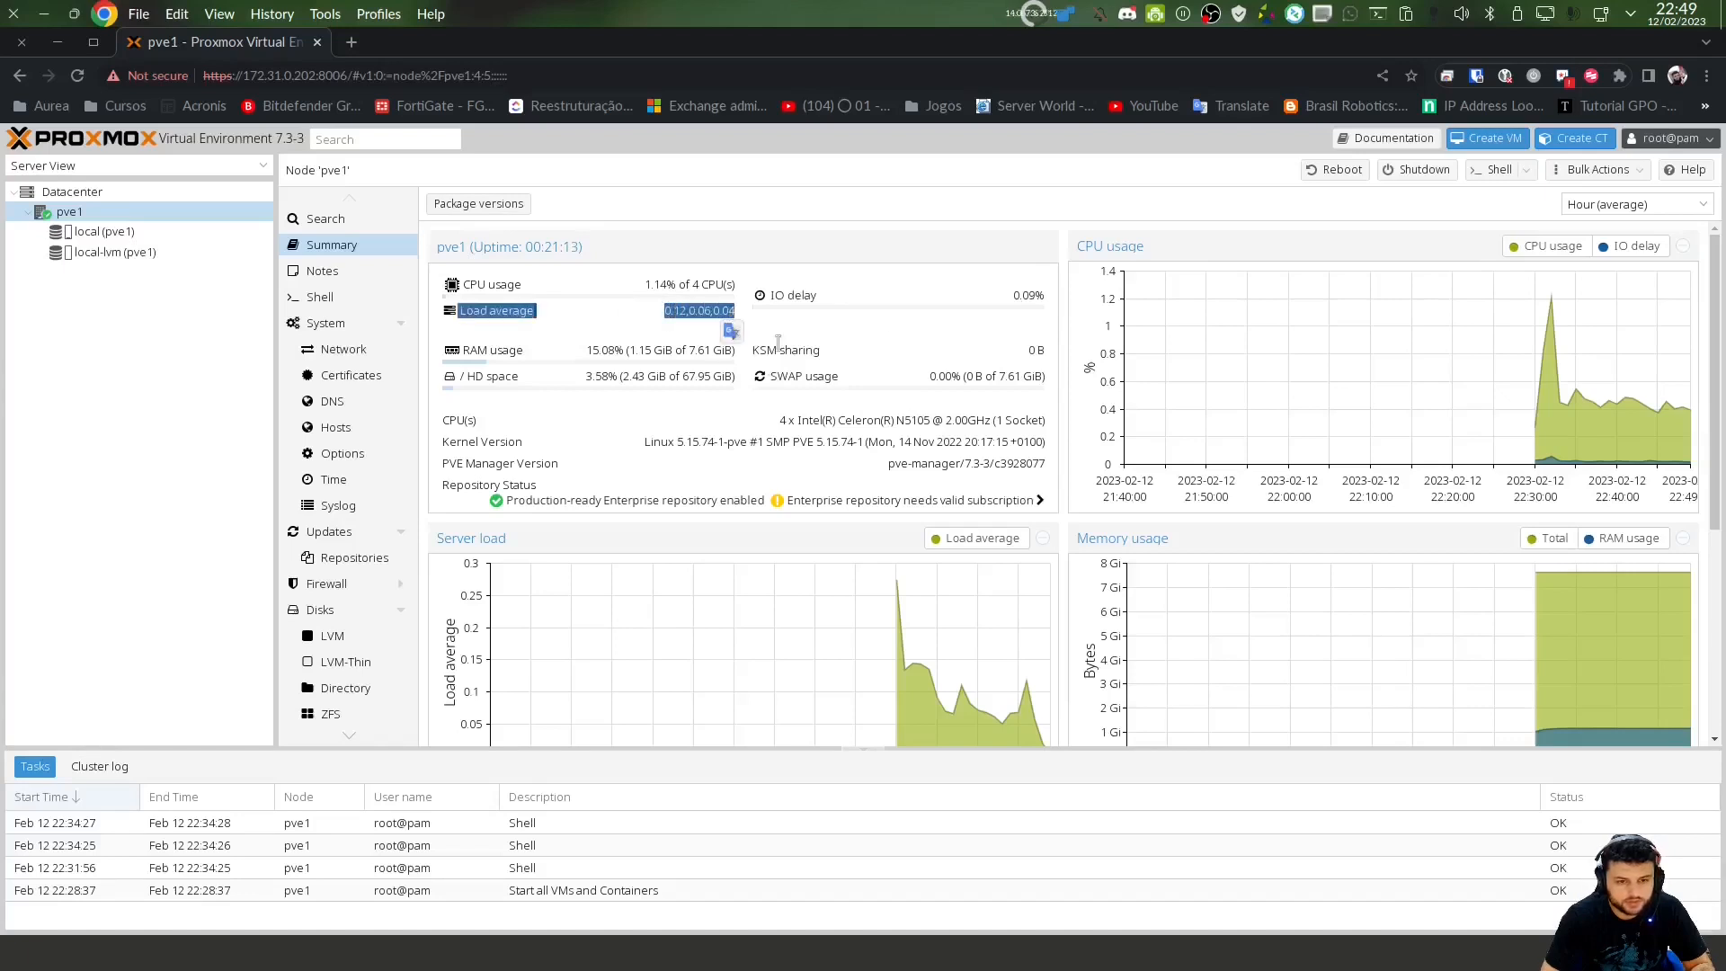
left_click_drag(586, 352, 734, 356)
left_click(485, 371)
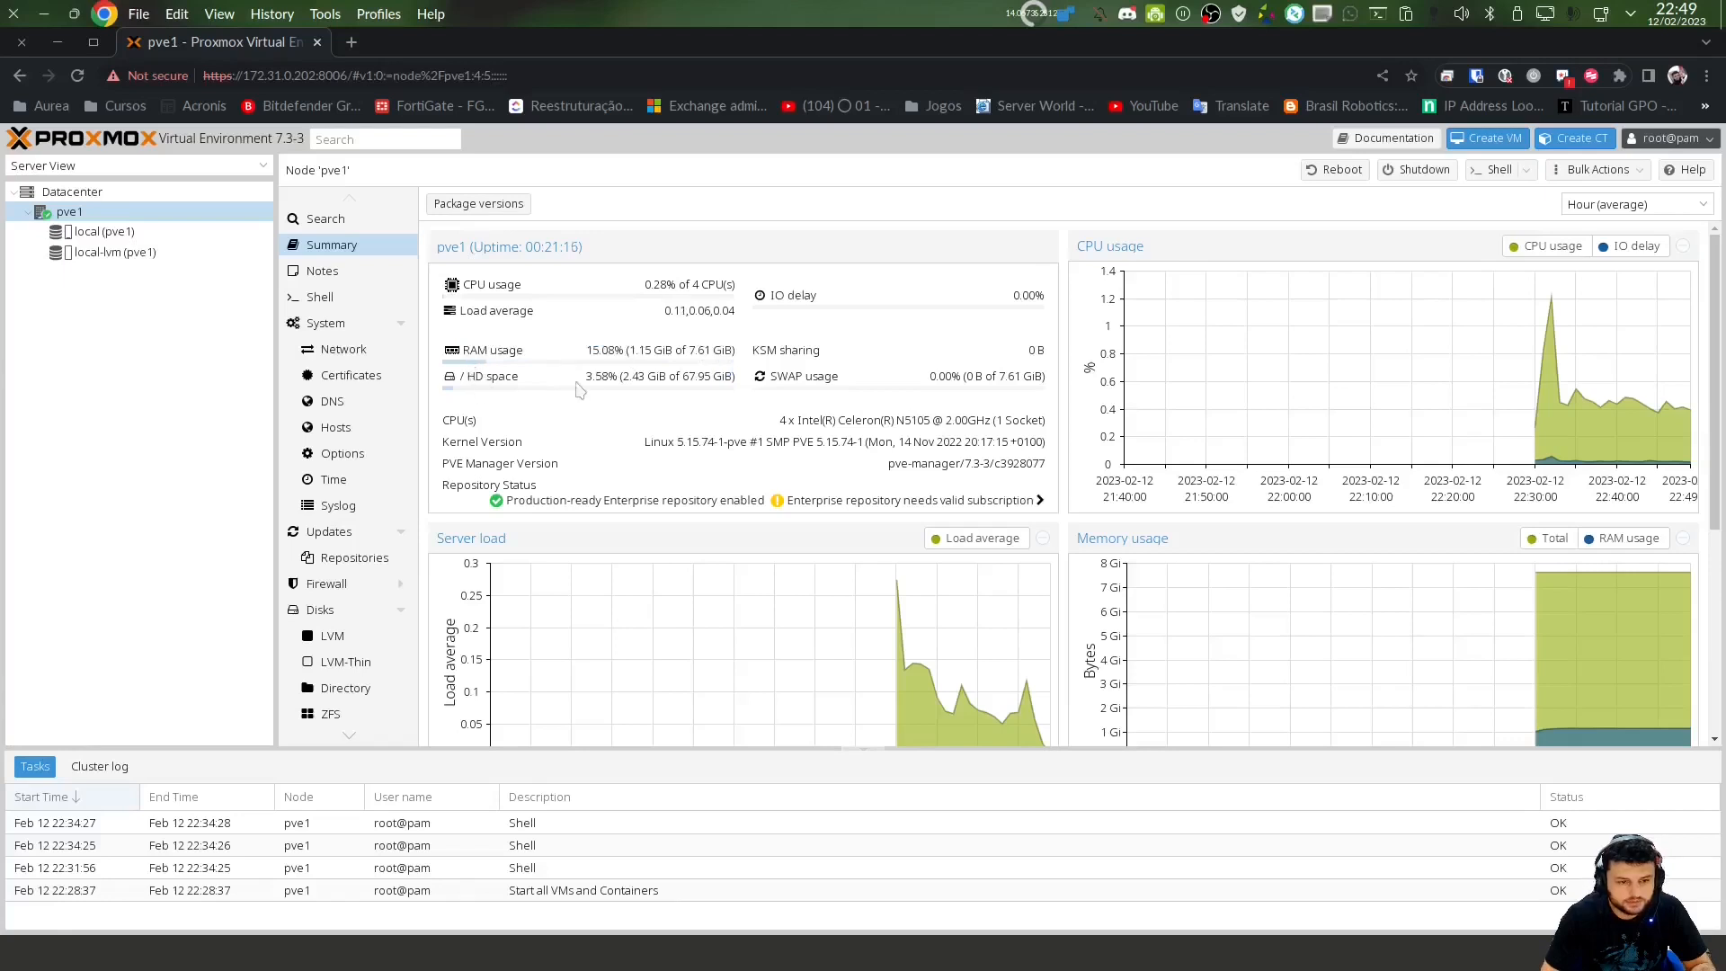
left_click_drag(586, 387, 730, 388)
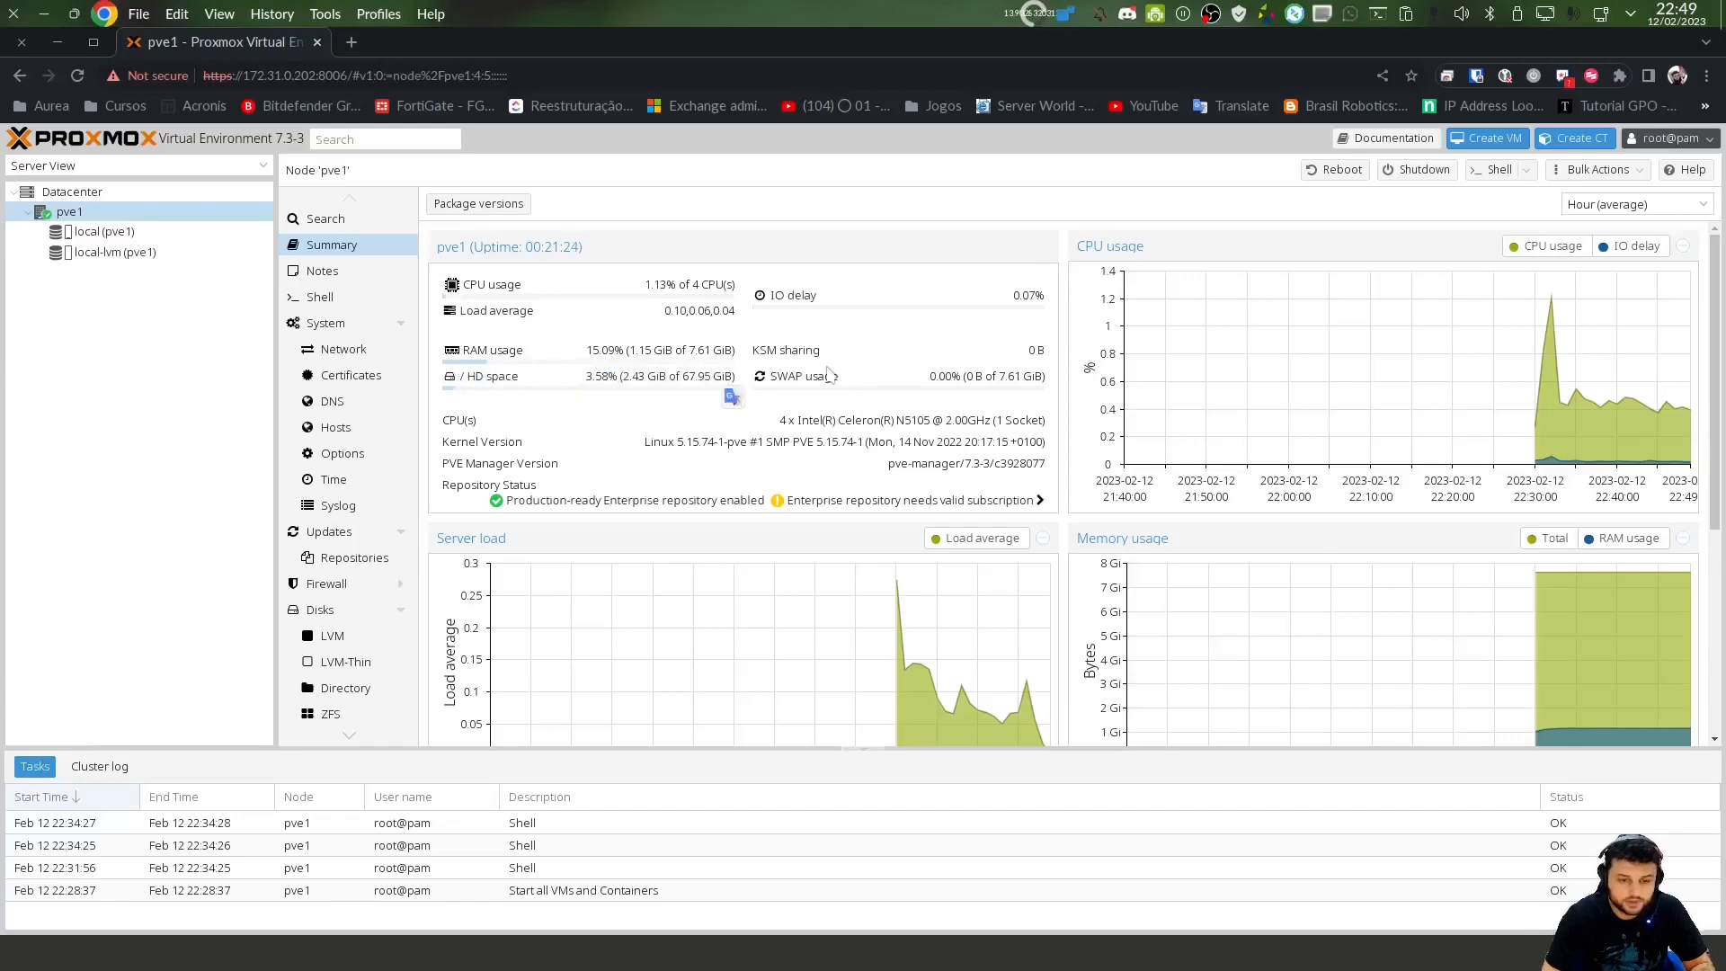
left_click_drag(927, 383, 1038, 378)
left_click_drag(780, 430, 988, 436)
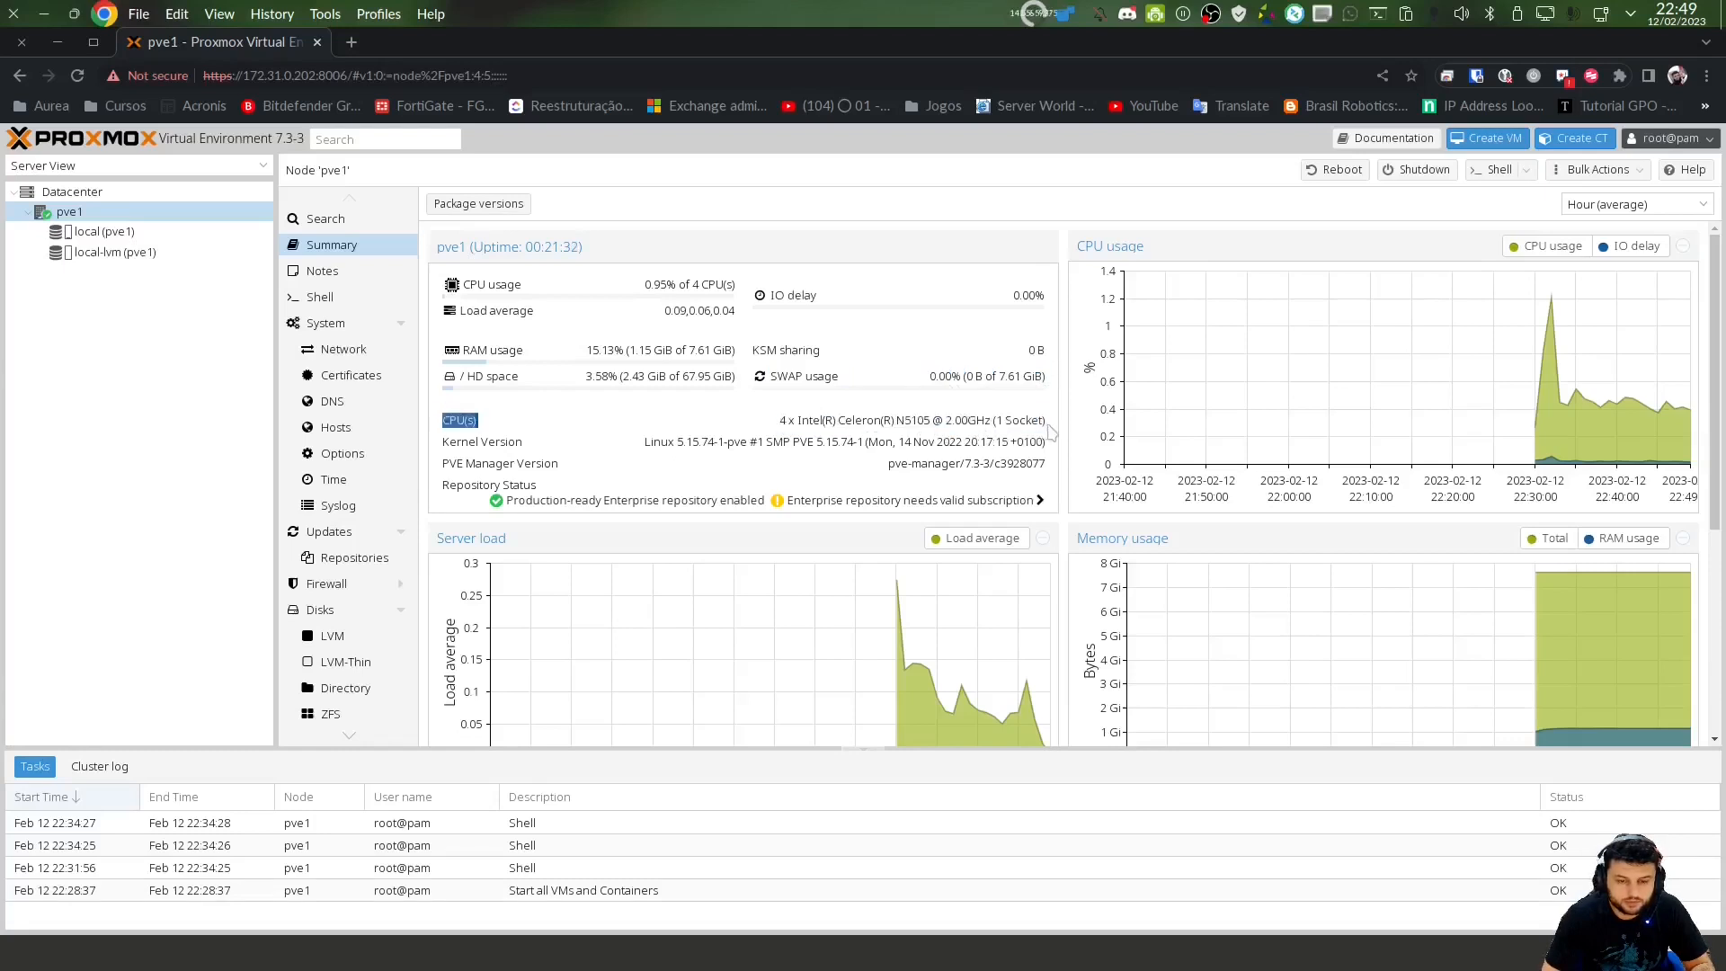
left_click_drag(641, 442, 913, 442)
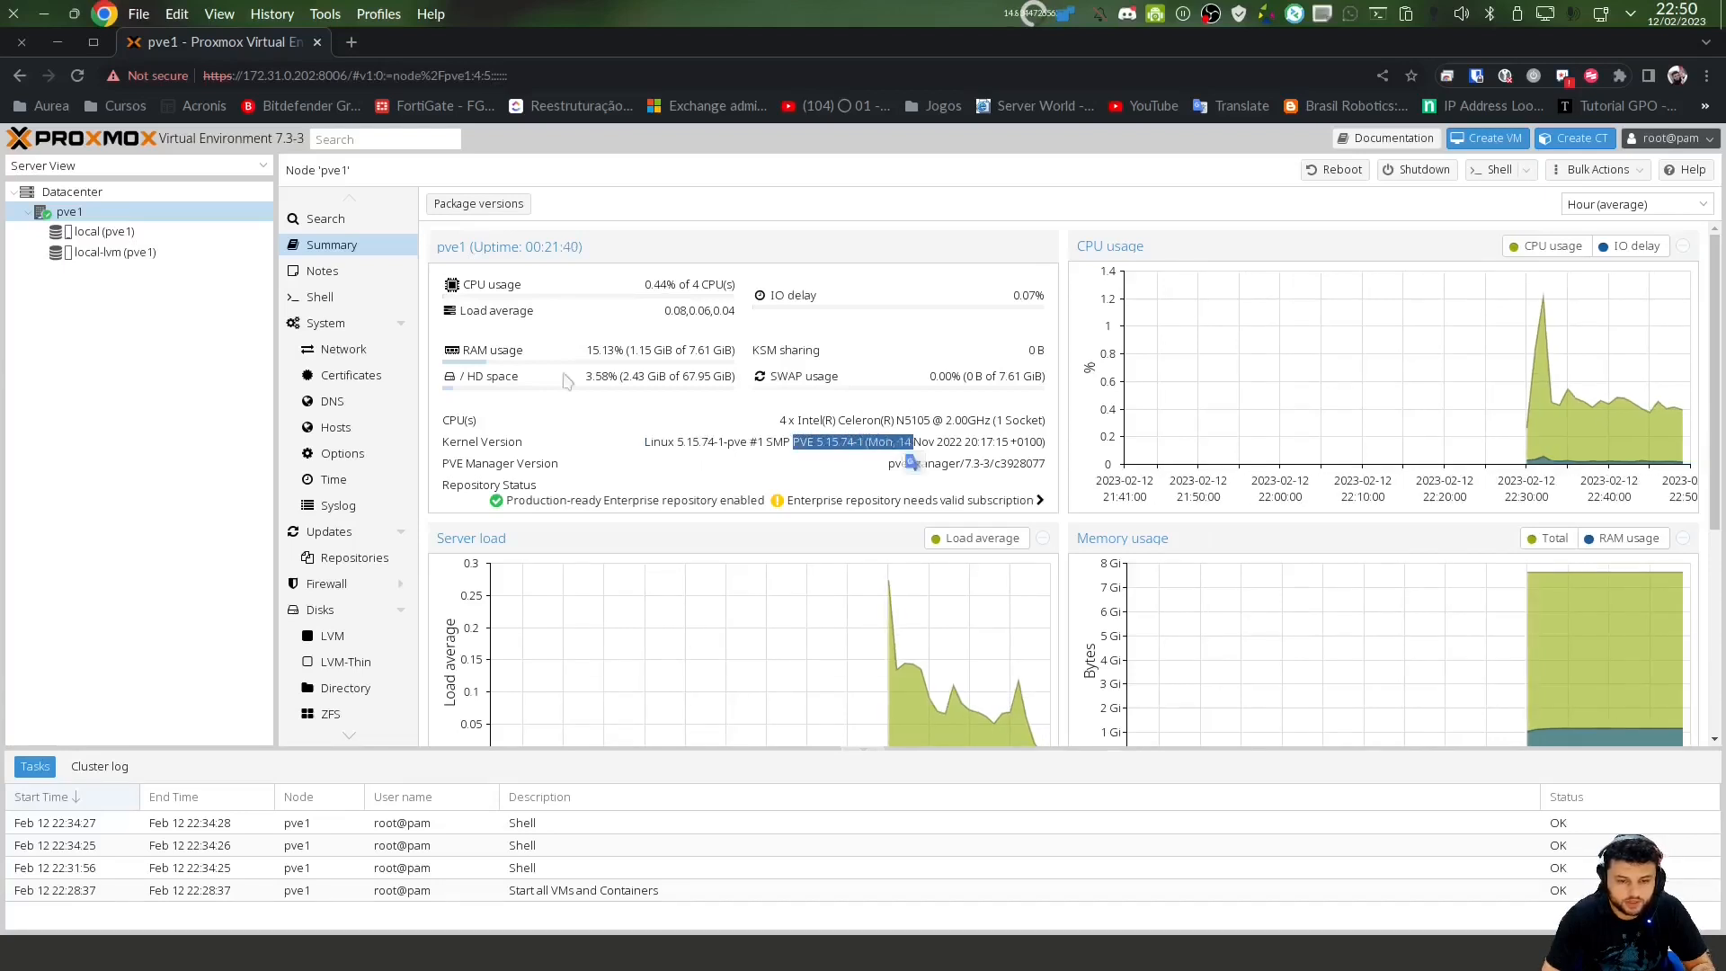
left_click_drag(276, 140, 311, 139)
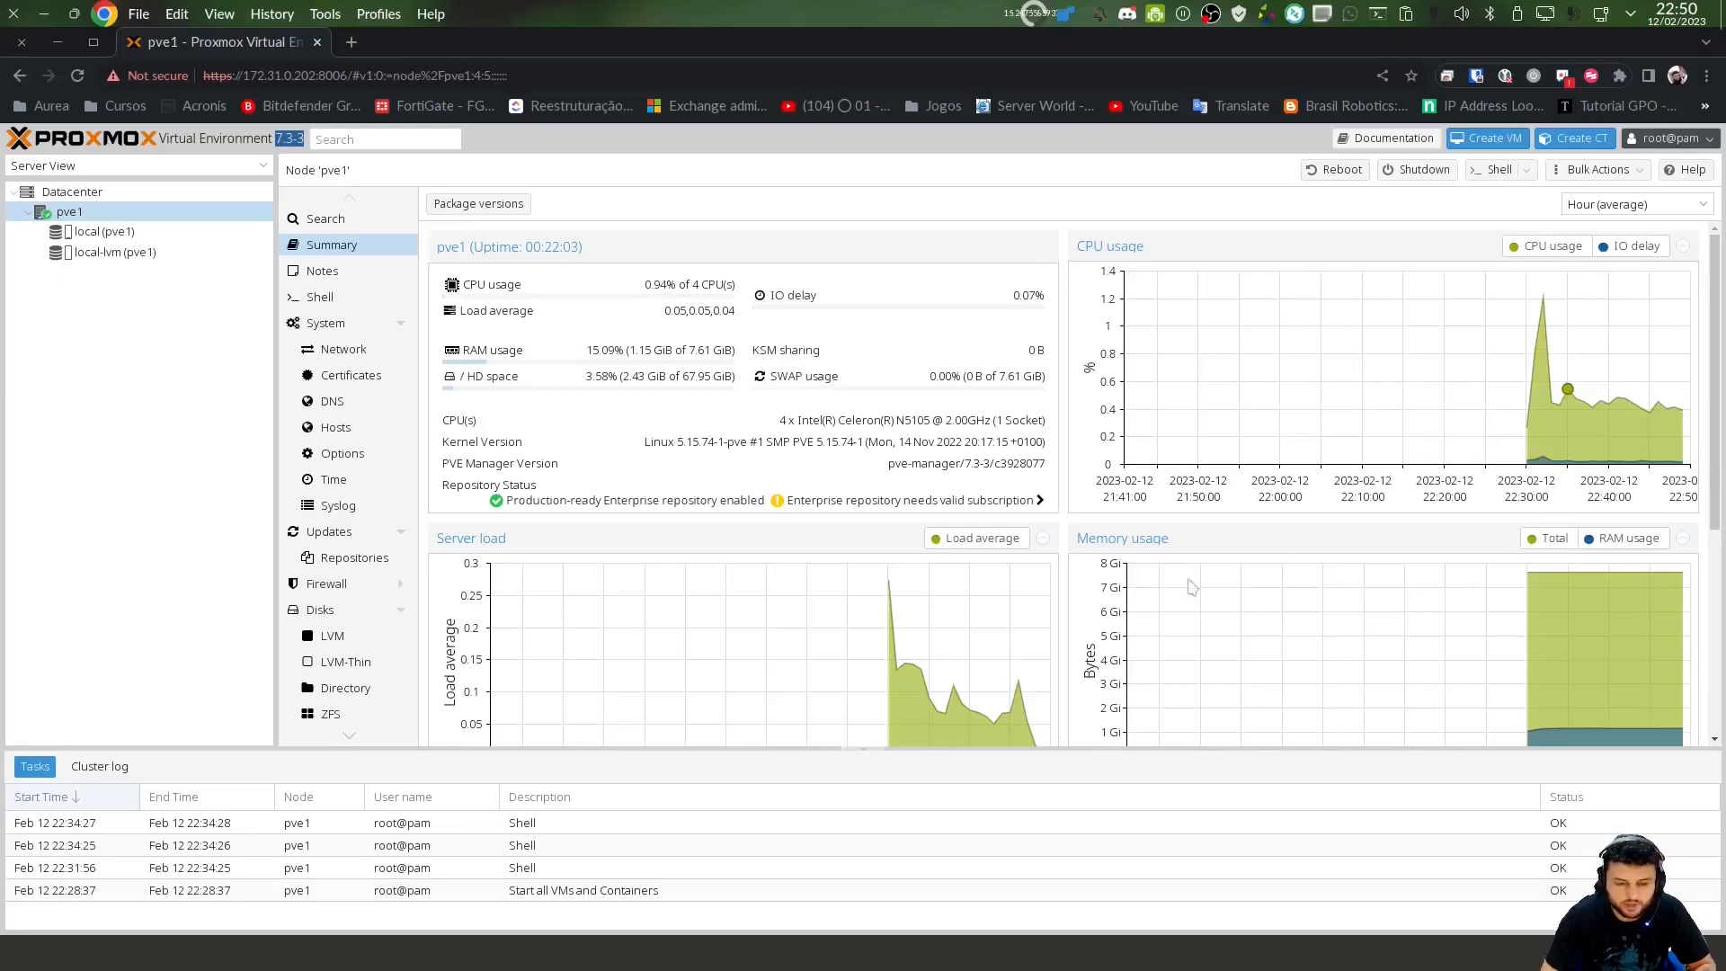
scroll(1193, 588, "down", 2)
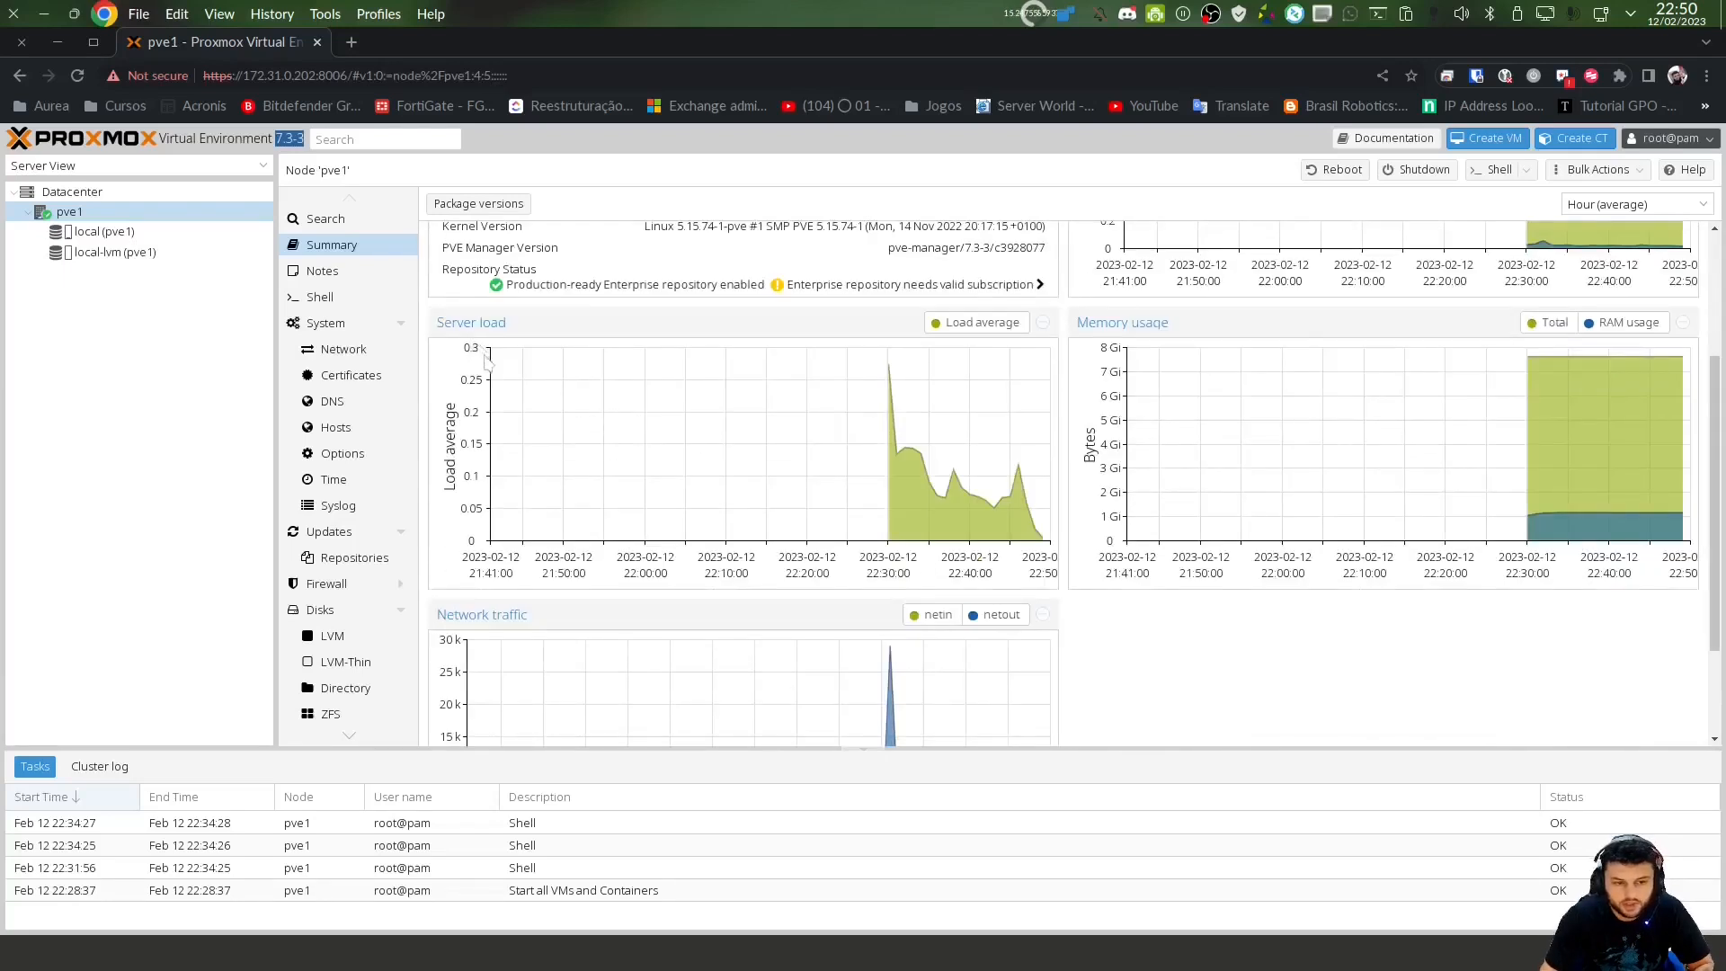
scroll(595, 427, "up", 2)
scroll(540, 463, "down", 2)
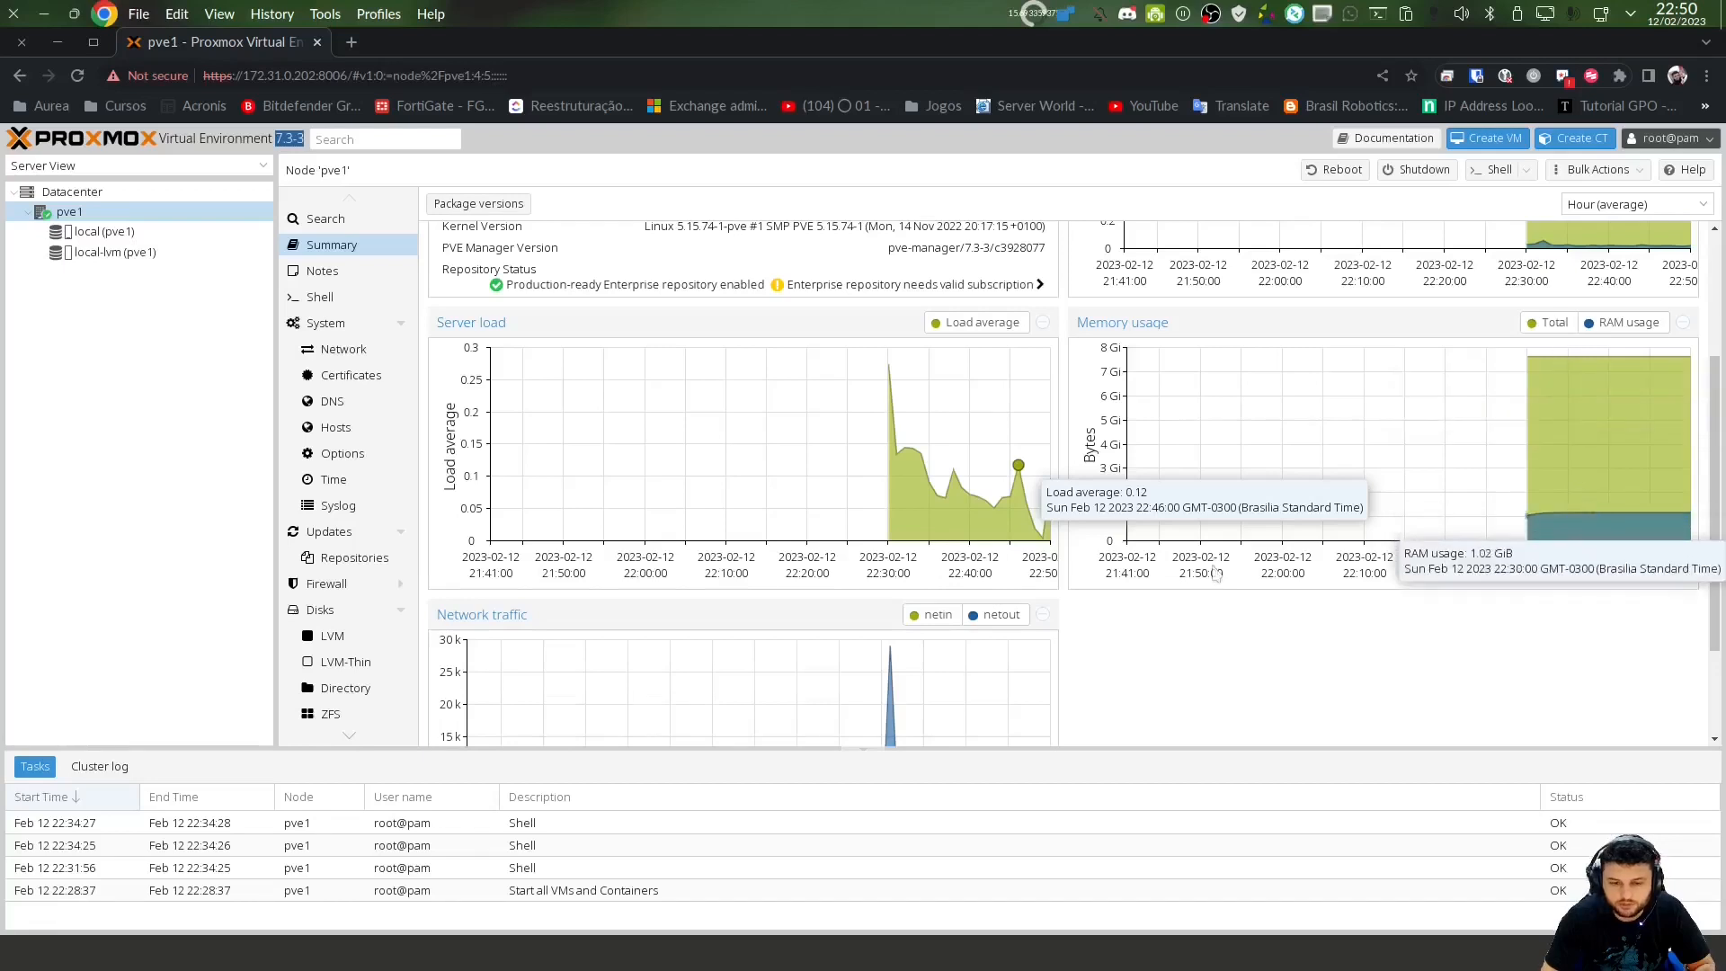
scroll(770, 512, "down", 2)
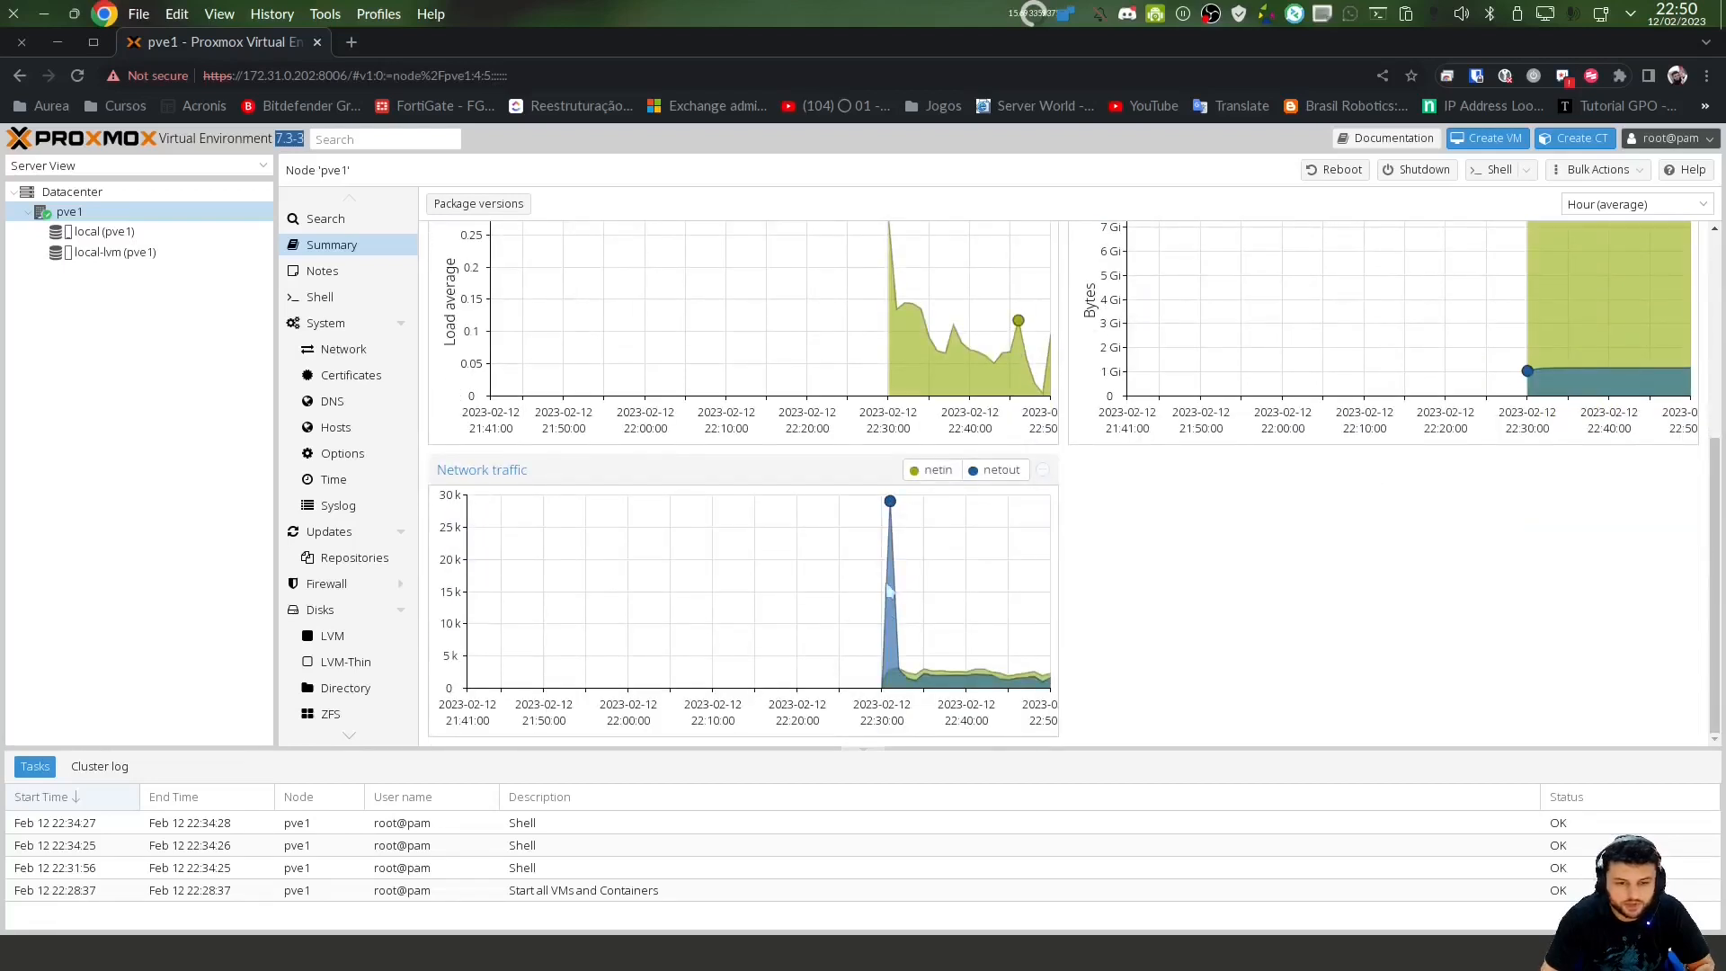
scroll(888, 588, "up", 5)
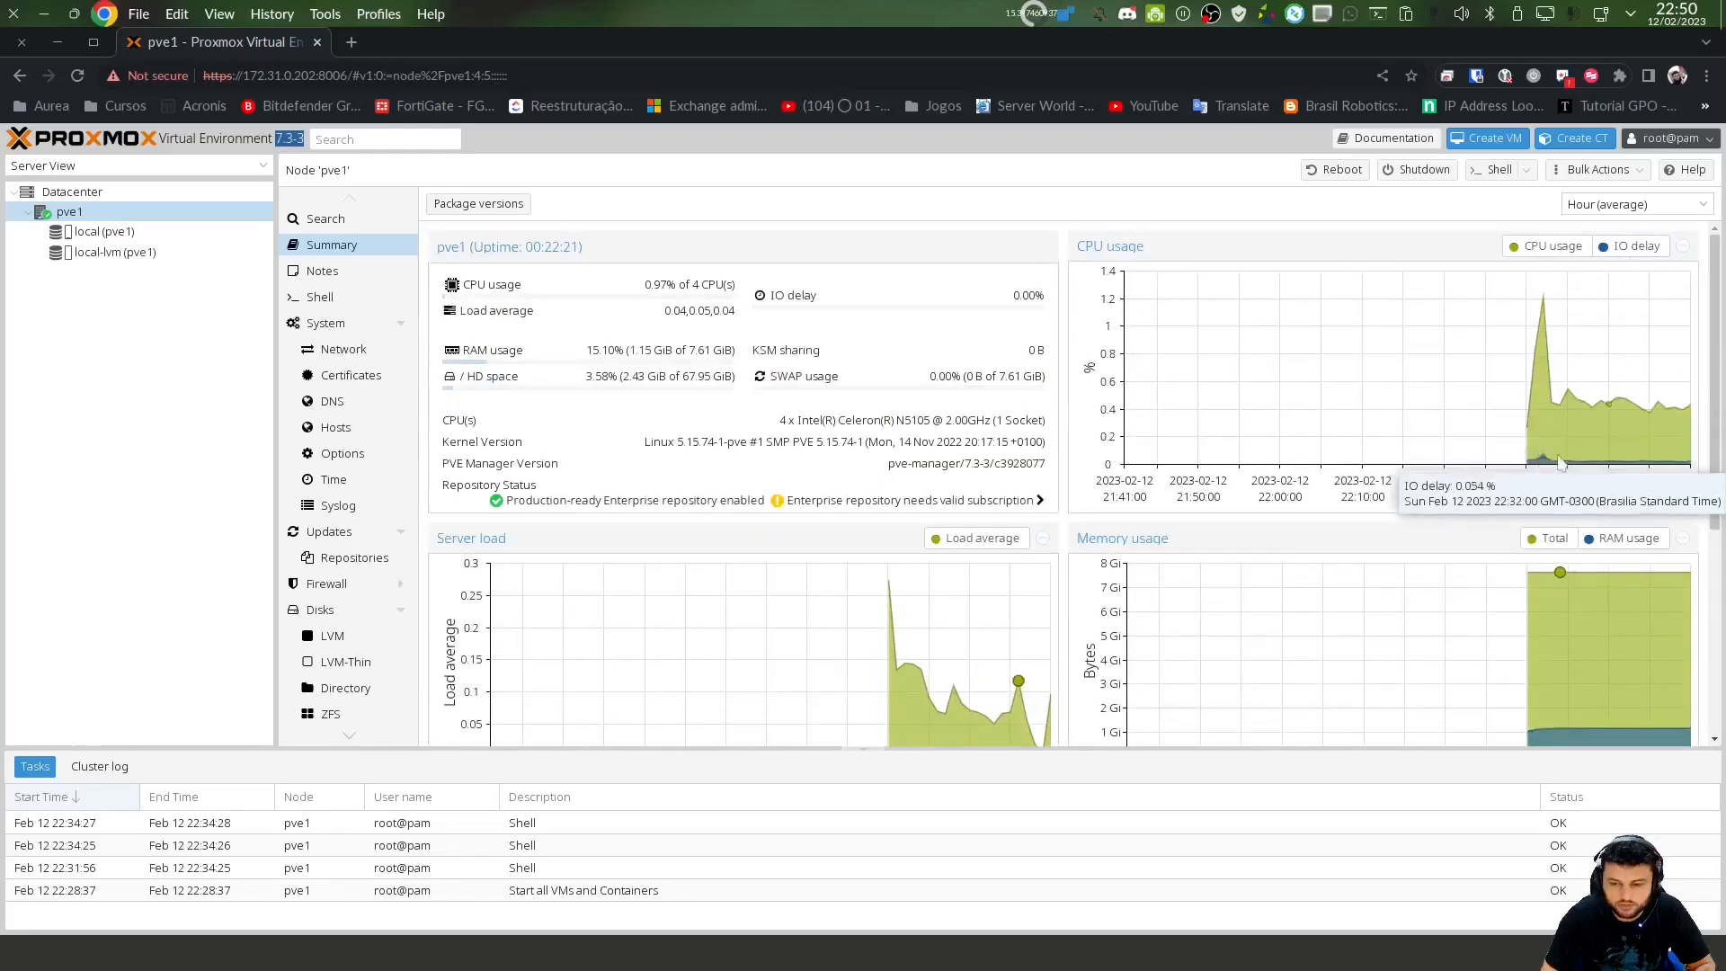
left_click(1634, 251)
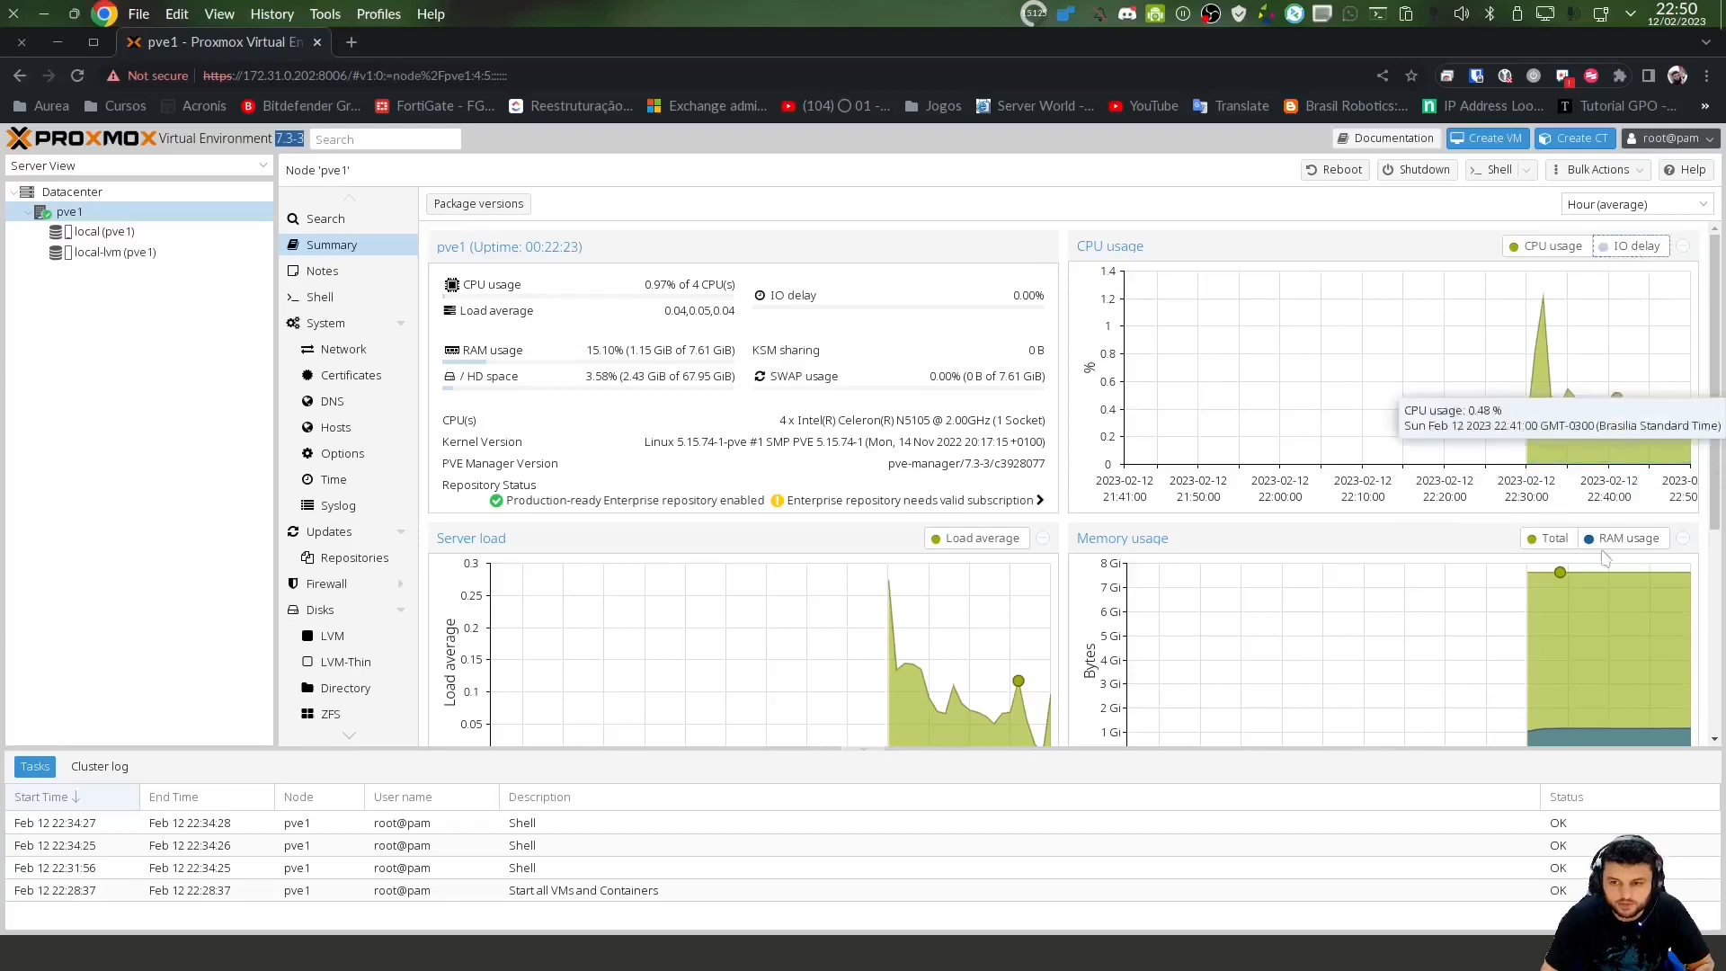
left_click(1623, 250)
left_click(1554, 248)
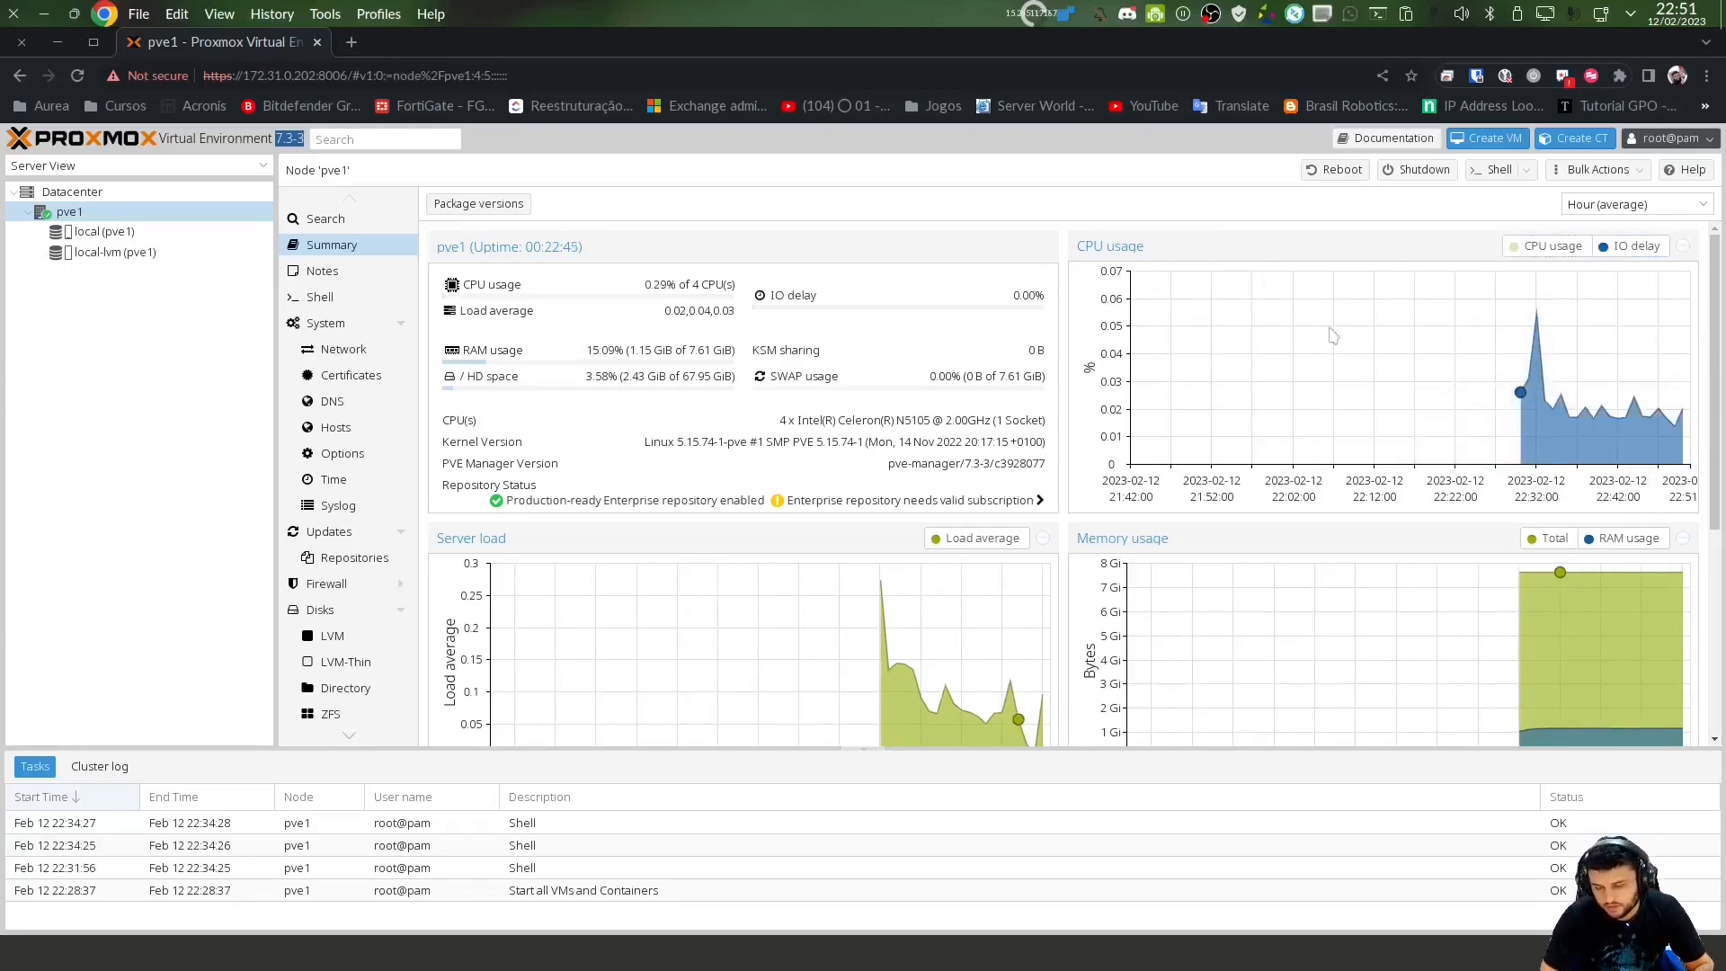
left_click(1552, 246)
left_click(1654, 205)
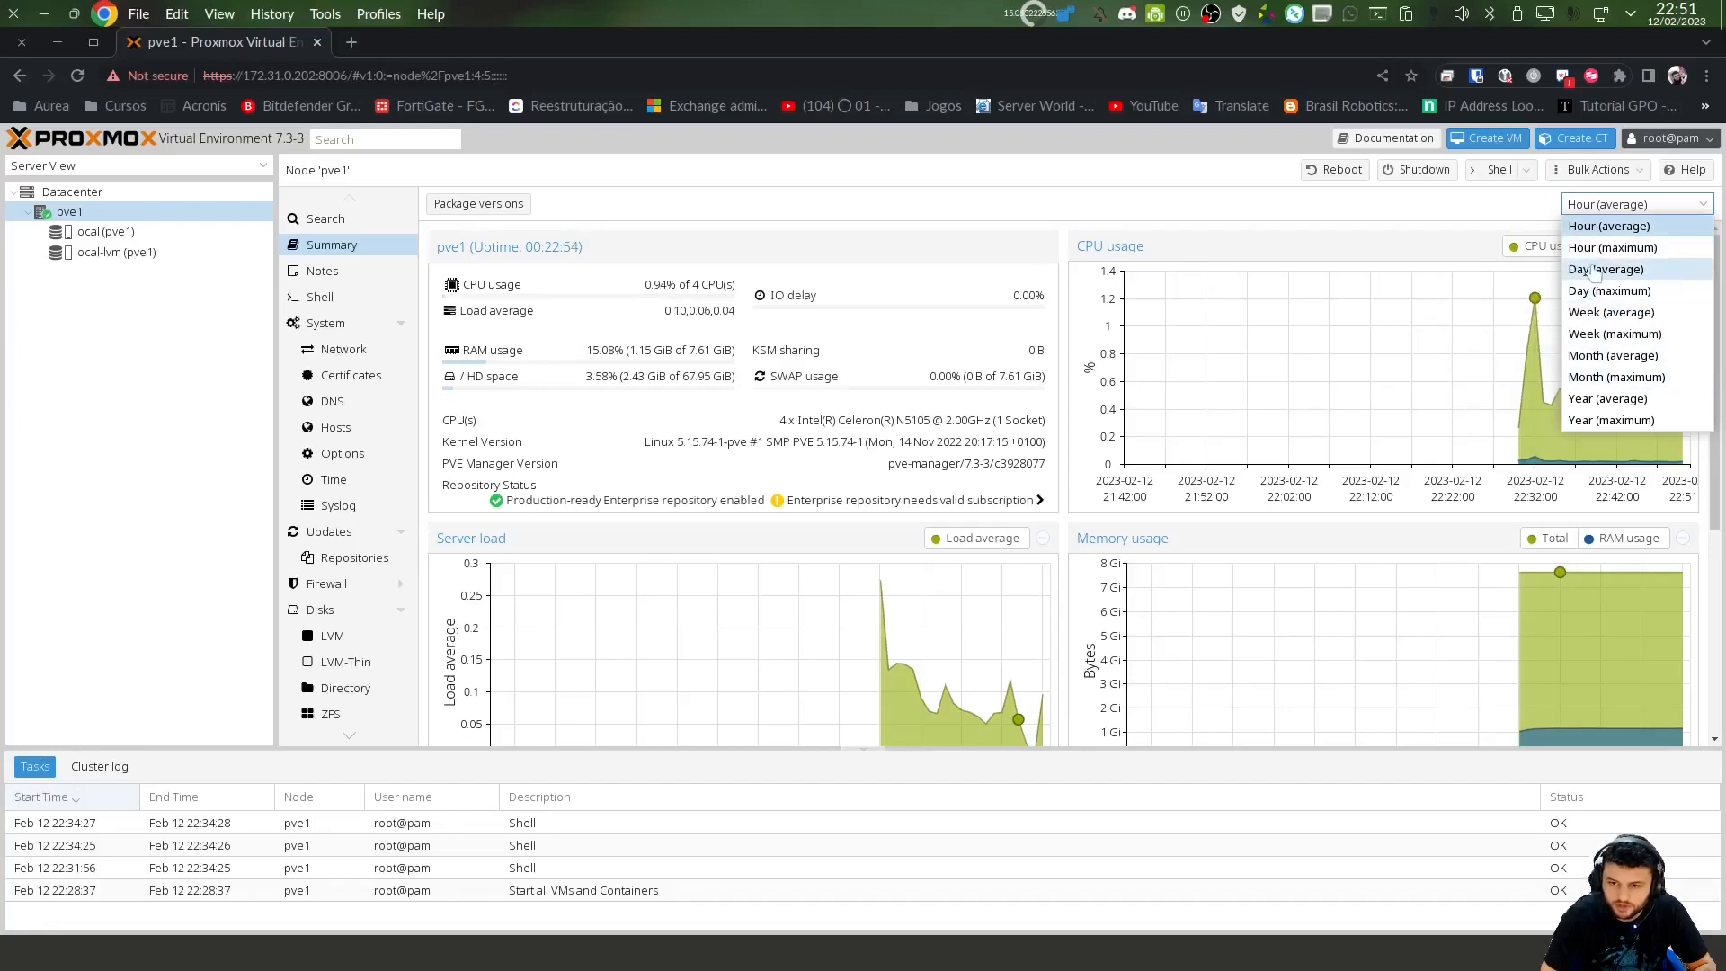
left_click(1596, 271)
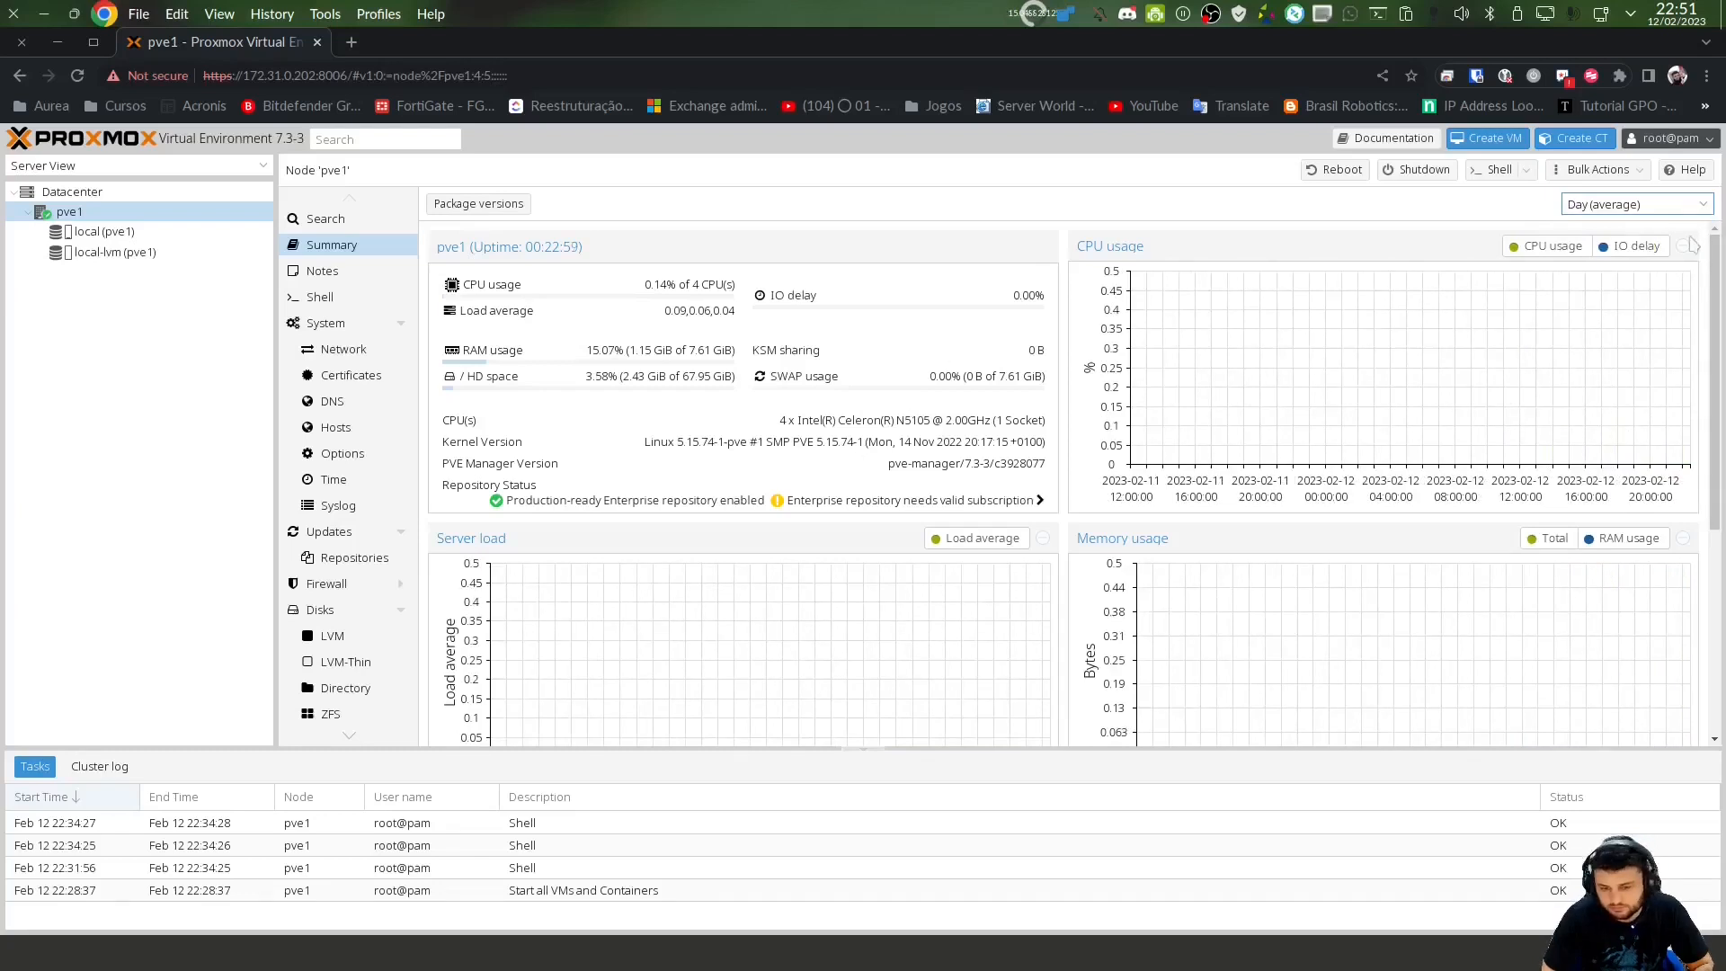
left_click(1648, 205)
left_click(1599, 225)
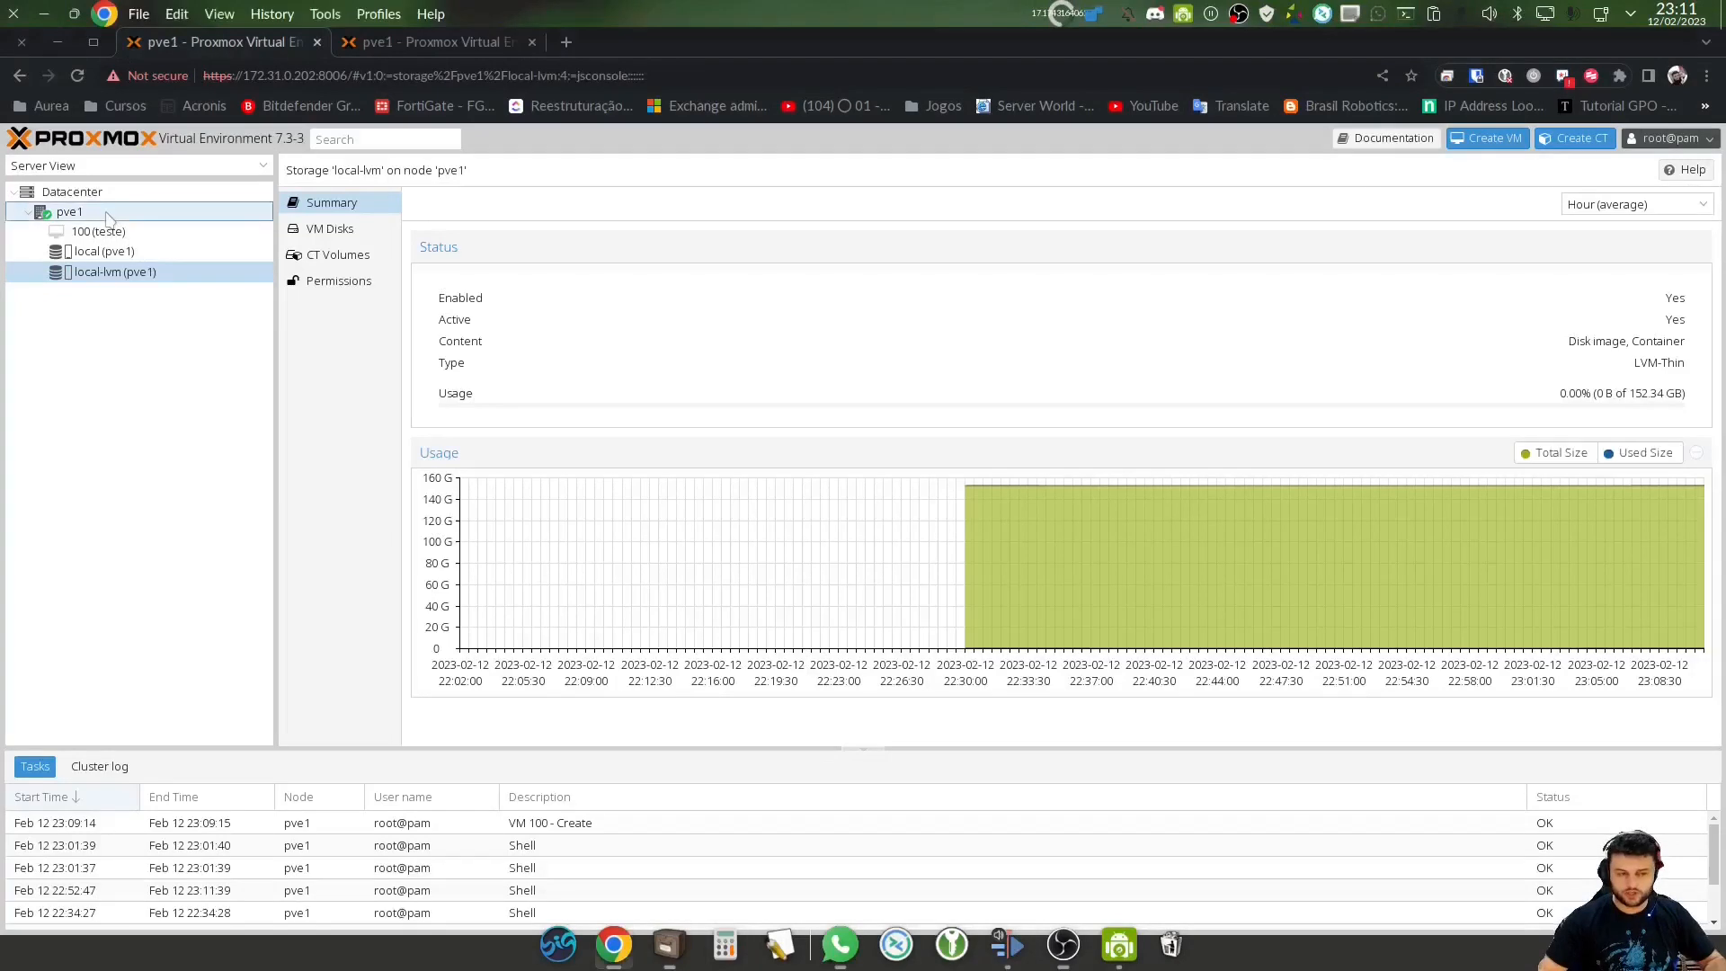
Open pve1's APT Repositories and disable the pve-enterprise repository
left_click(106, 214)
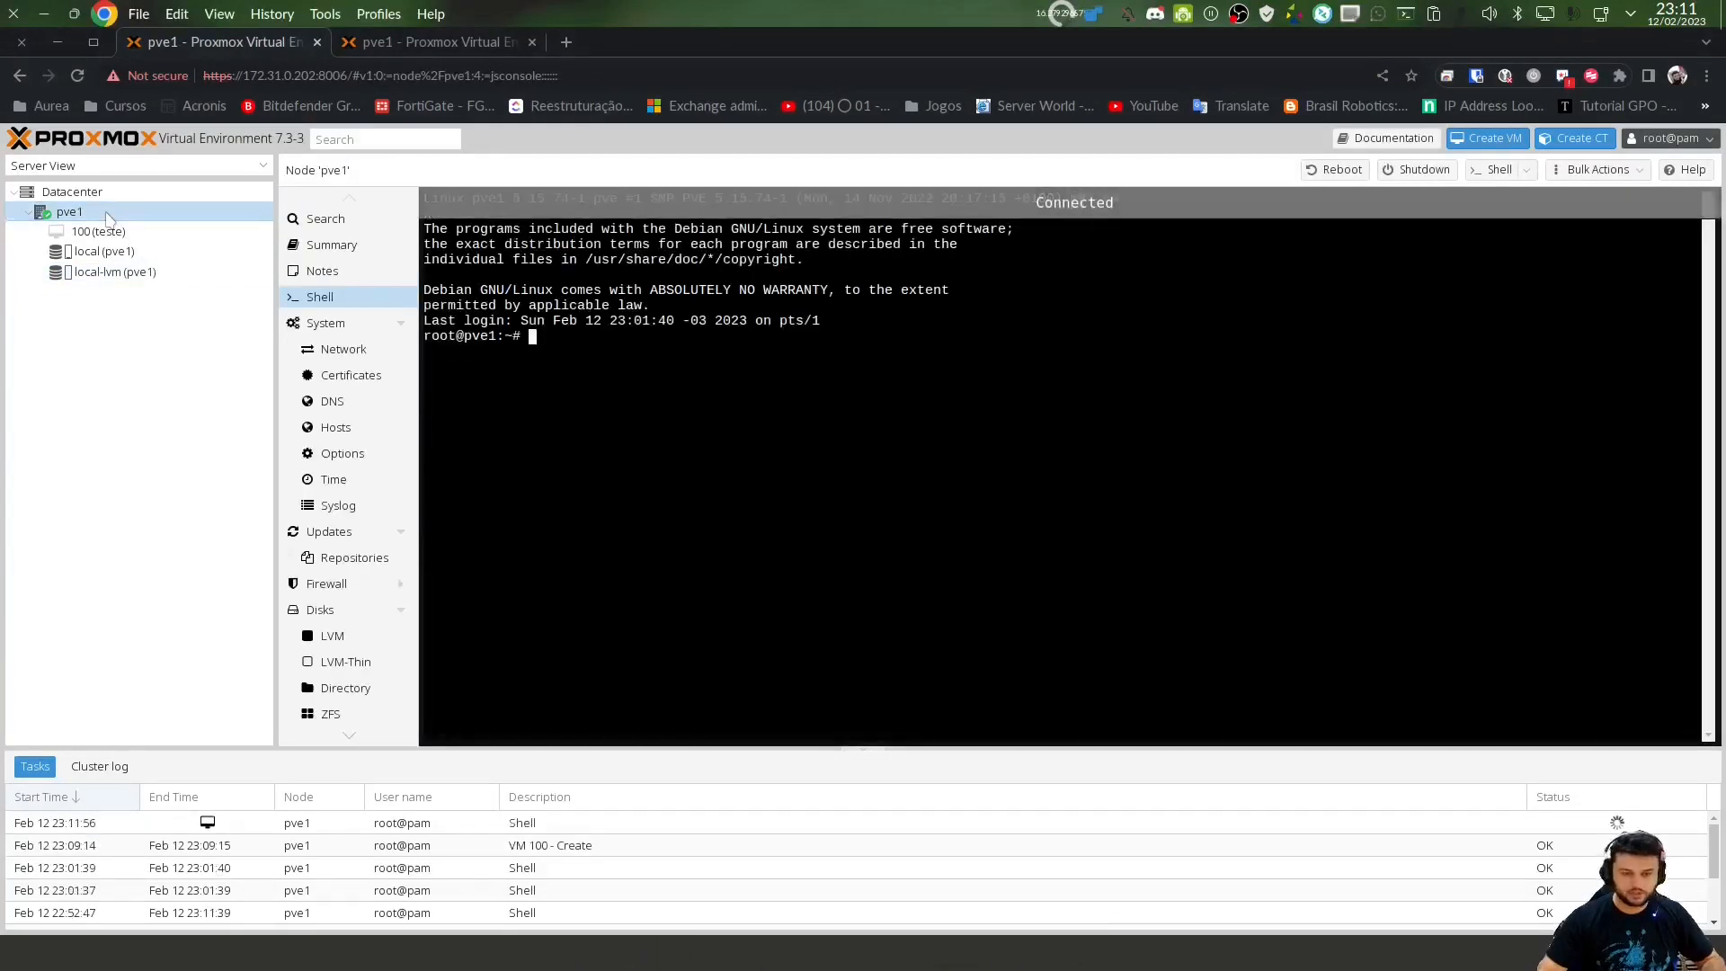
left_click(363, 565)
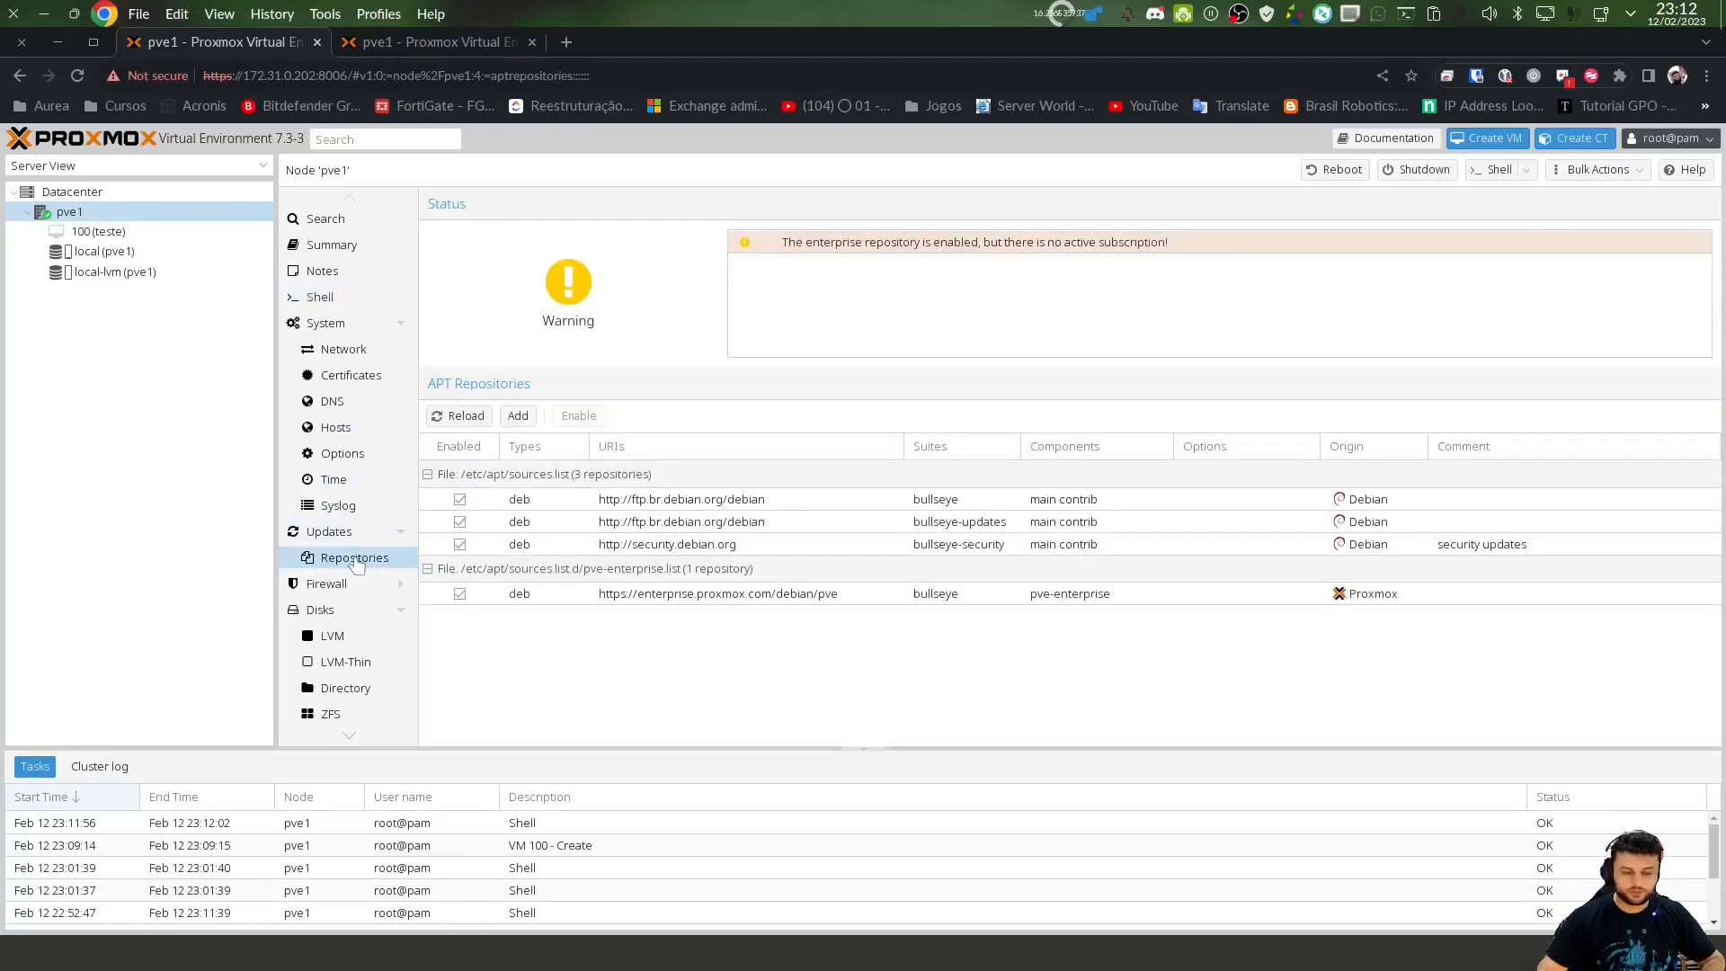
left_click(918, 256)
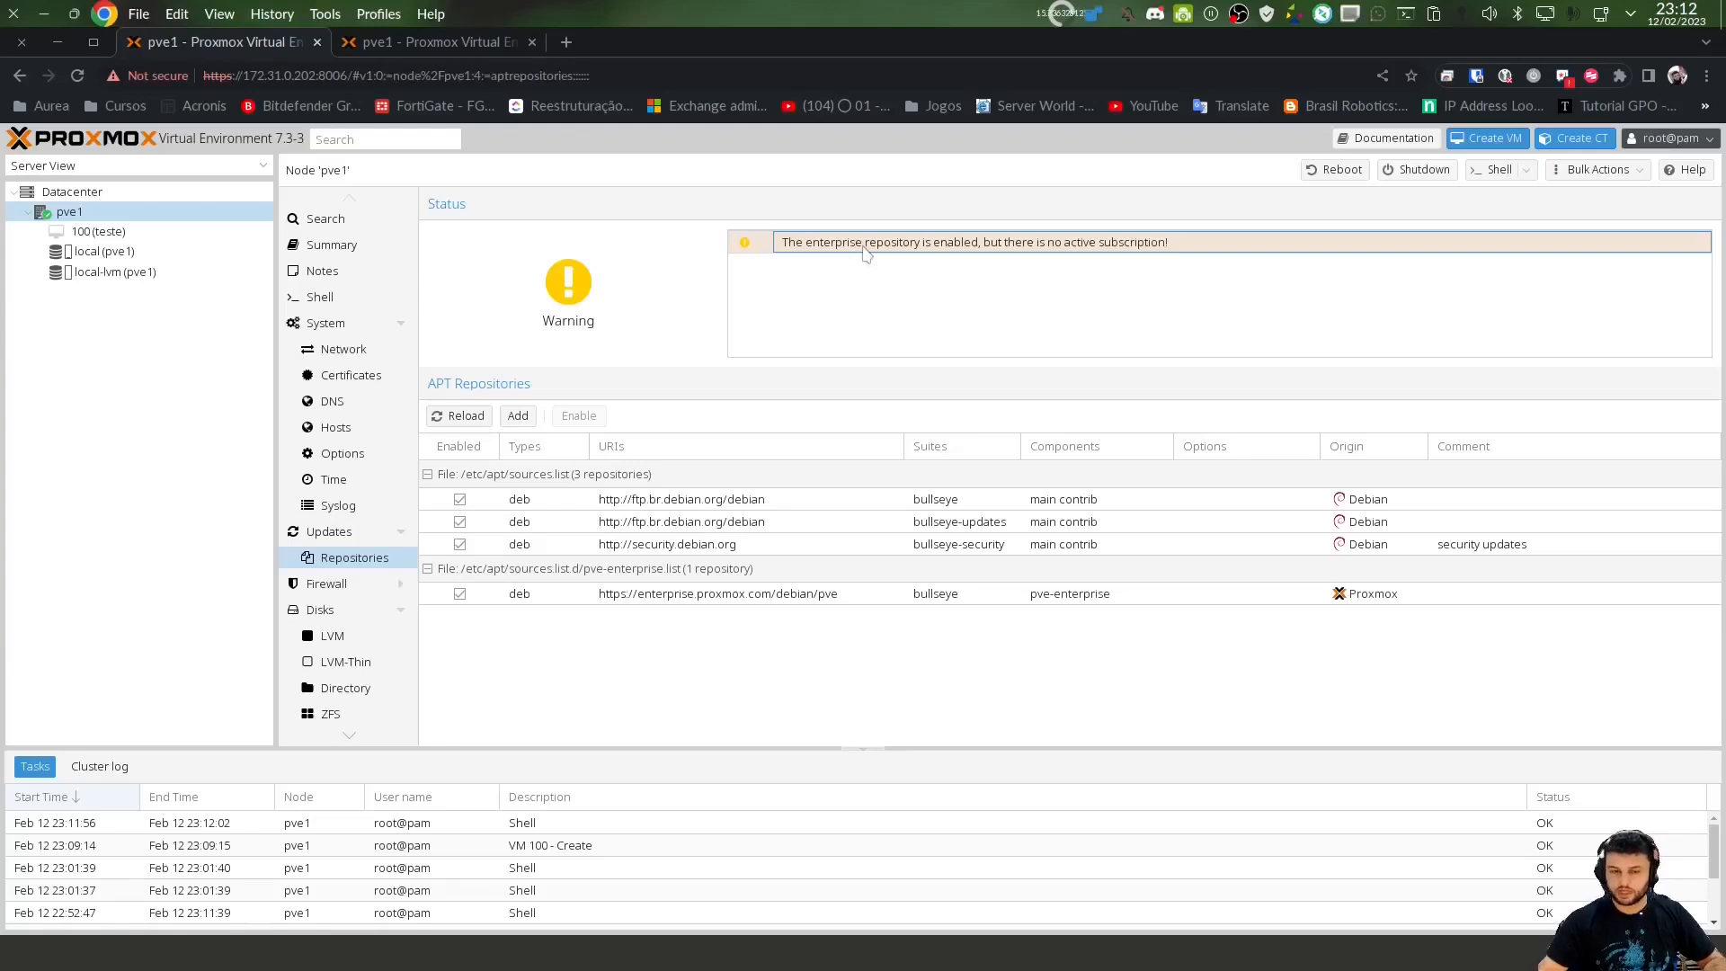
left_click(593, 595)
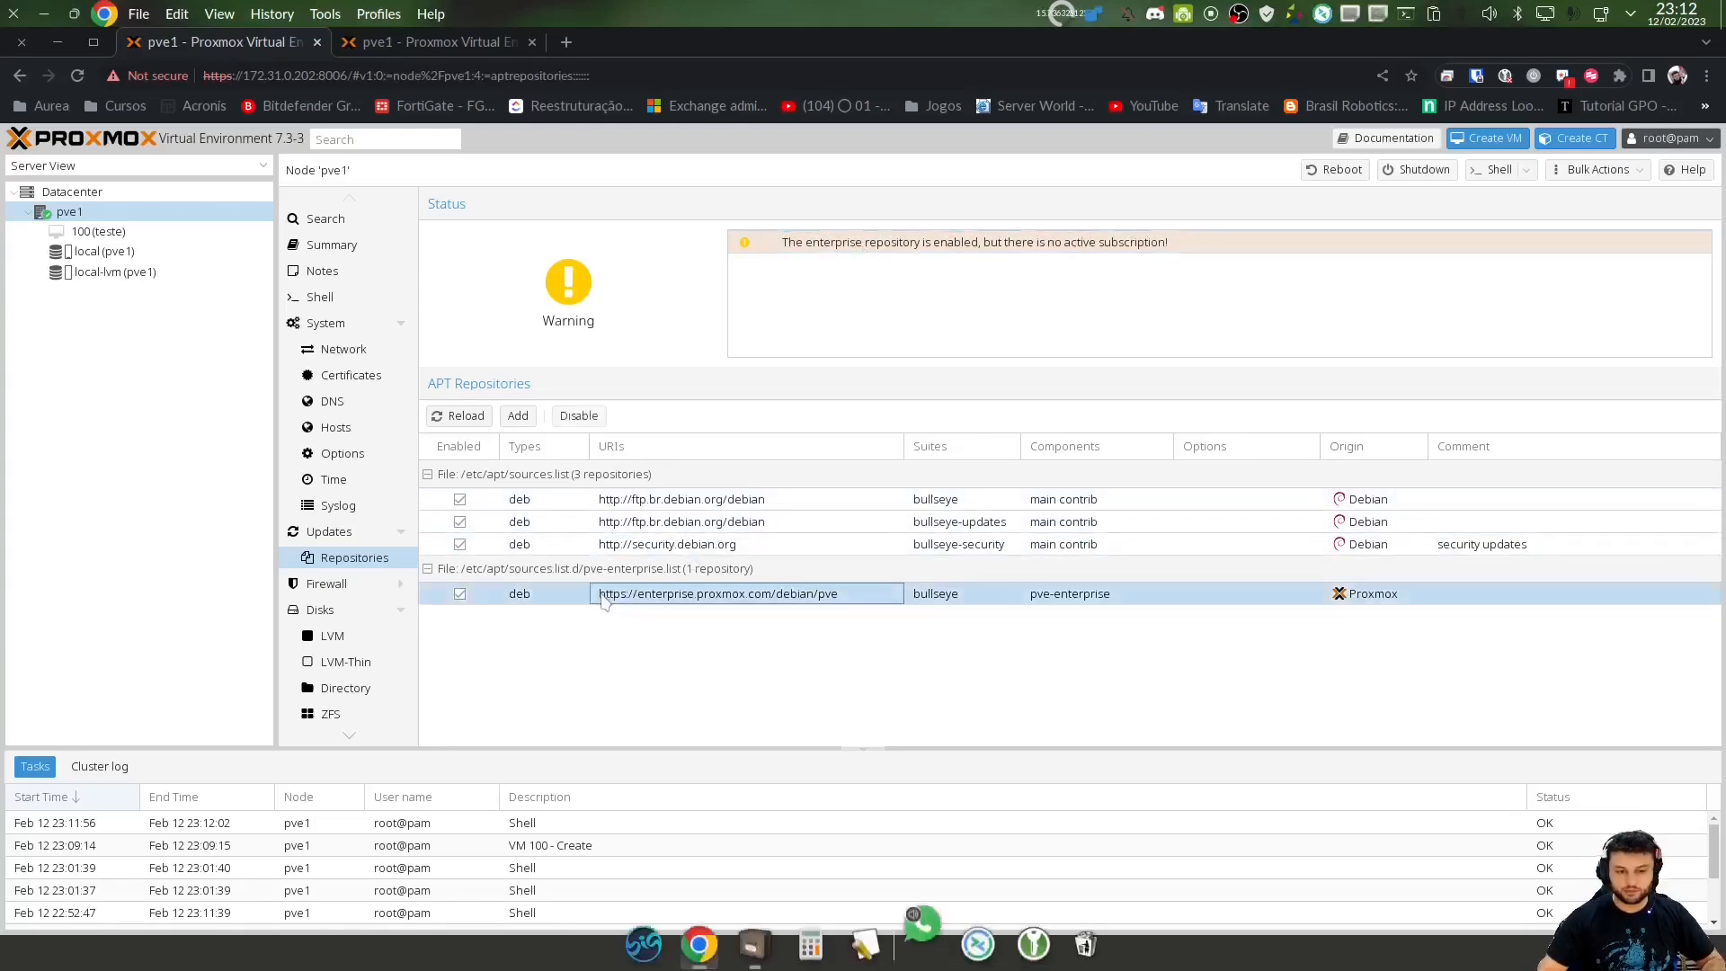
left_click(483, 596)
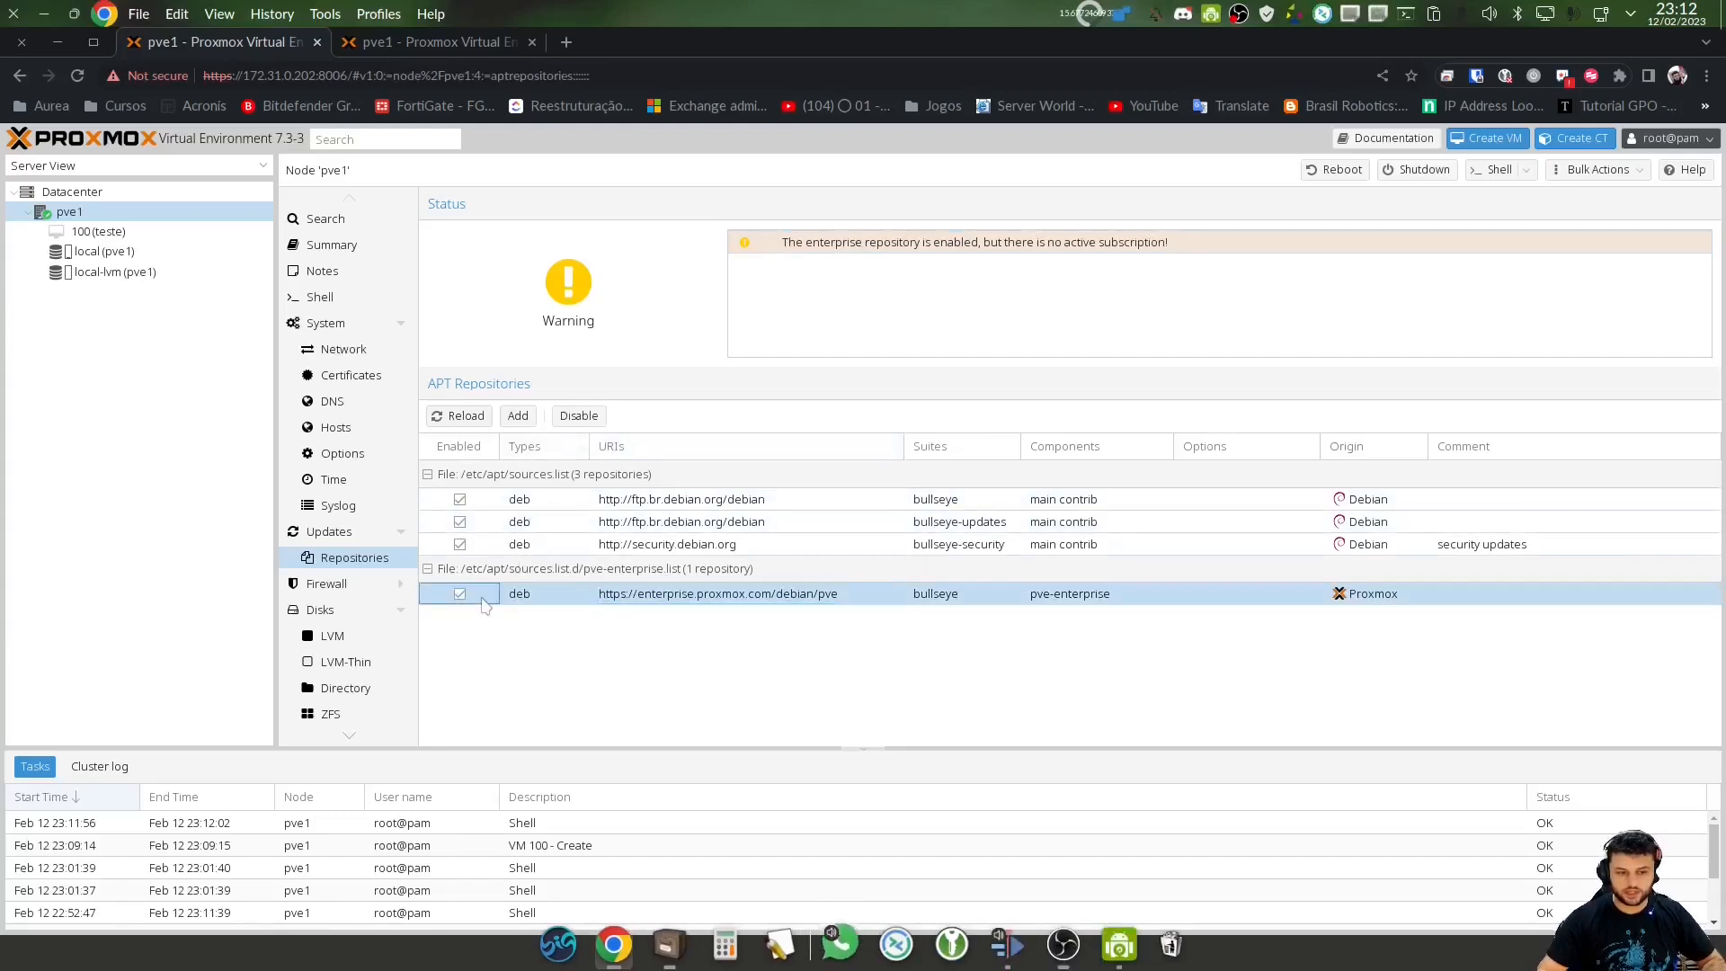
left_click(588, 418)
left_click(589, 419)
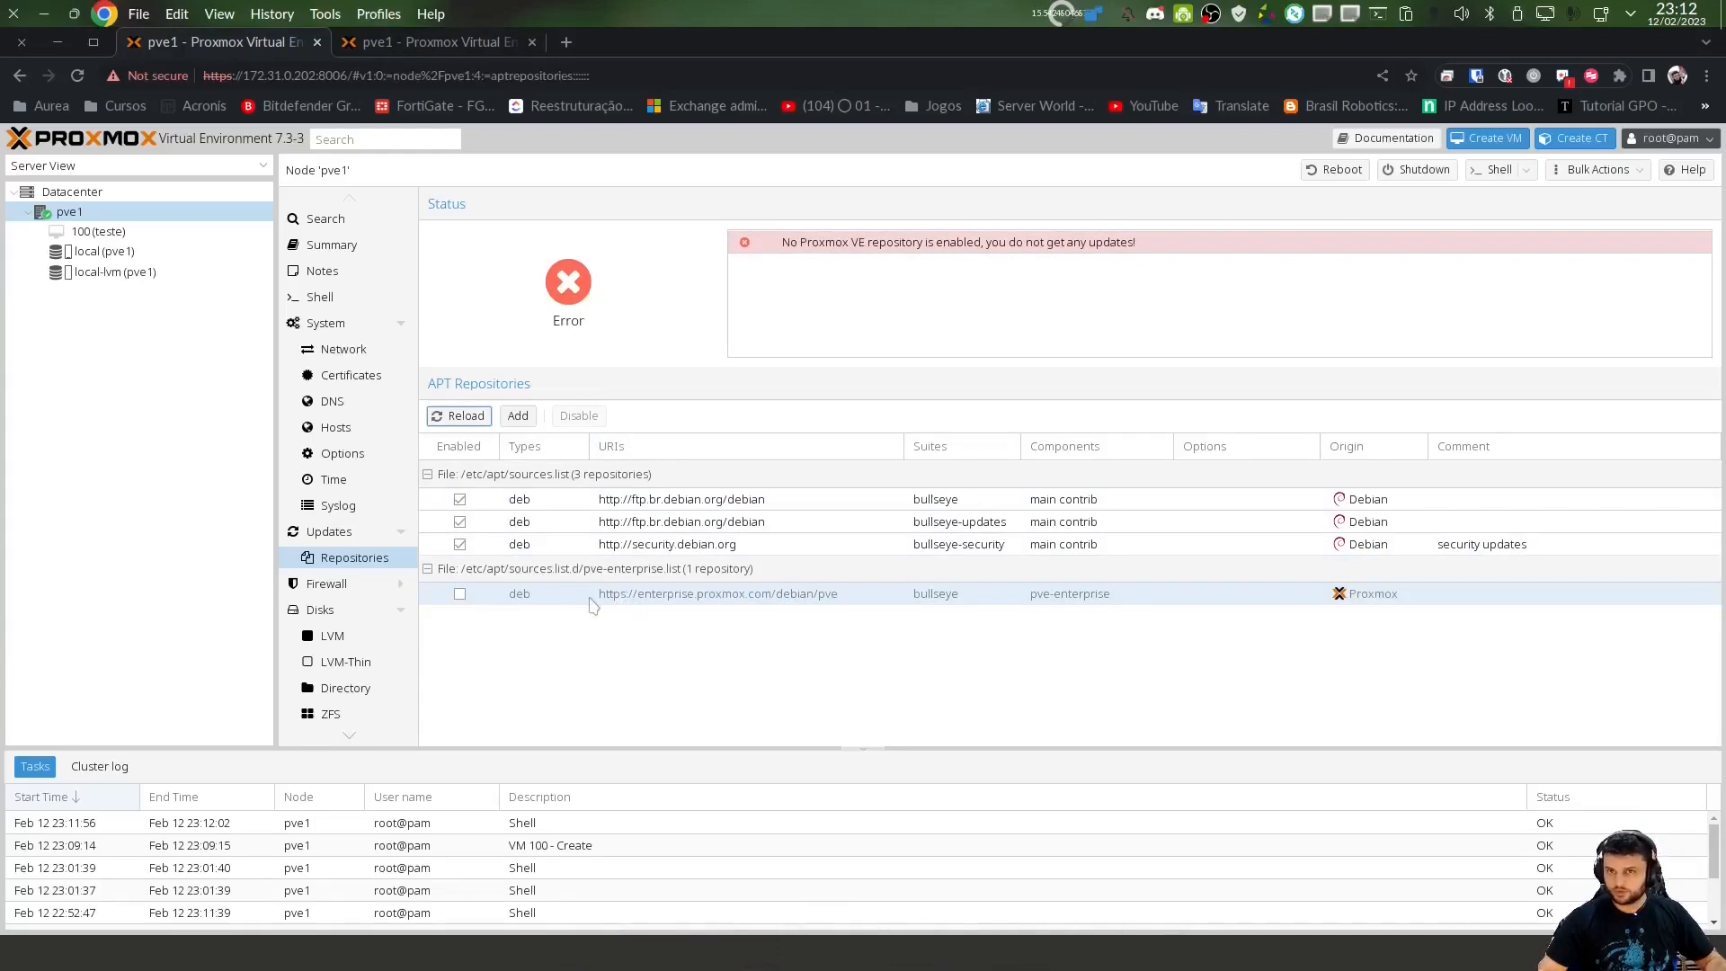
Inspect the bullseye, bullseye-updates and bullseye-security rows, then begin adding a repository
left_click(943, 505)
left_click(985, 525)
left_click(1357, 497)
left_click(1359, 522)
left_click(1359, 544)
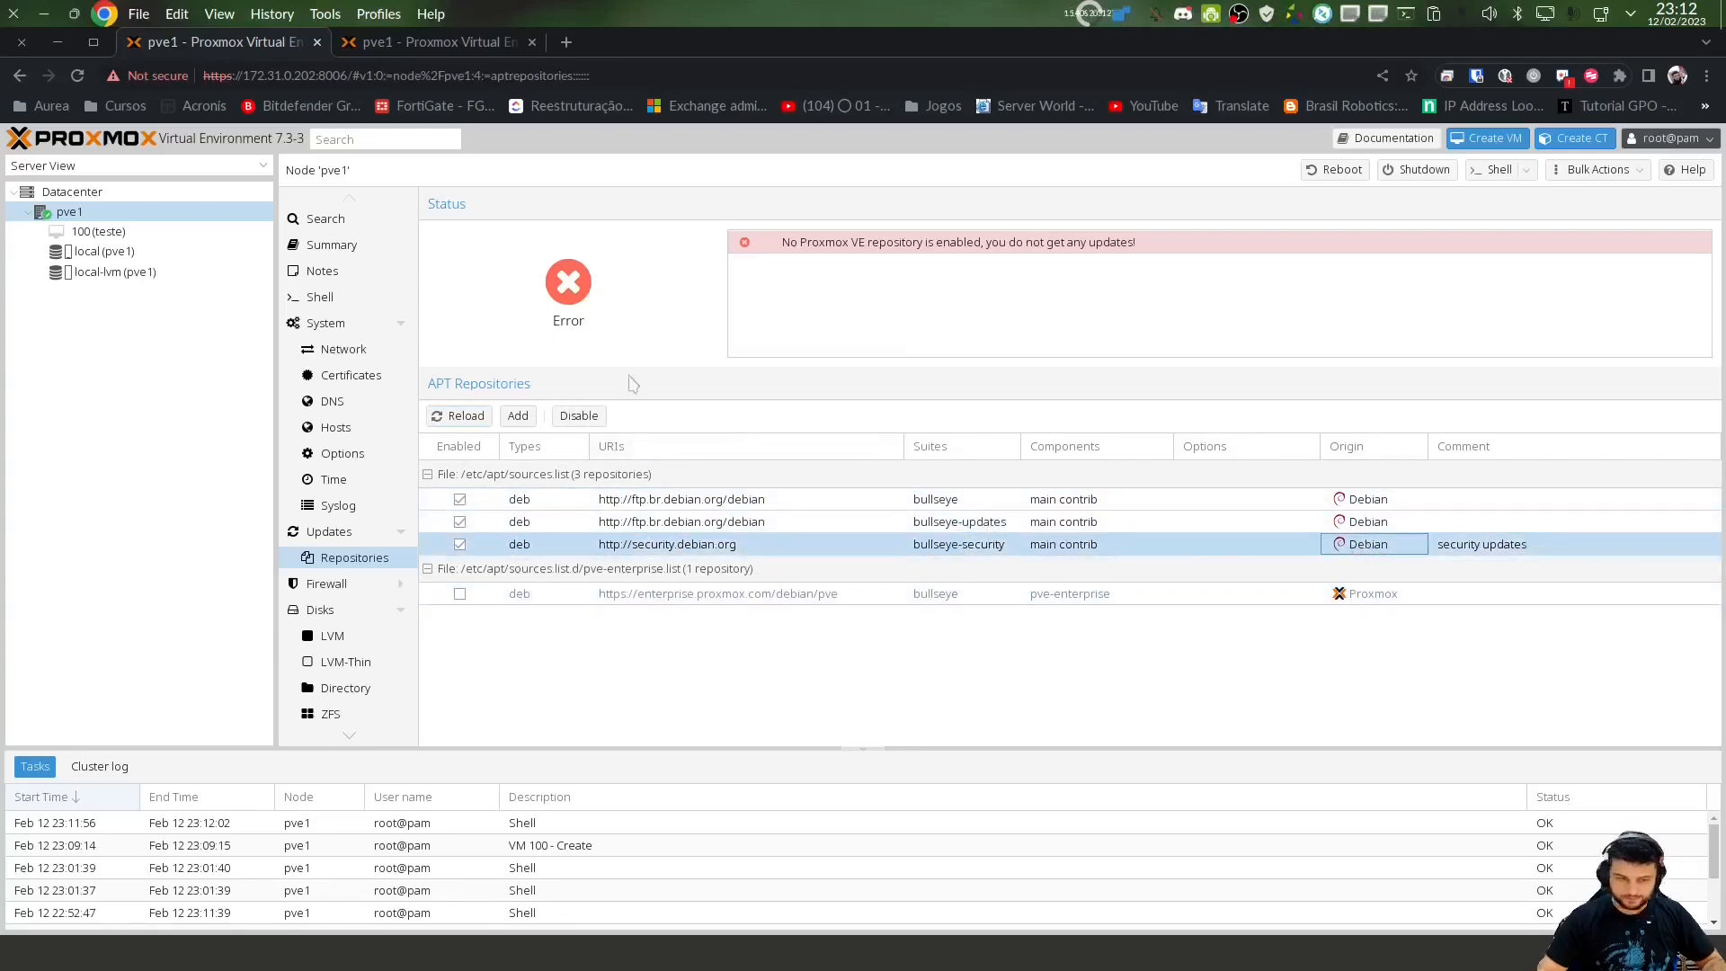
left_click(520, 416)
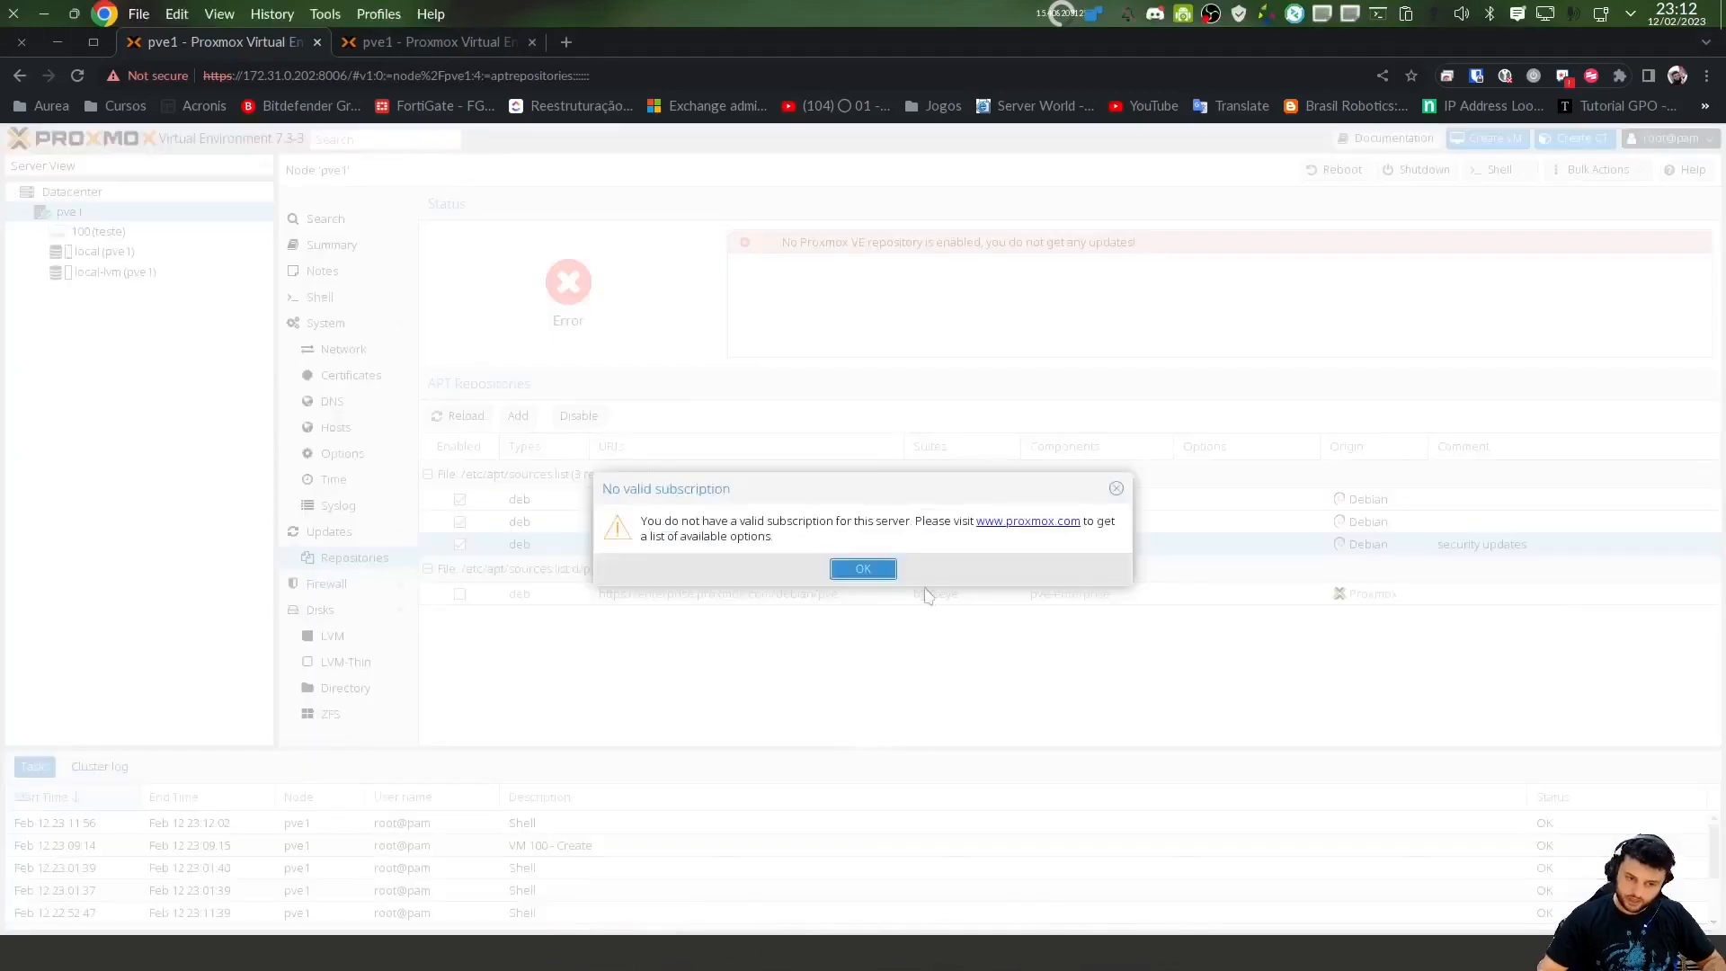
Dismiss the subscription notice, then add the No-Subscription repository to pve1's sources
left_click(862, 568)
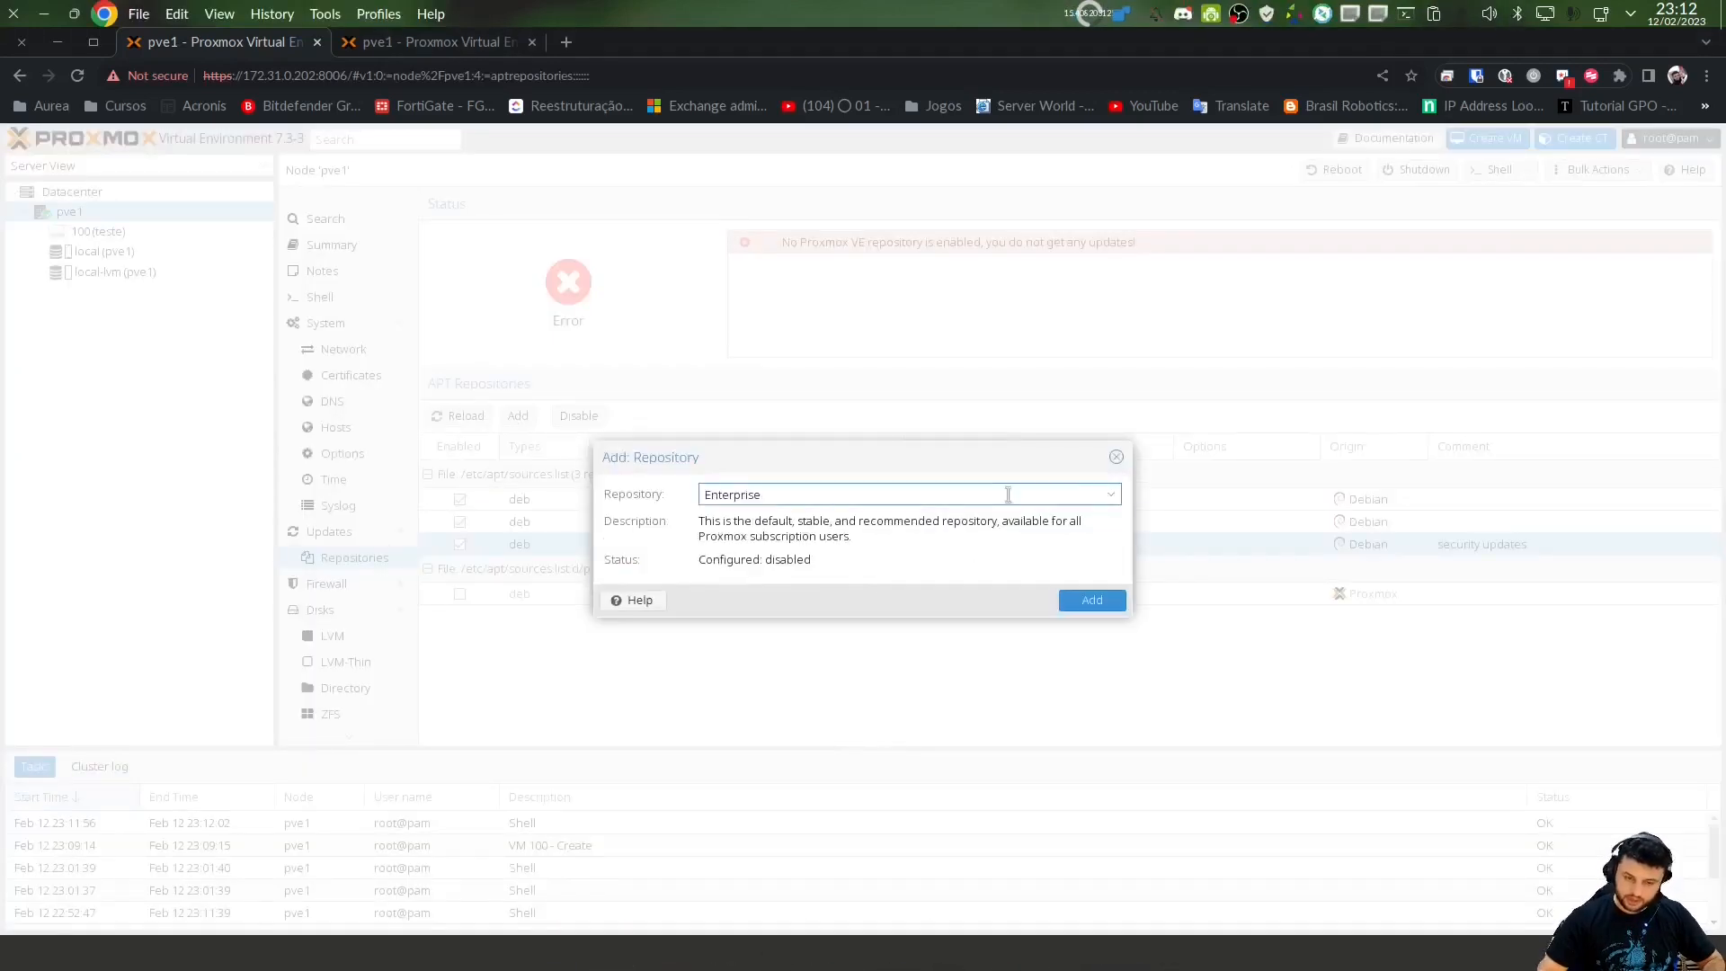
left_click(1109, 497)
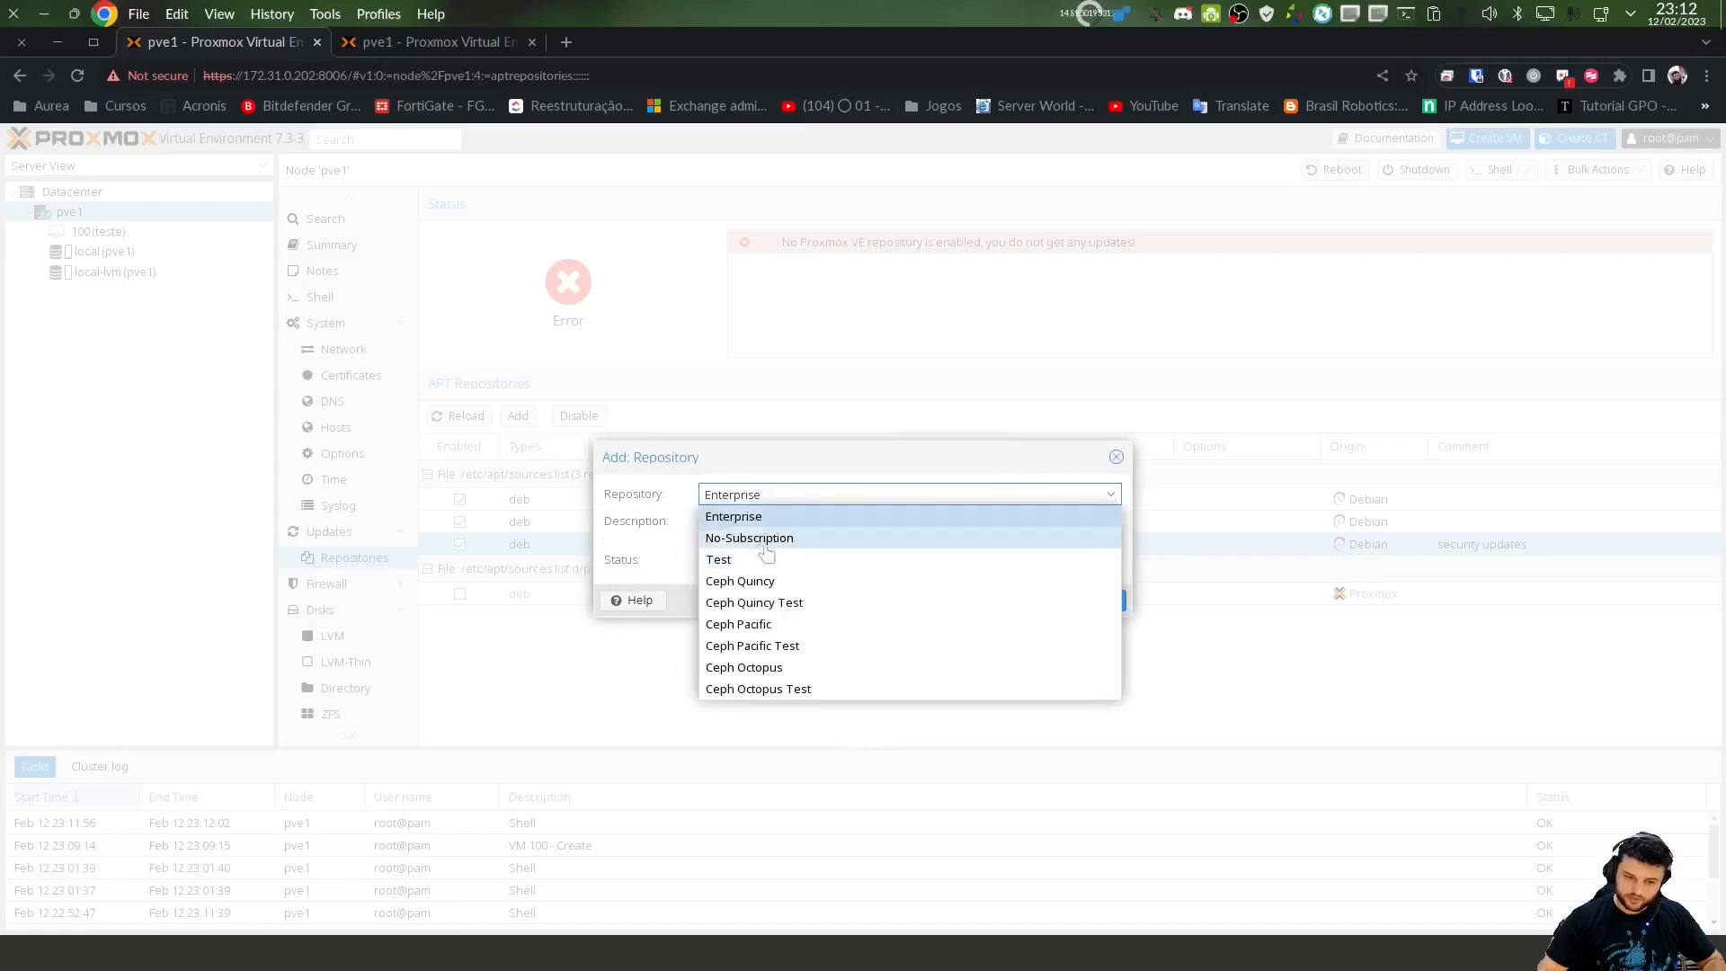
left_click(728, 522)
left_click(935, 496)
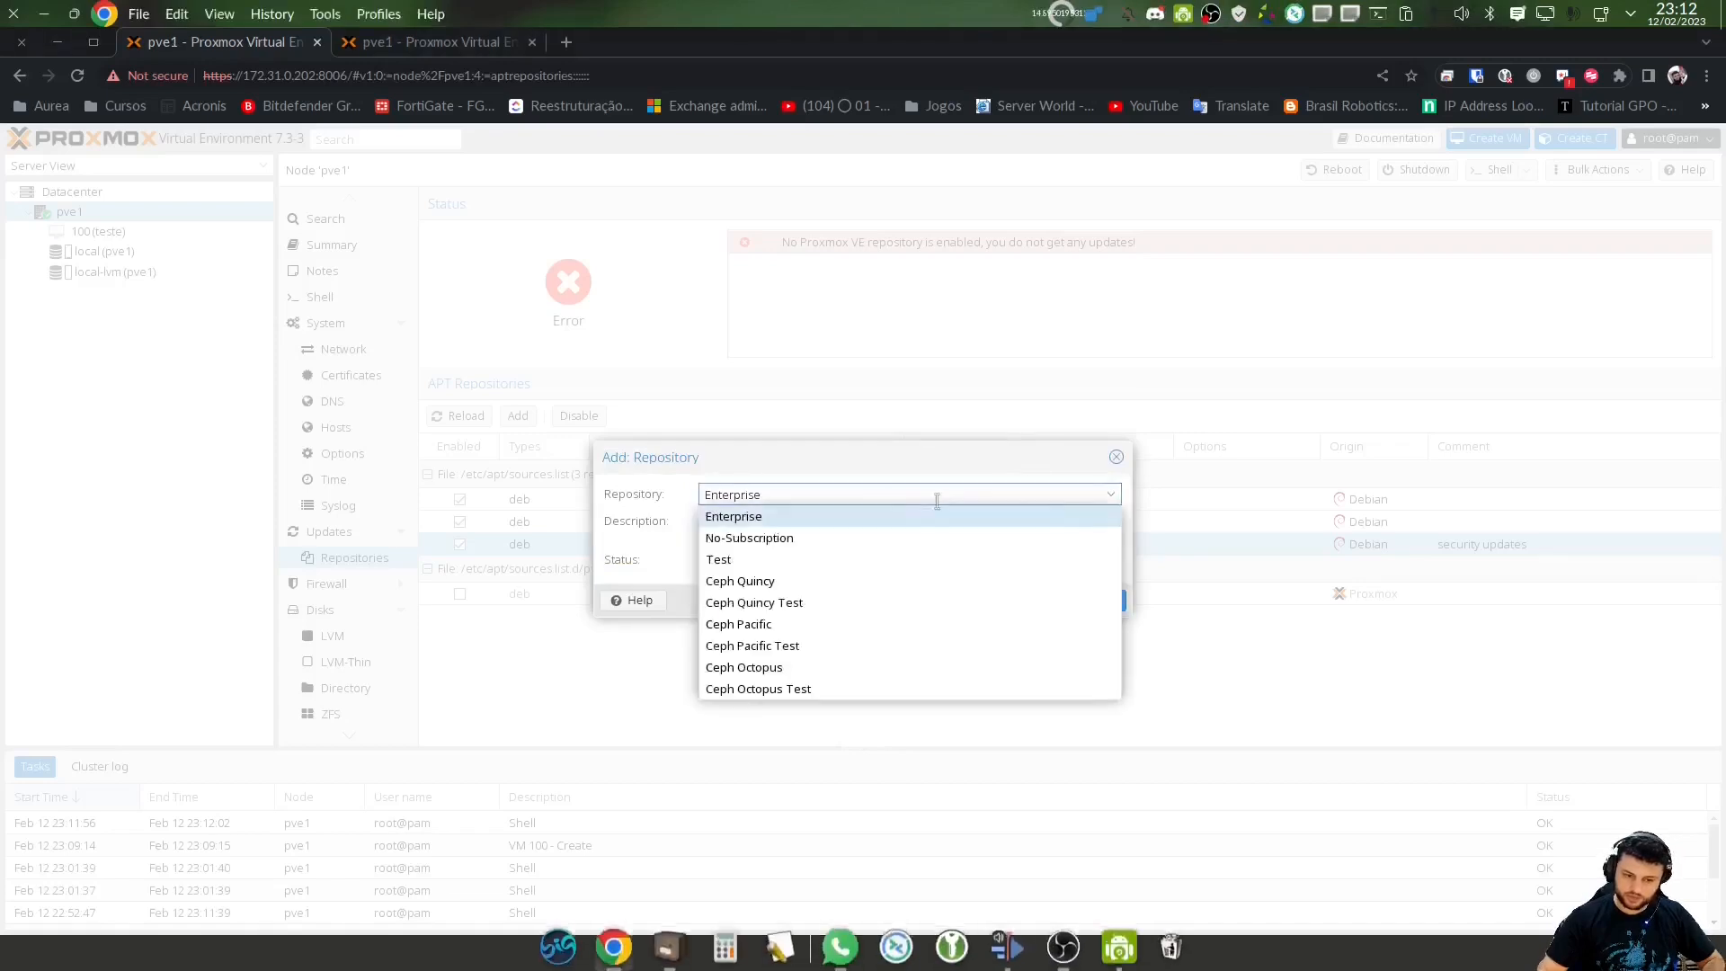
left_click(742, 539)
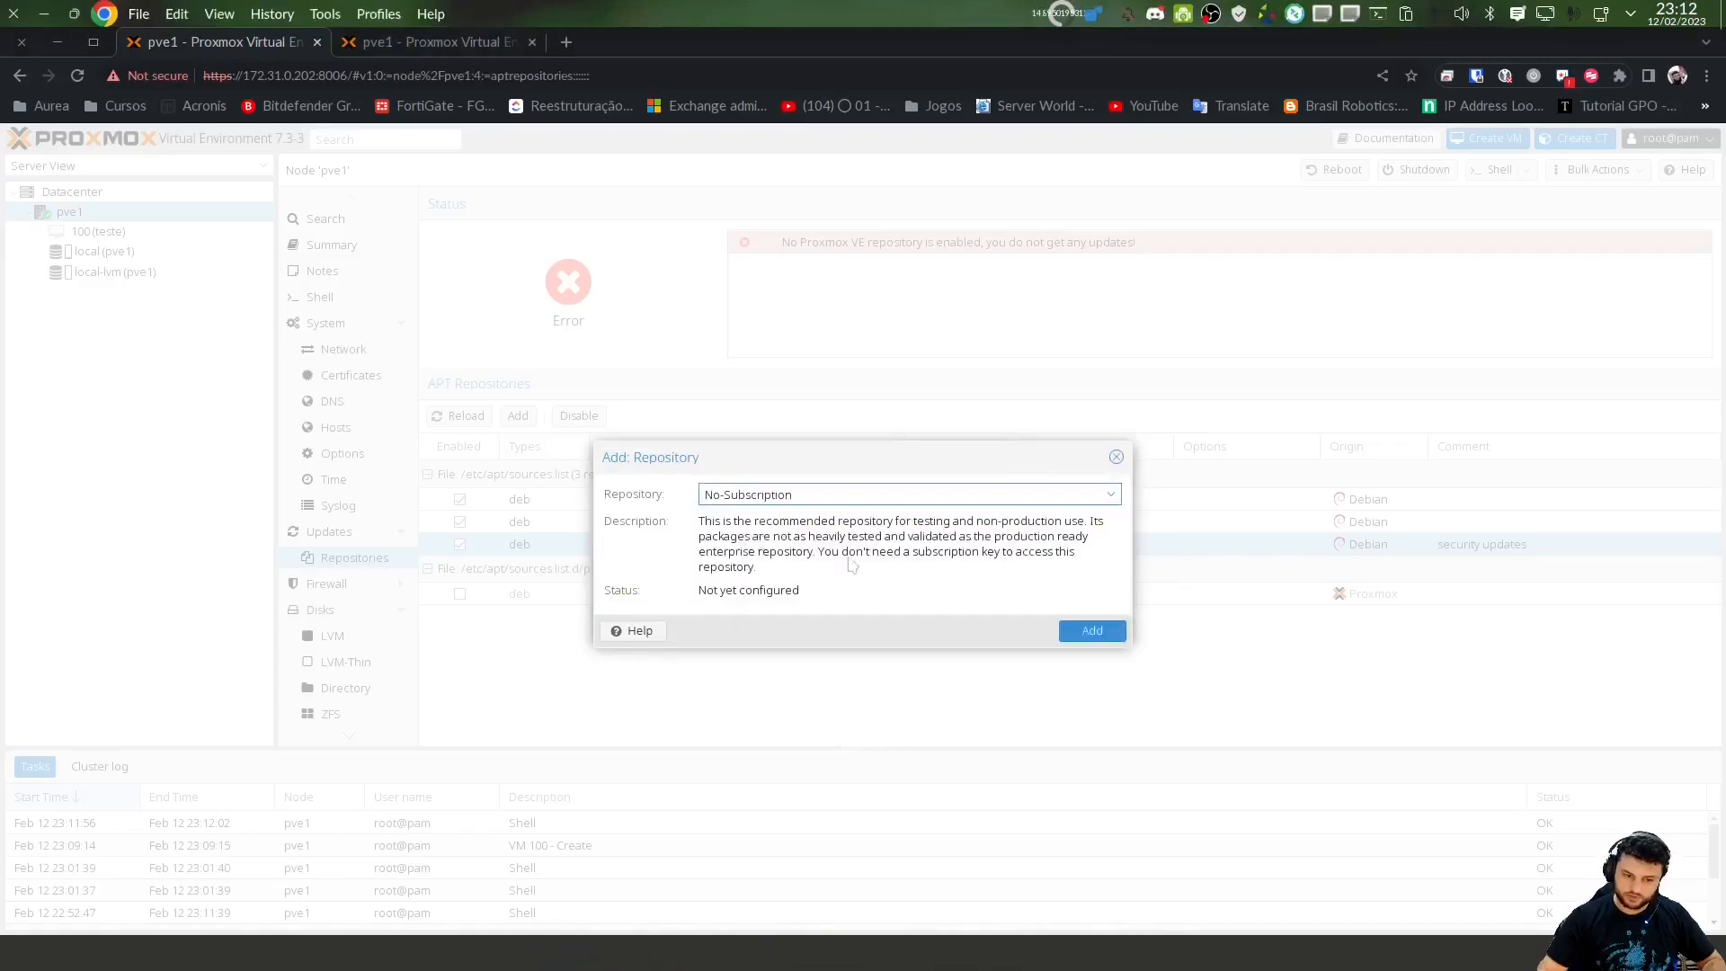
left_click(1104, 634)
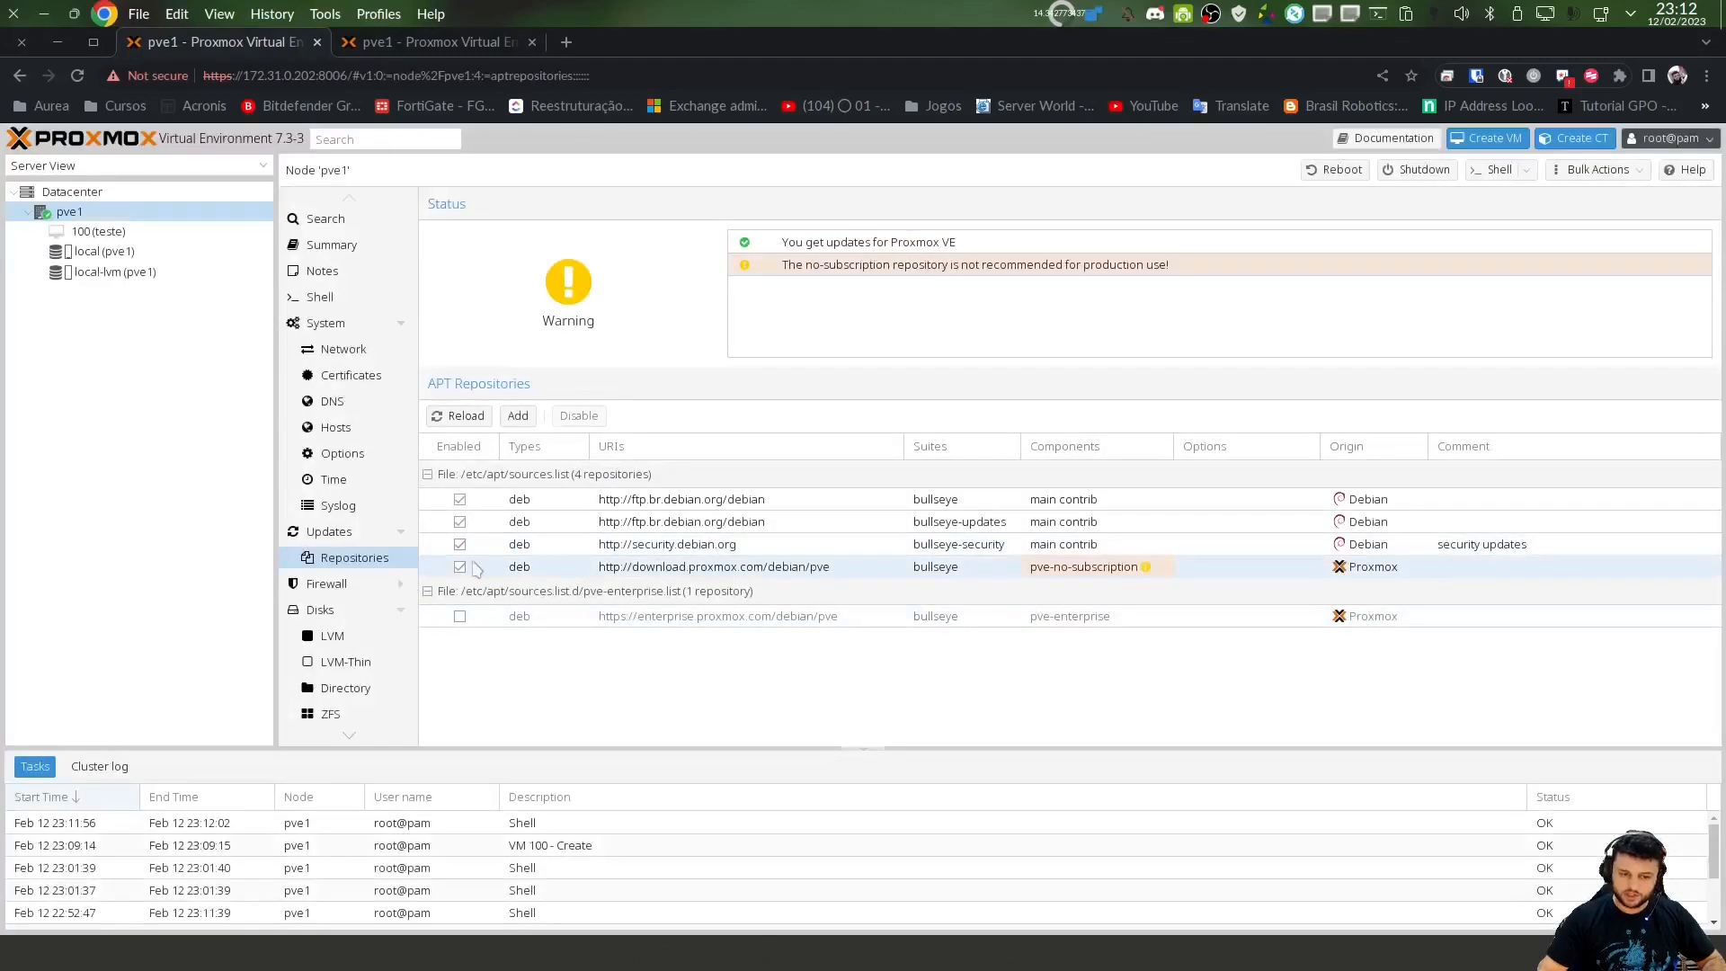
left_click(1091, 572)
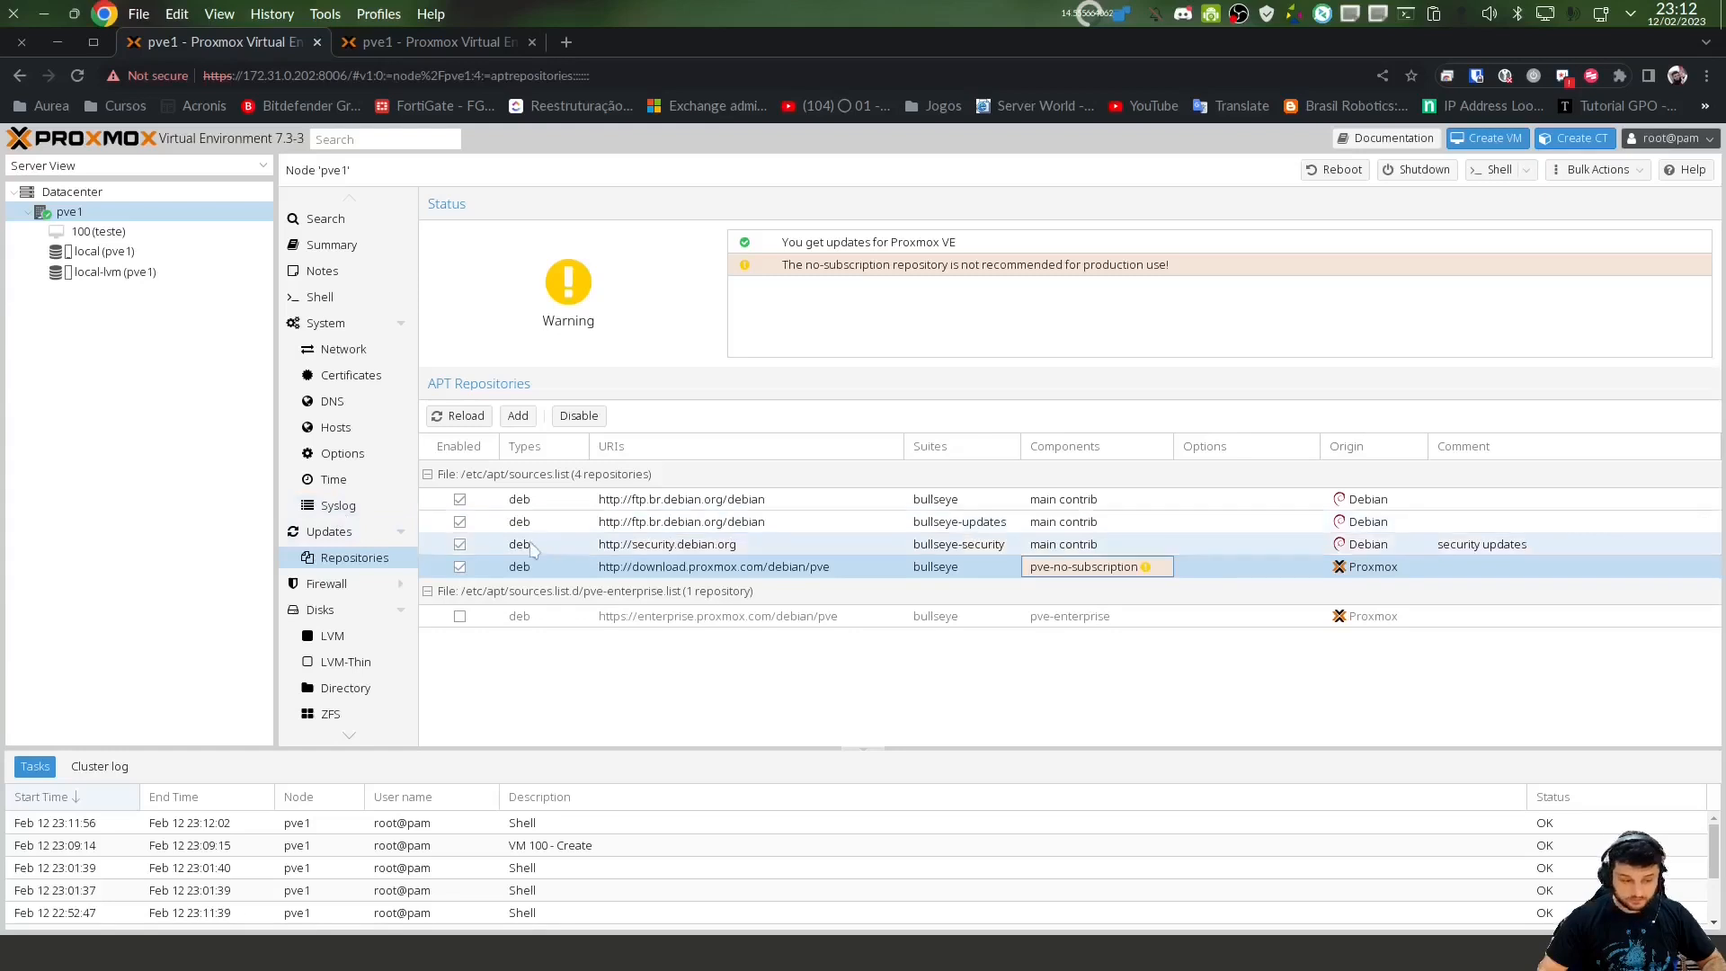
Refresh pve1's package database so the pending upgrades, including grub-common, are listed
left_click(328, 533)
left_click(463, 205)
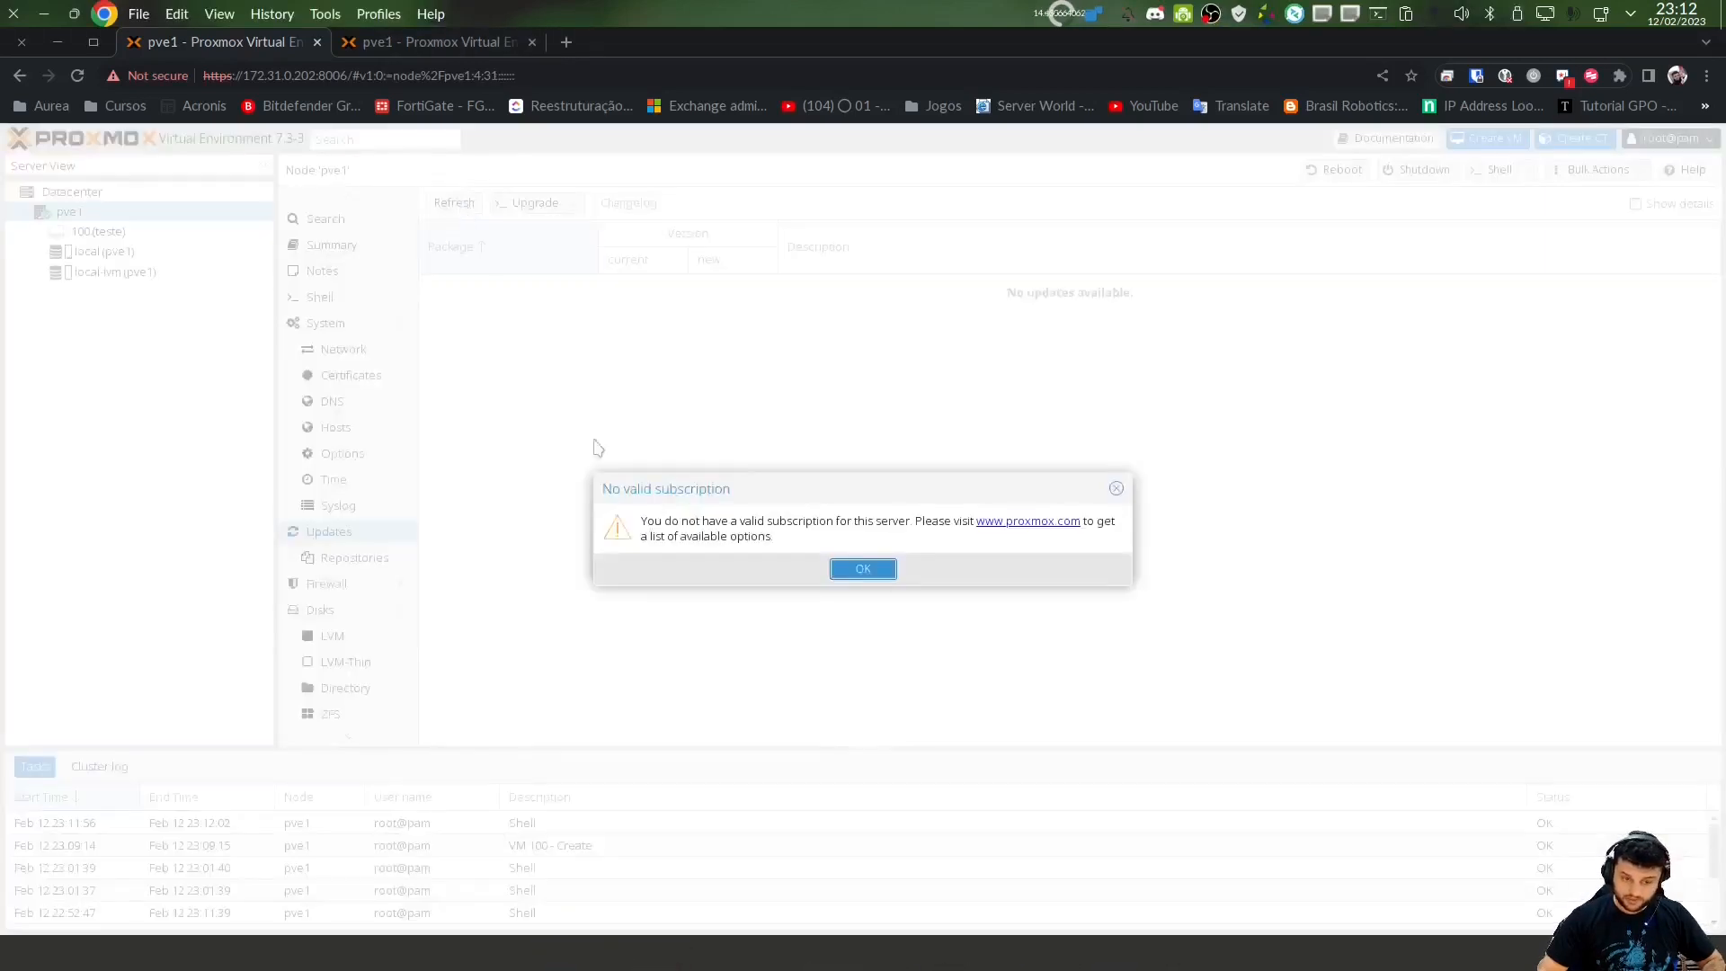
left_click(863, 569)
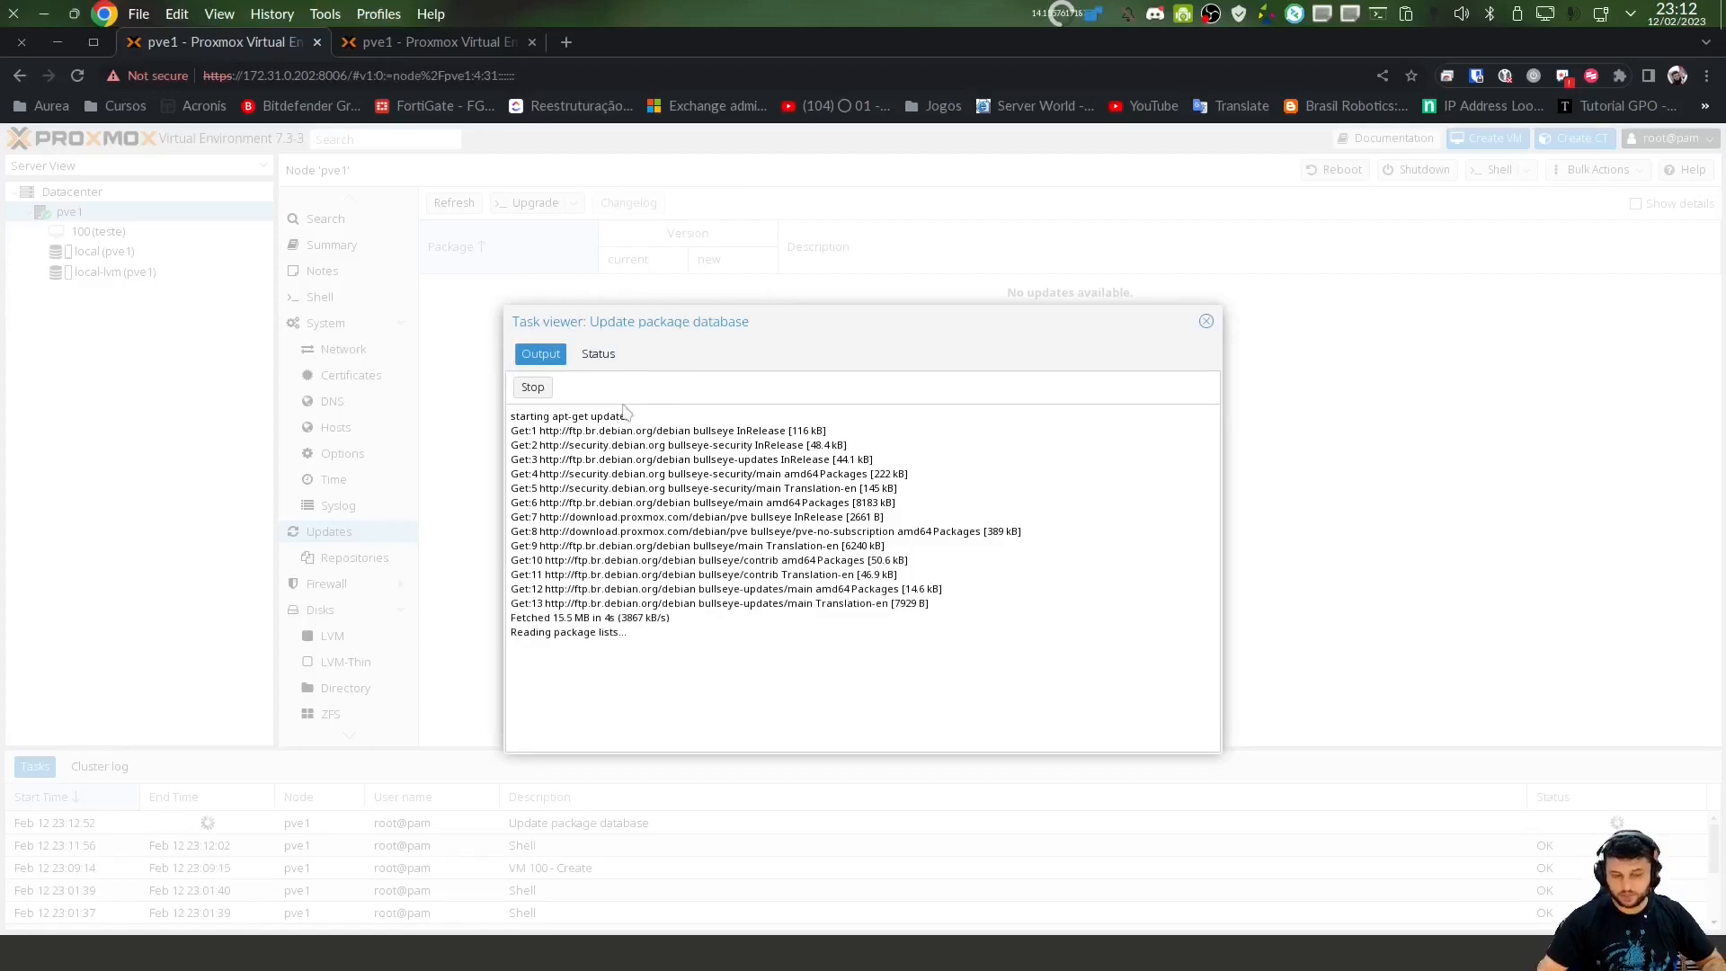
left_click_drag(543, 632, 759, 610)
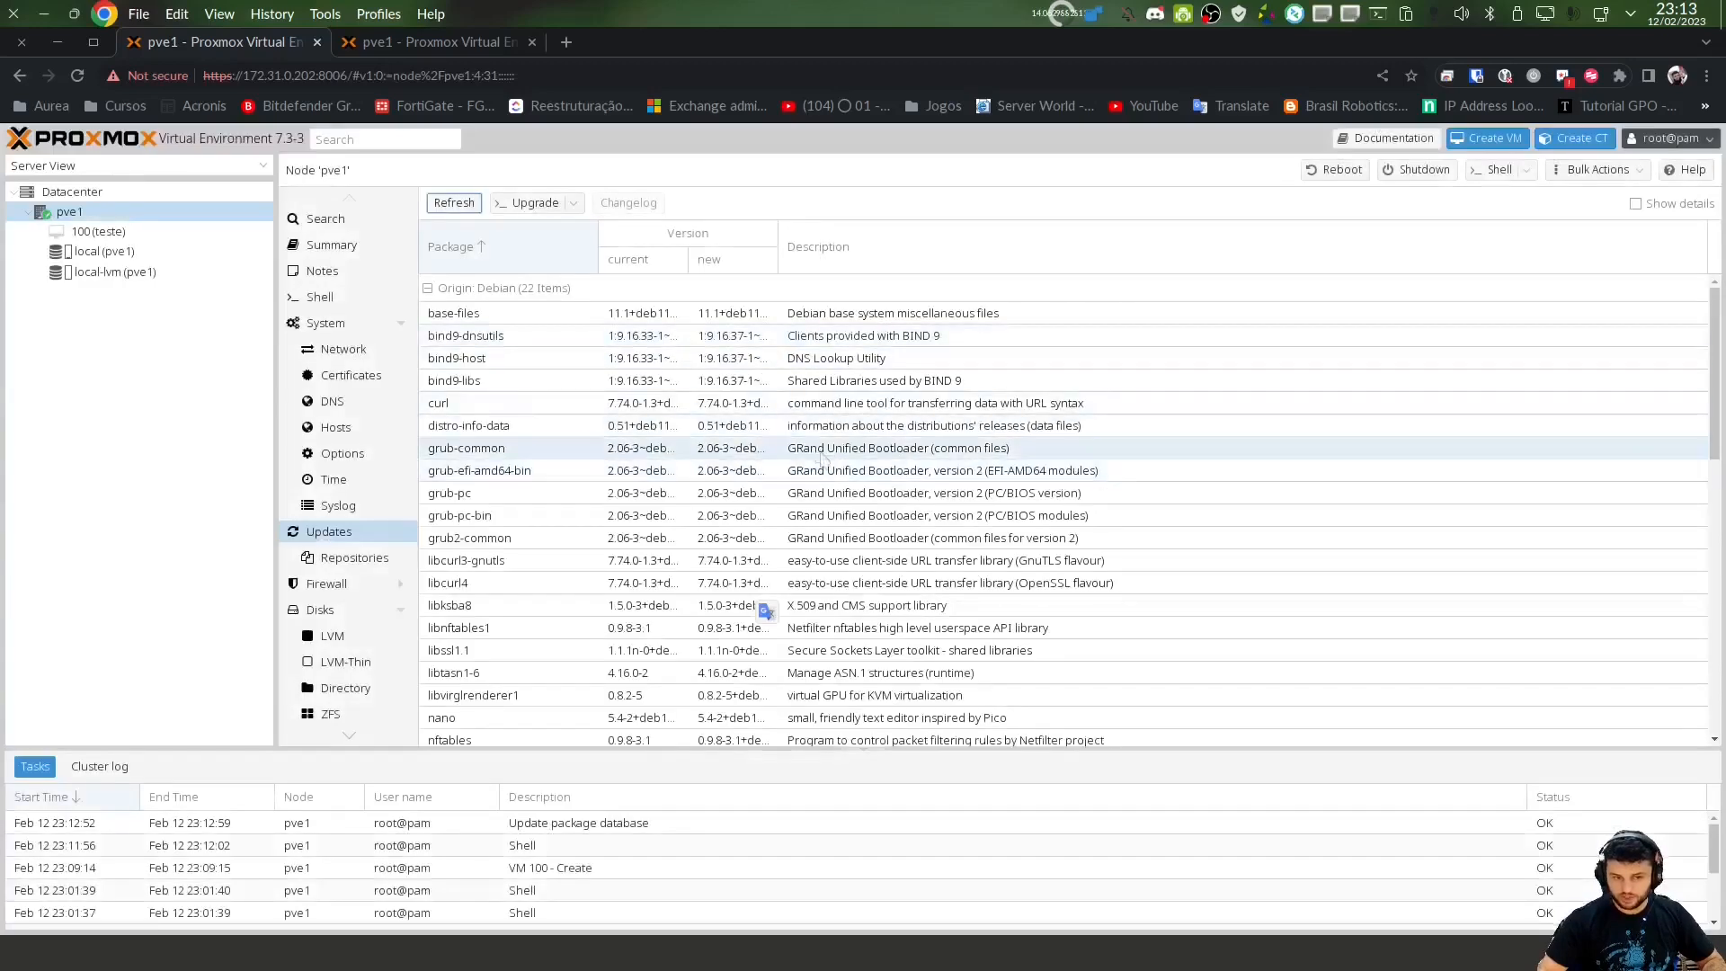
left_click(728, 450)
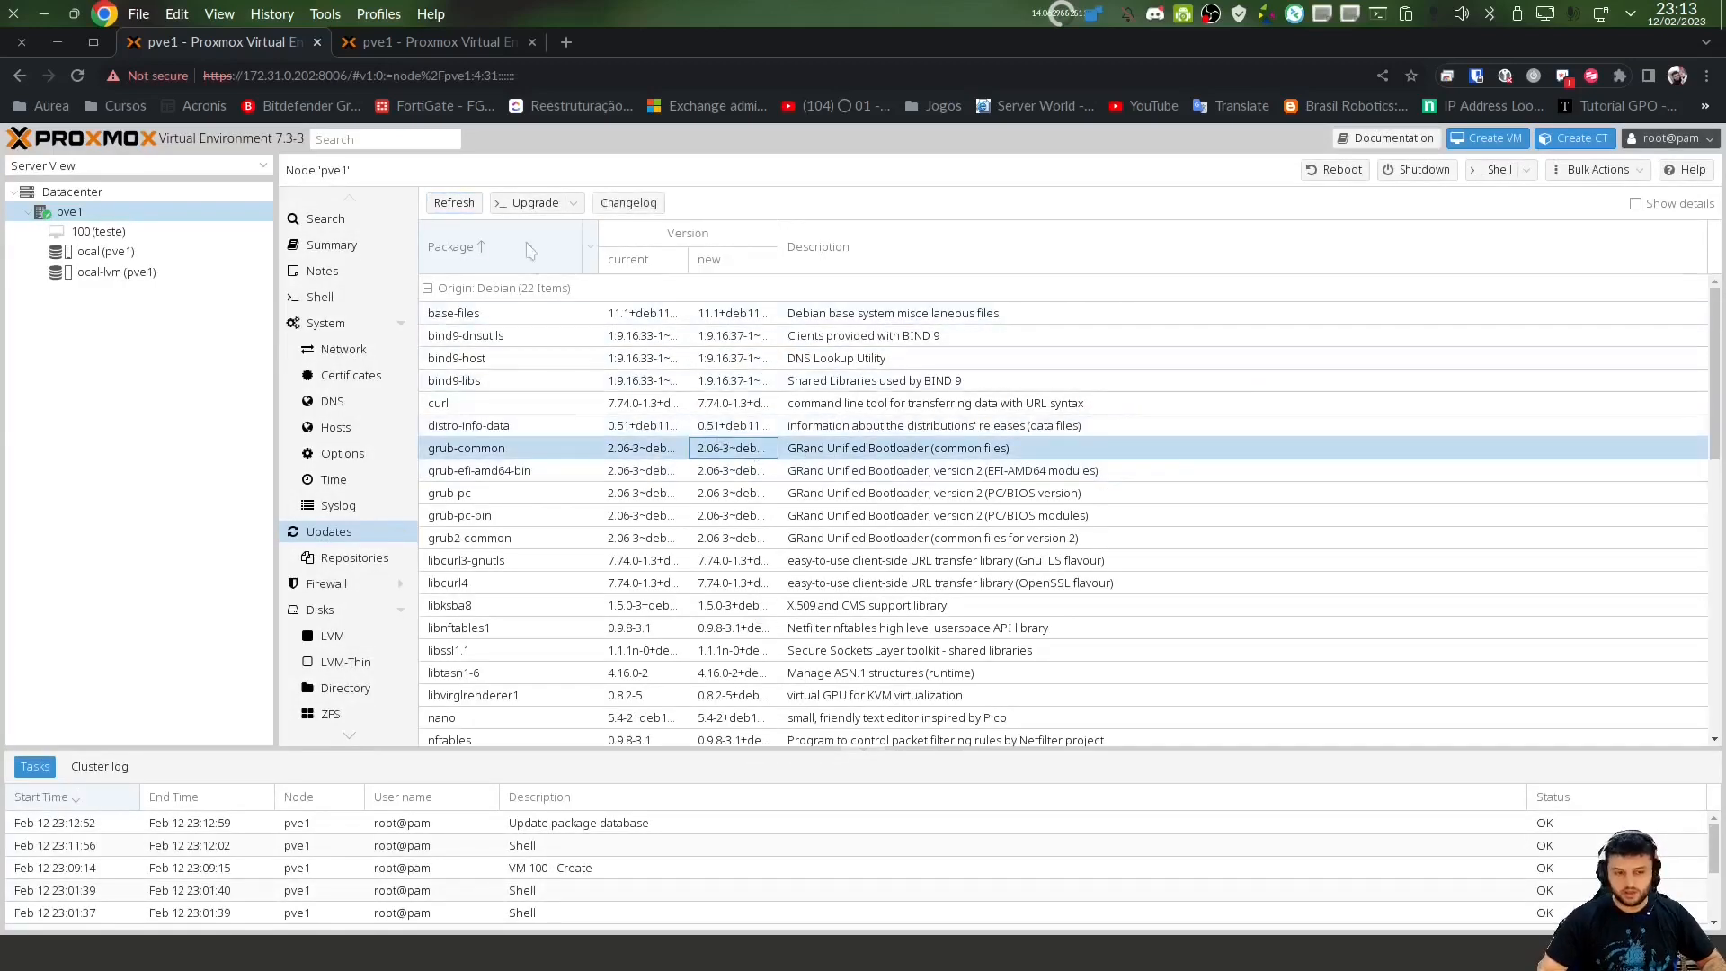
Launch the upgrade of the listed packages, then close the console and leave the page
left_click(532, 203)
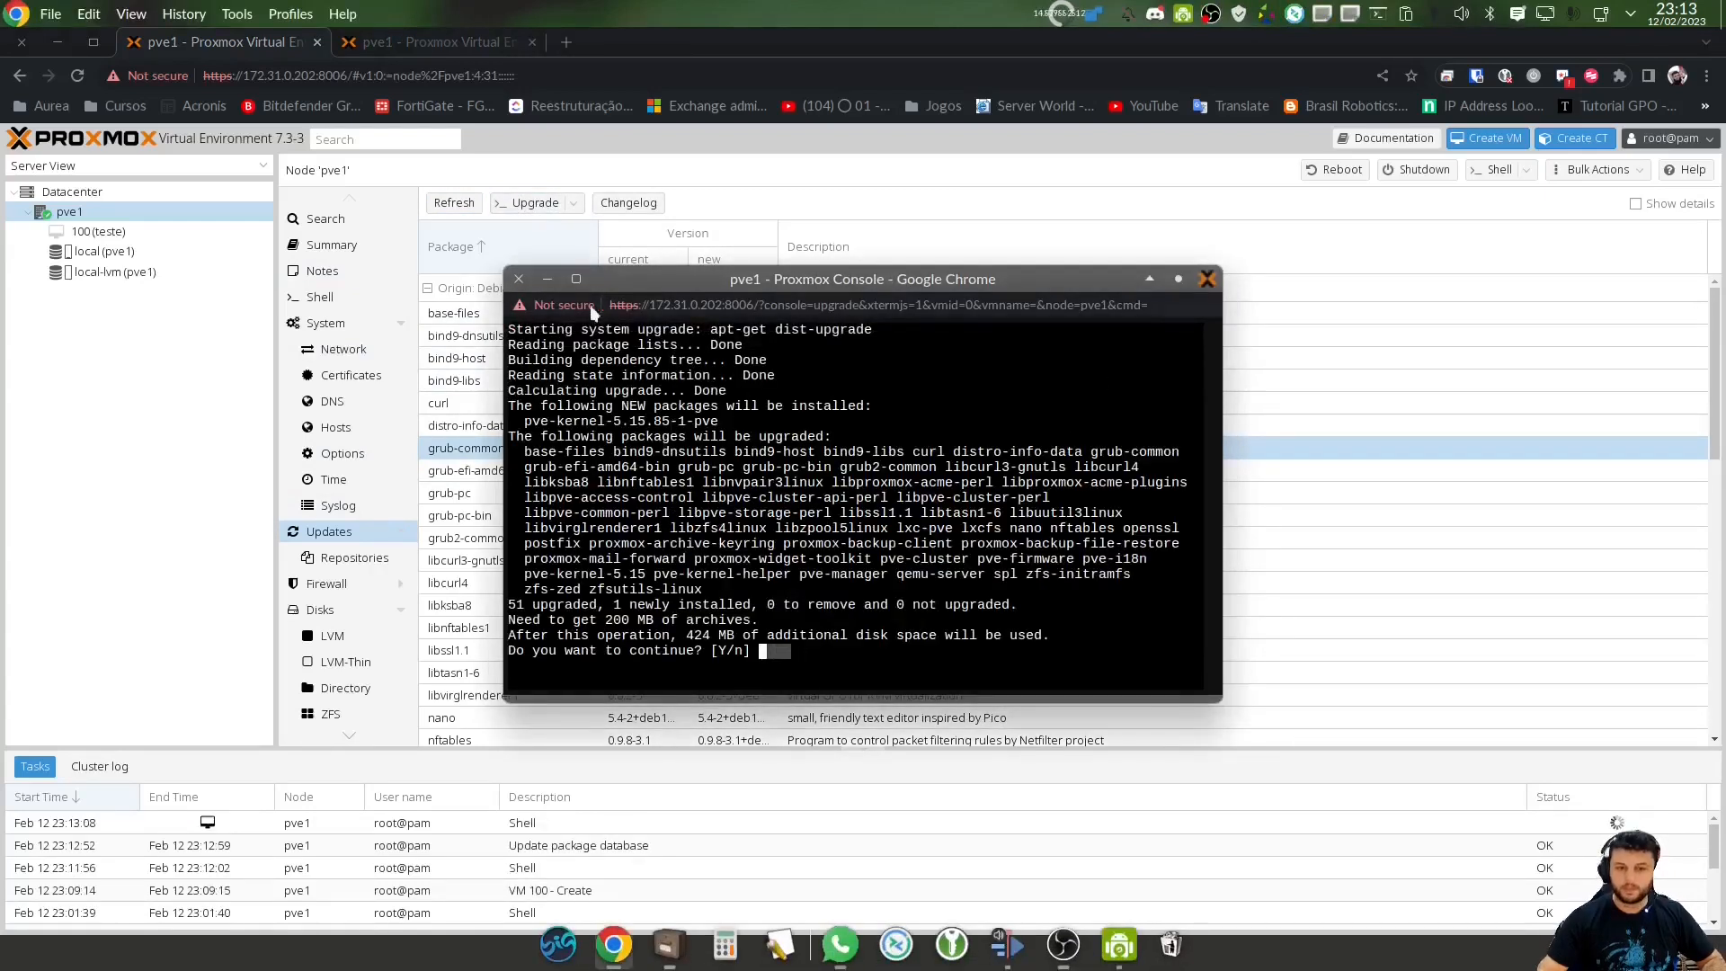
left_click(516, 280)
left_click(1015, 411)
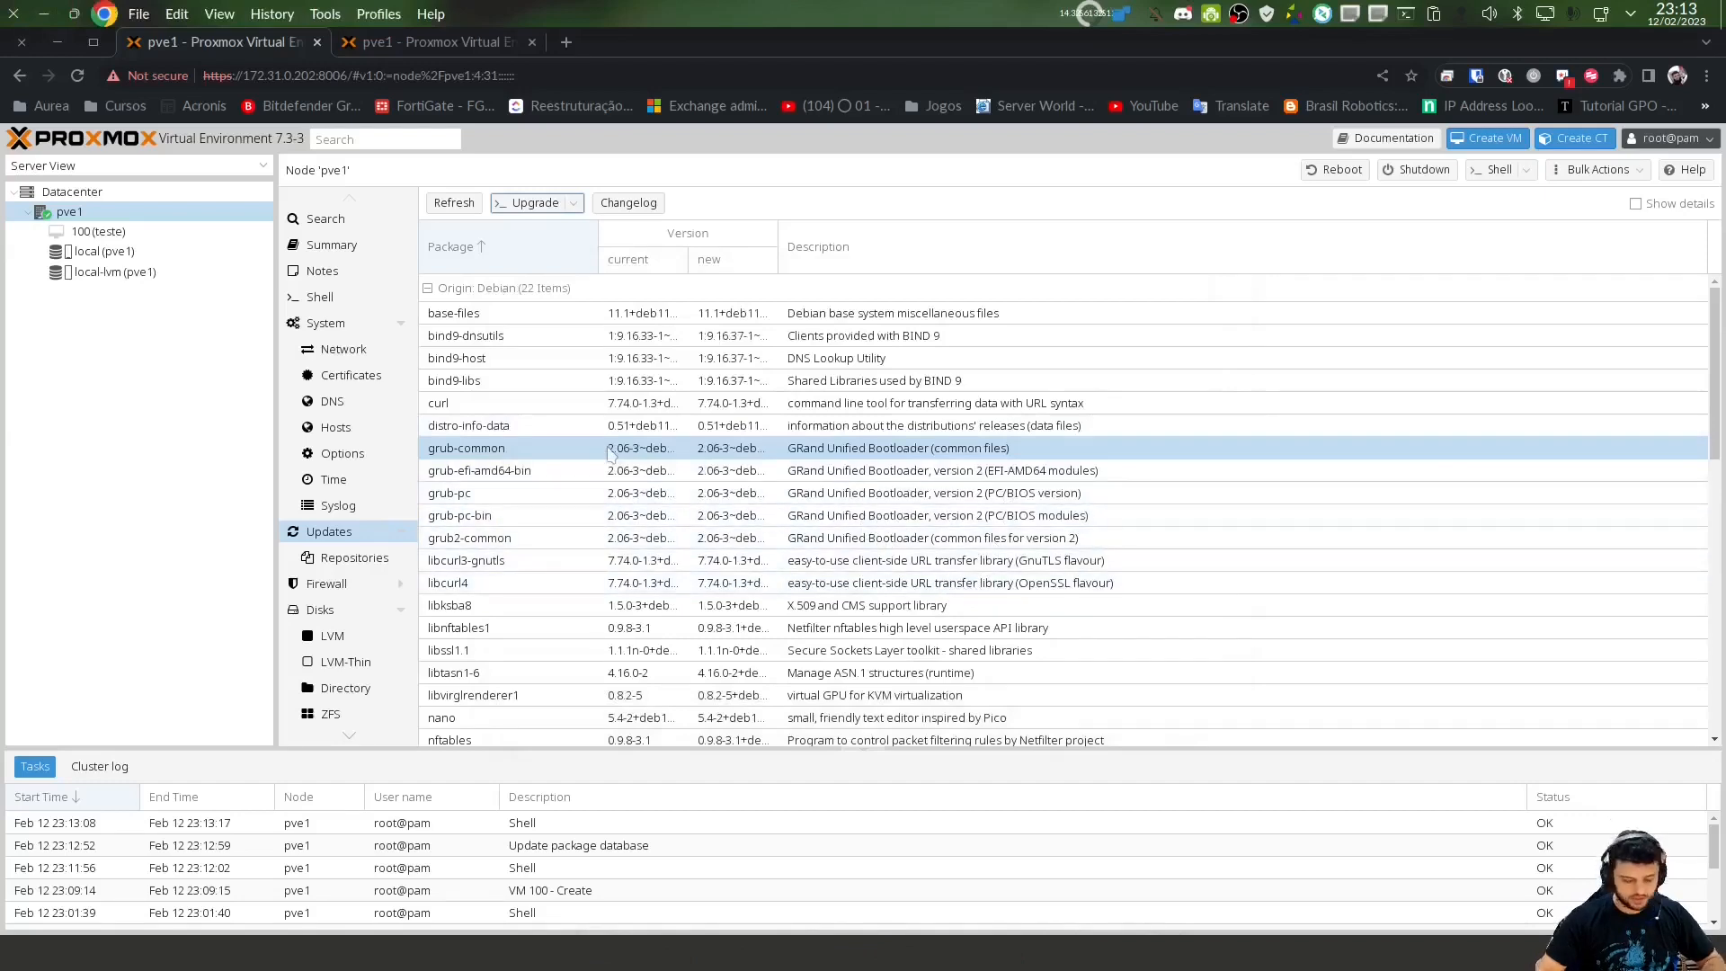
key("F12")
type("ssh root@172.31.0.202")
key("Return")
type("yes")
key("Return")
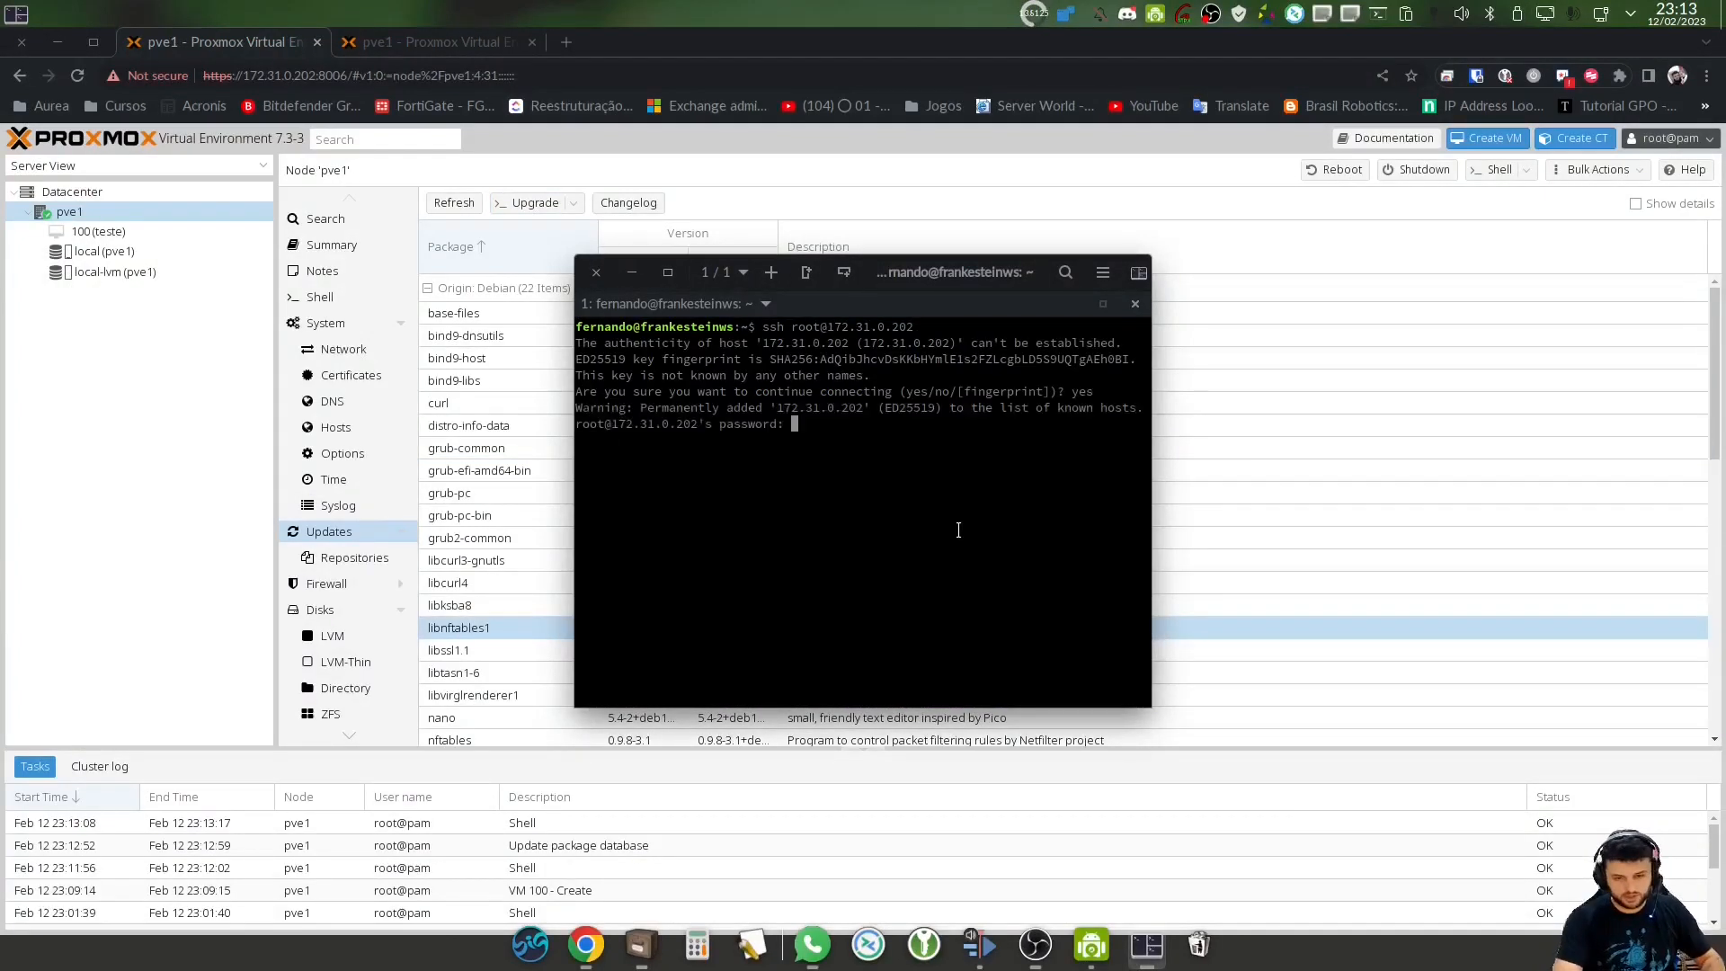
key("Return")
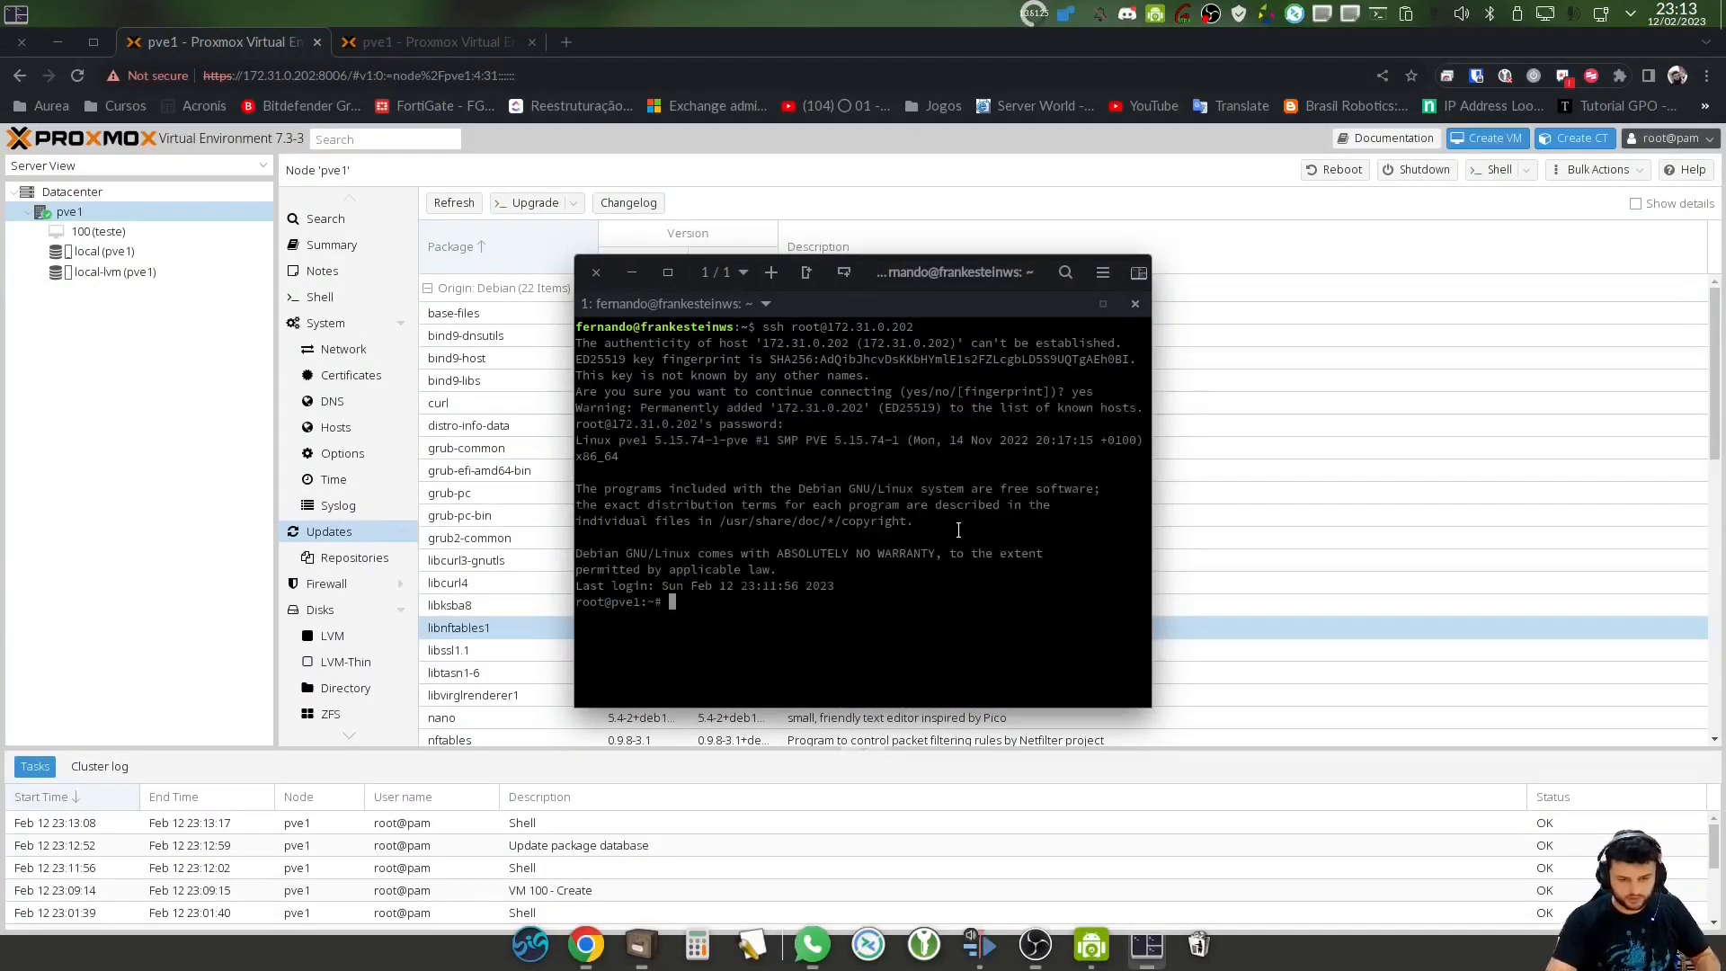
Review pve1's pve-enterprise and pve-no-subscription repositories and its updates list in the web interface
left_click(339, 537)
left_click(349, 559)
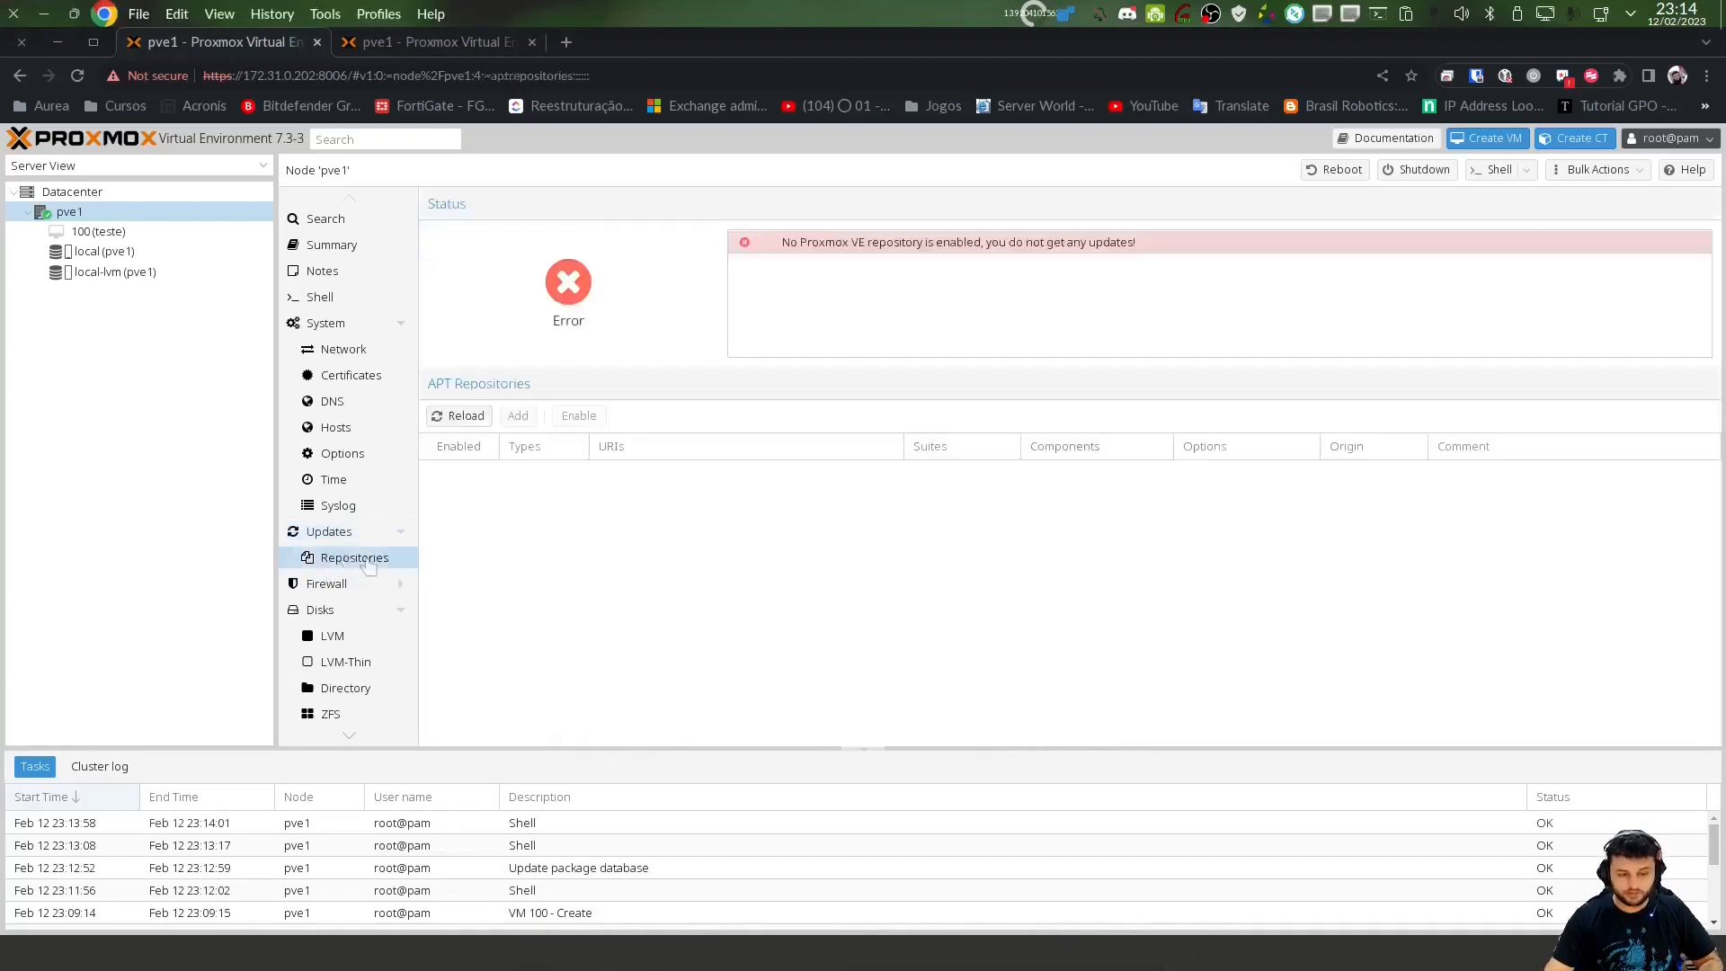
left_click(617, 620)
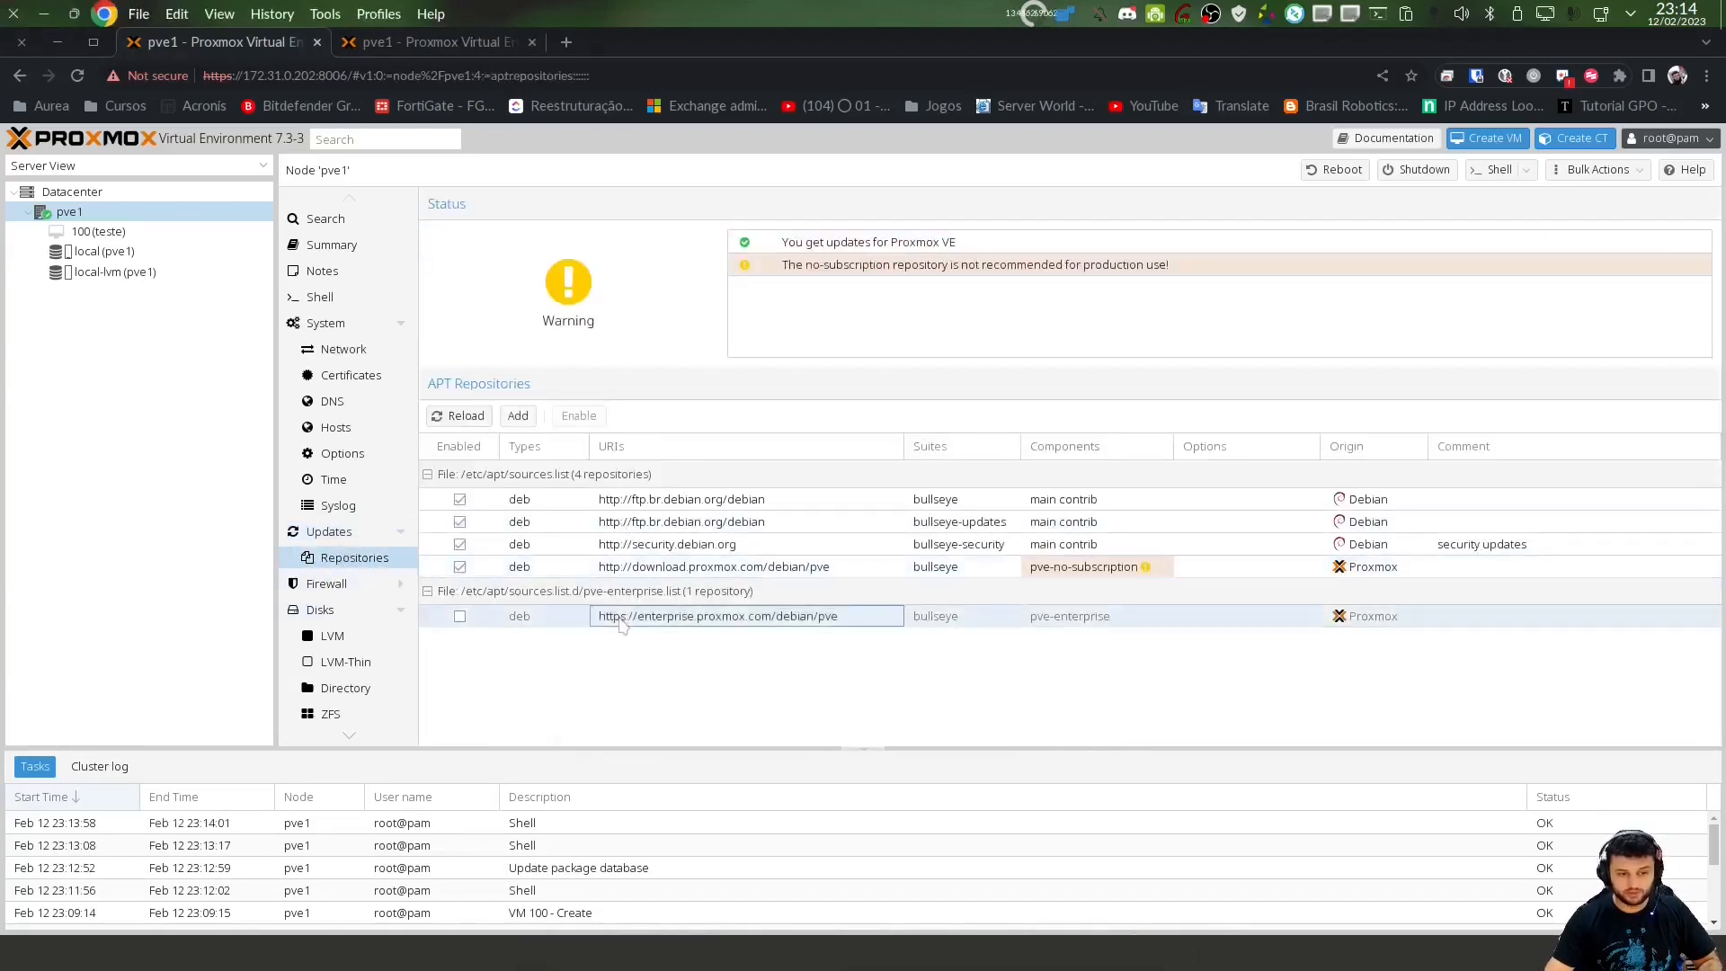
left_click(692, 568)
left_click(329, 531)
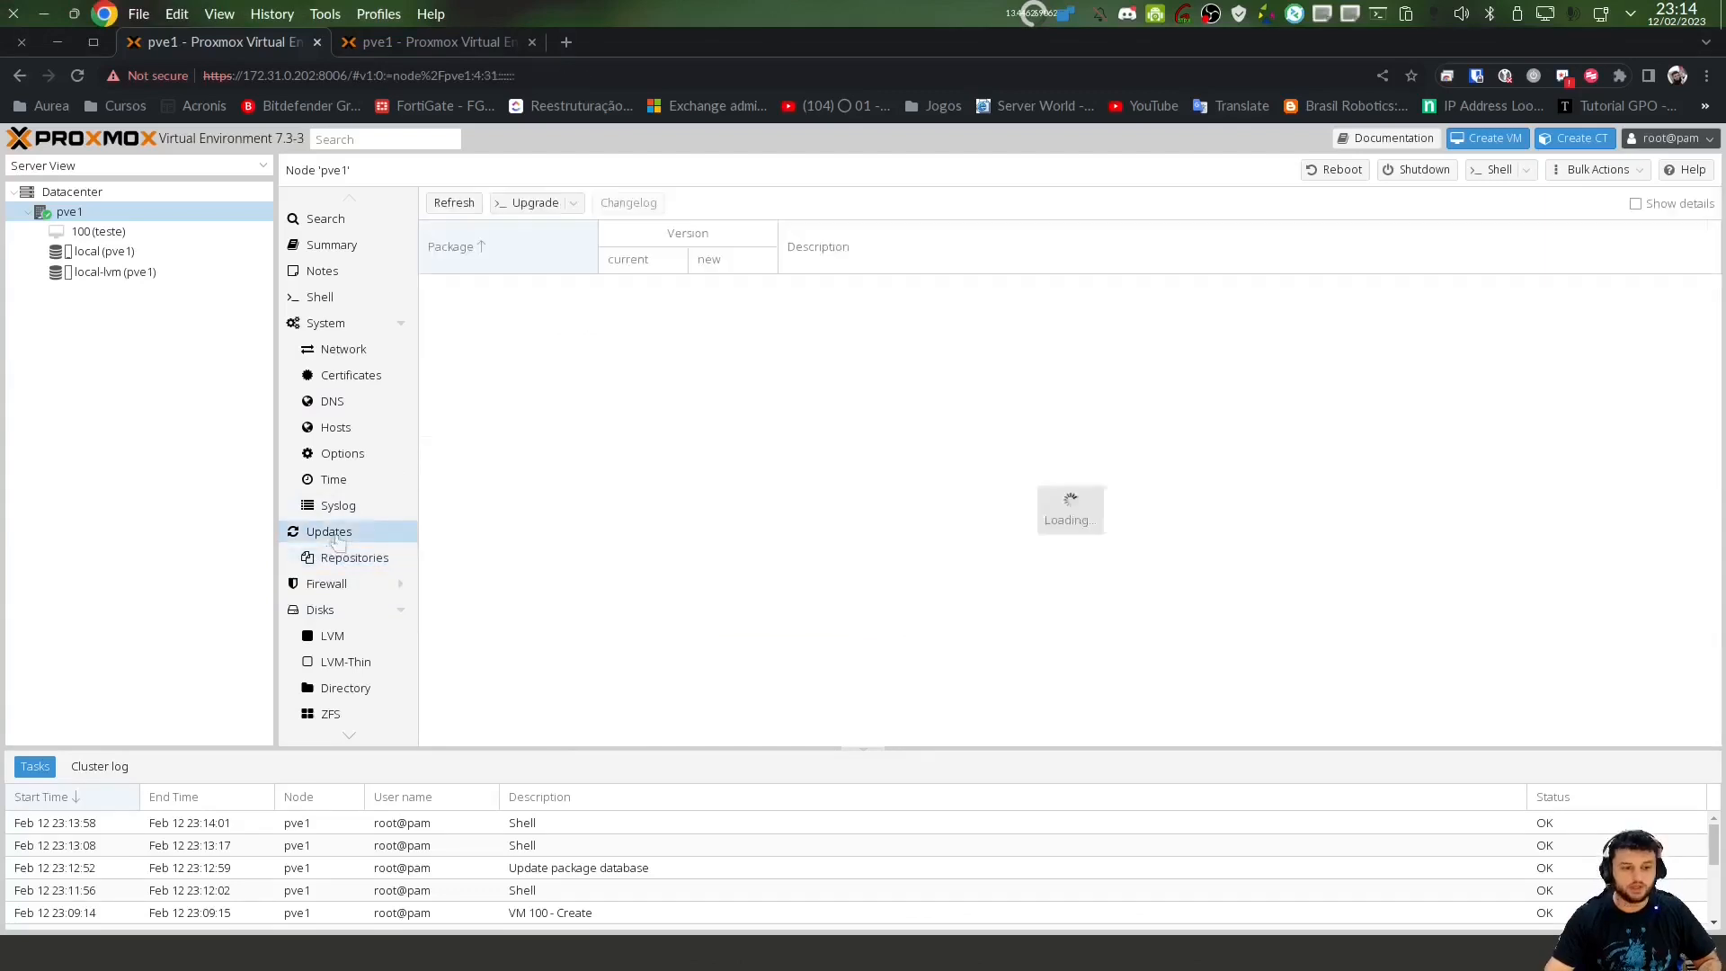
Focus the SSH terminal, glance at pve1's web shell and notes panel, and return to Tilix
key("alt+Tab")
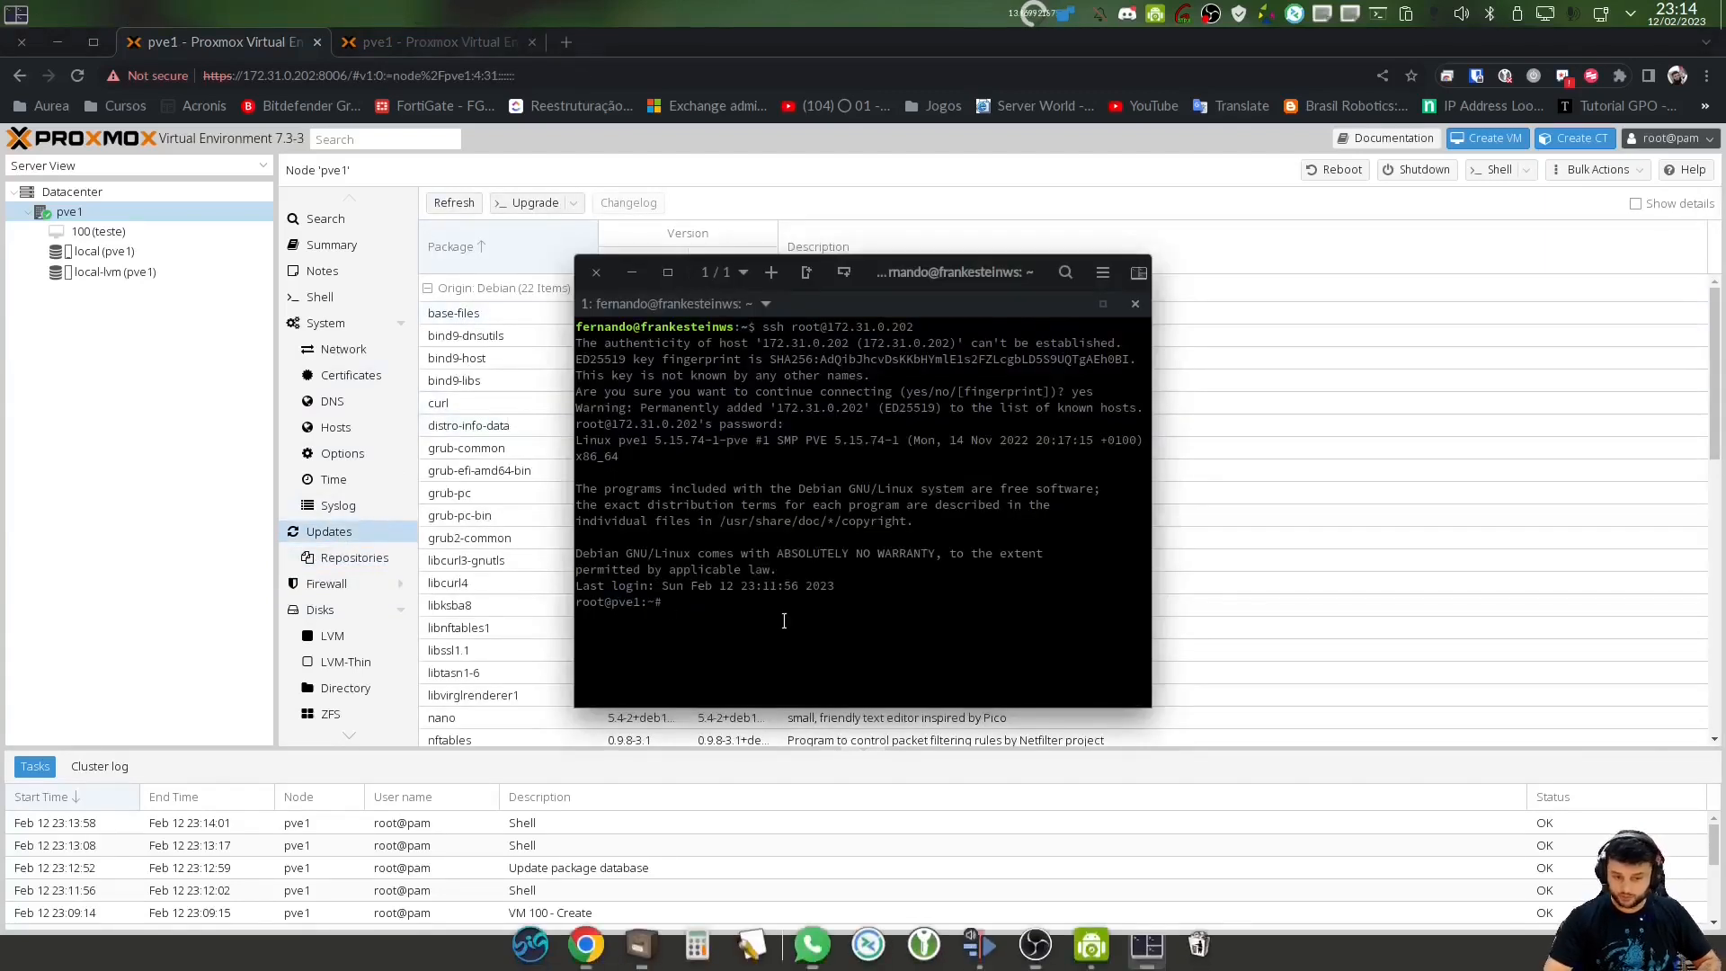
double_click(784, 621)
left_click(723, 608)
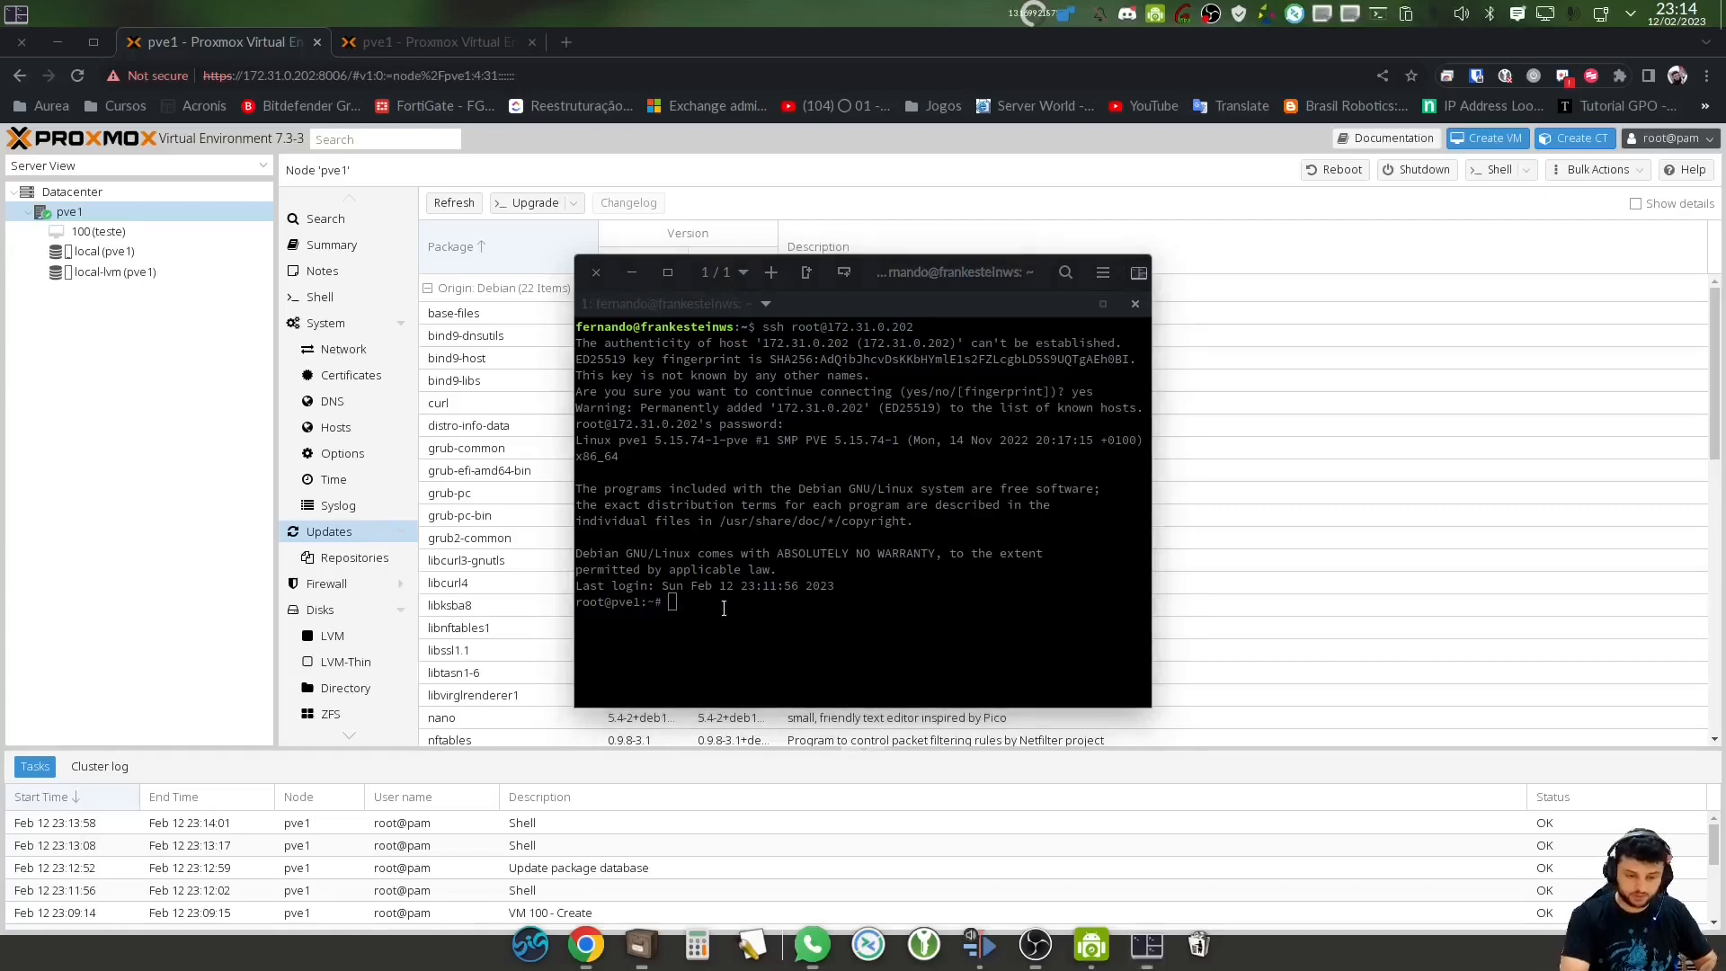
left_click(719, 608)
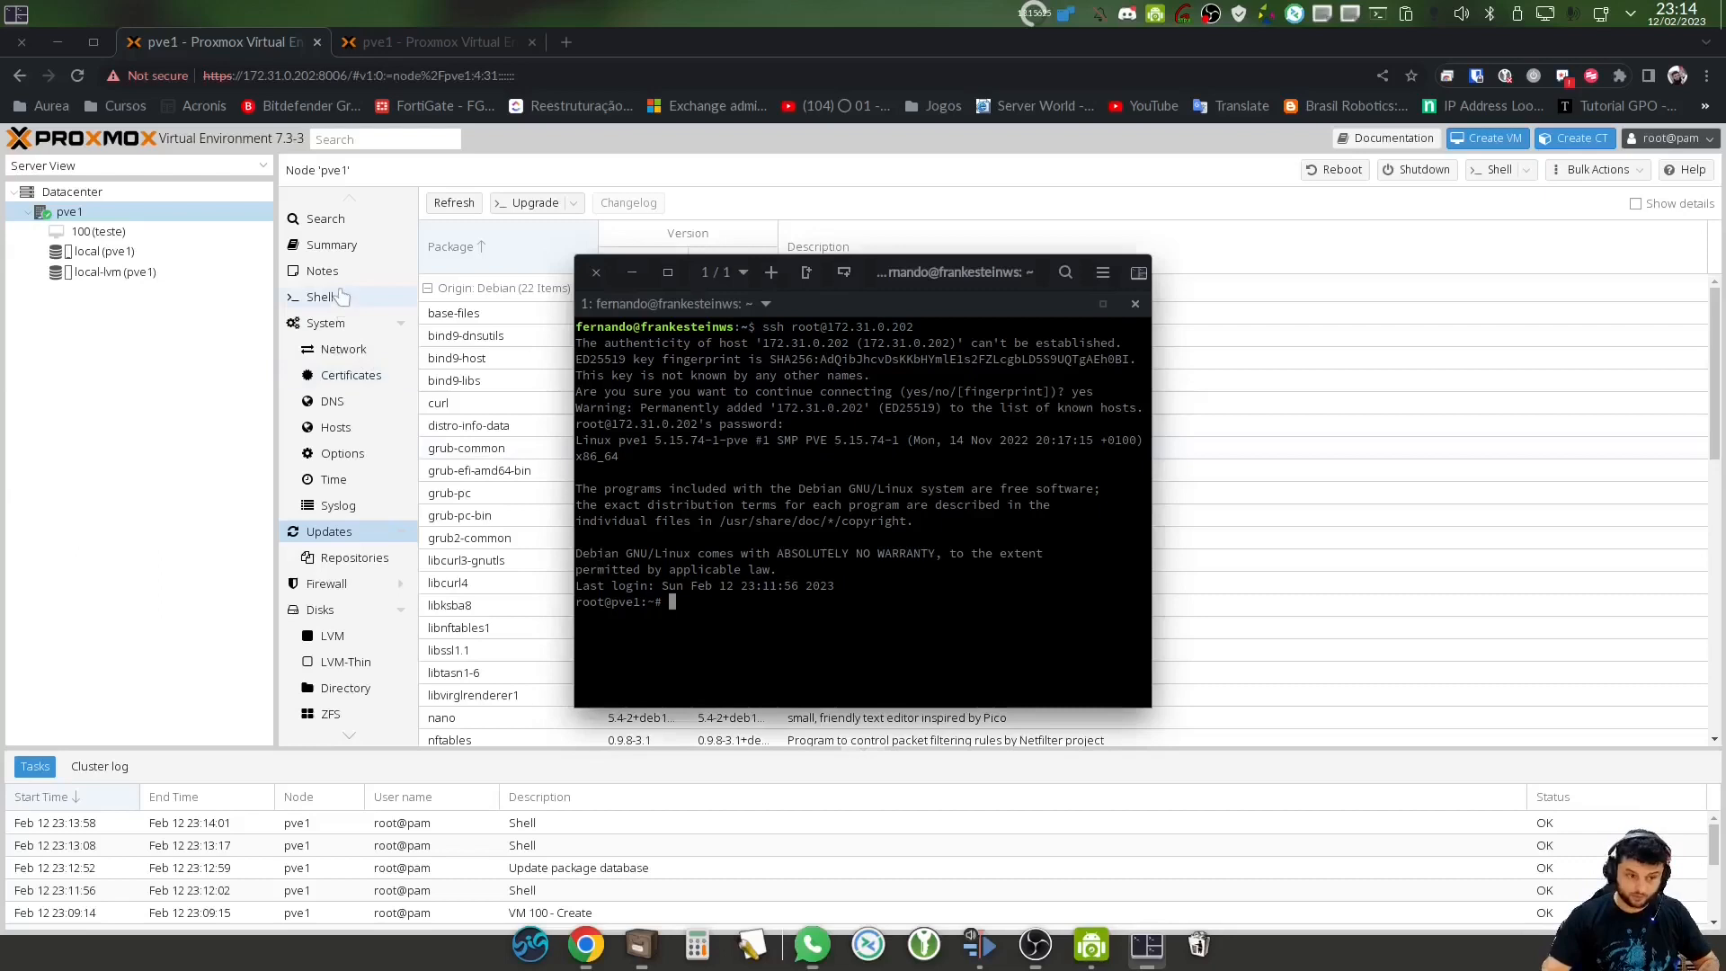
left_click(328, 297)
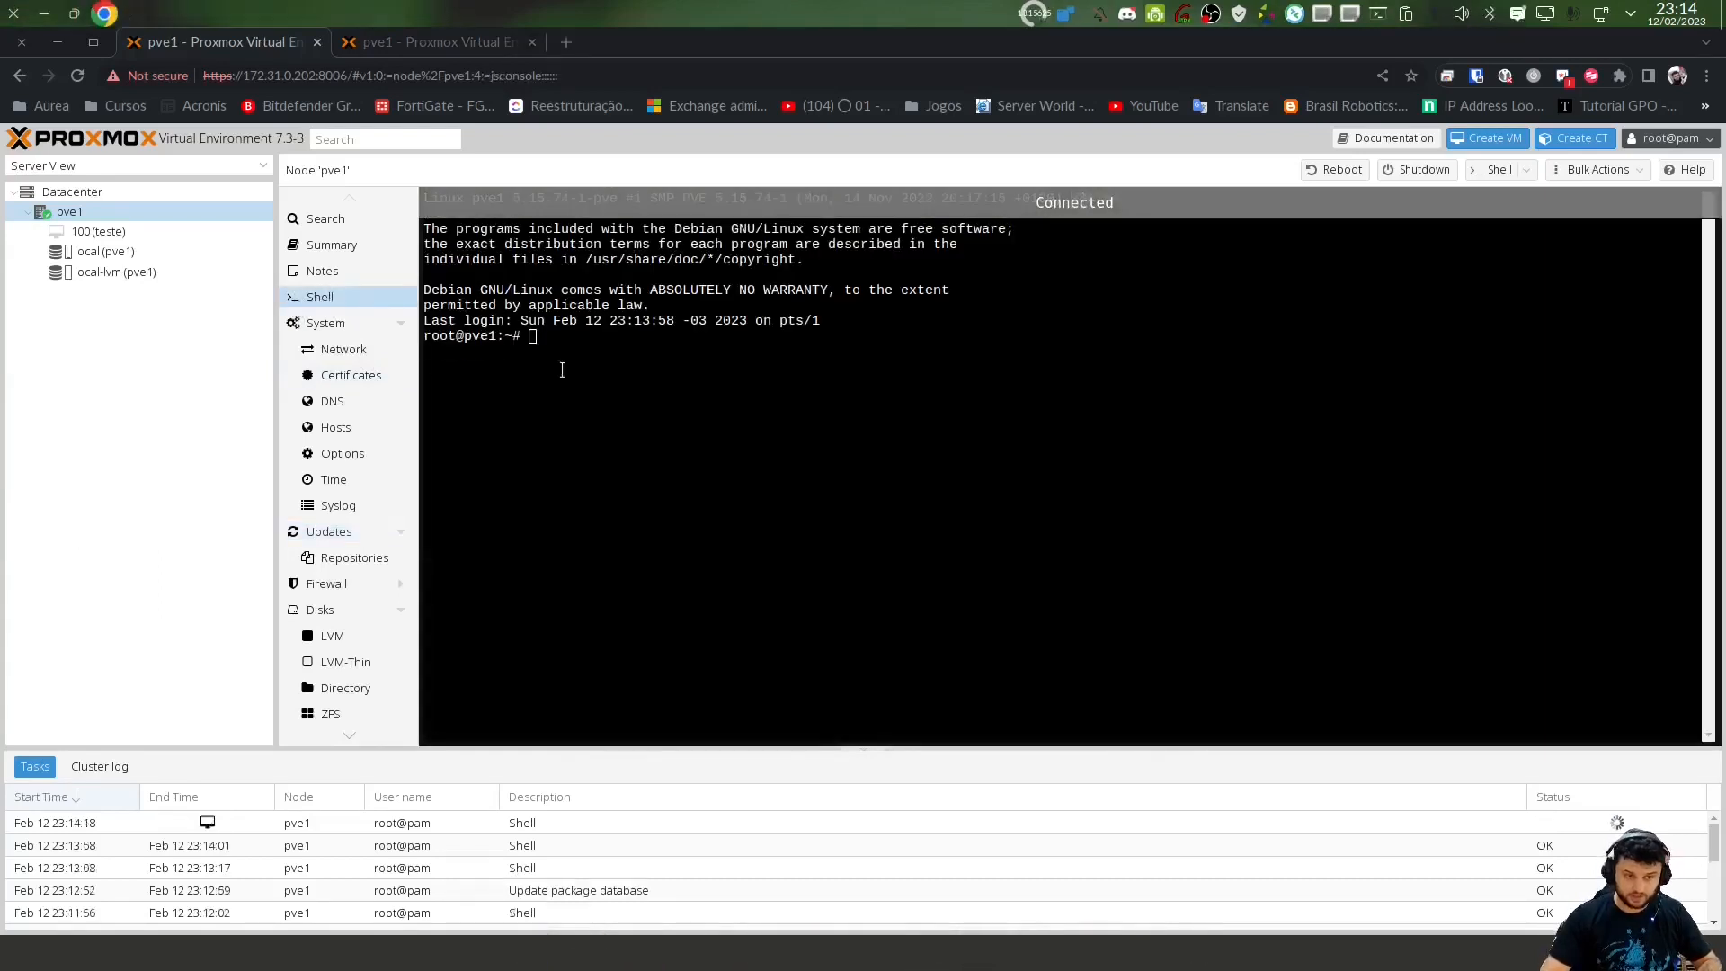
left_click(396, 271)
key("alt+Tab")
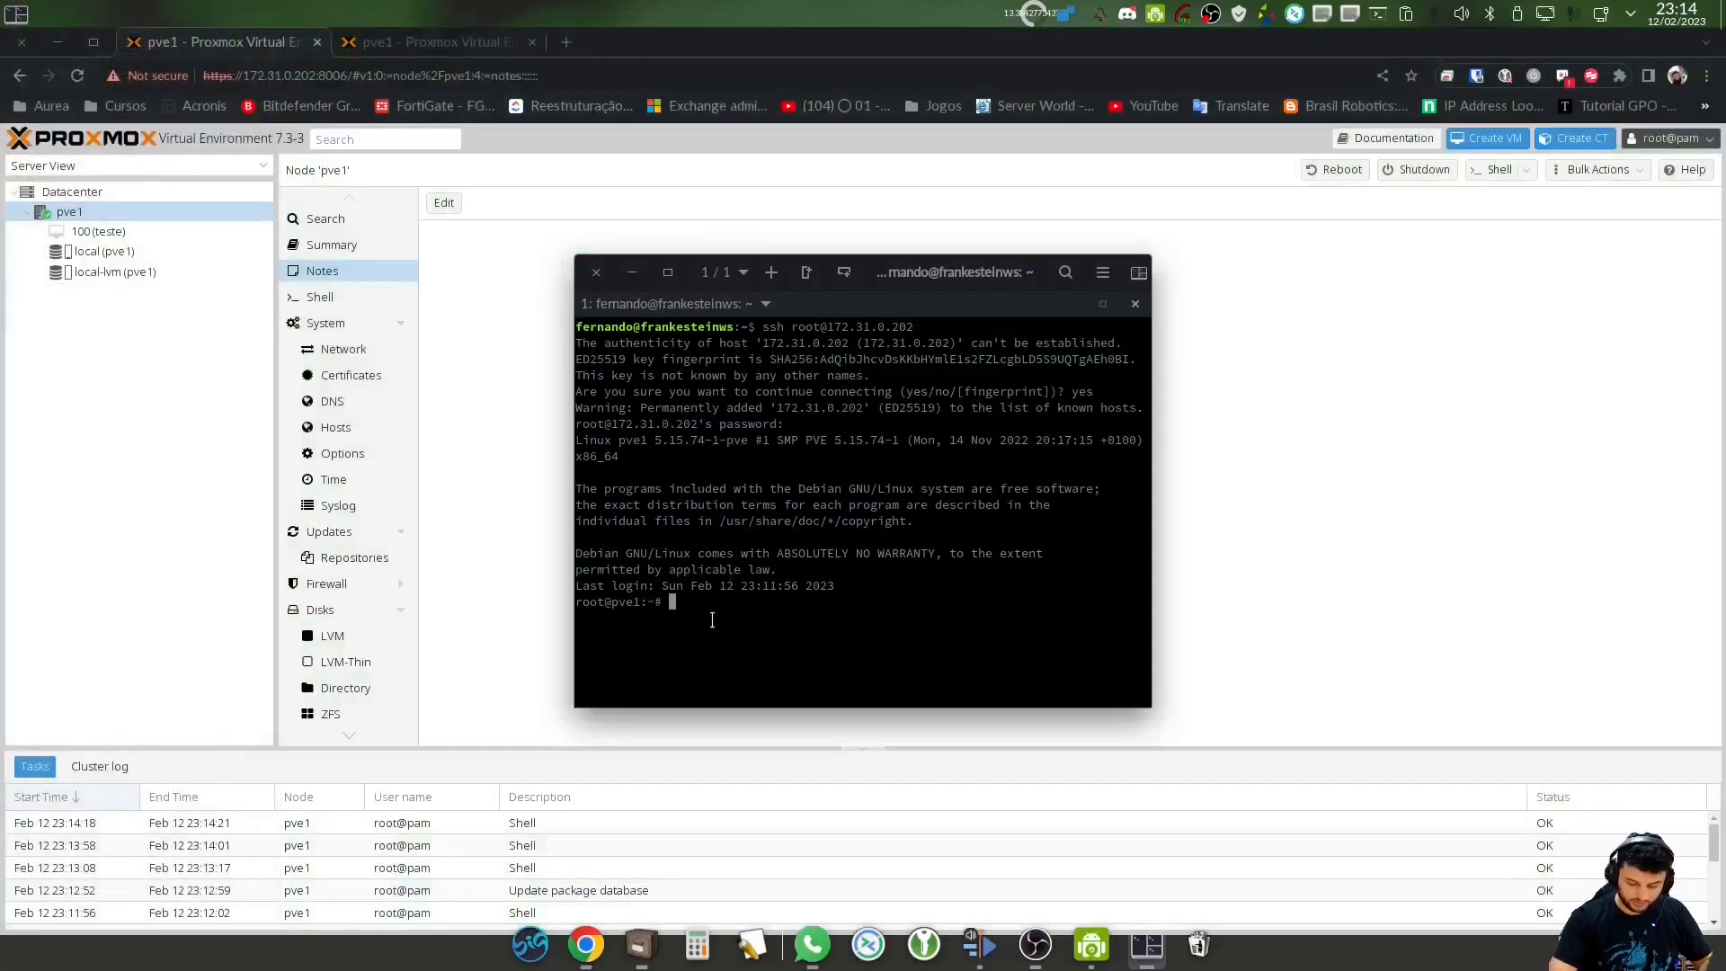
Enlarge the terminal text and window, then cd into /etc/apt/sources.list.d and run ls
key("ctrl+plus")
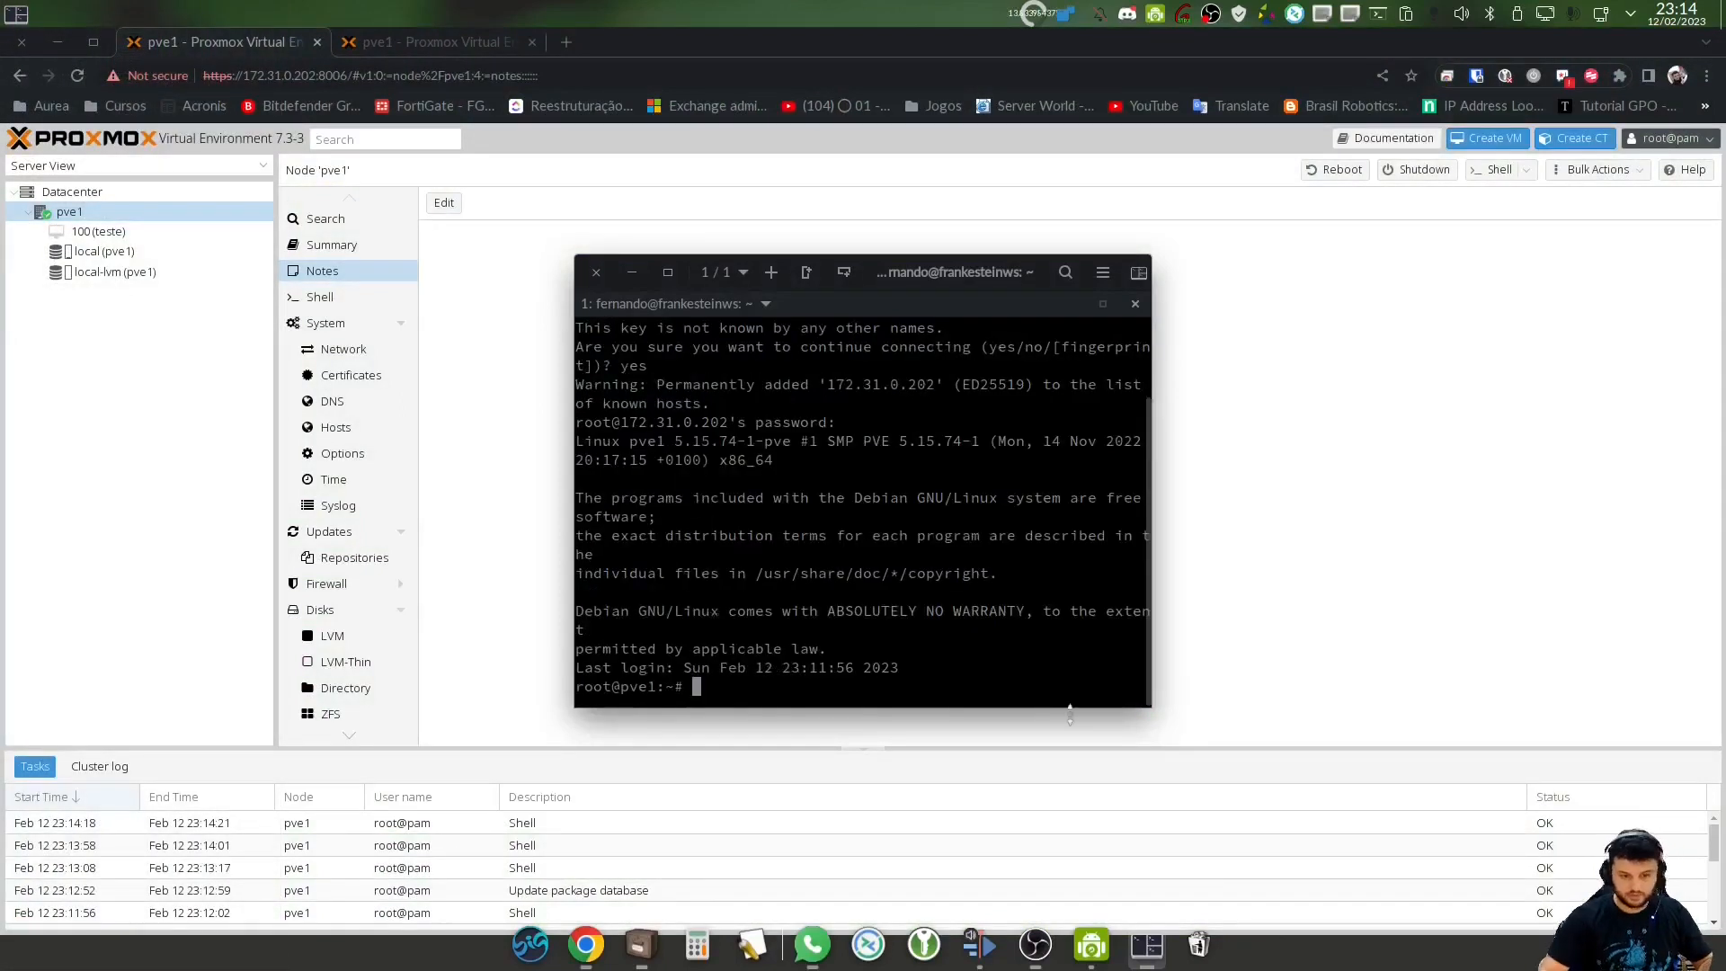
left_click_drag(1156, 733, 1414, 873)
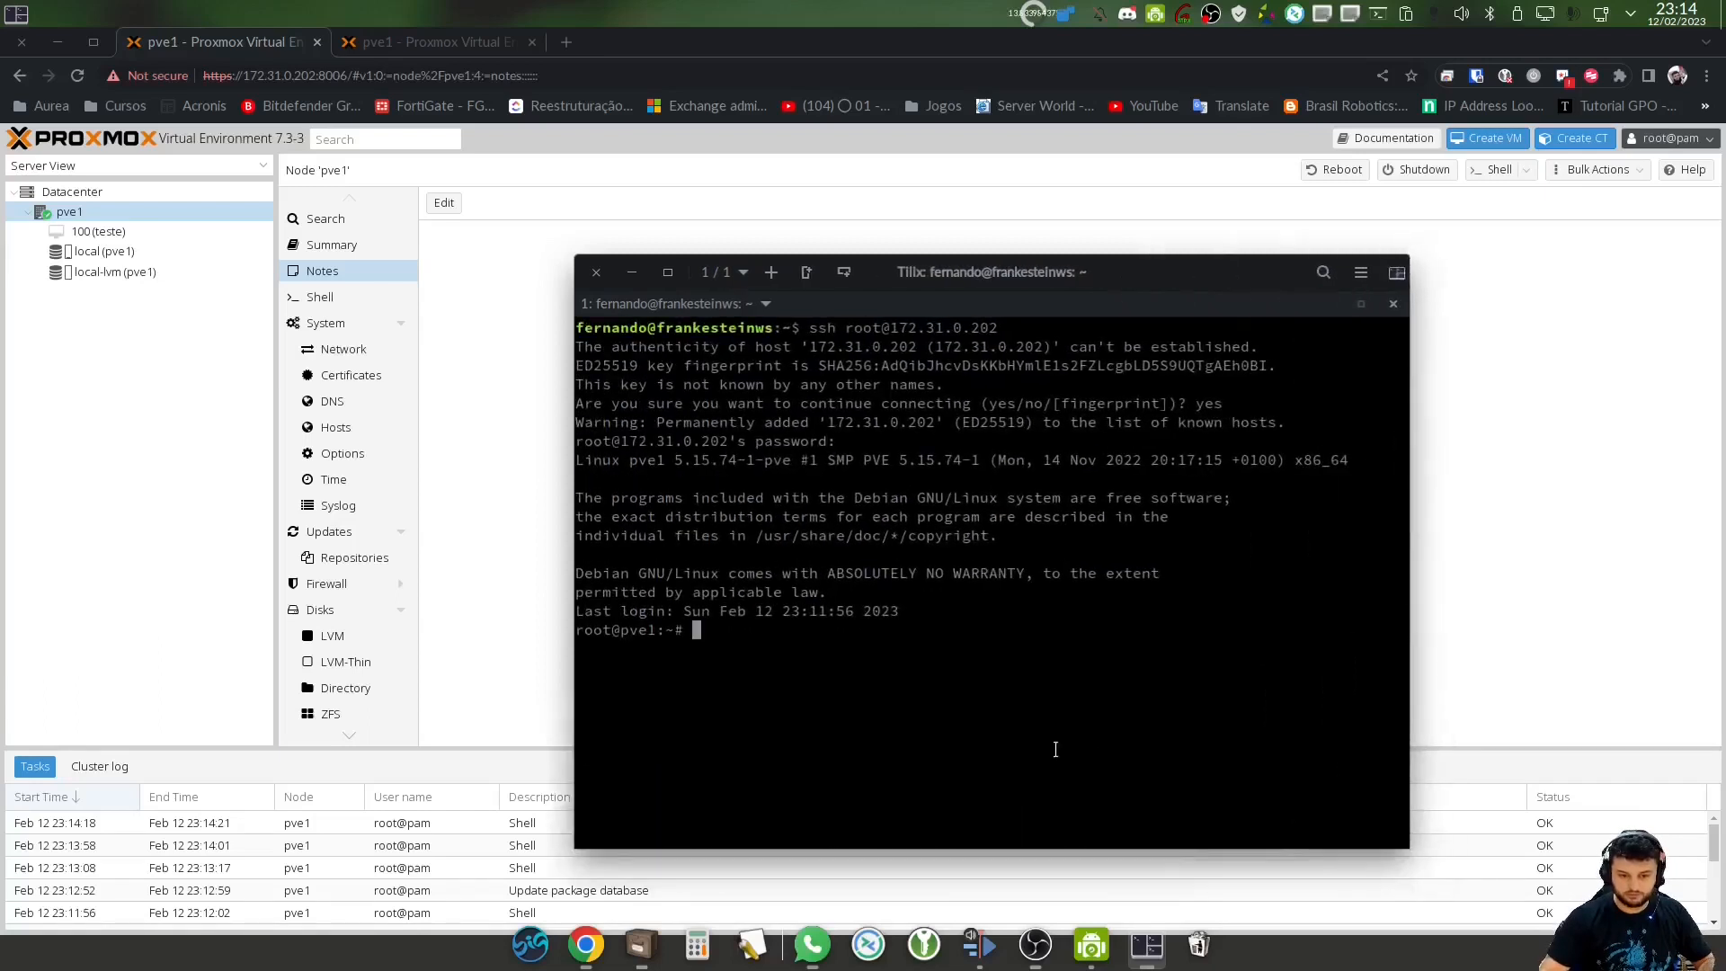
key("ctrl+plus")
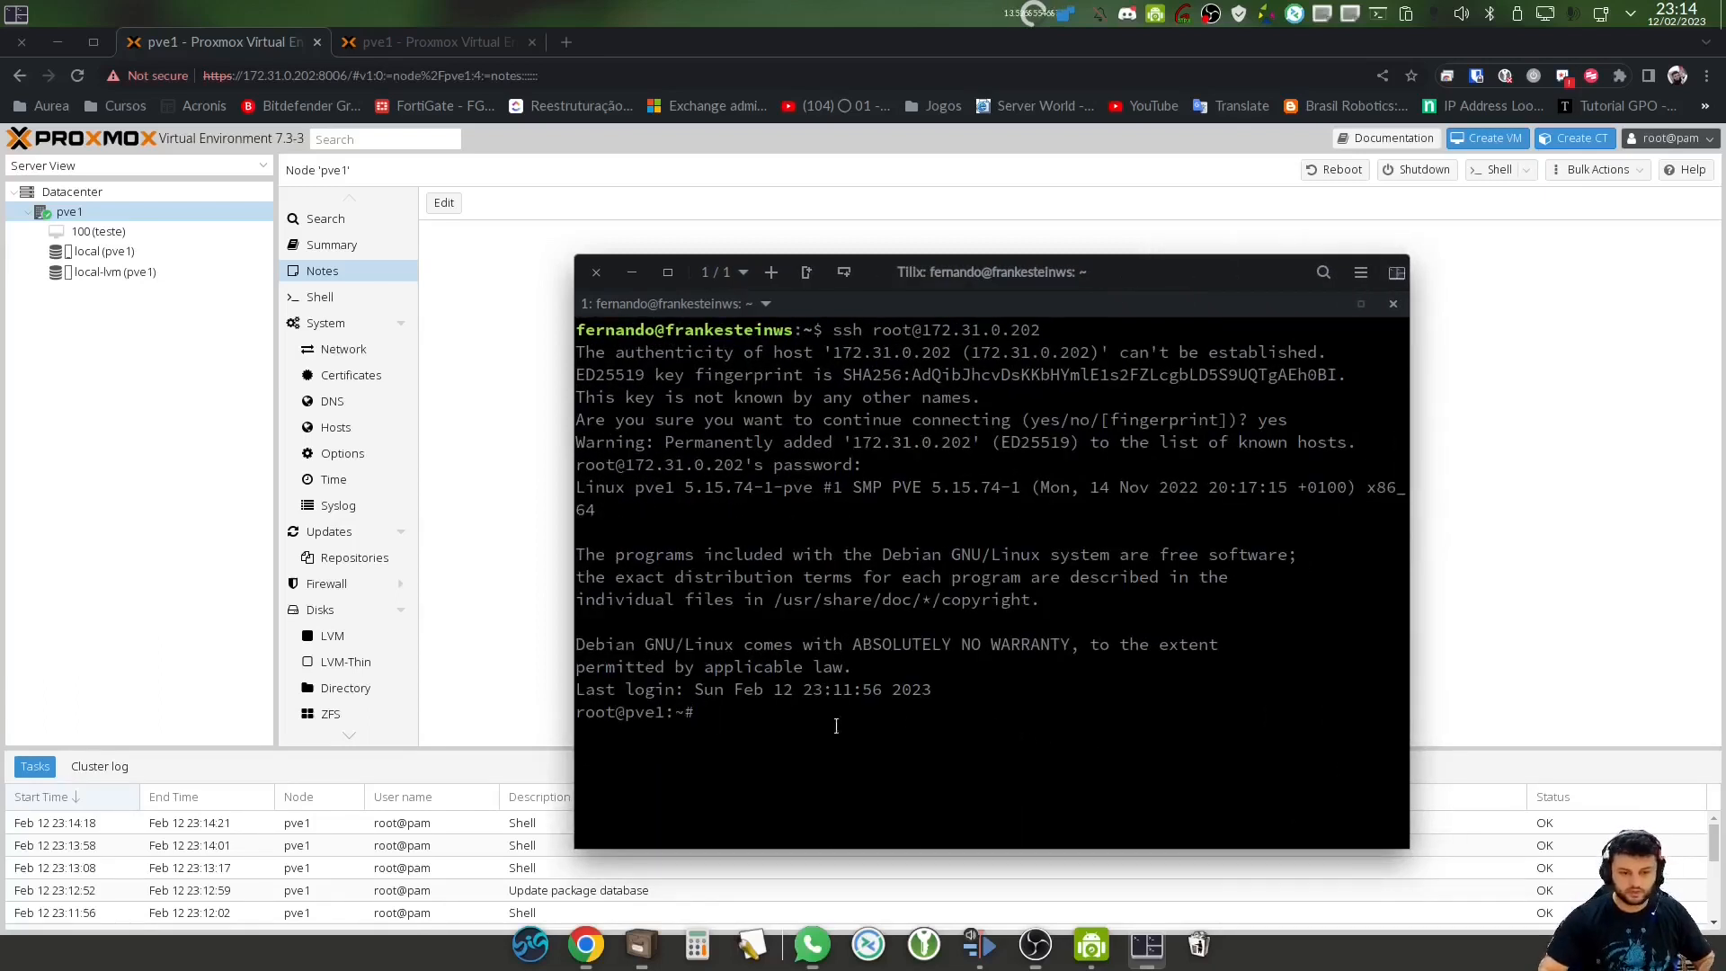
type("cd /")
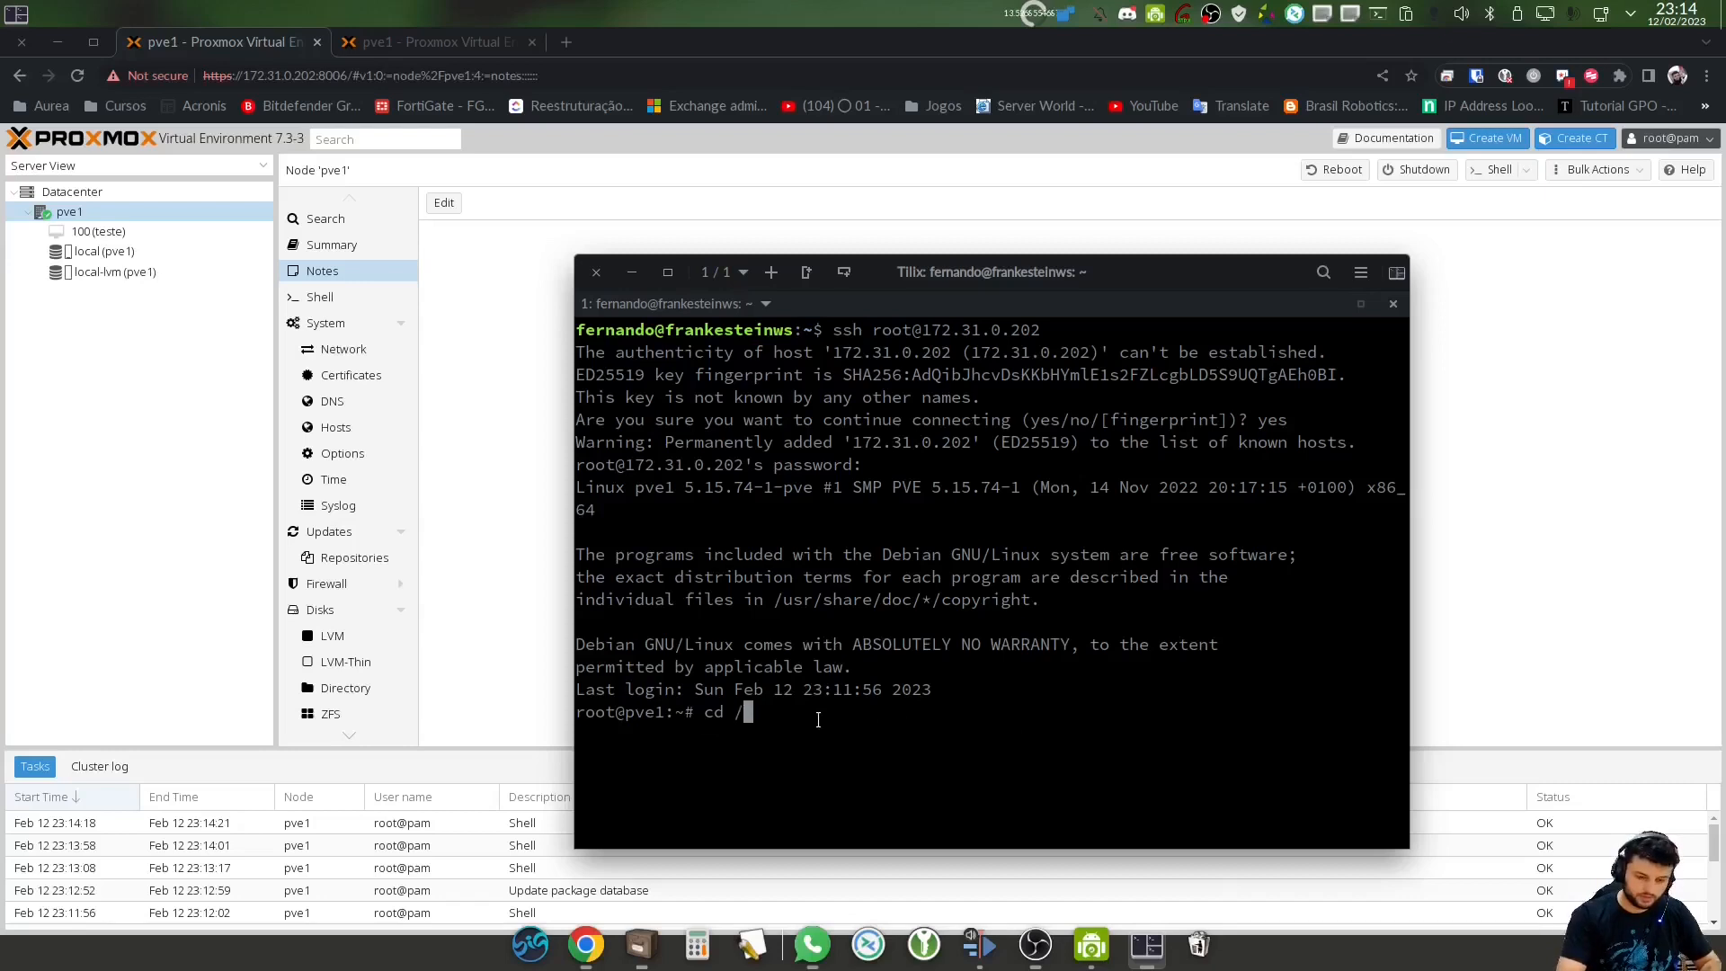
type("etc/a")
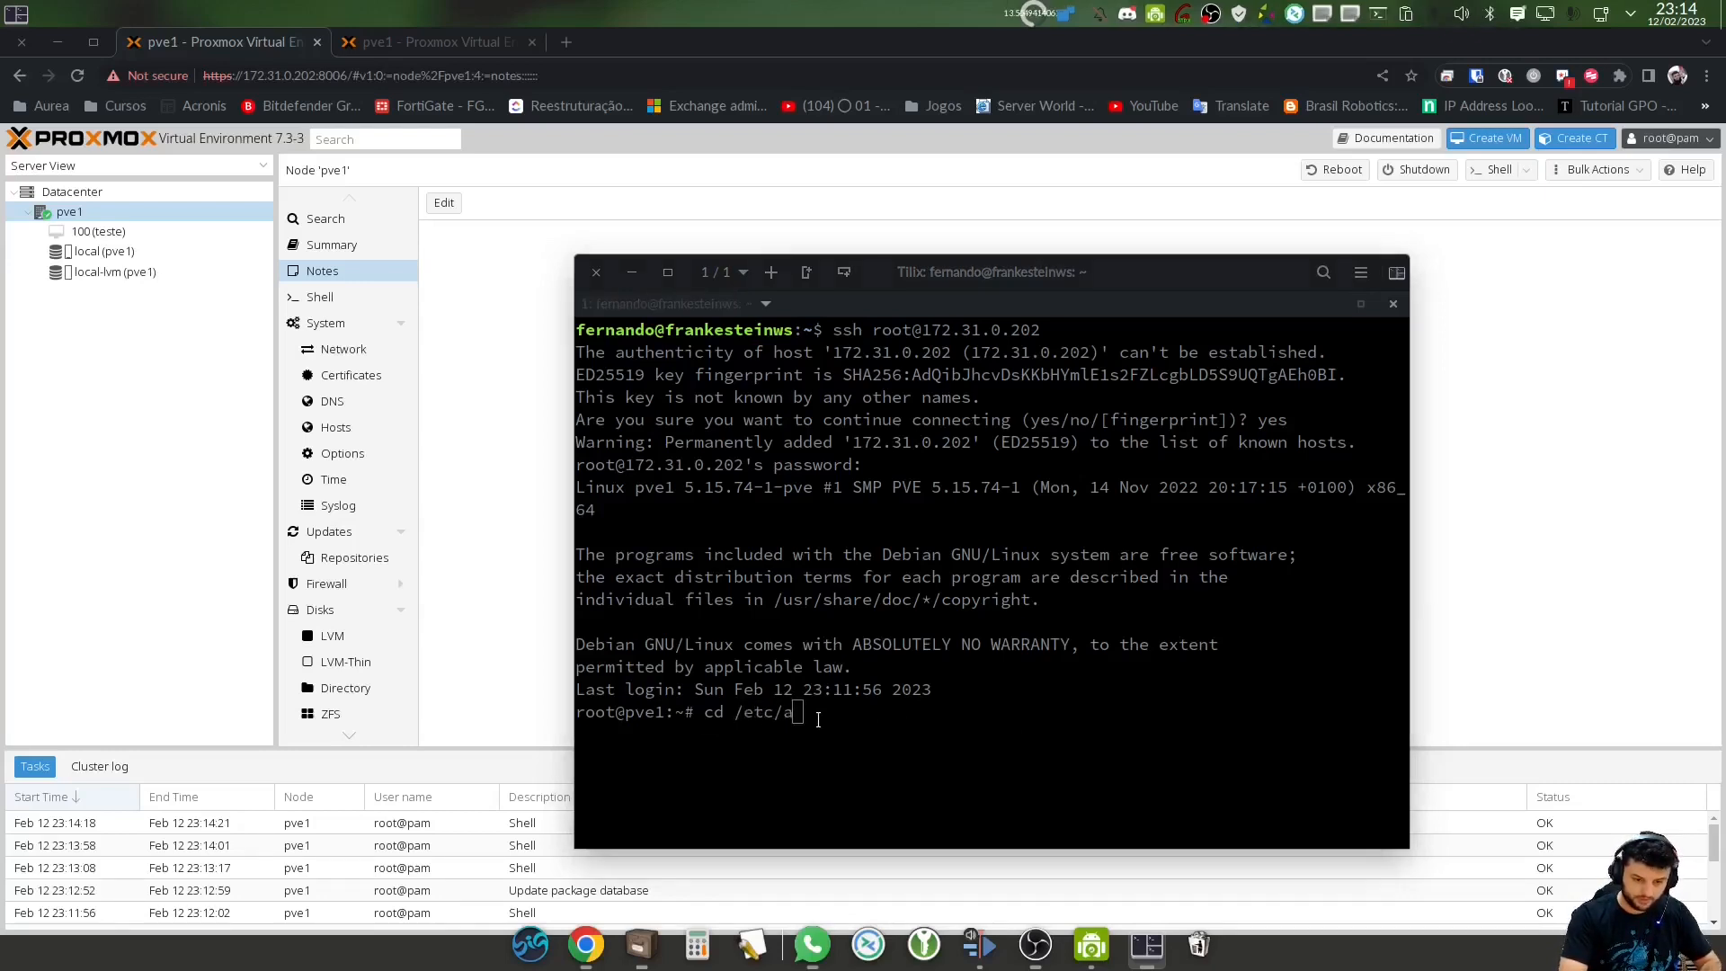
left_click(818, 719)
type("pt/")
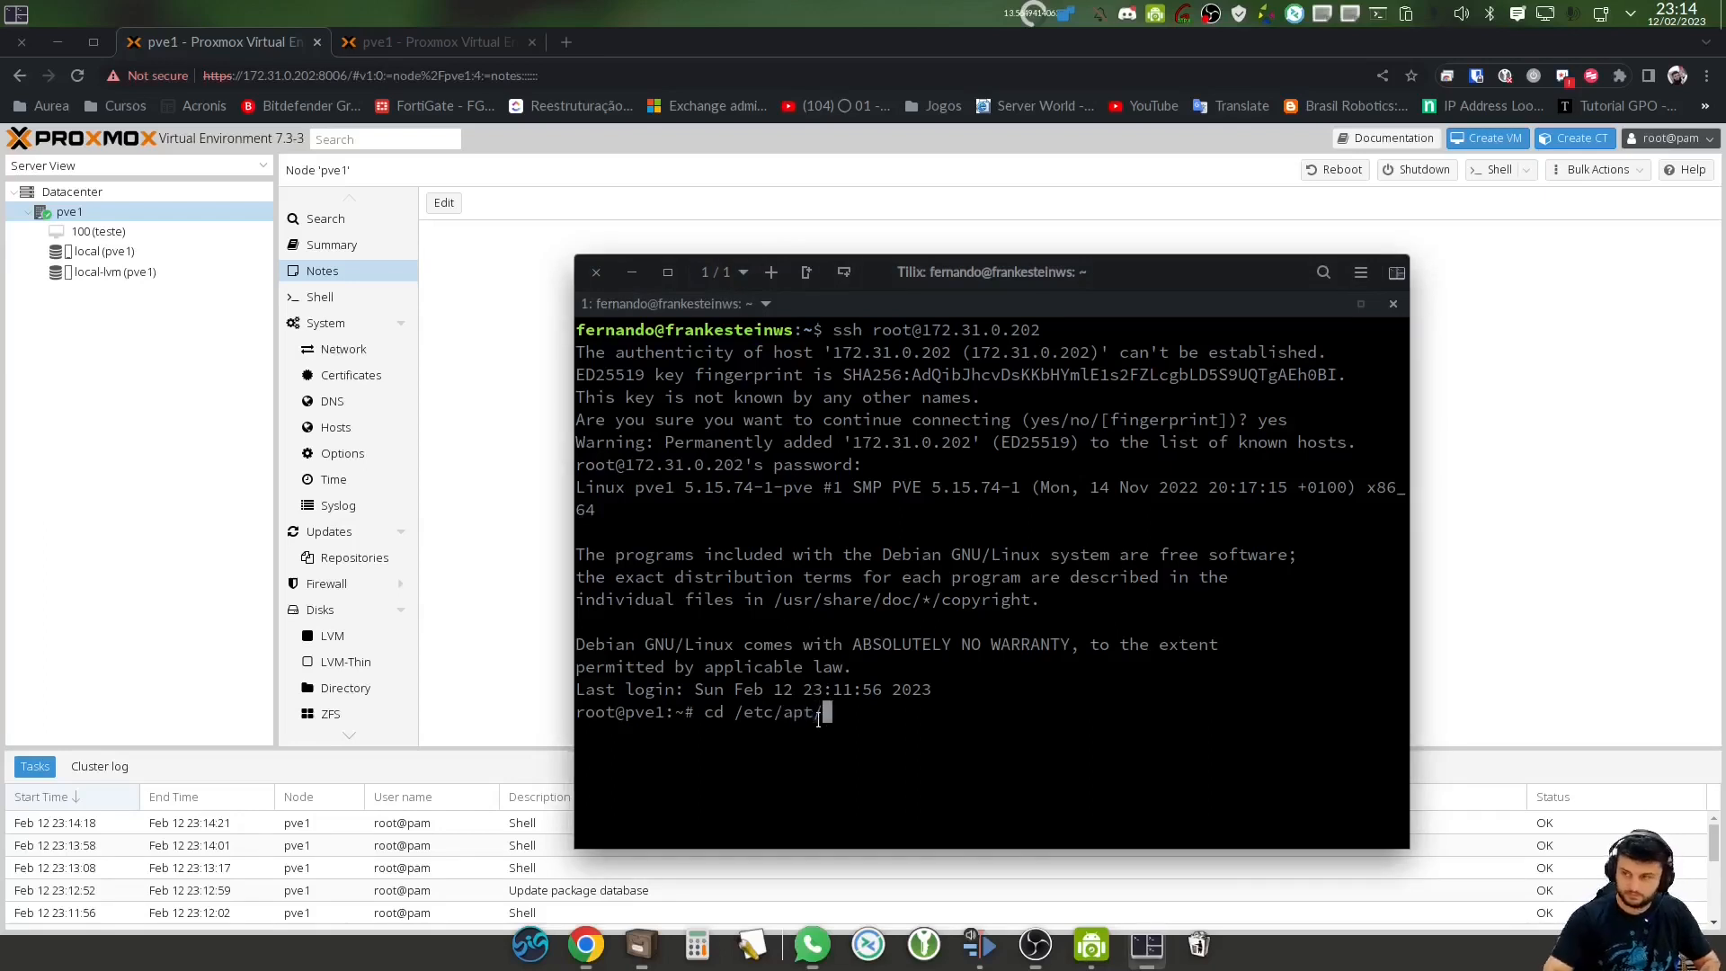
key("Tab")
key("Tab")
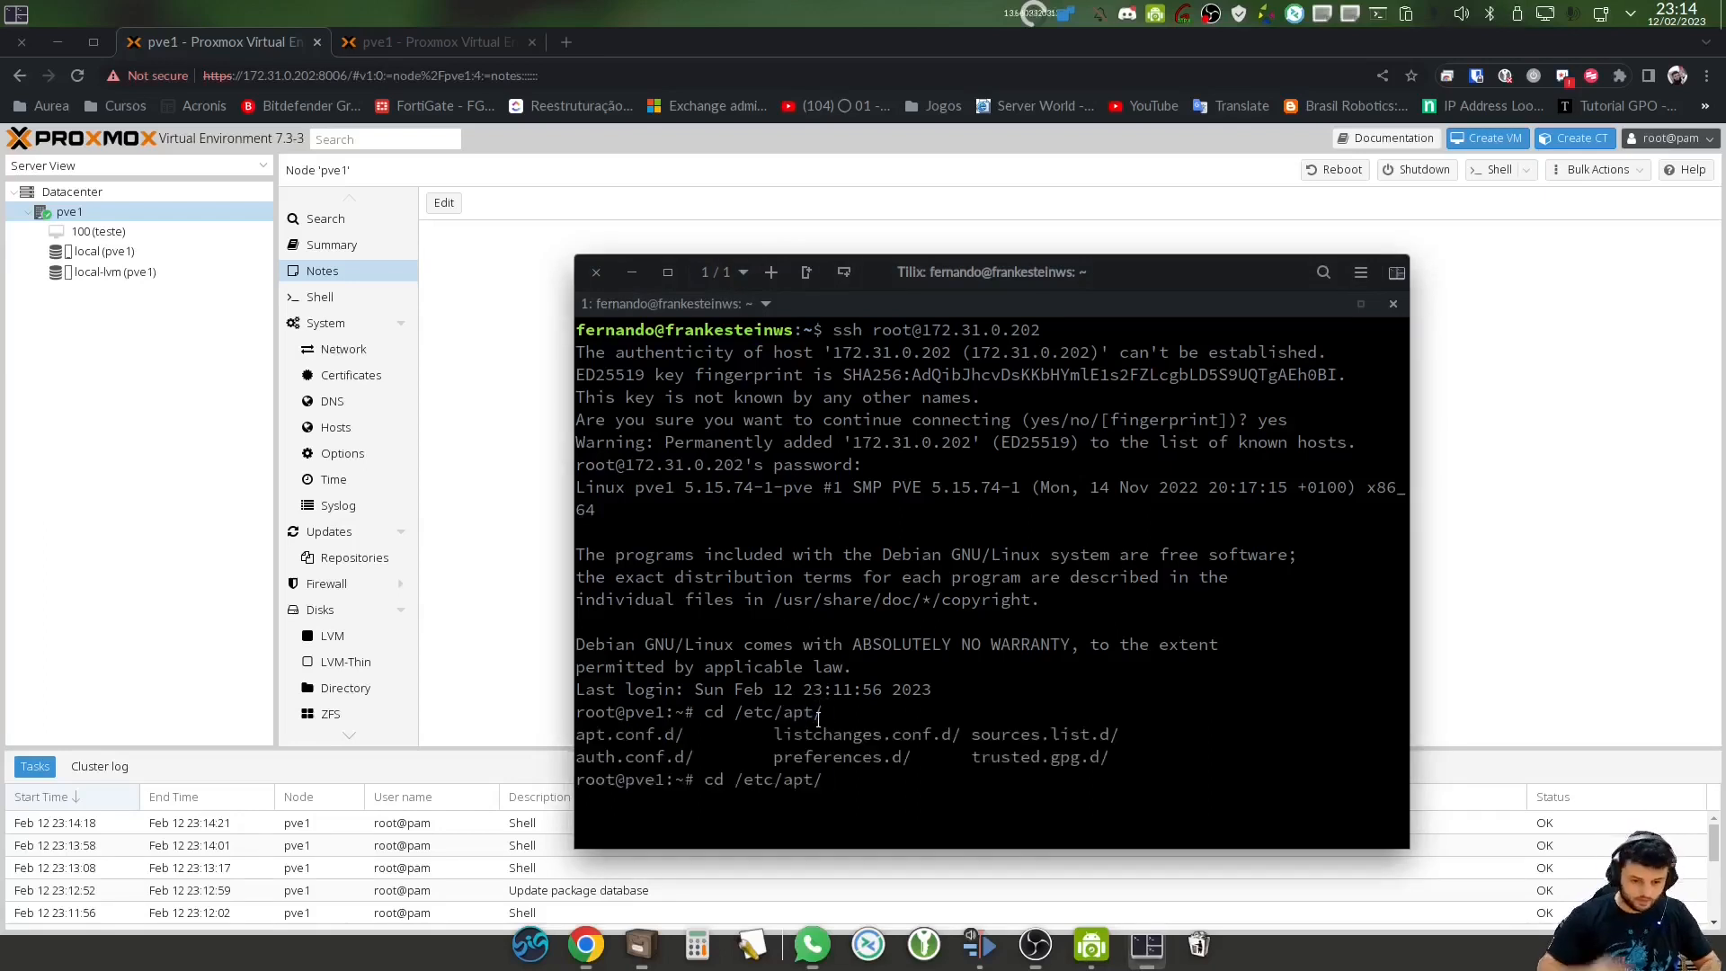
type("sou")
key("Tab")
key("Return")
type("ls")
key("Return")
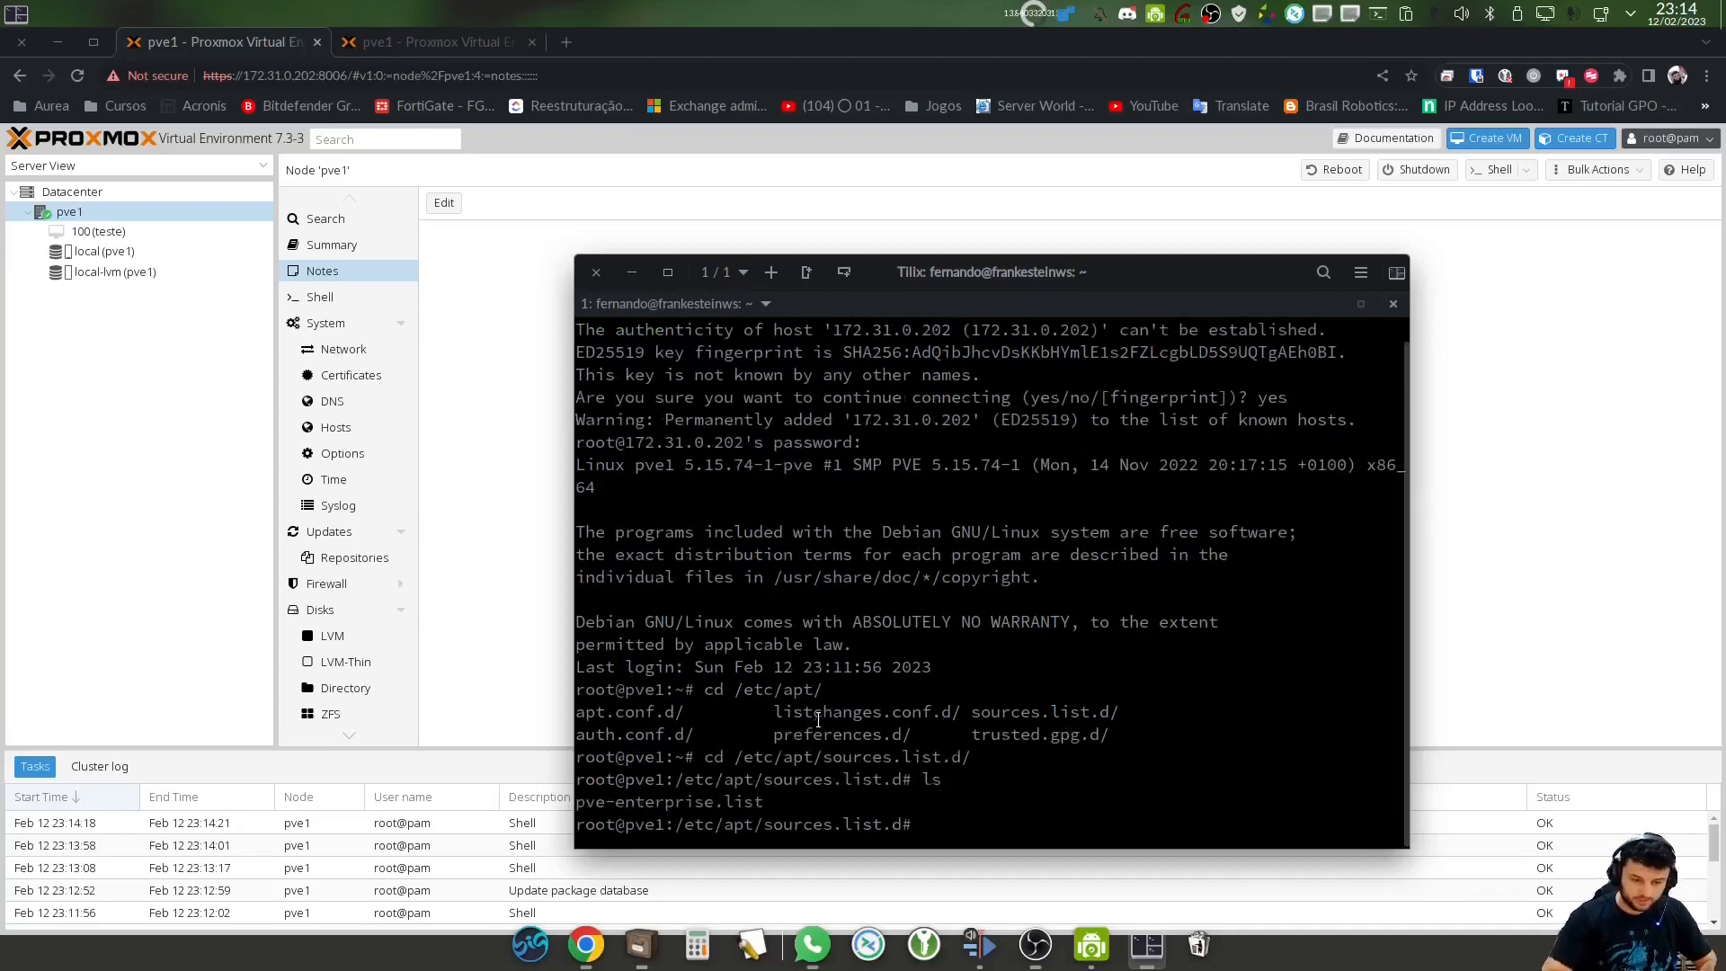
Highlight pve-enterprise.list and compare it with the pve-enterprise entry on pve1's Repositories page
left_click_drag(585, 801, 747, 806)
left_click(926, 824)
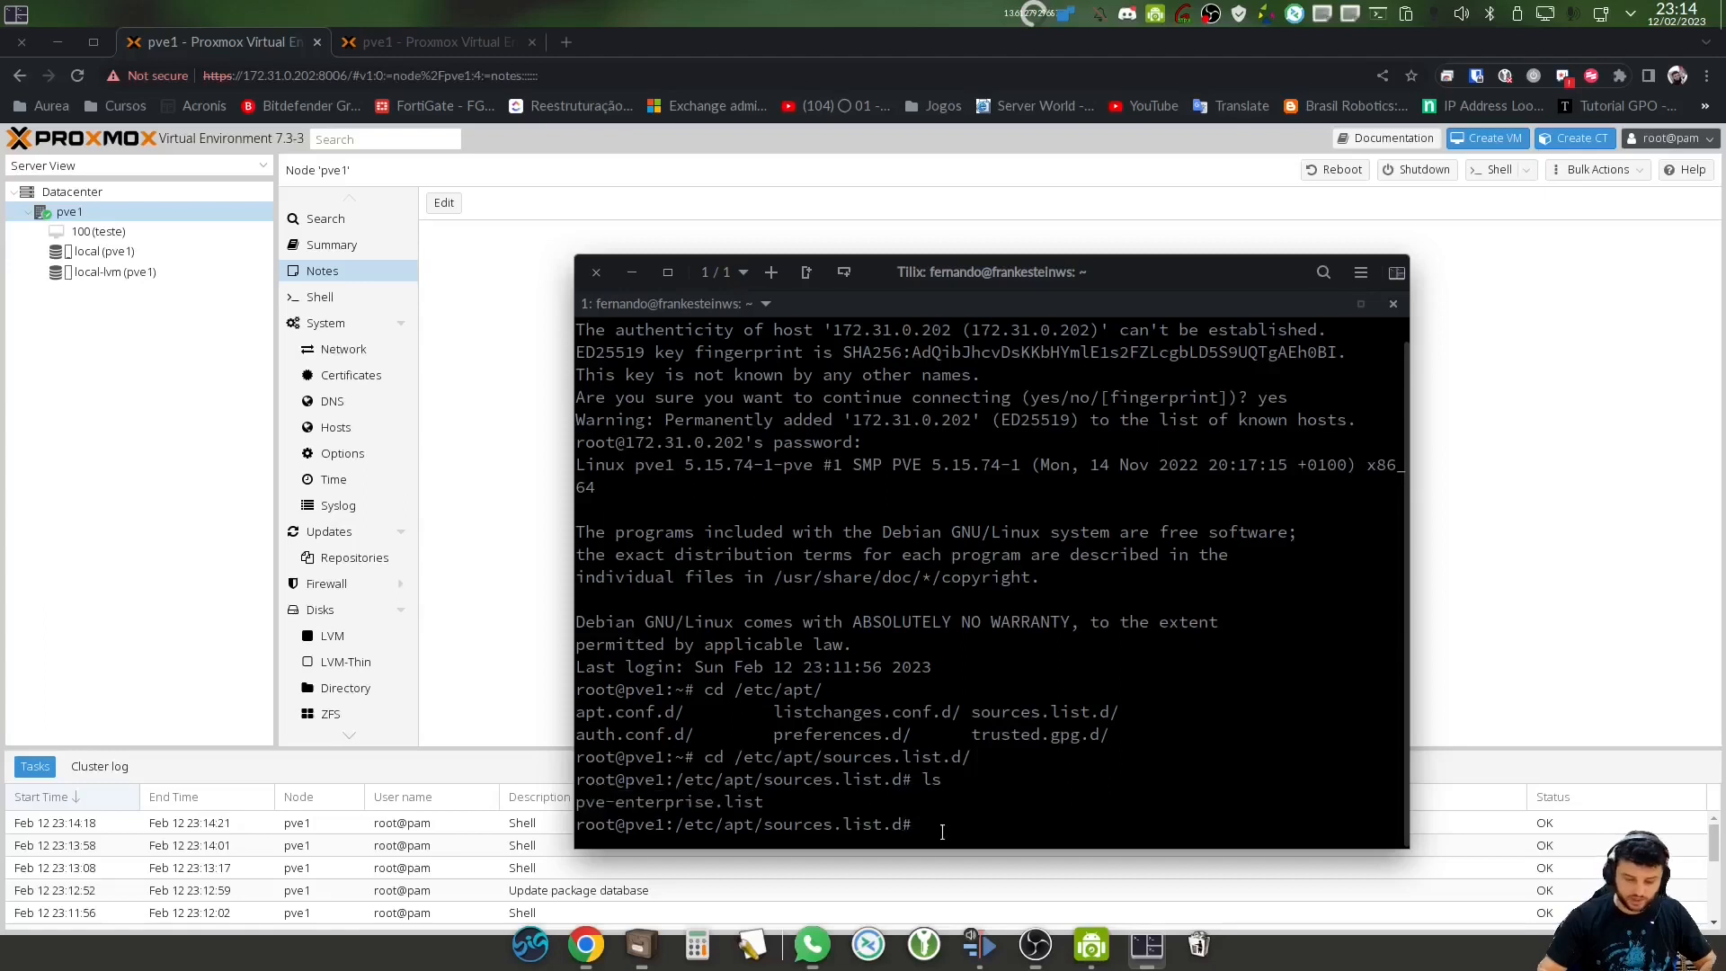
left_click(368, 557)
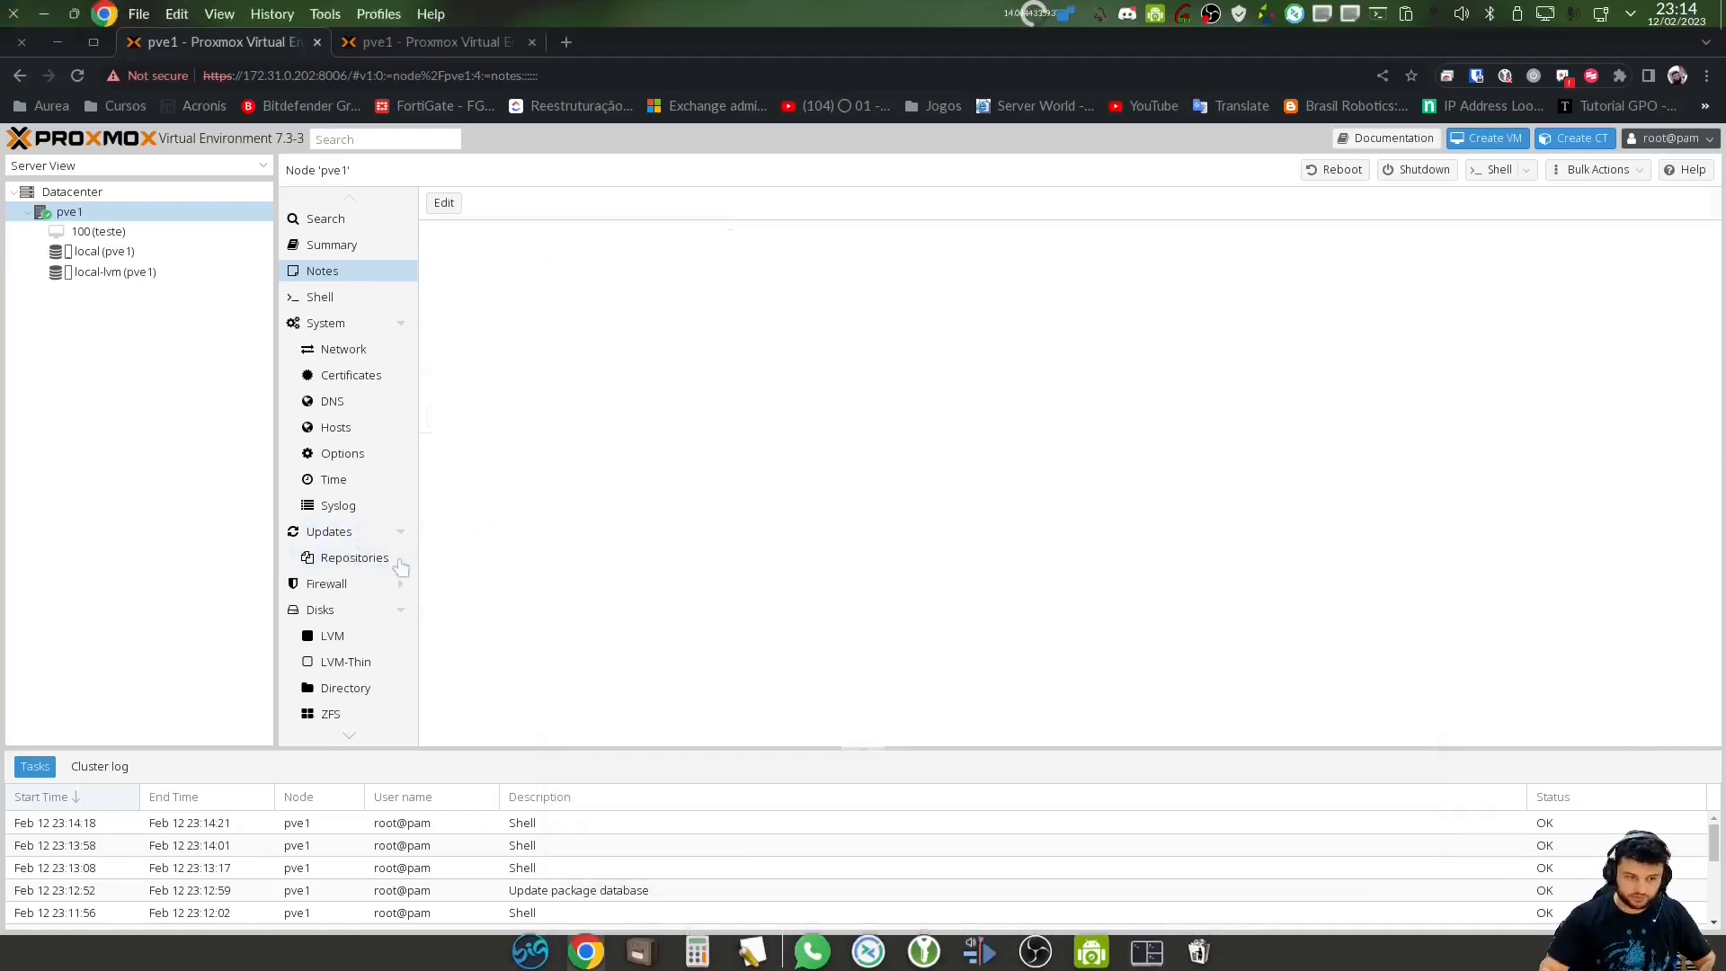
left_click(593, 617)
key("alt+Tab")
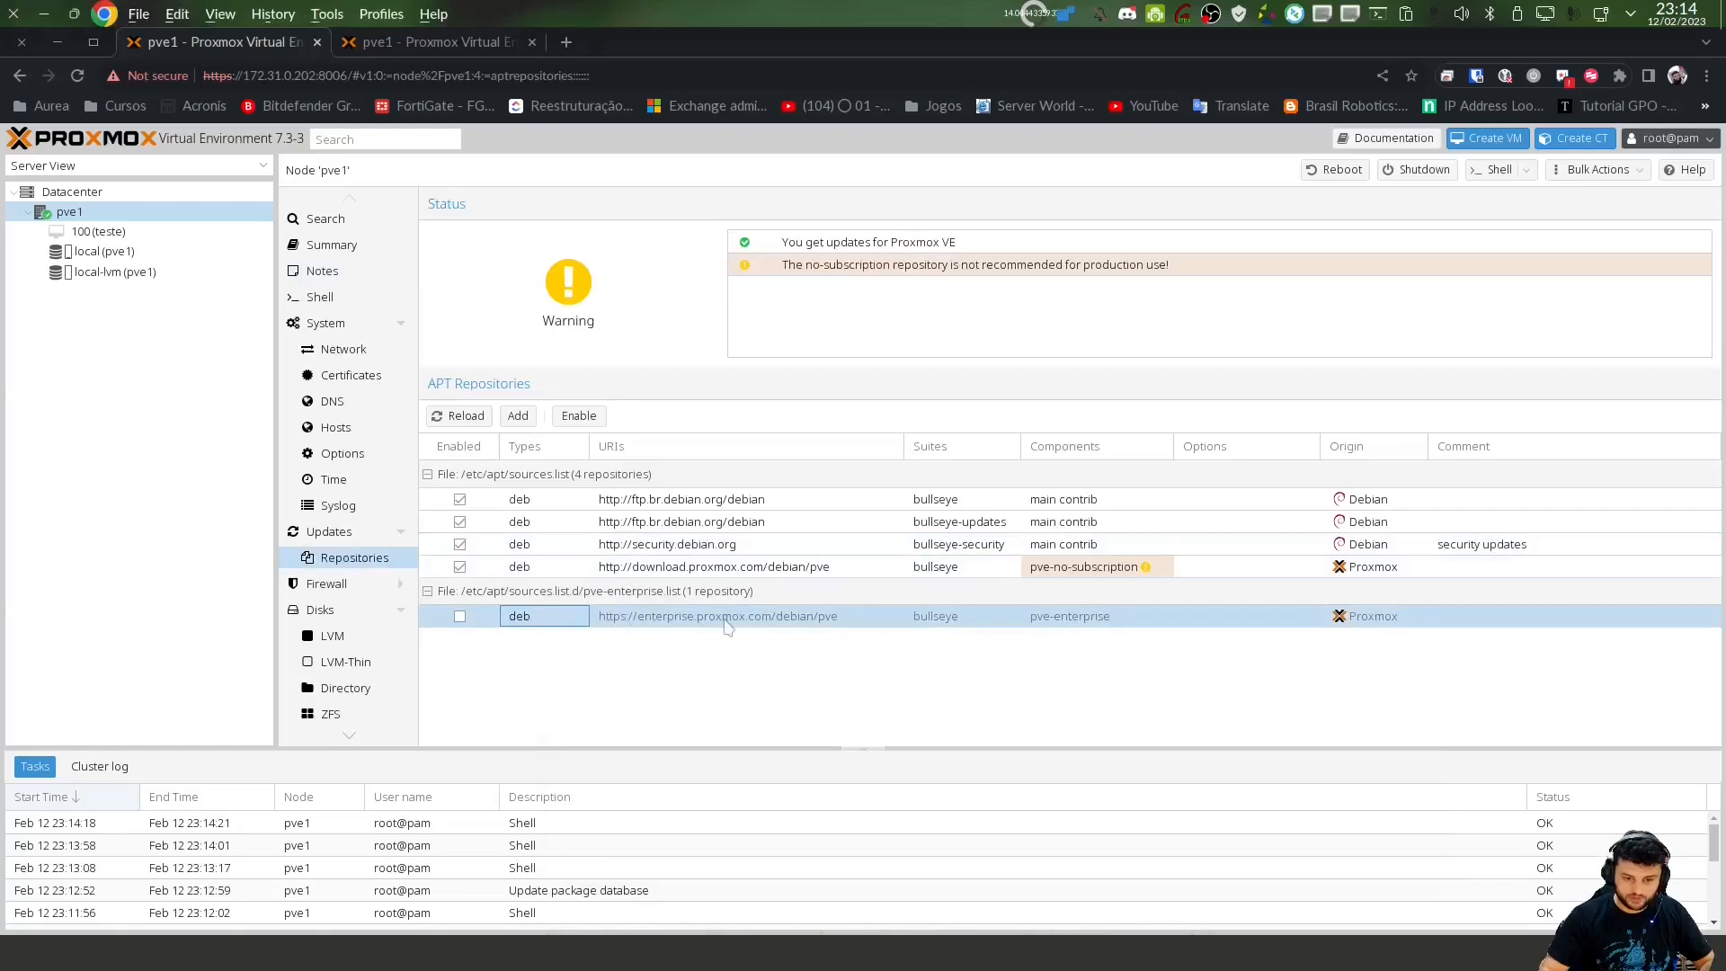
type("ca")
key("BackSpace")
key("BackSpace")
type("nan")
key("BackSpace")
key("BackSpace")
key("BackSpace")
type("na")
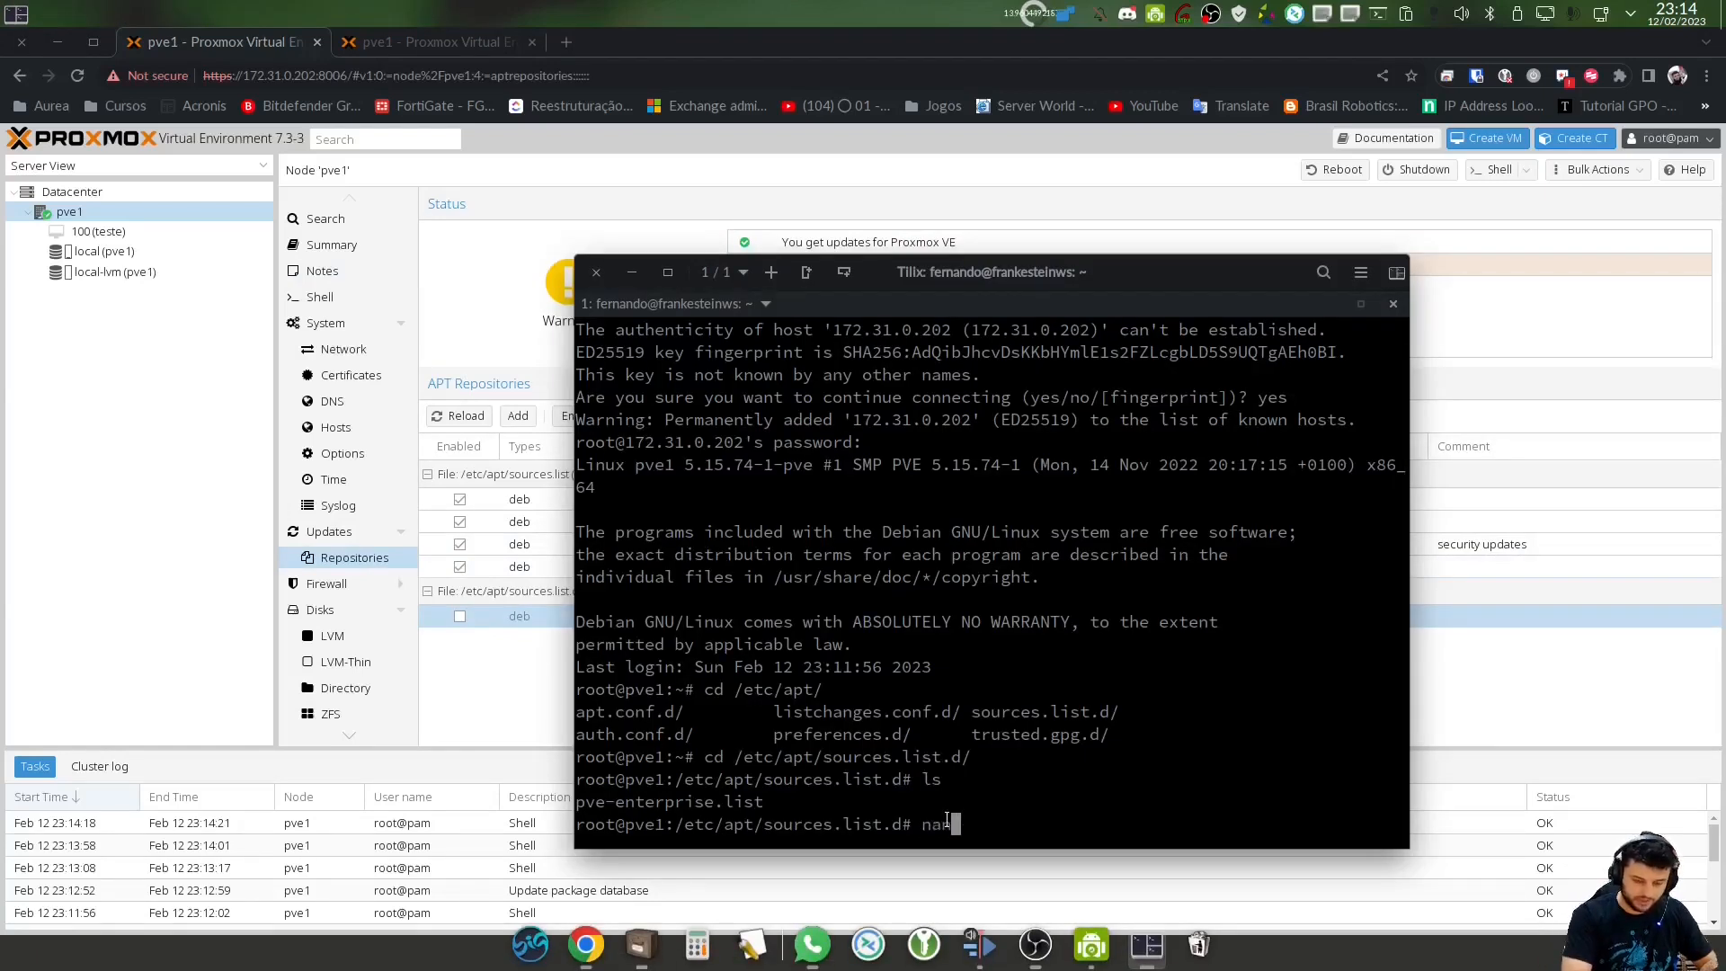
type("no pc")
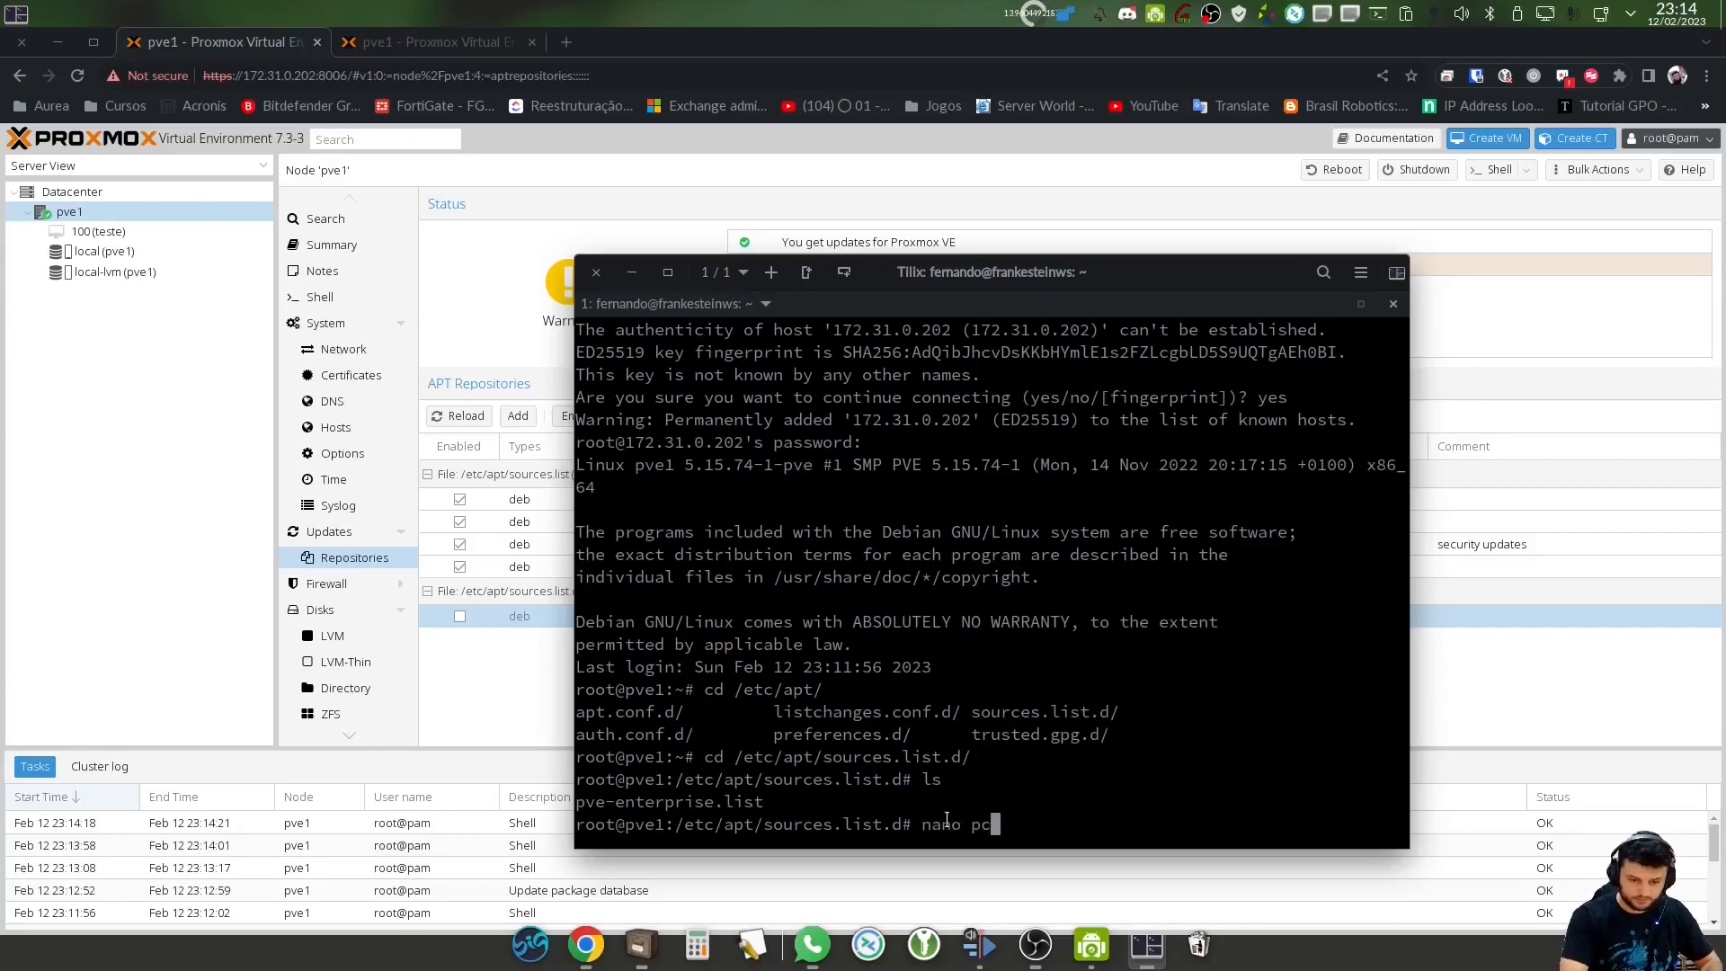
key("Tab")
key("Return")
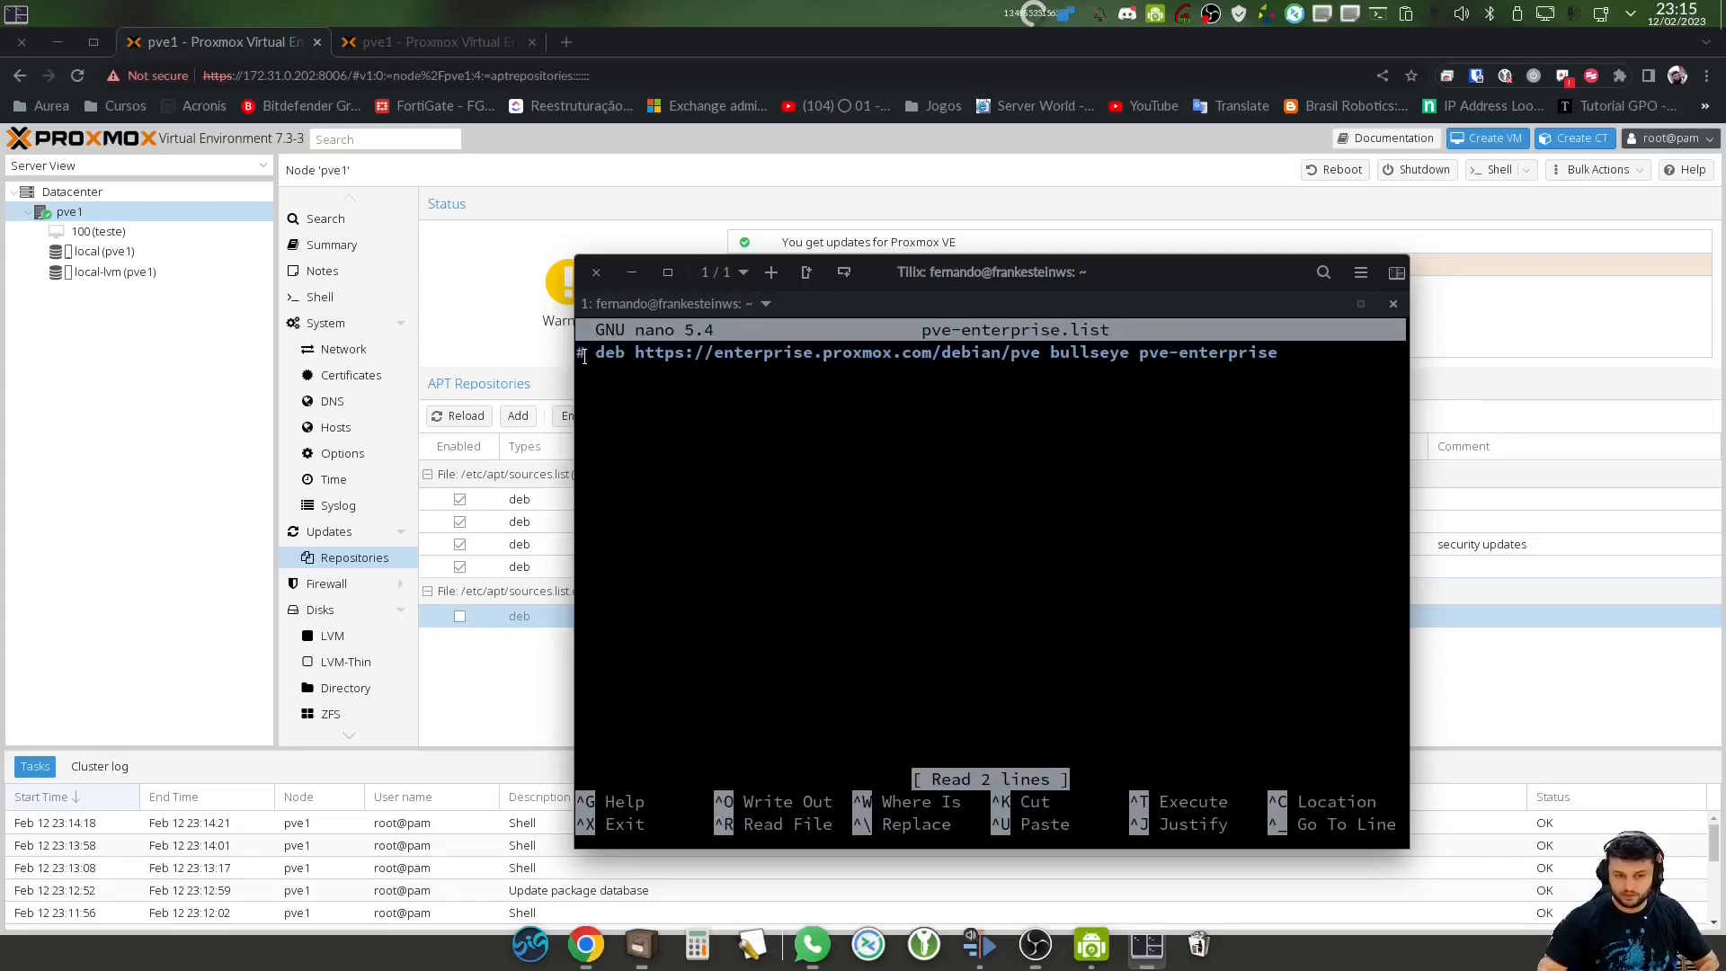
mouse_move(601, 358)
left_mouse_down()
mouse_move(1295, 356)
mouse_move(592, 350)
left_mouse_up()
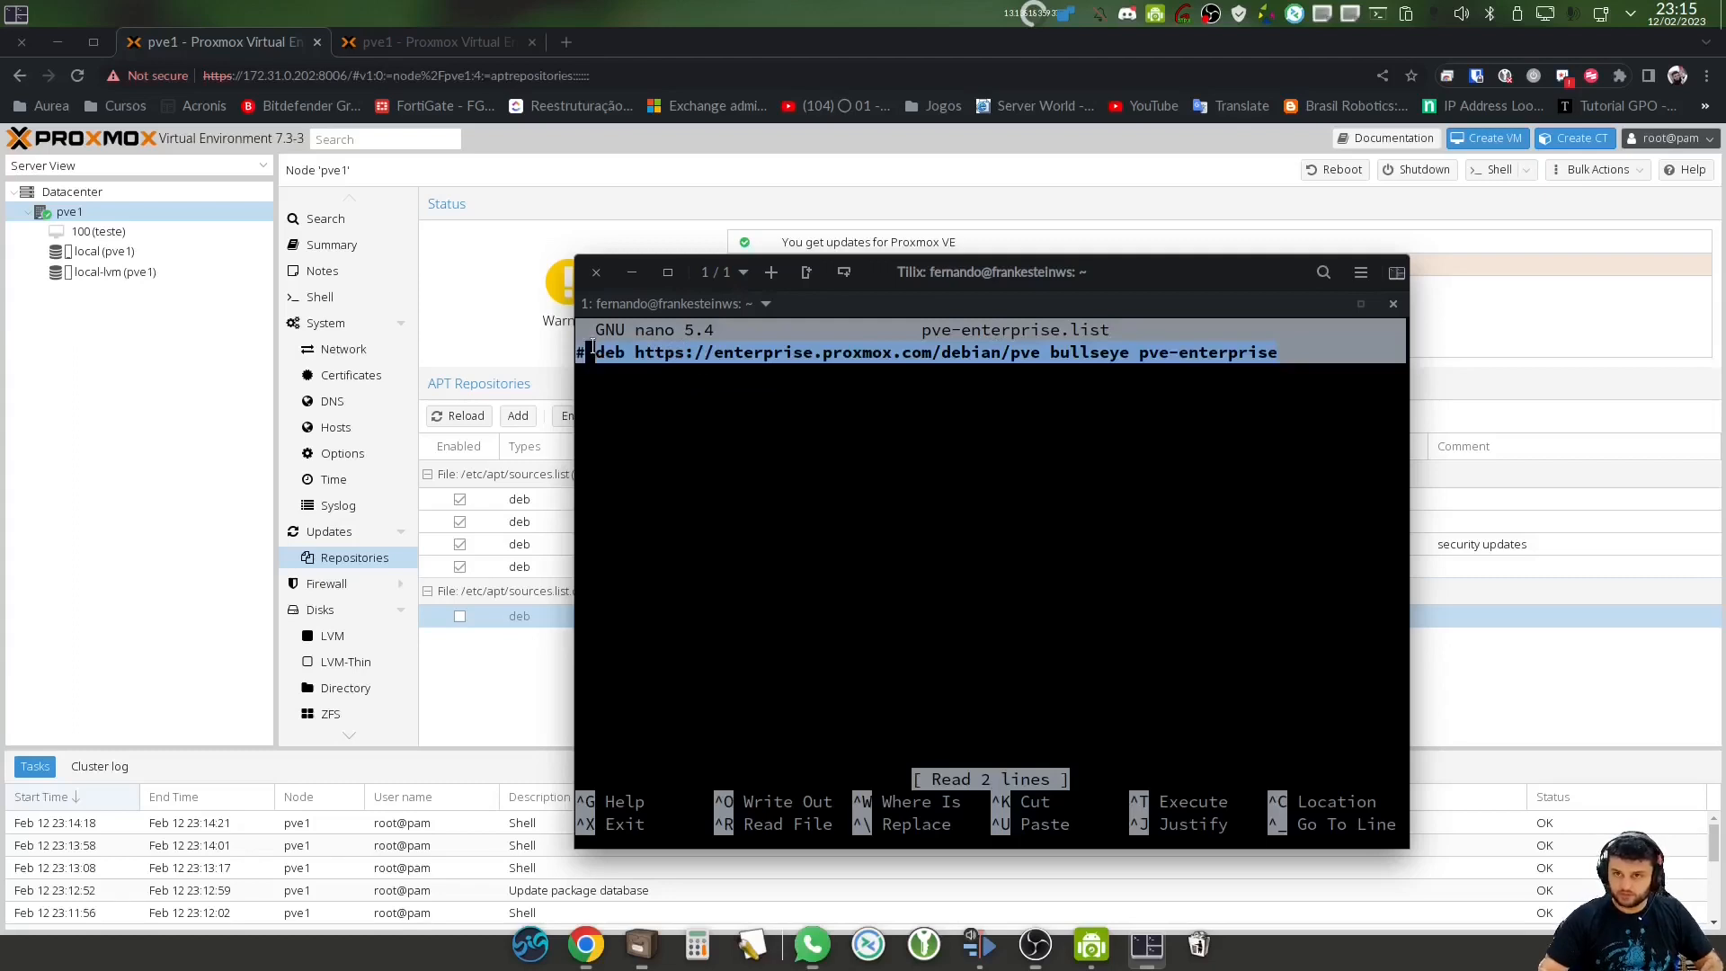
left_click(593, 373)
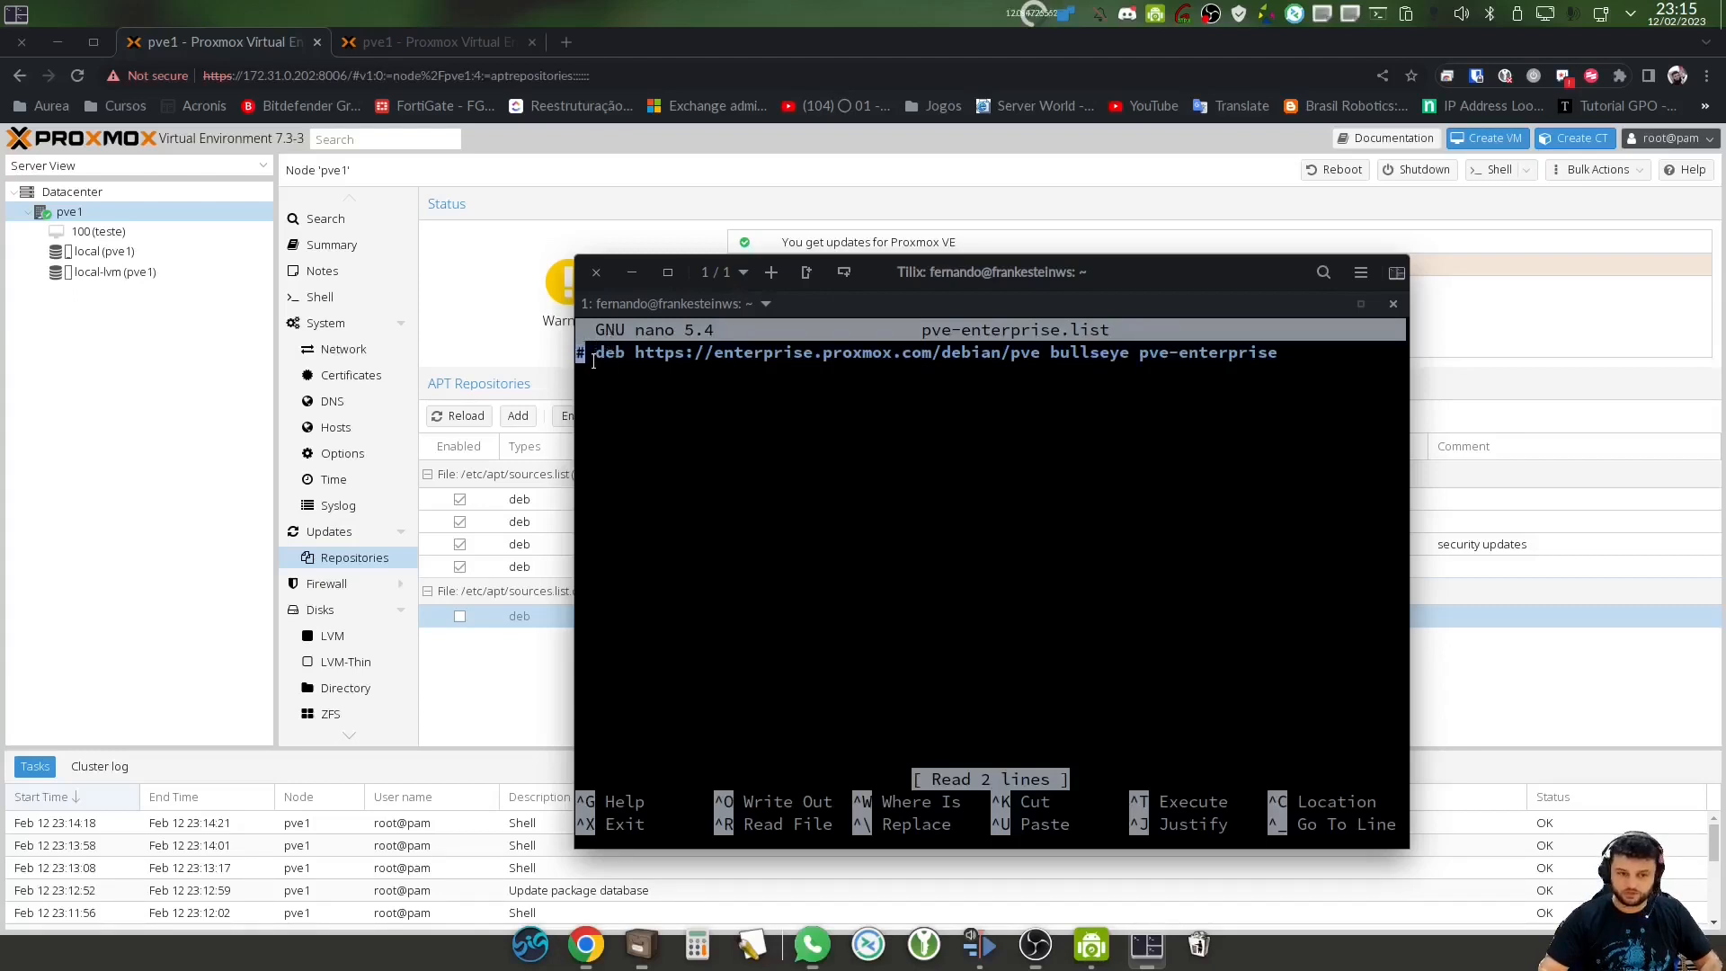
left_click(576, 352)
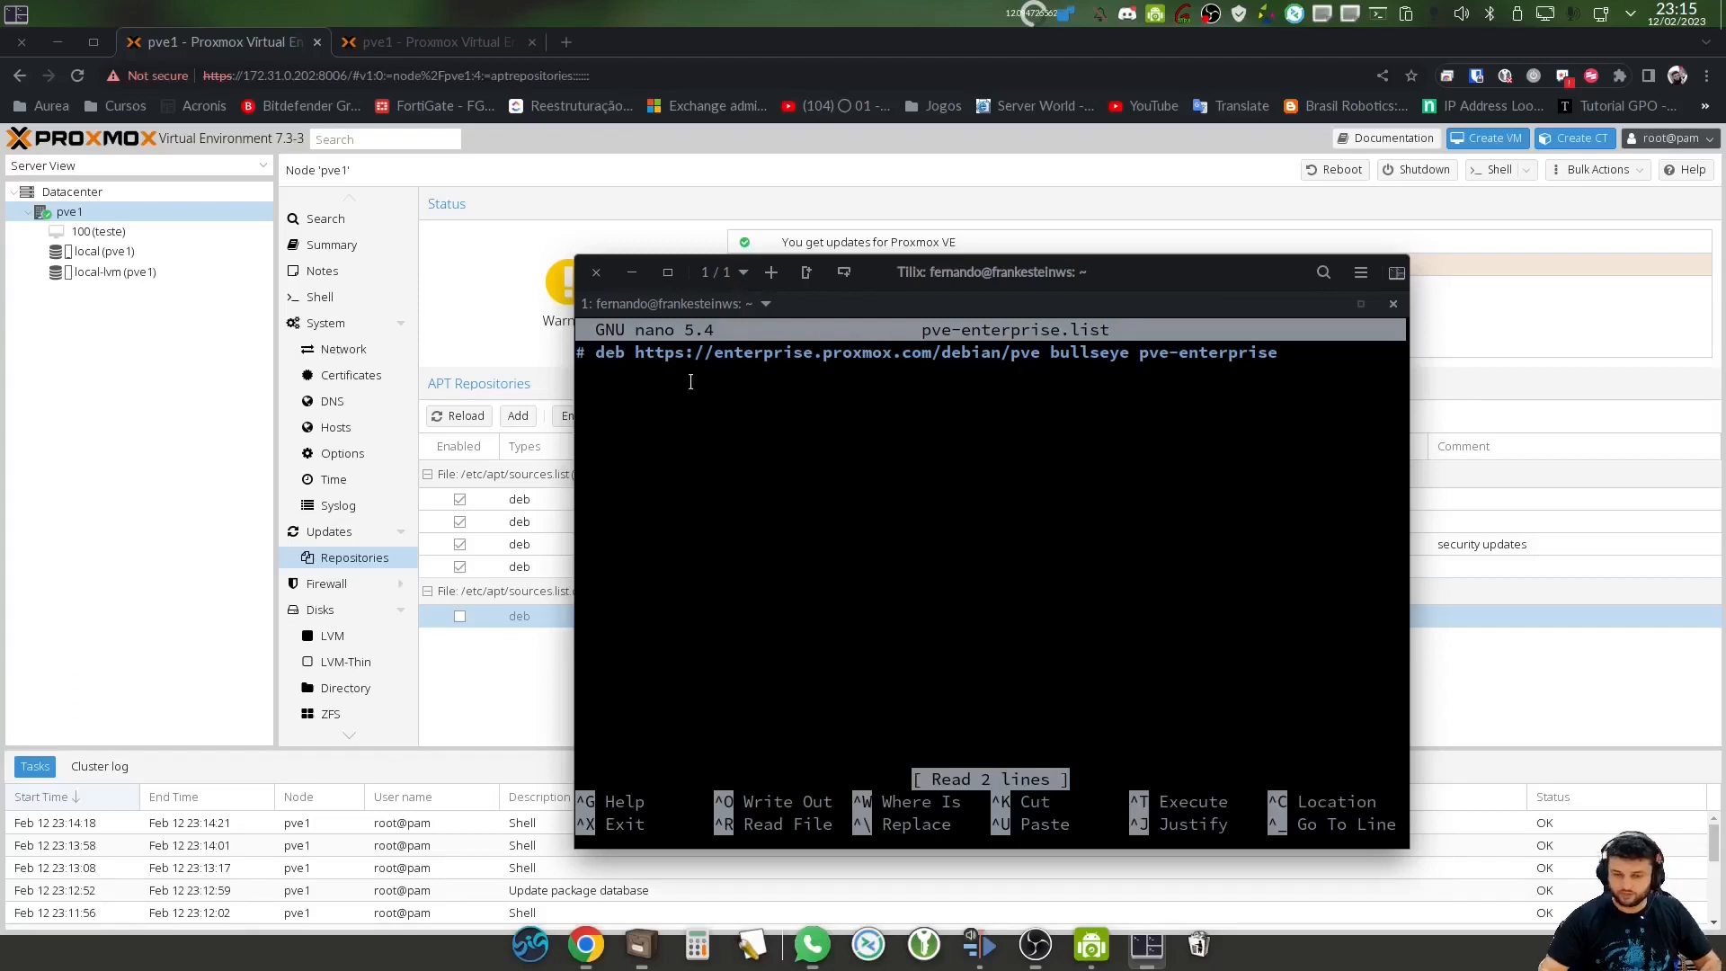
left_click(573, 616)
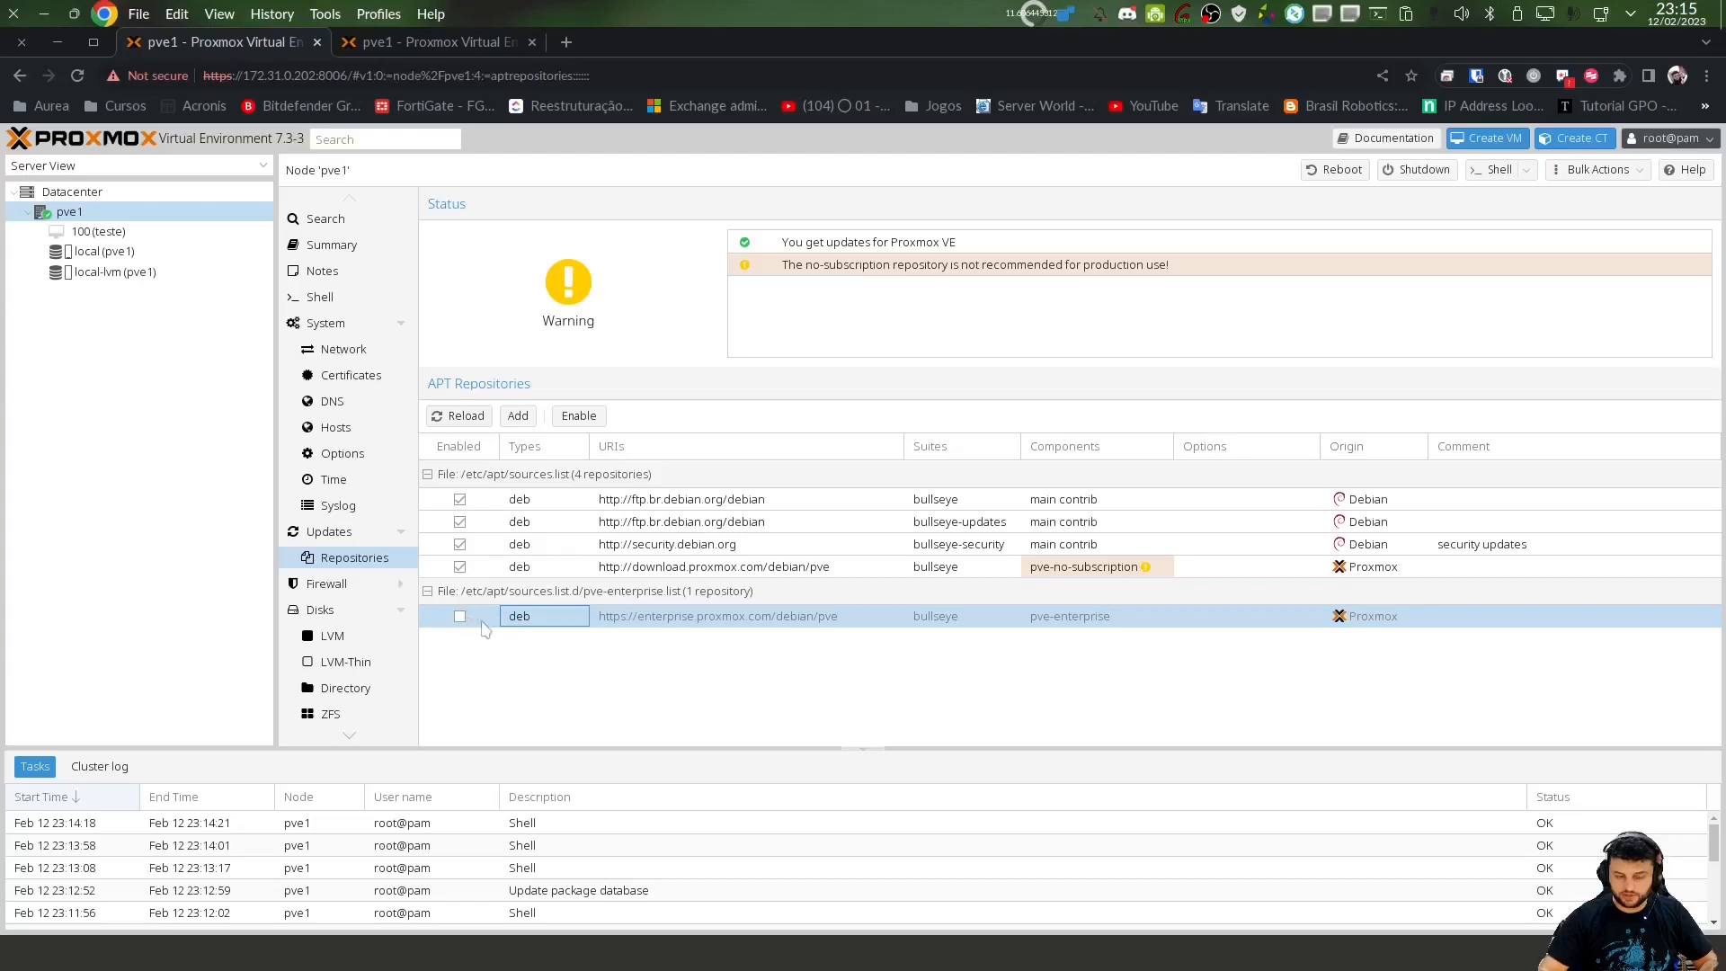
key("alt+Tab")
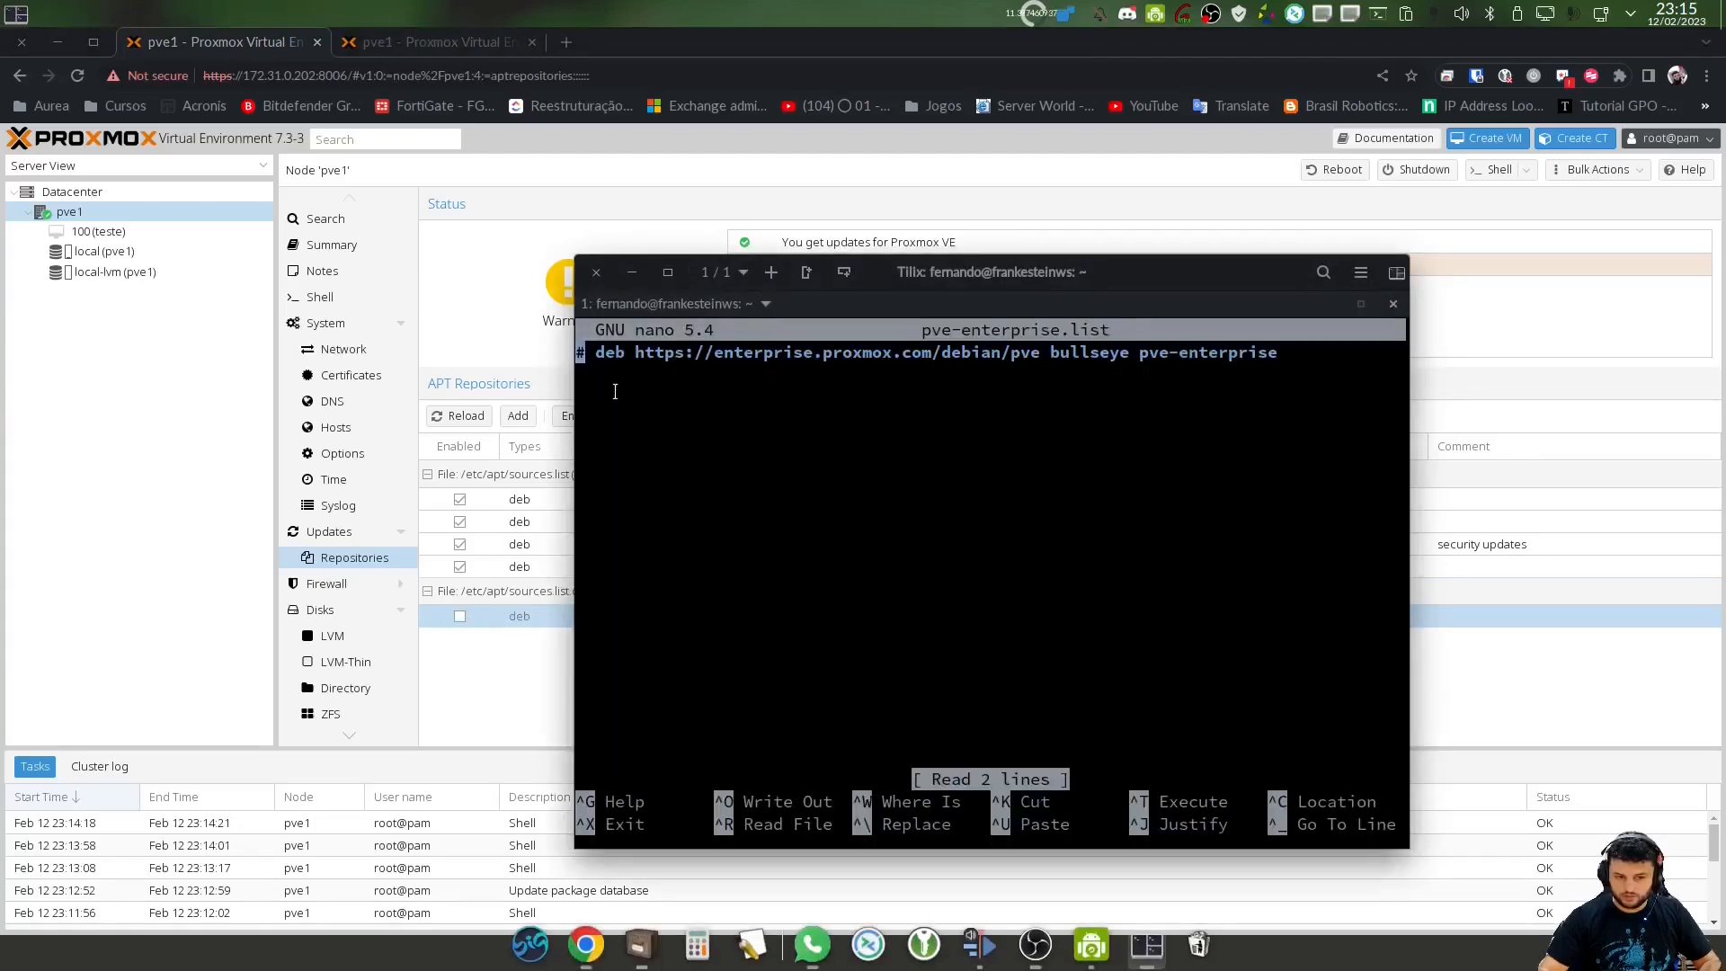
key("ctrl+x")
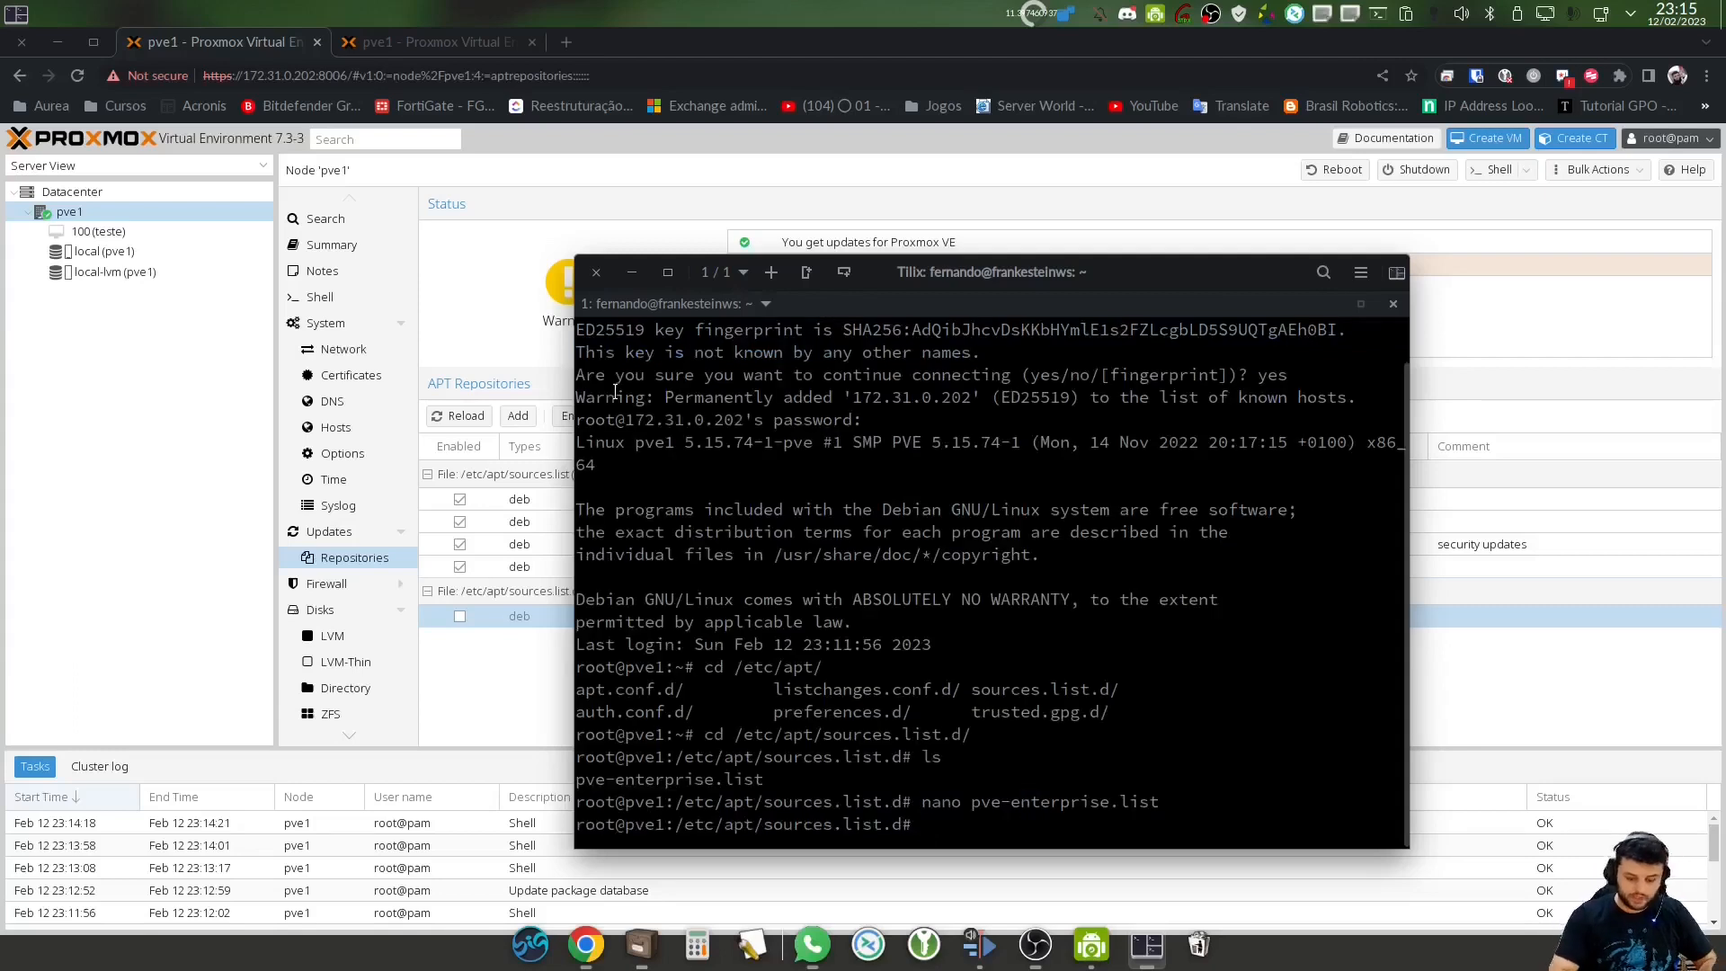
Abandon deleting pve-enterprise.list, move up to /etc/apt and list its contents
type("rm pve-enterprise.list")
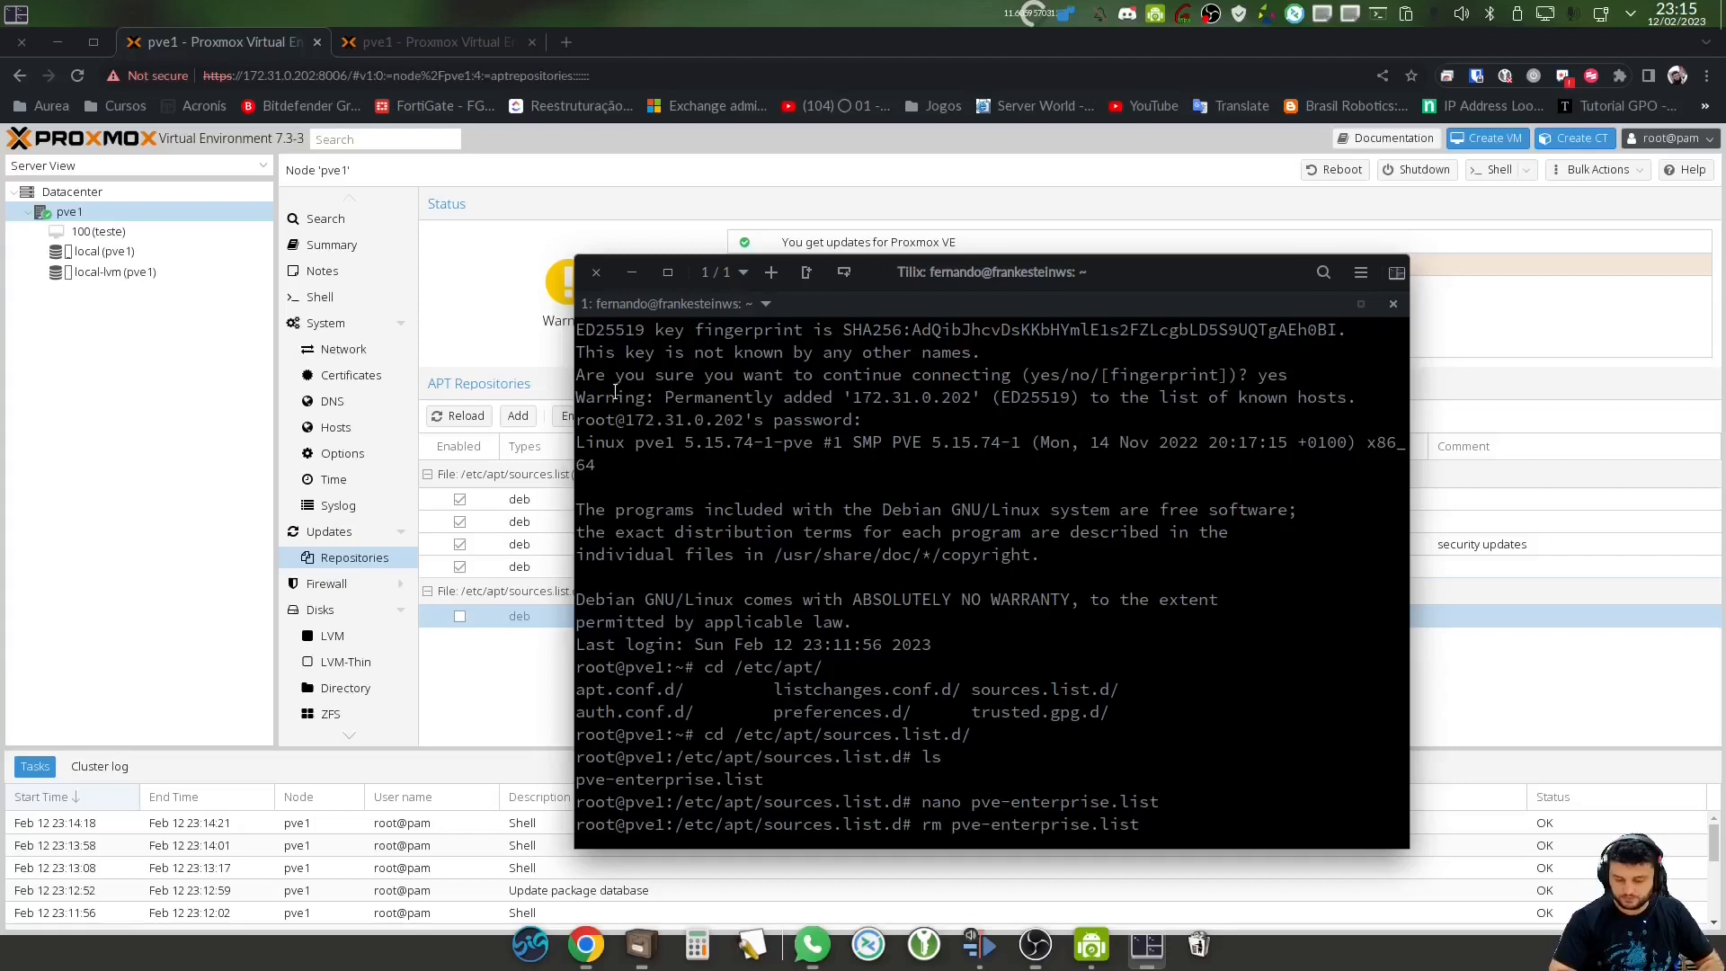
key("ctrl+c")
type("cd ..")
key("Return")
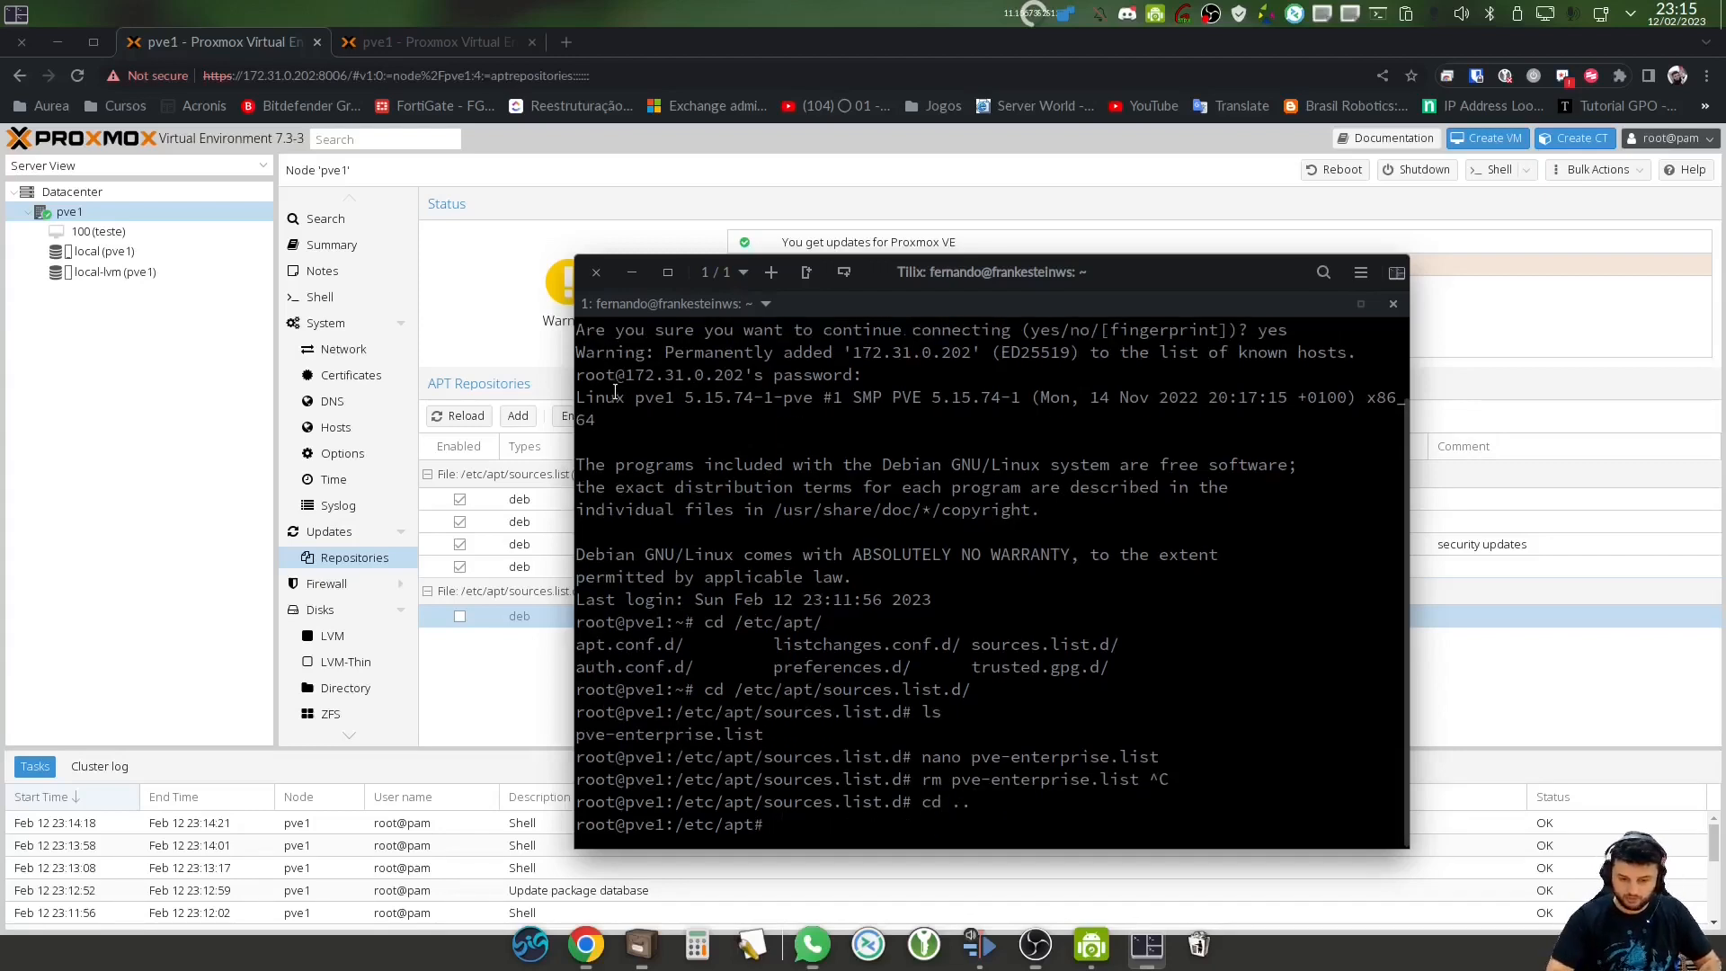
type("ls")
key("Return")
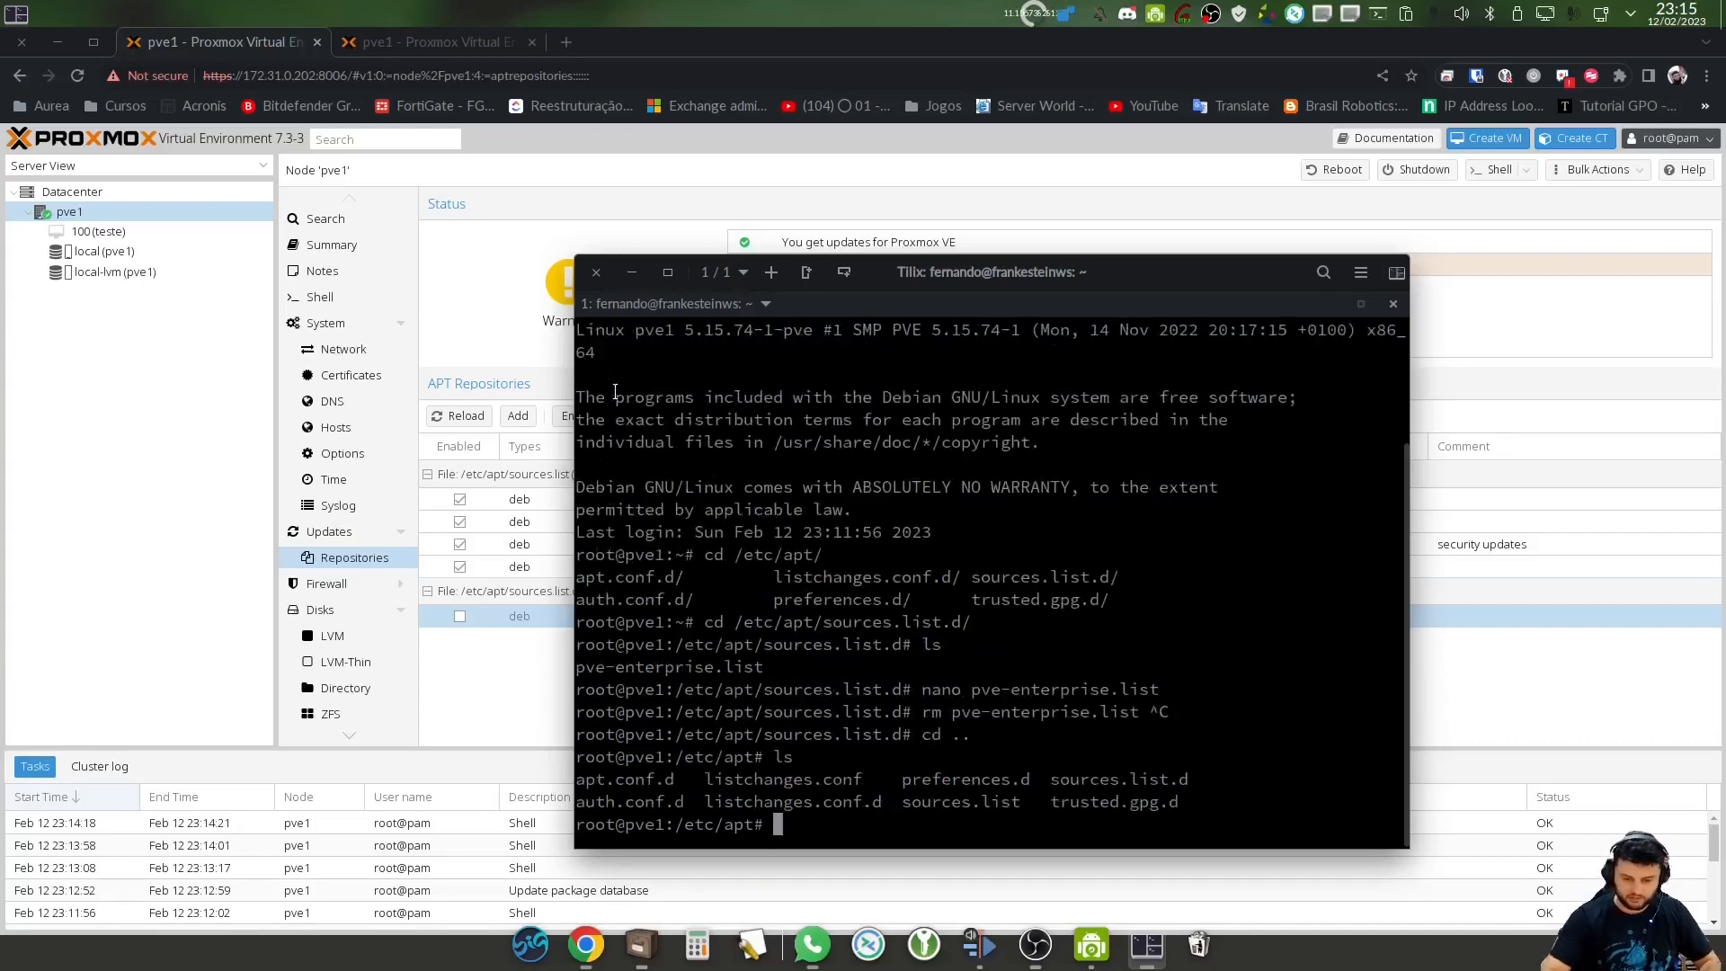
Point out sources.list and sources.list.d, then open sources.list in nano
left_click_drag(1022, 802, 905, 807)
left_click_drag(1051, 781, 1199, 784)
left_click(1016, 805)
mouse_move(1019, 804)
left_mouse_down()
mouse_move(893, 805)
mouse_move(990, 805)
left_mouse_up()
left_click(915, 805)
left_click(939, 746)
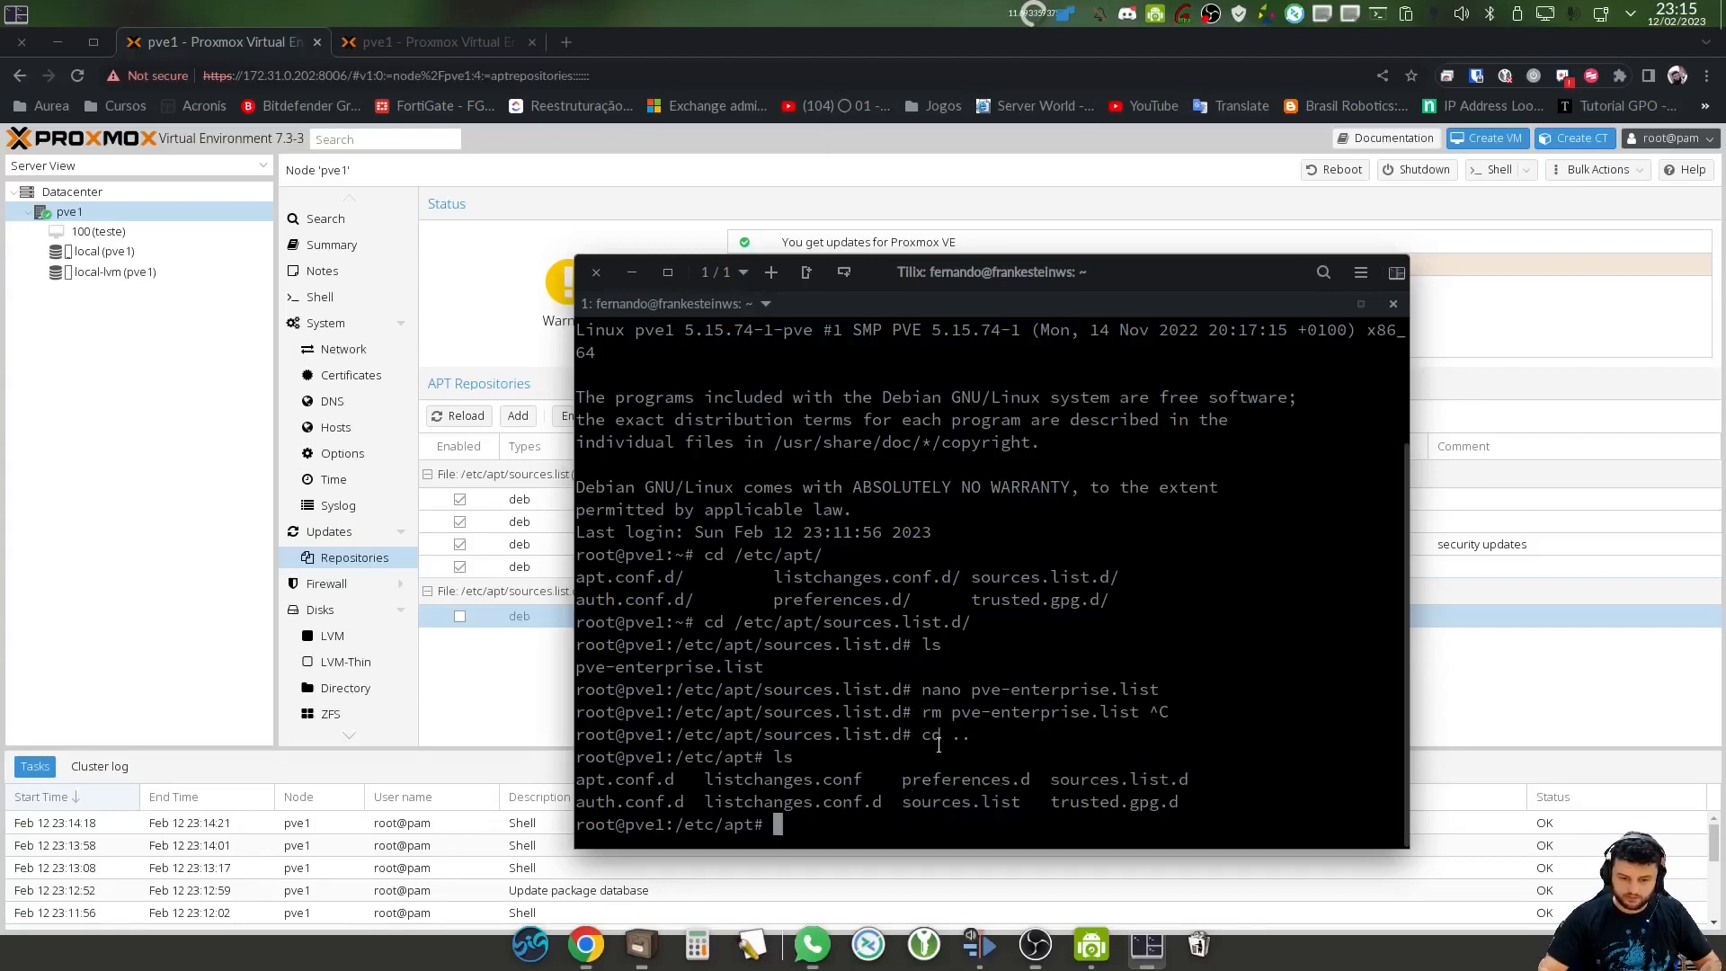
type("nano sou")
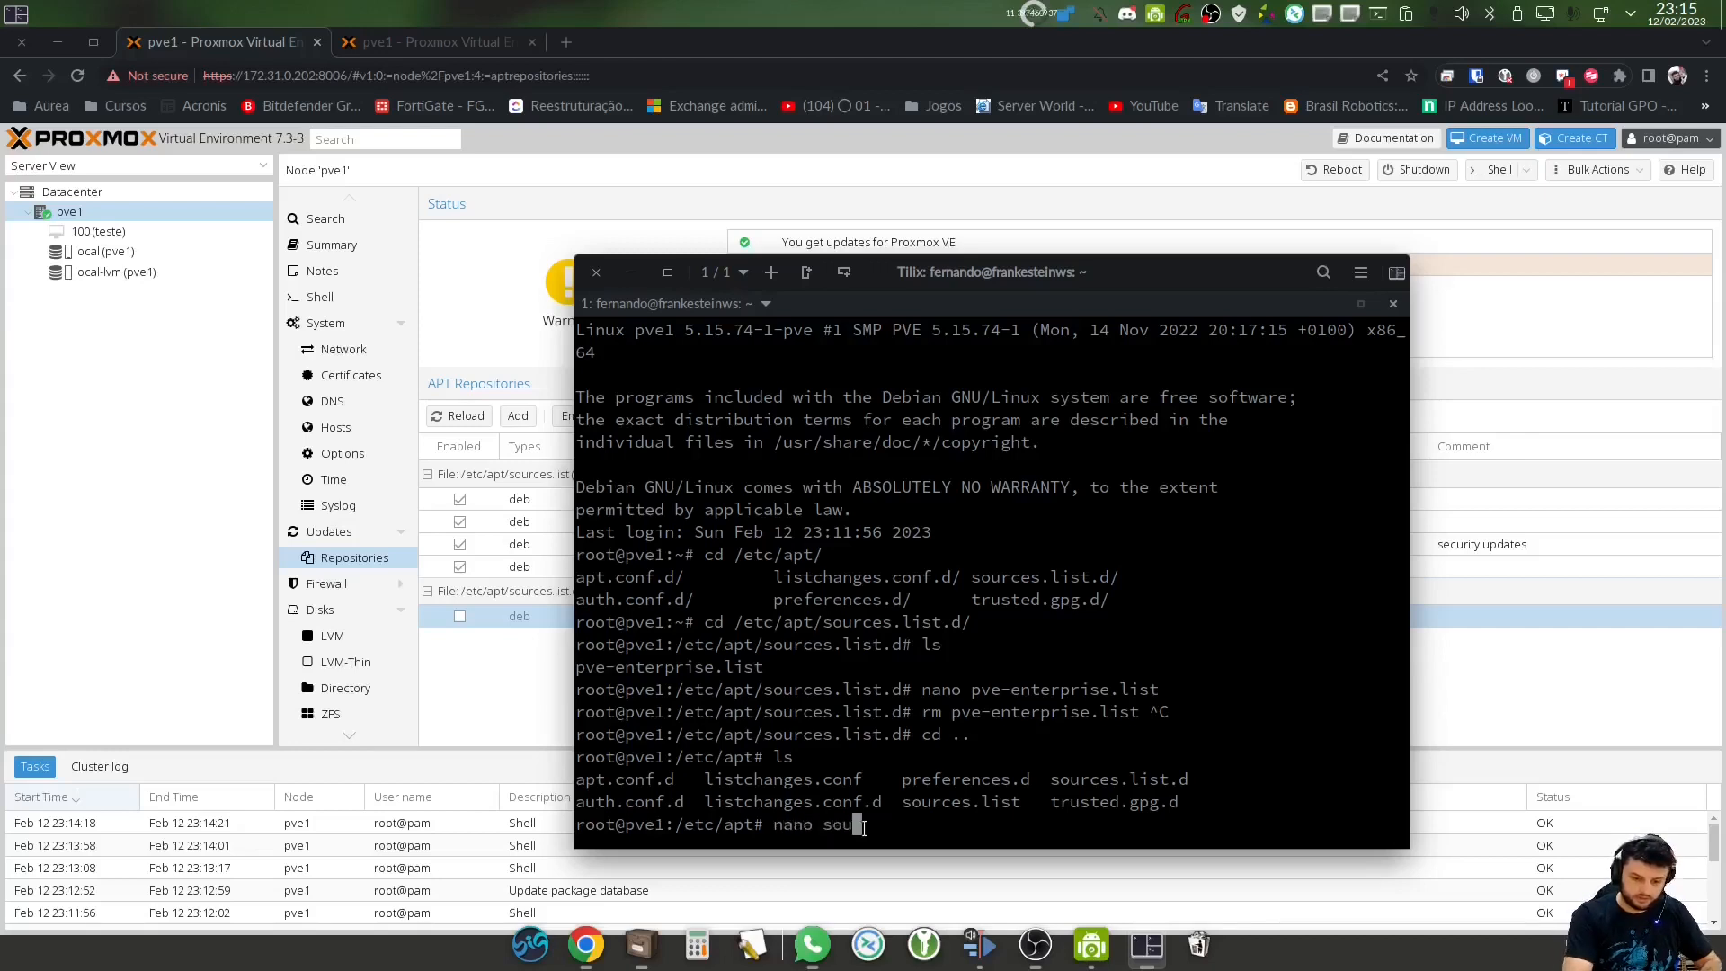
key("Tab")
key("Return")
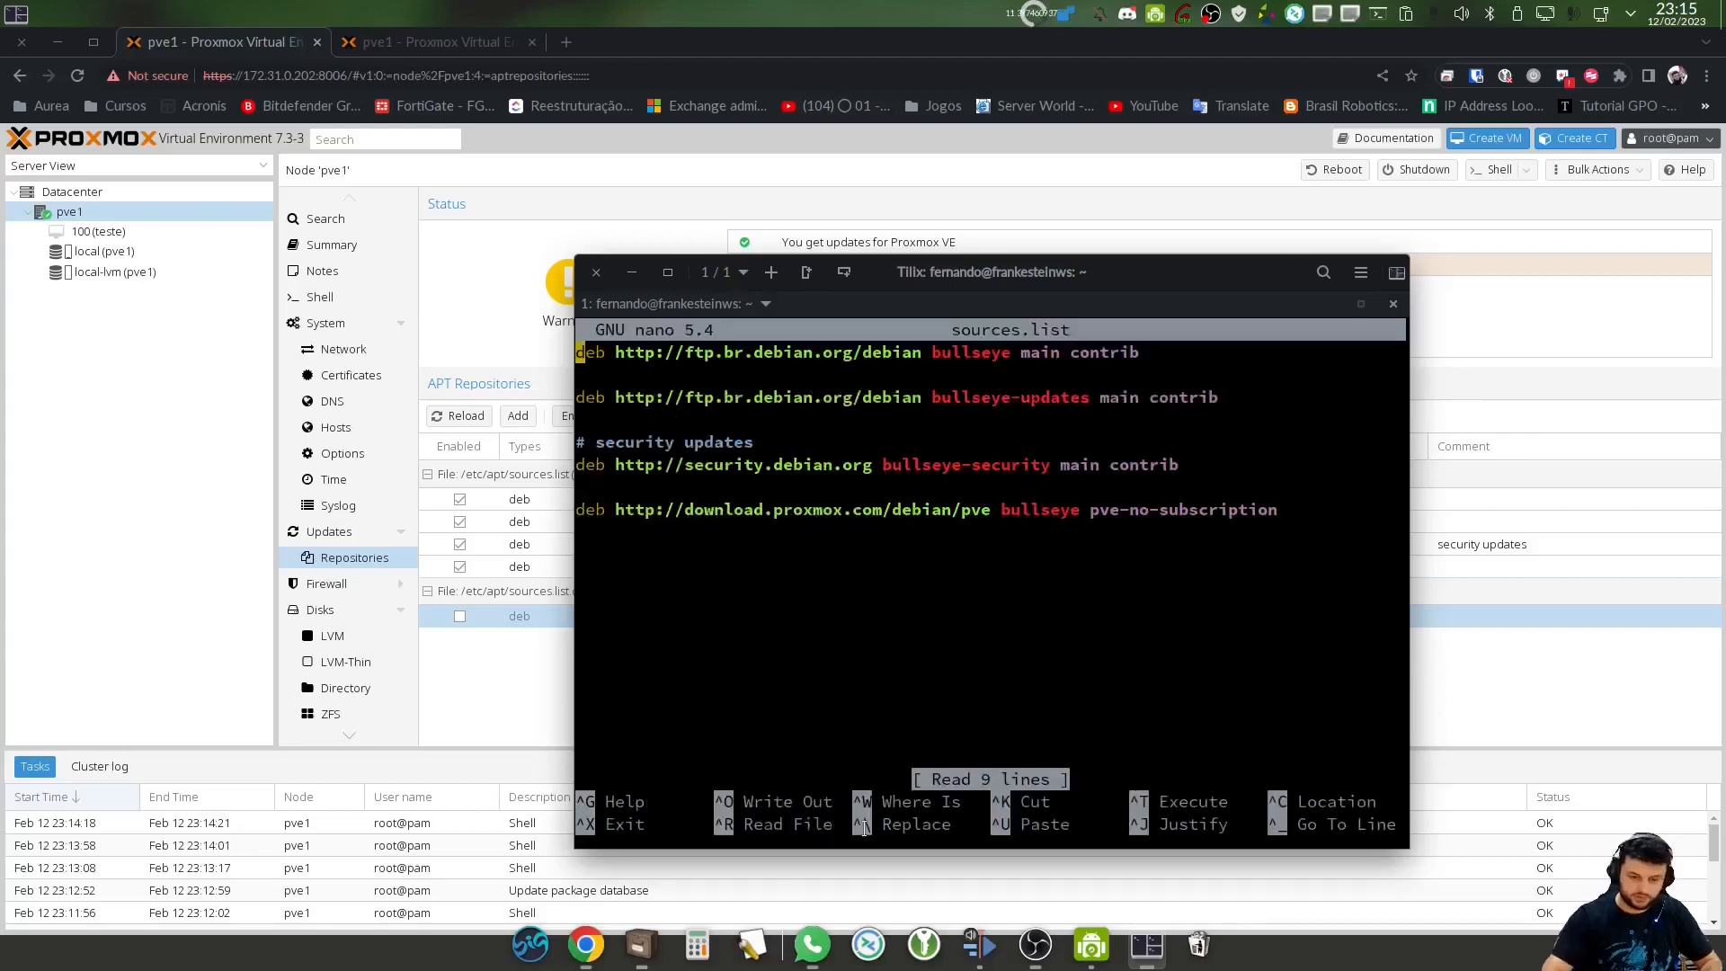
Move the terminal aside and review the pve-no-subscription entry in sources.list
left_click_drag(896, 271, 1236, 284)
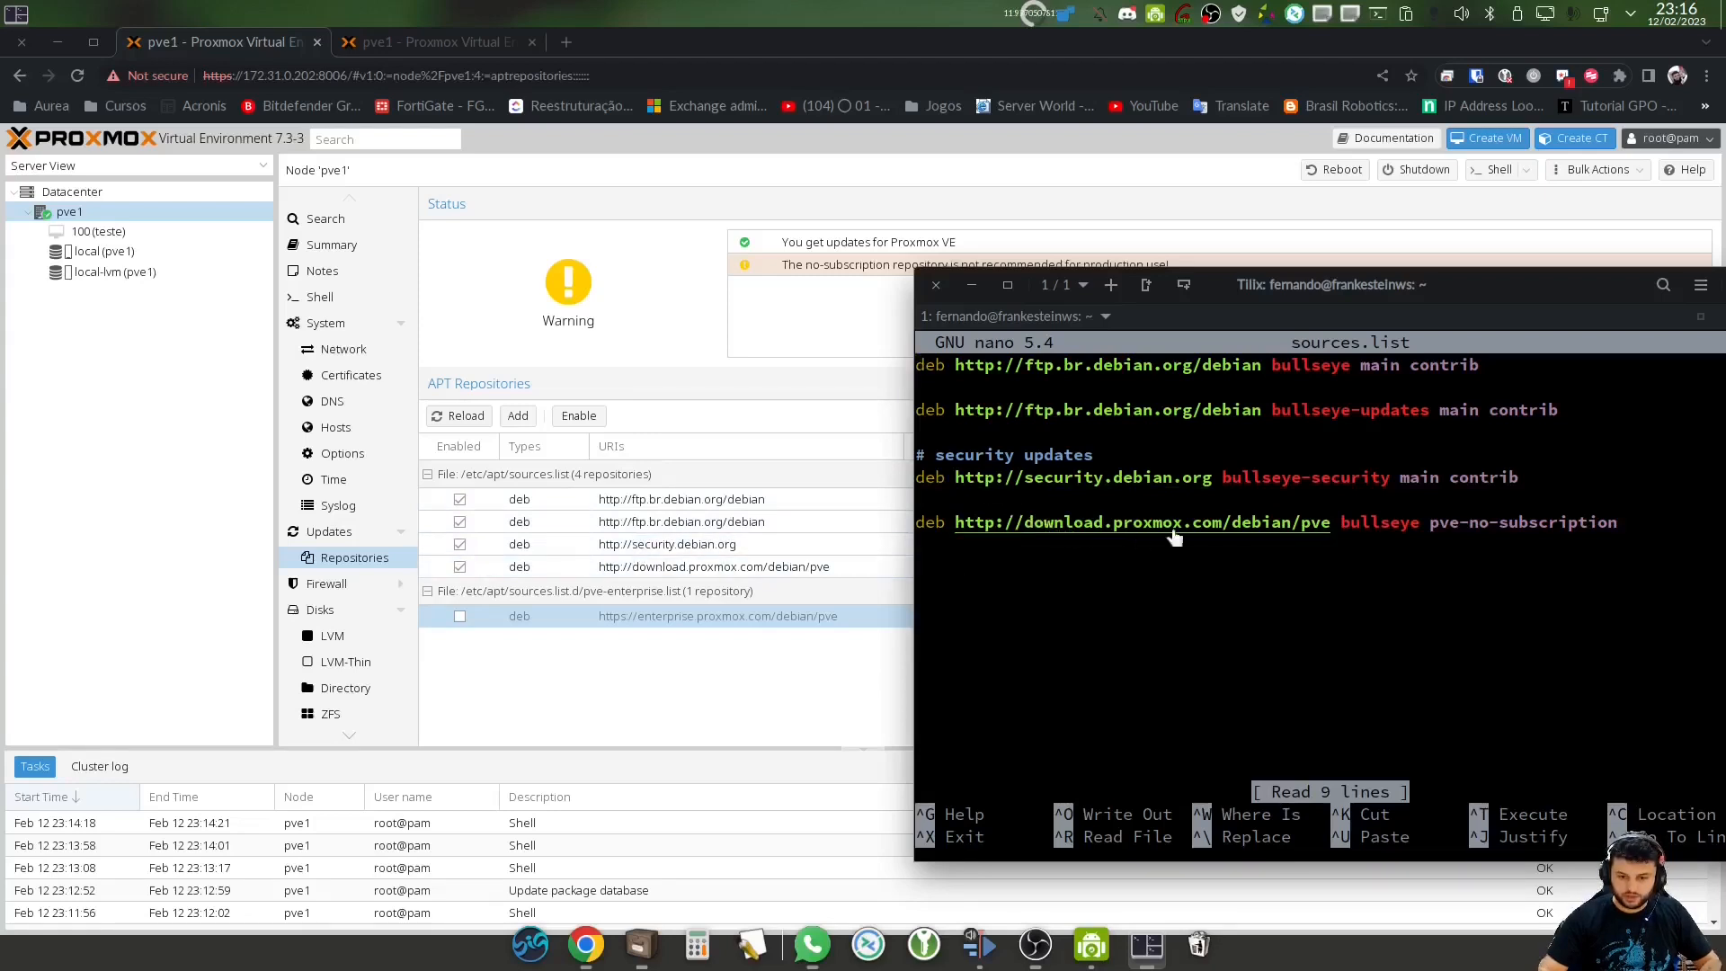
left_click_drag(1341, 523, 1599, 523)
left_click(1416, 581)
key("Down")
key("Down")
key("Down")
key("Down")
key("Down")
key("Down")
key("Down")
key("Down")
key("Down")
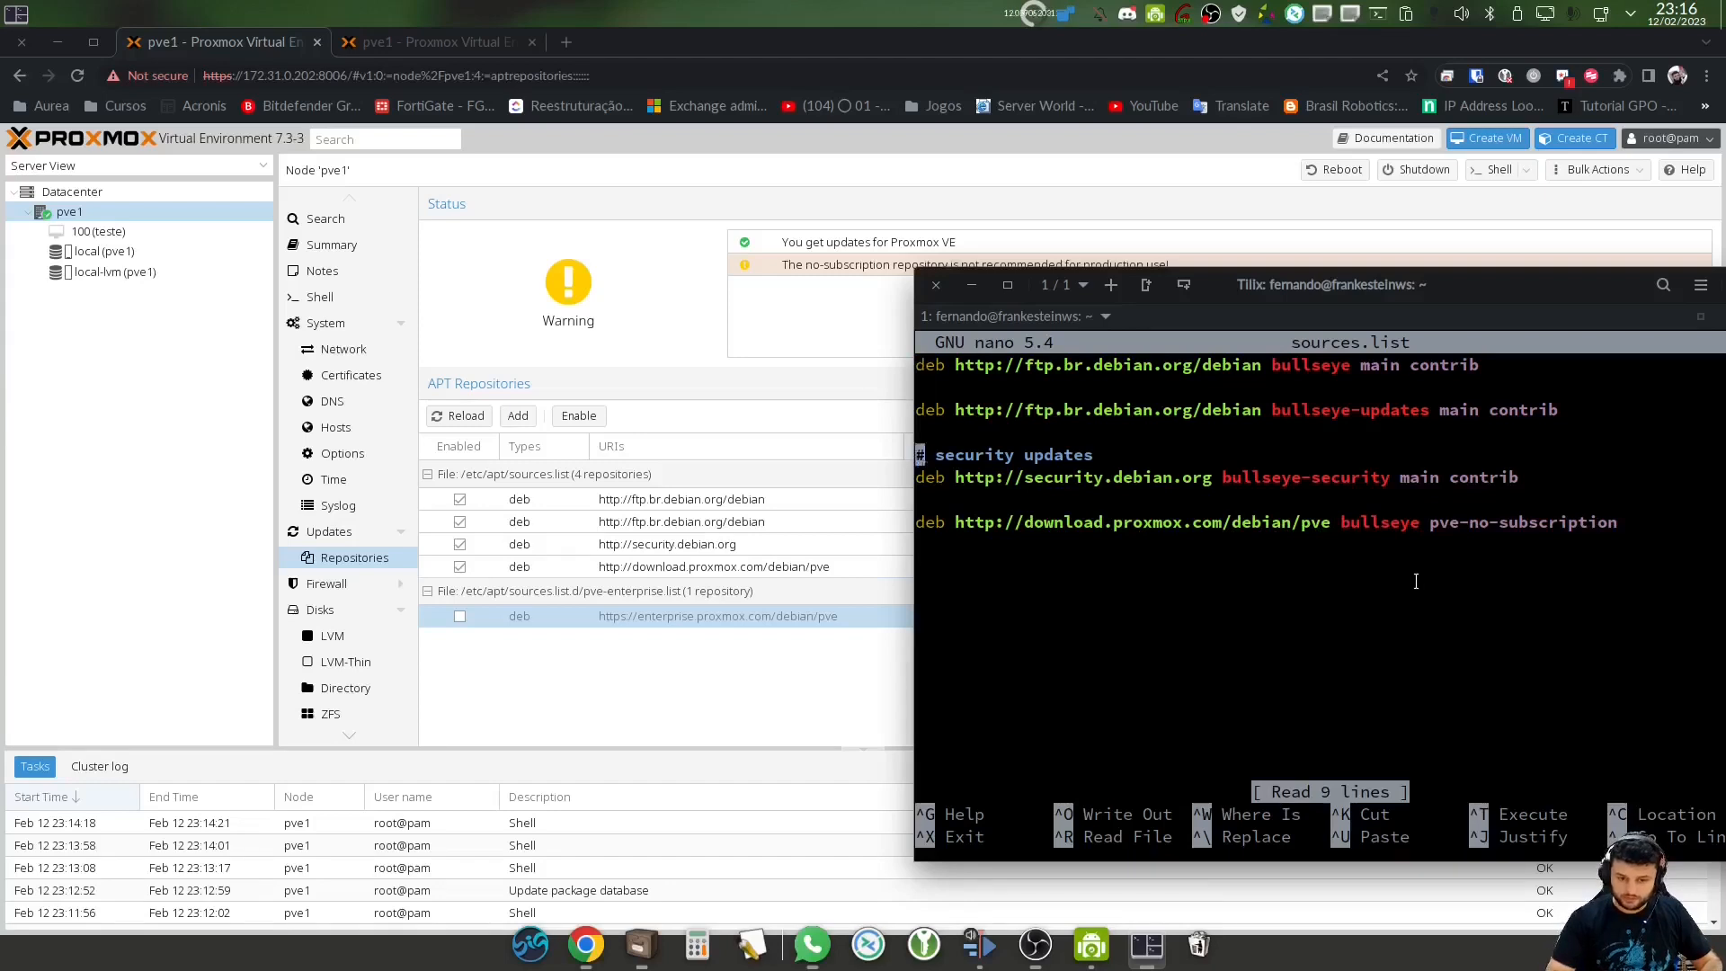
Remove the stray 'deb' text and exit nano, saving sources.list
type("deb")
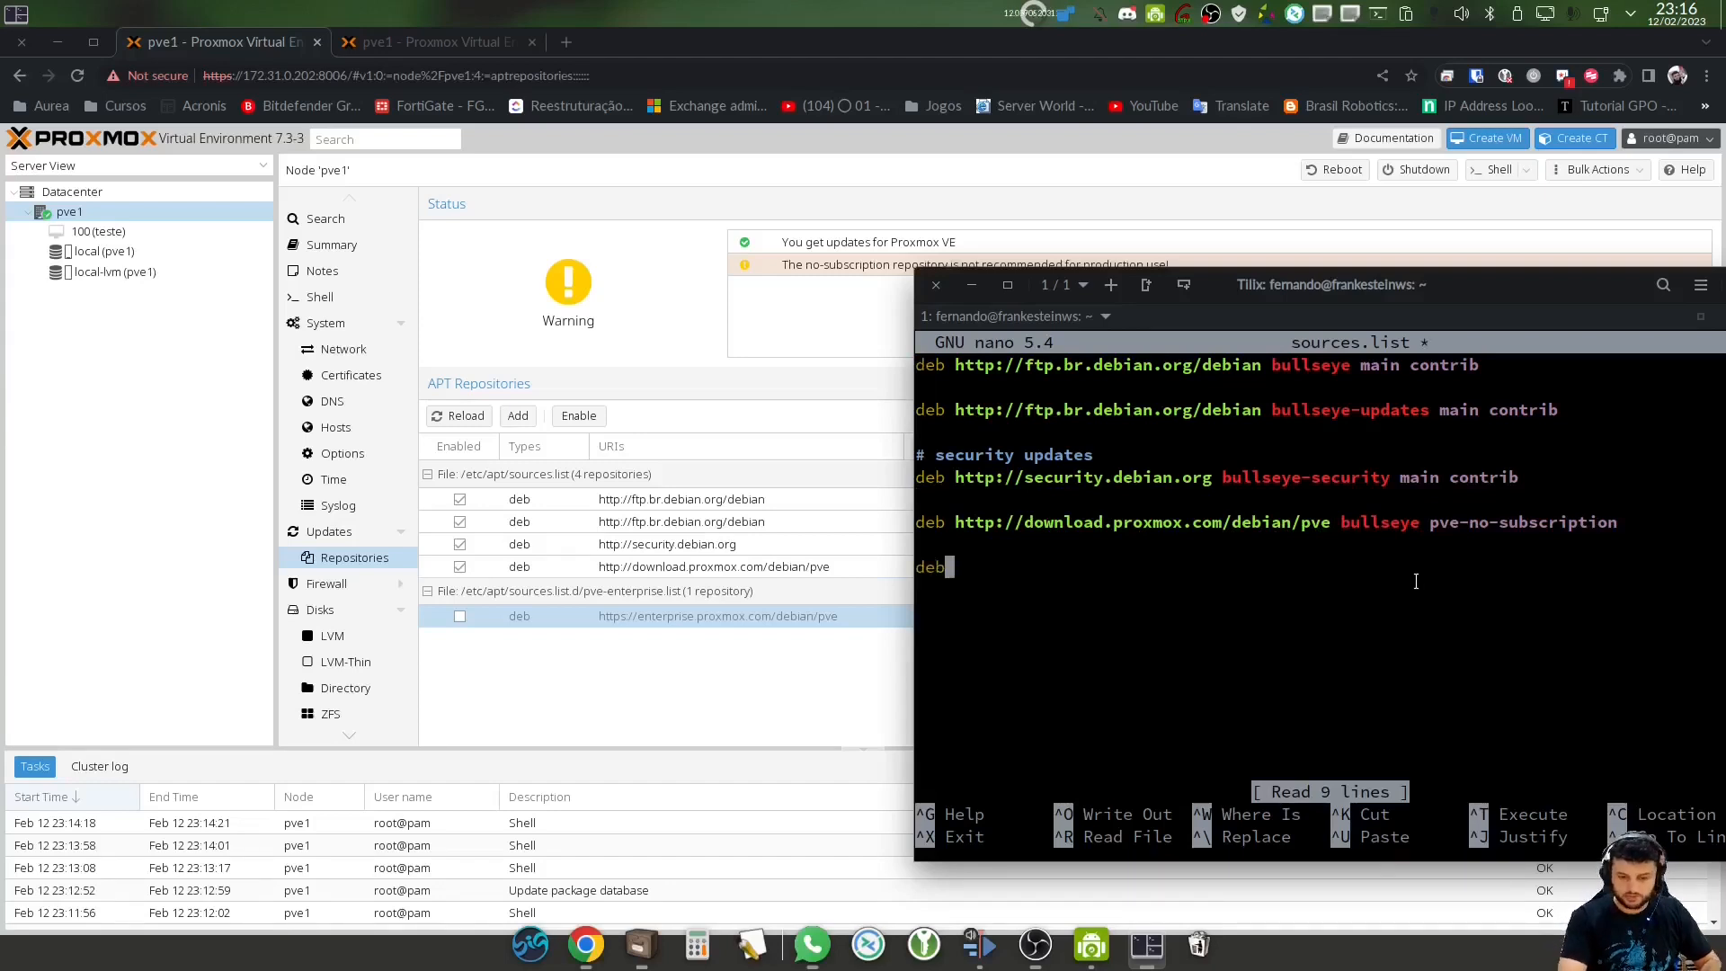
key("BackSpace")
key("BackSpace")
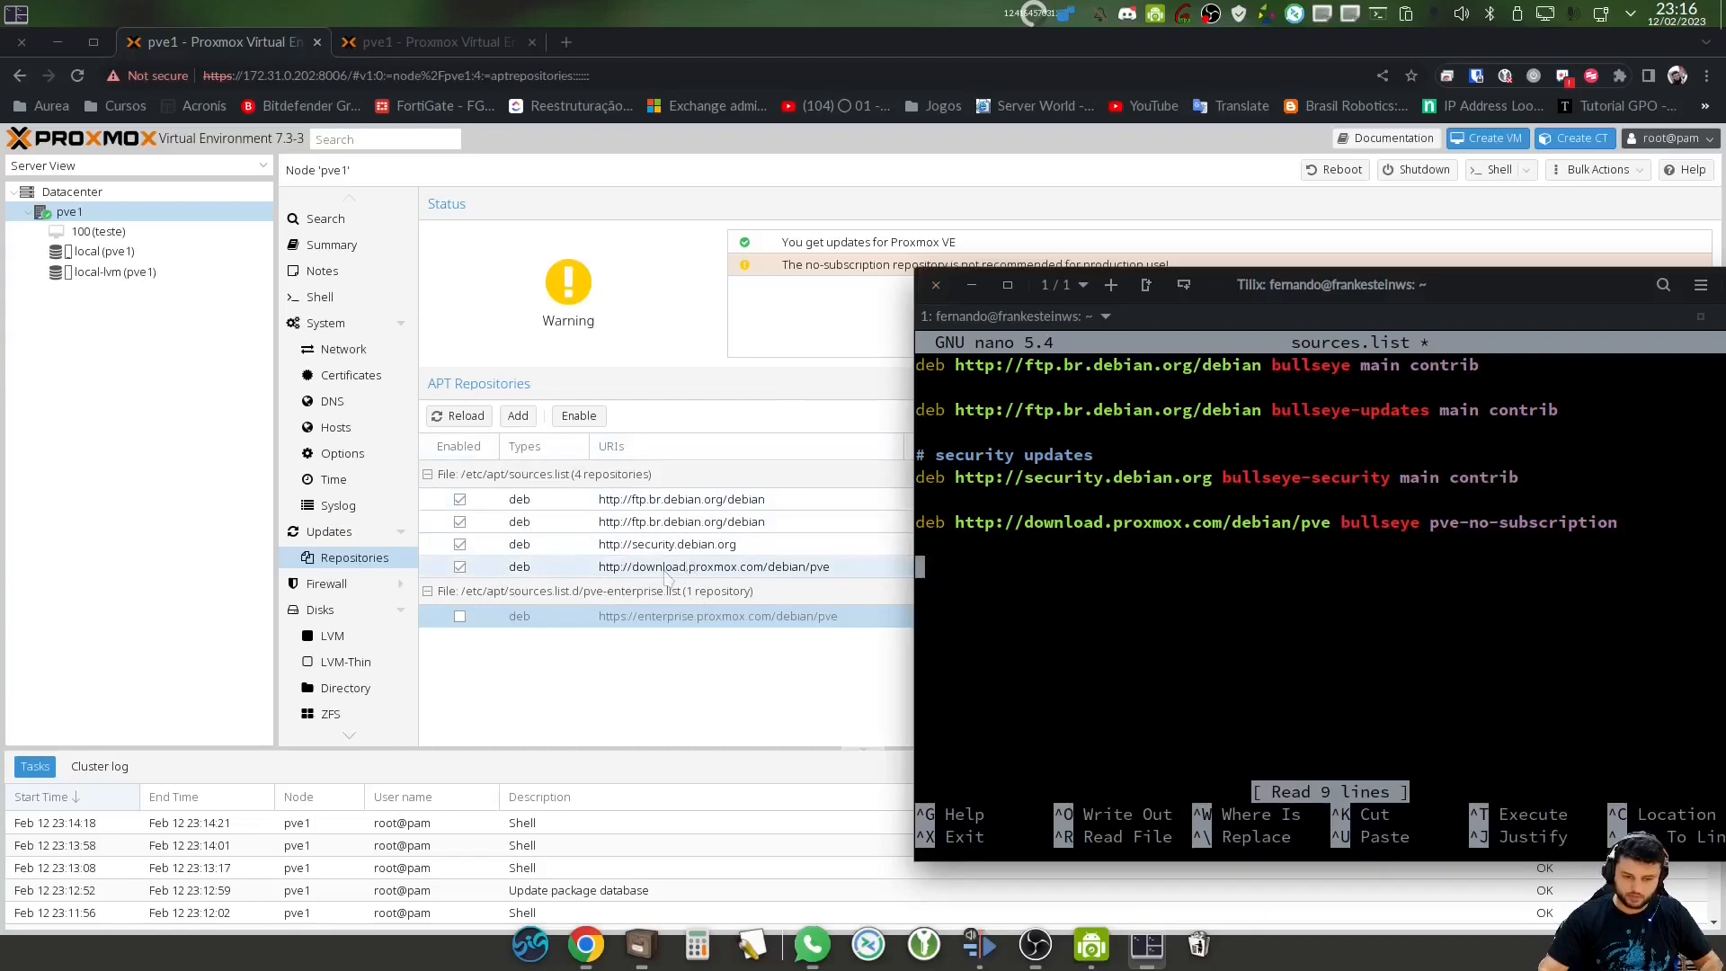
key("ctrl+x")
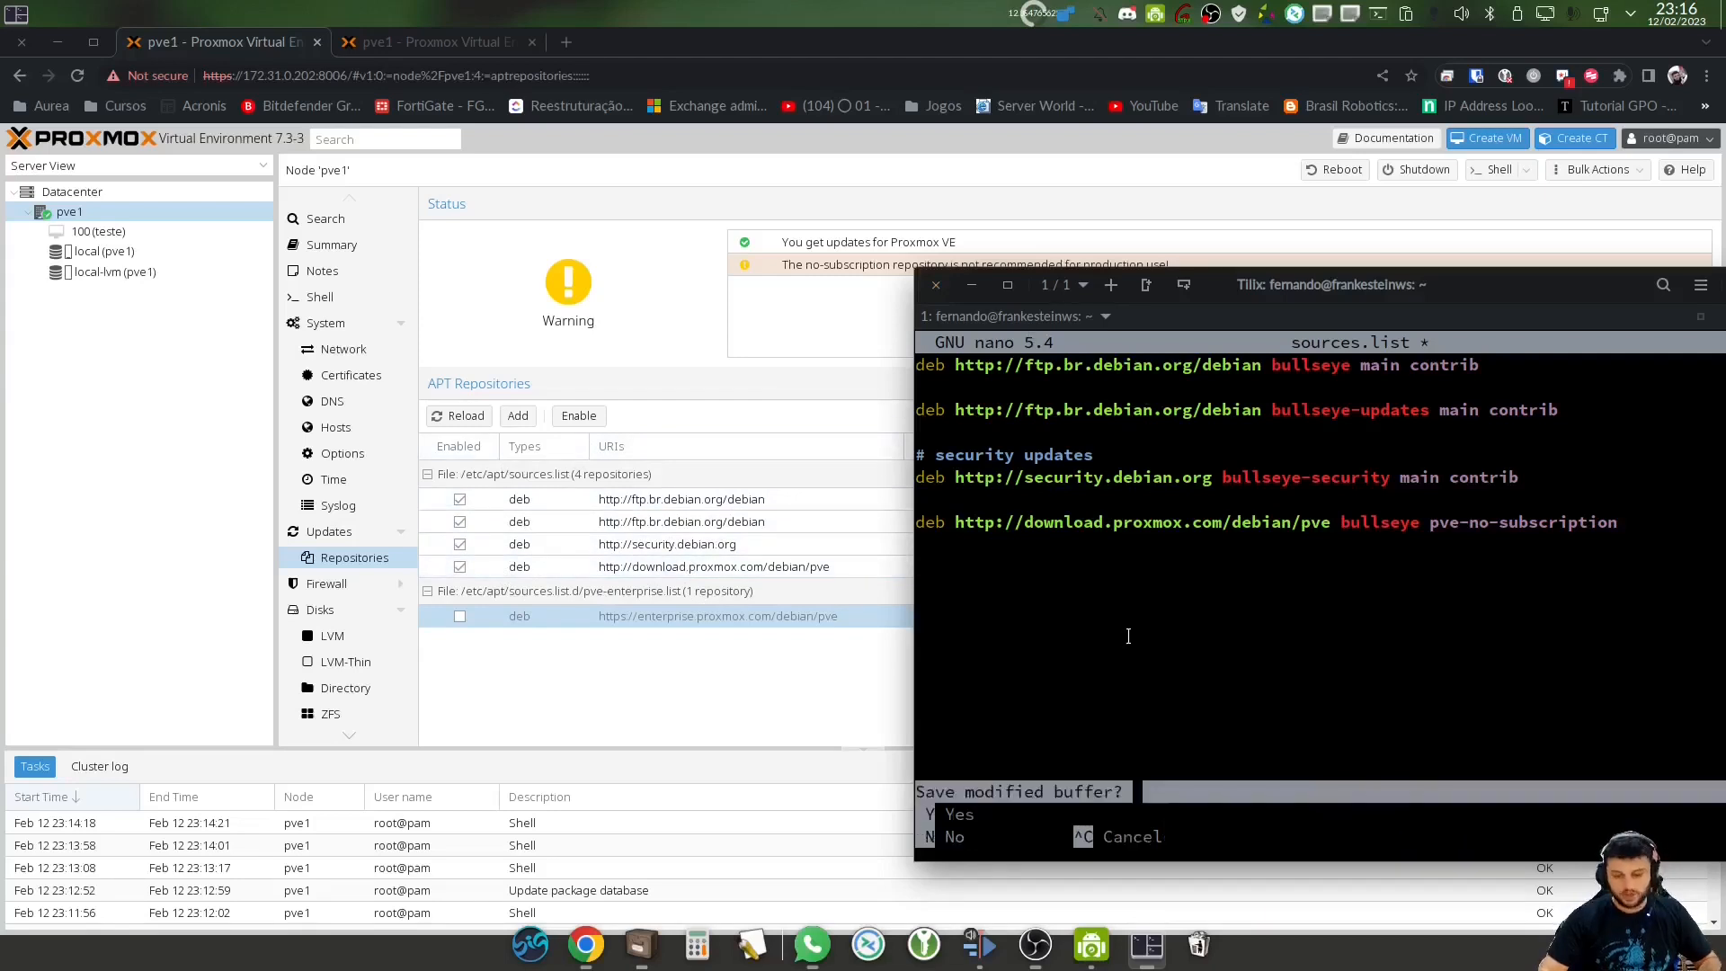
key("y")
key("Return")
key("Return")
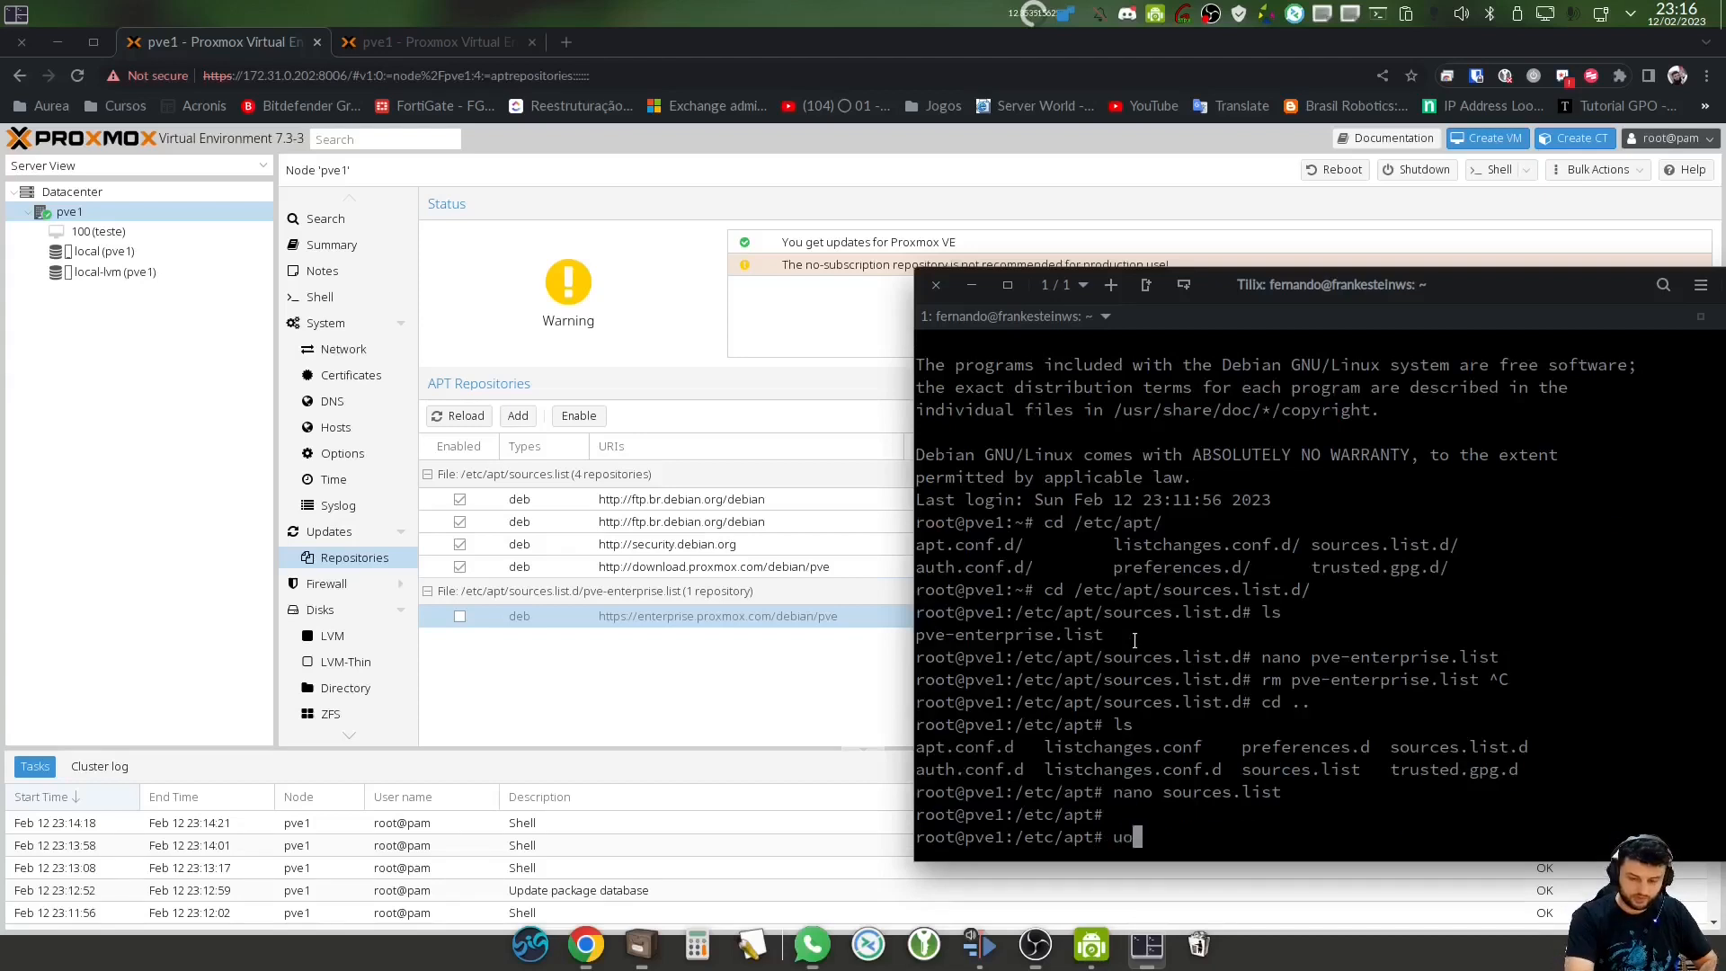
Run apt update and note the bullseye-security source and suggested upgradable command
type("apt update")
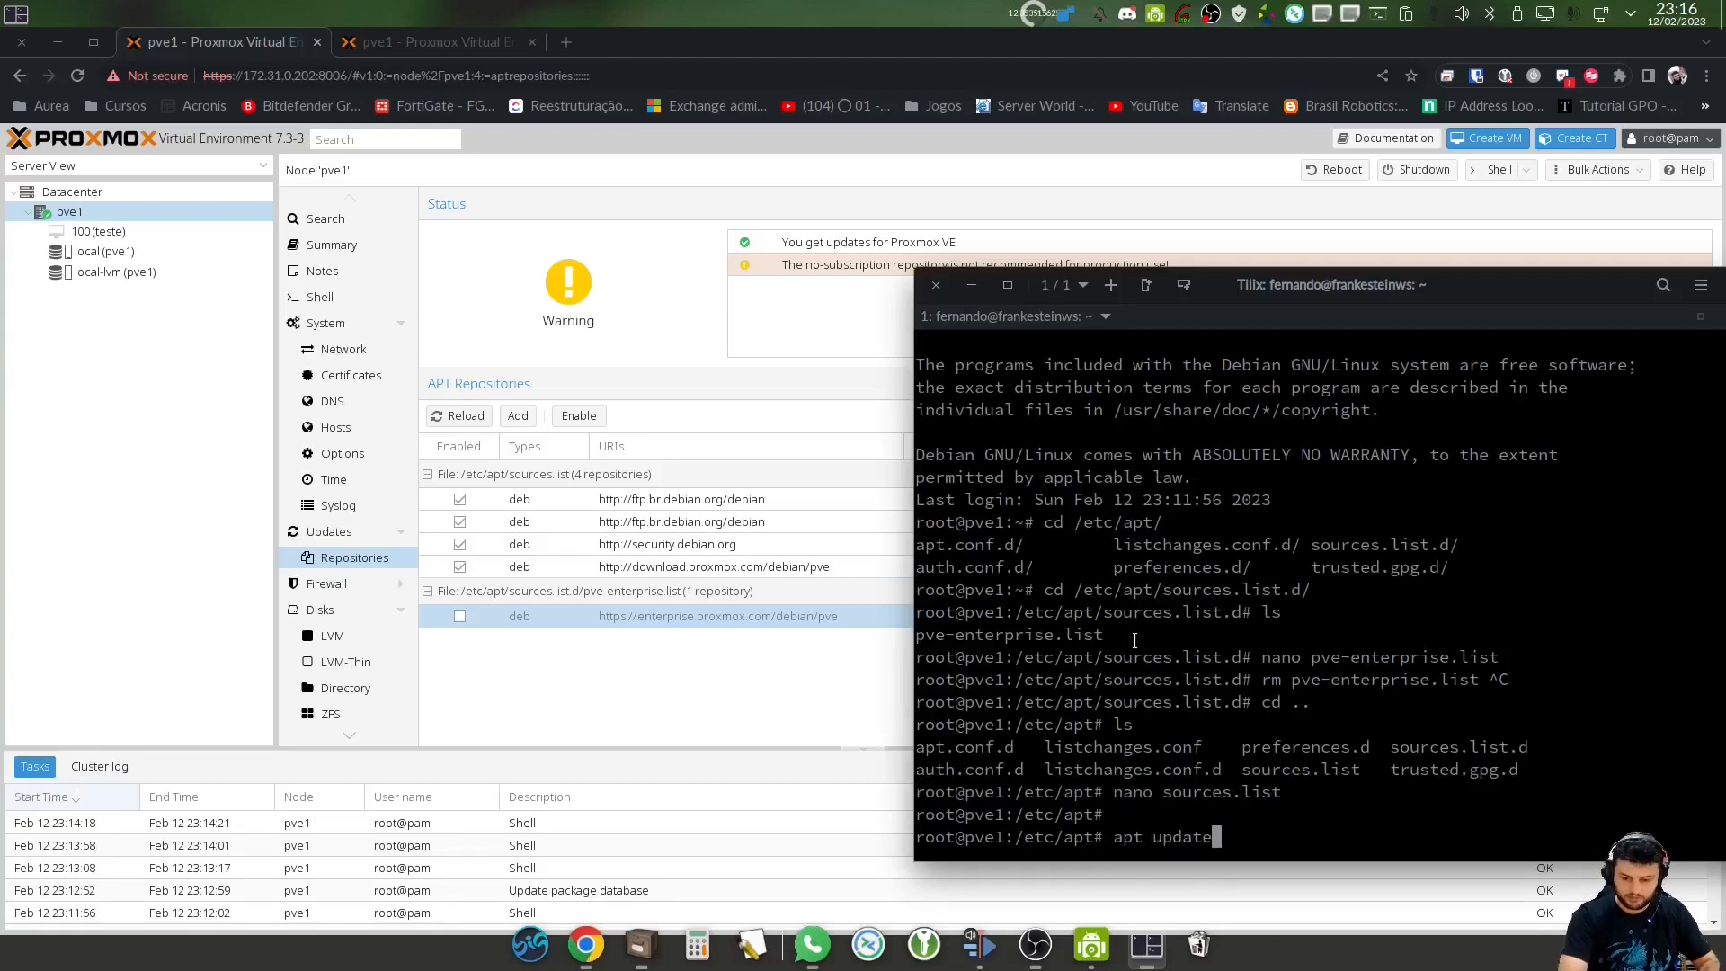
key("Return")
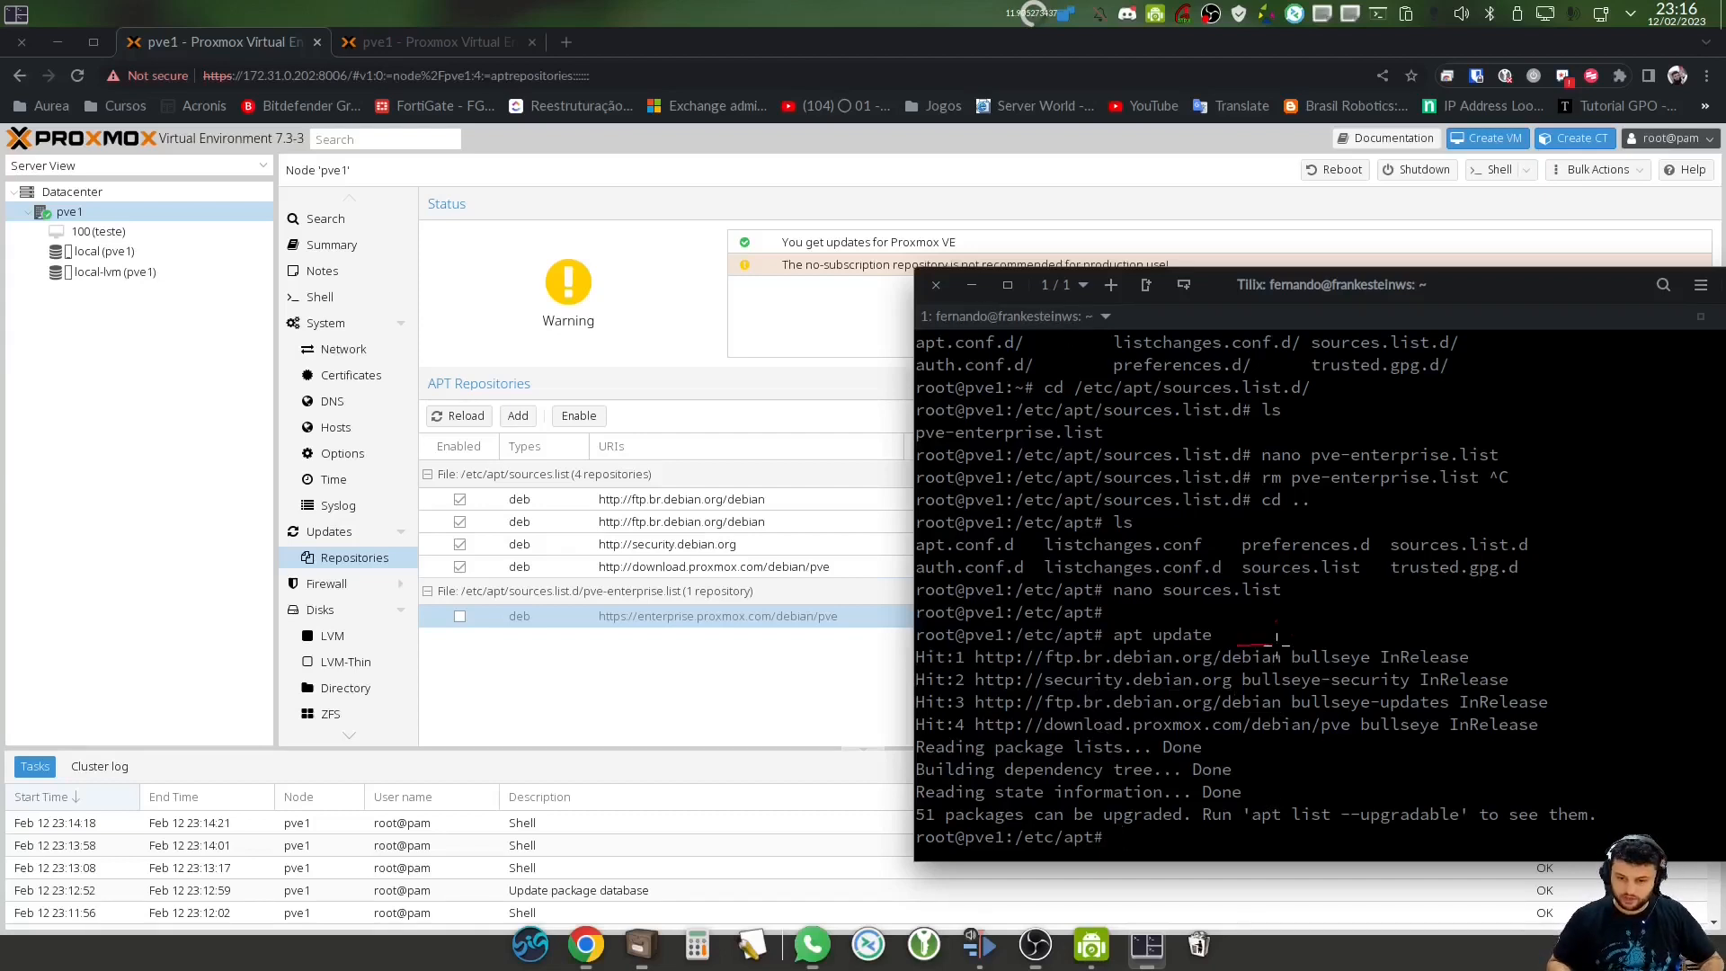
mouse_move(1280, 663)
left_mouse_down()
mouse_move(1265, 666)
mouse_move(1465, 704)
mouse_move(1418, 737)
left_mouse_up()
mouse_move(1249, 794)
left_mouse_down()
mouse_move(1291, 843)
mouse_move(1453, 840)
mouse_move(1487, 814)
mouse_move(1259, 779)
left_mouse_up()
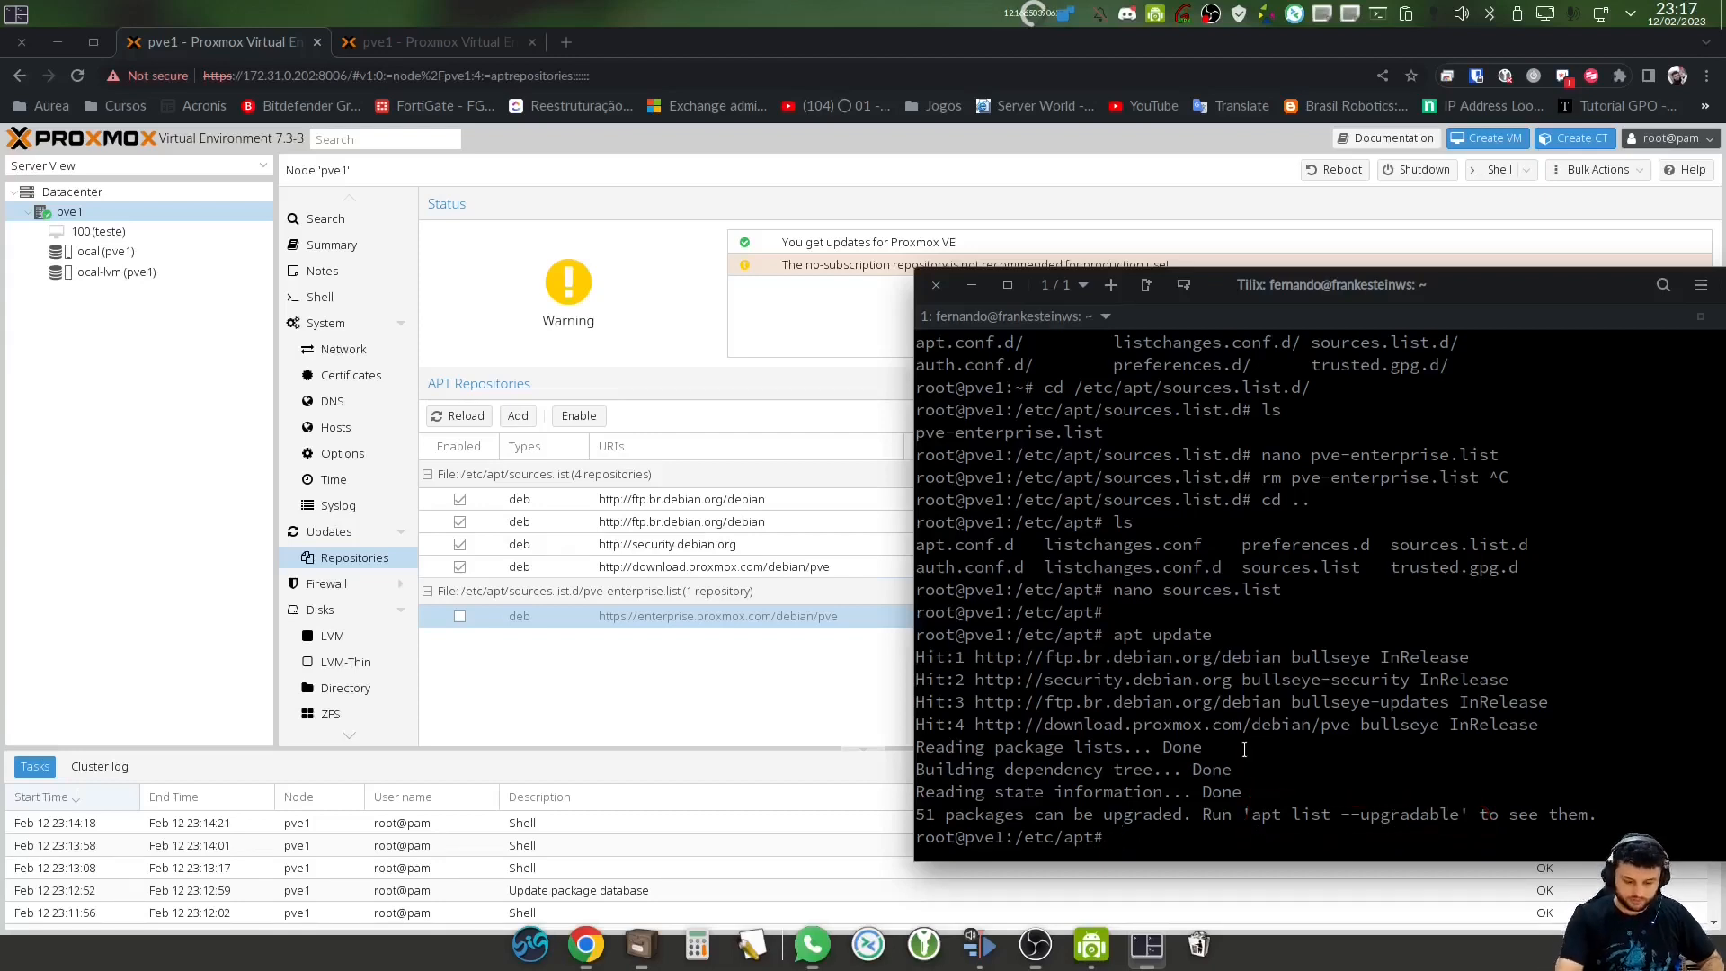
List the 51 upgradable packages with apt list --upgradable, then open pve1's Updates page
type("apt l")
key("BackSpace")
key("BackSpace")
key("BackSpace")
key("BackSpace")
key("BackSpace")
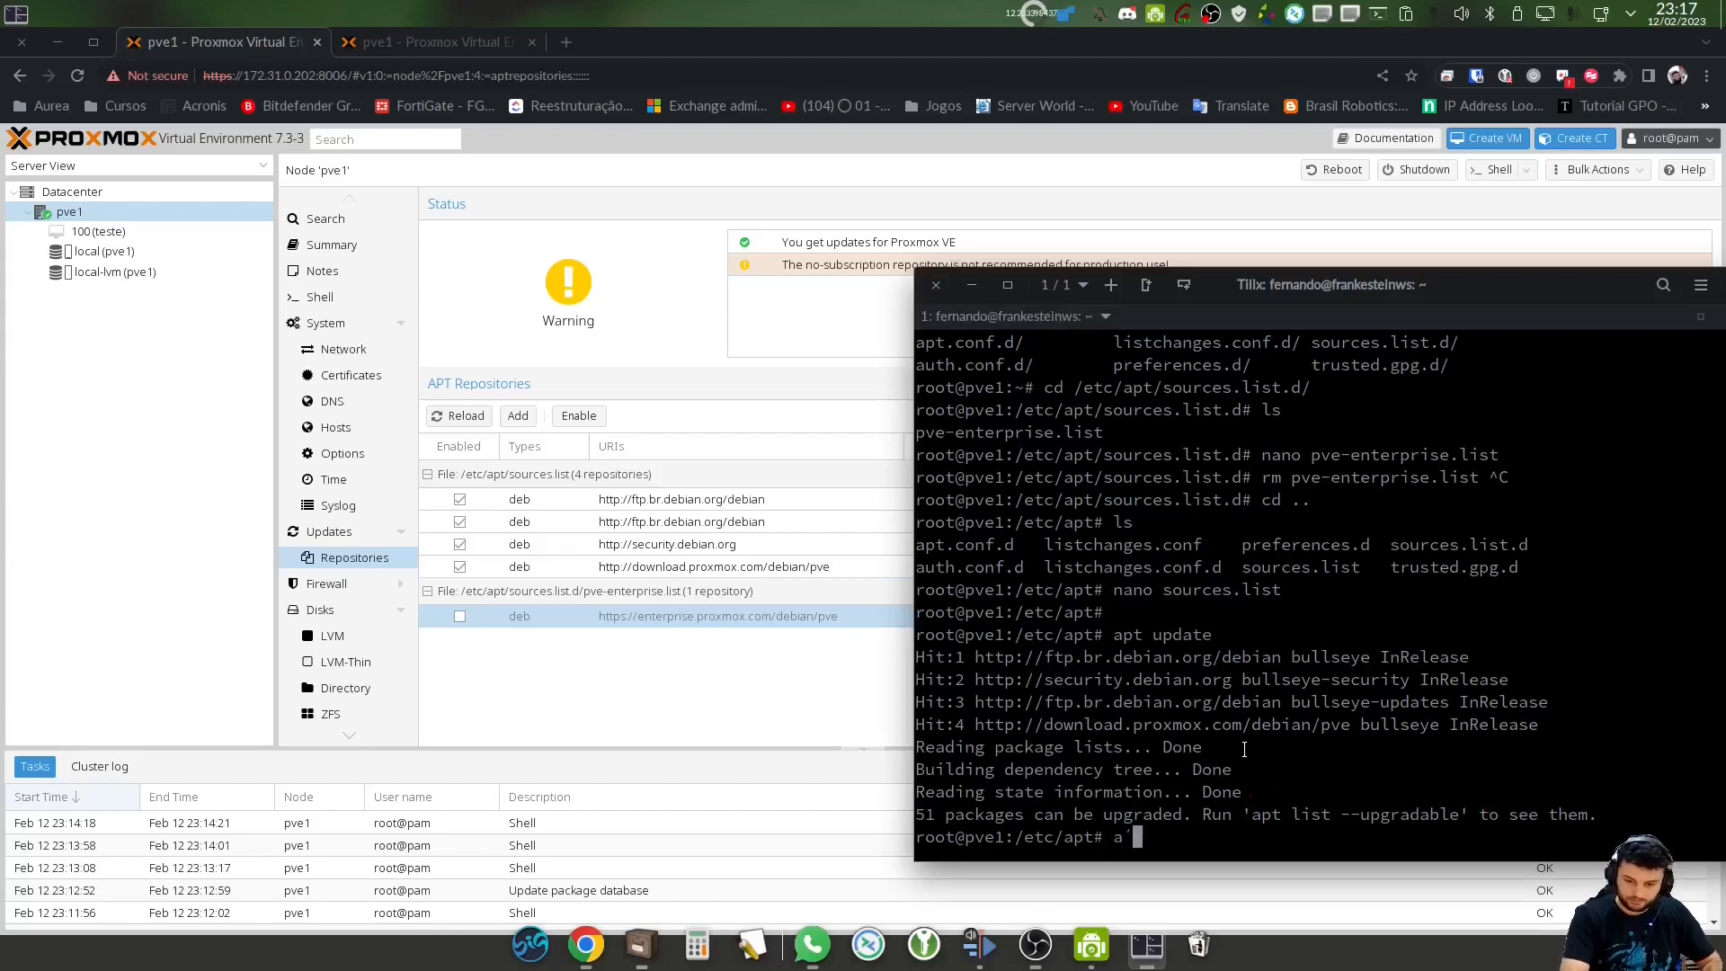
type("apt lis")
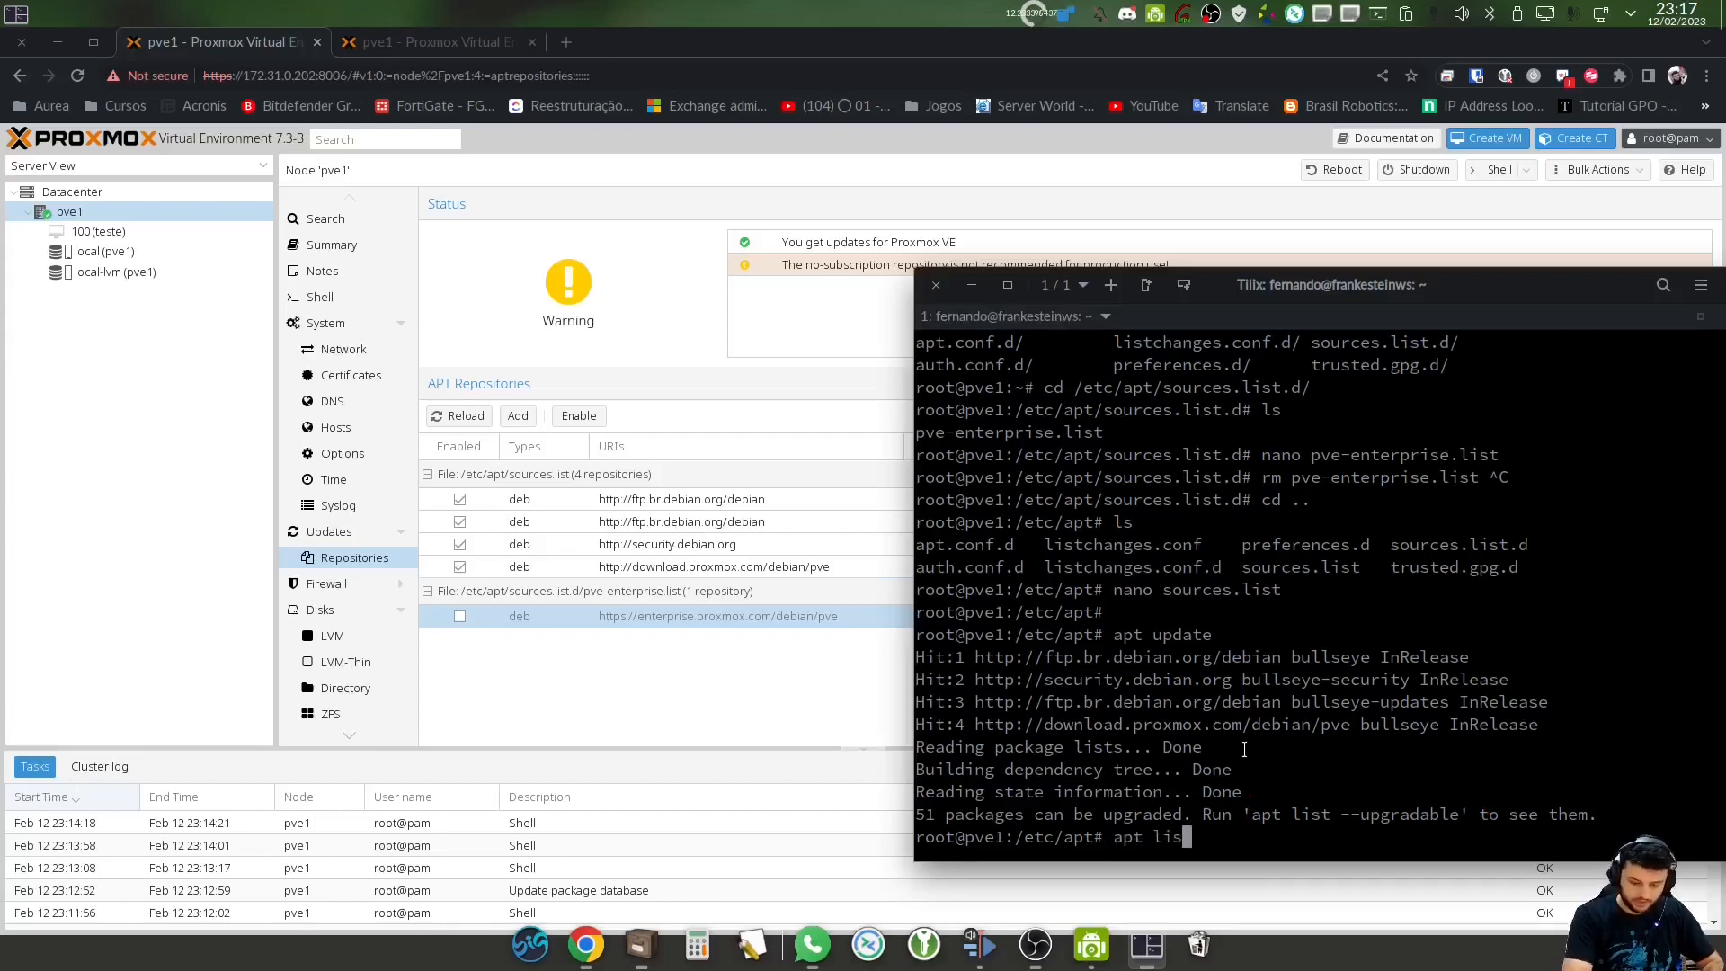
type("t --upgradable")
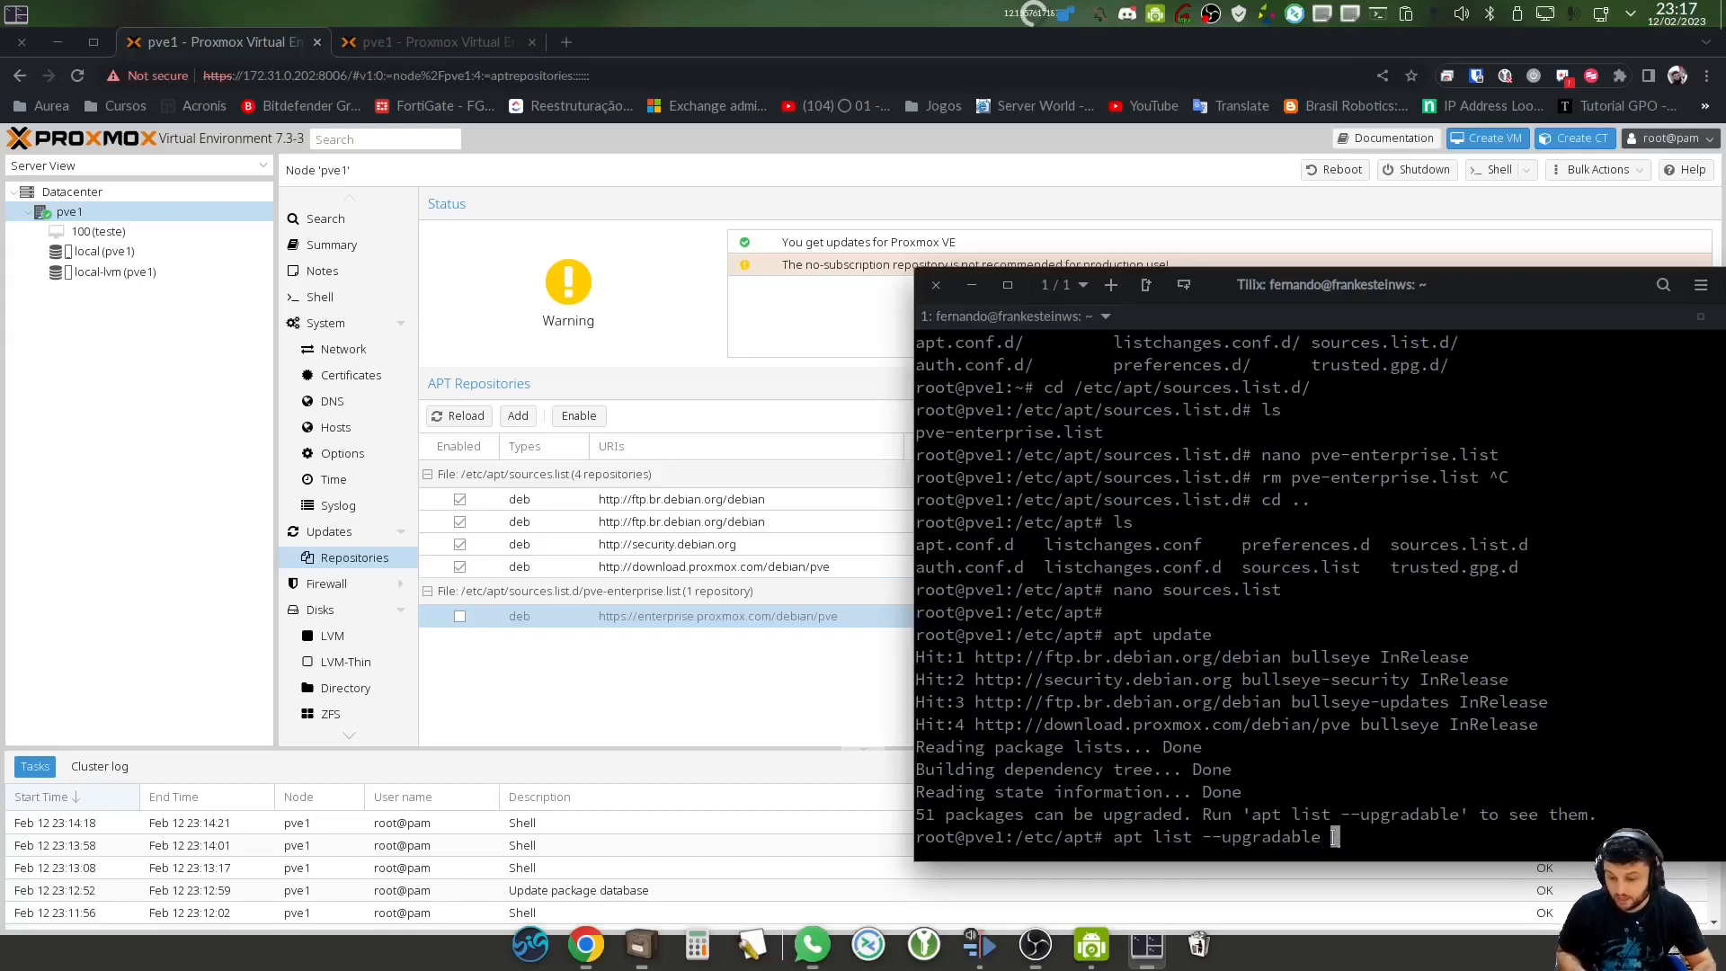
key("Return")
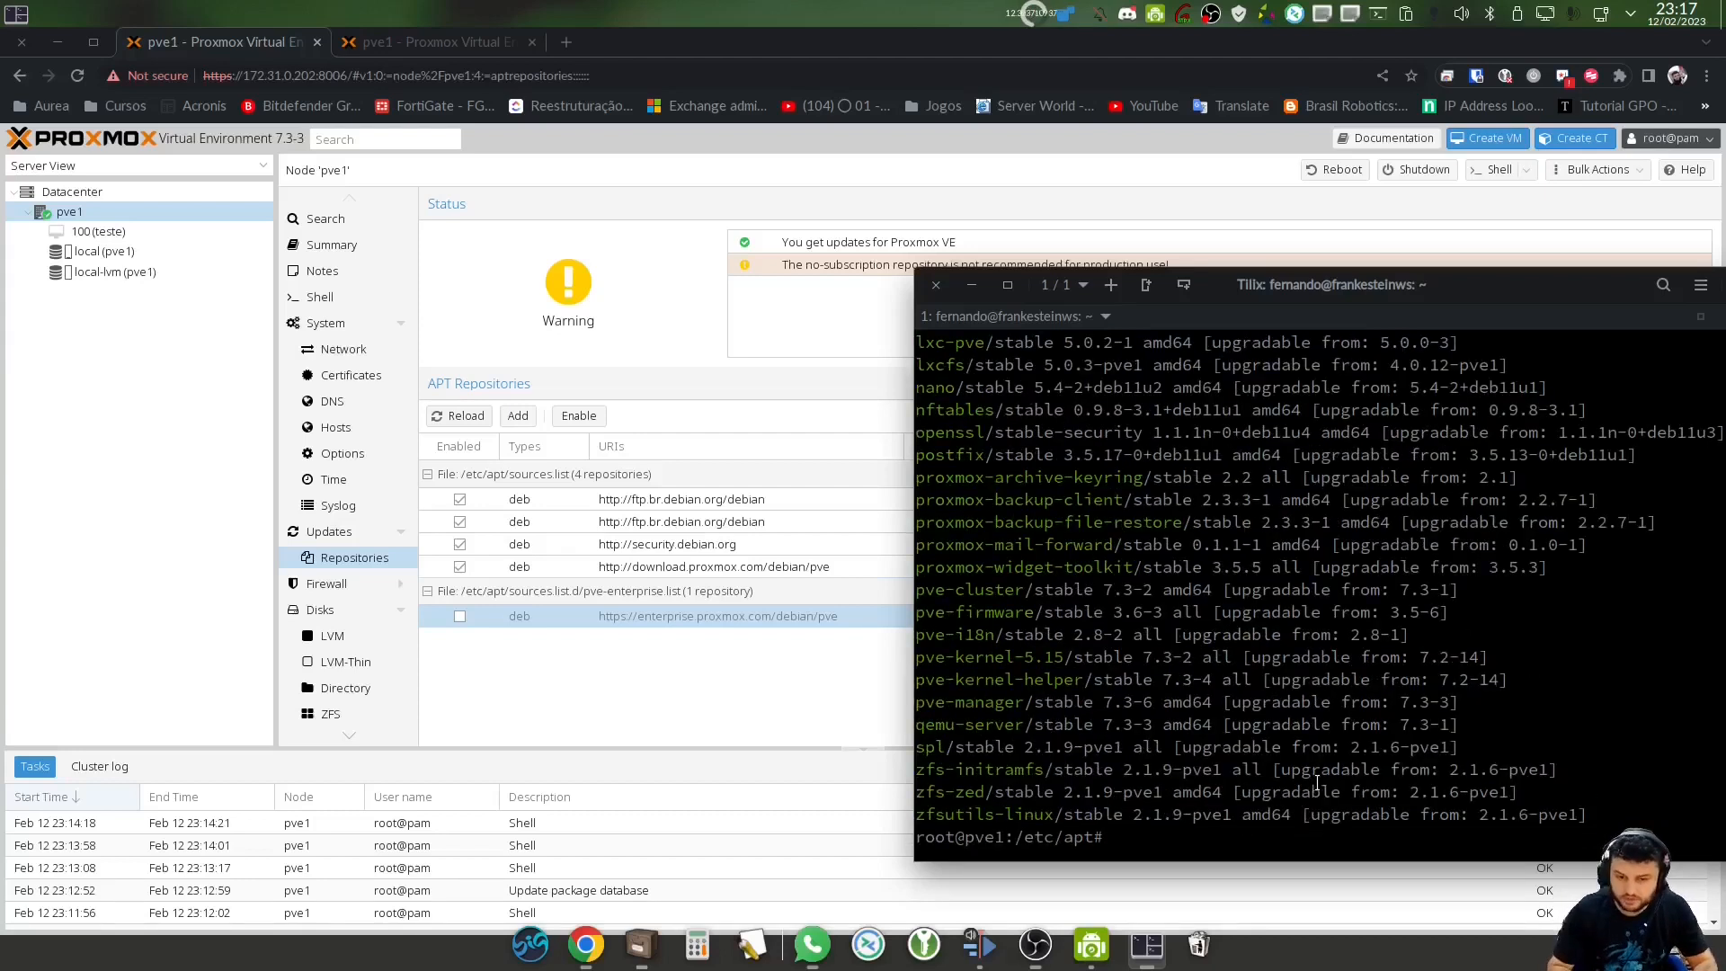
scroll(1241, 721, "up", 4)
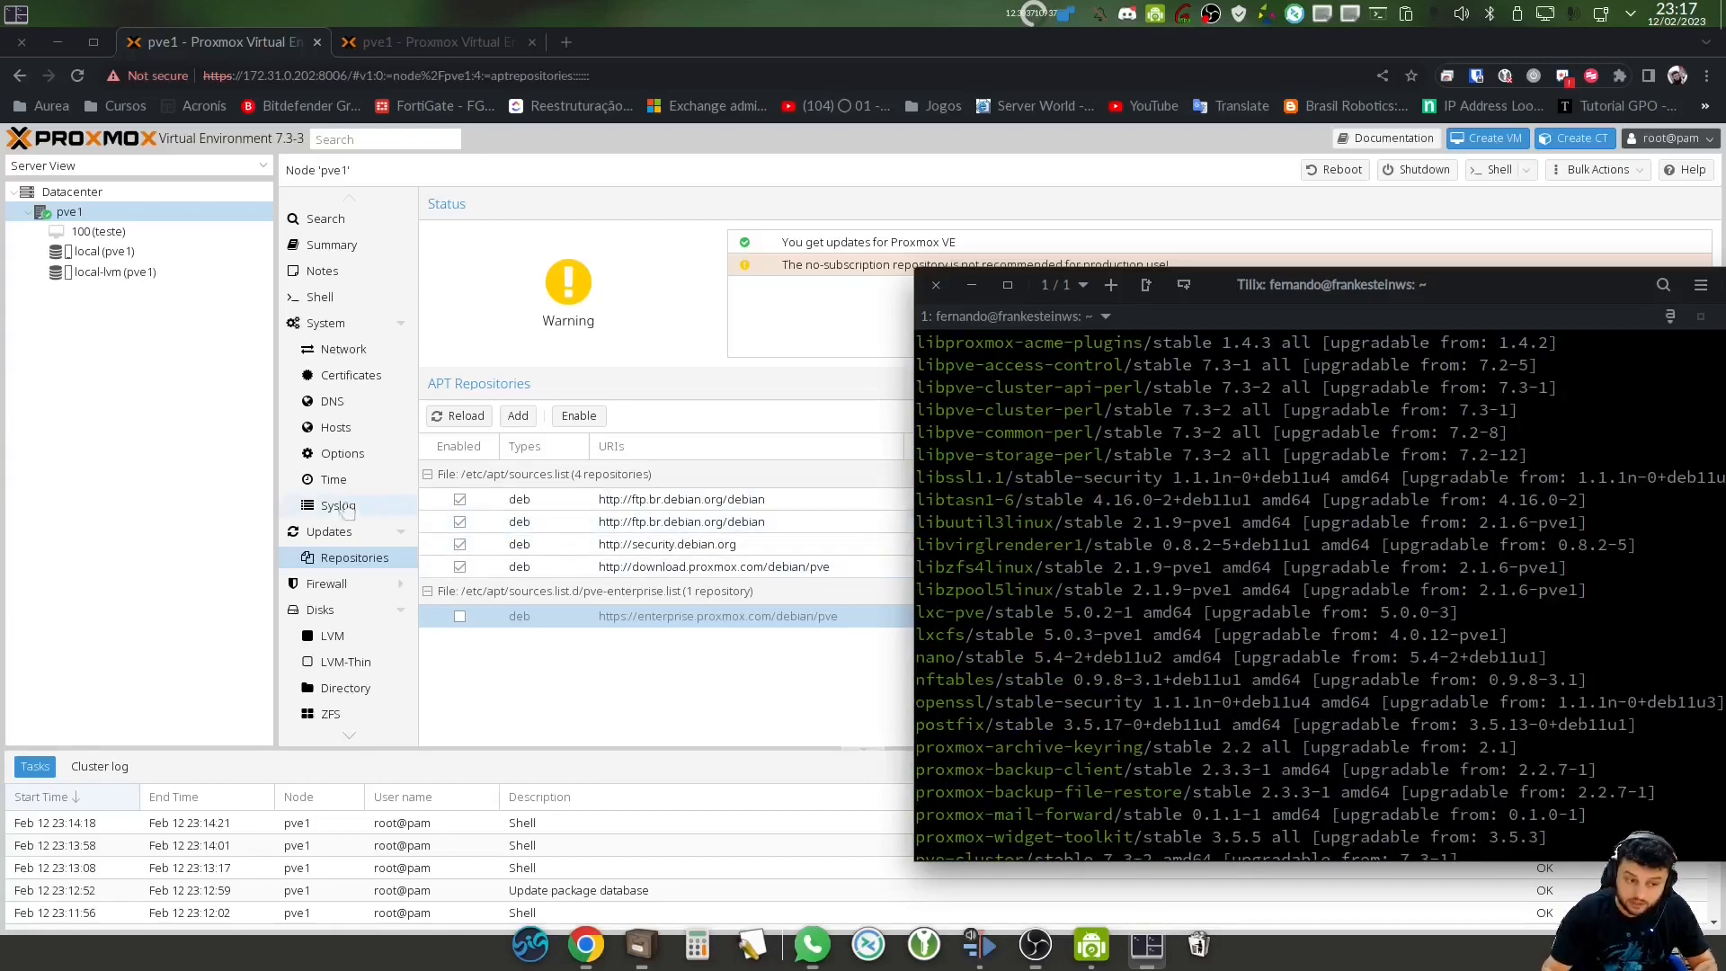
left_click(332, 532)
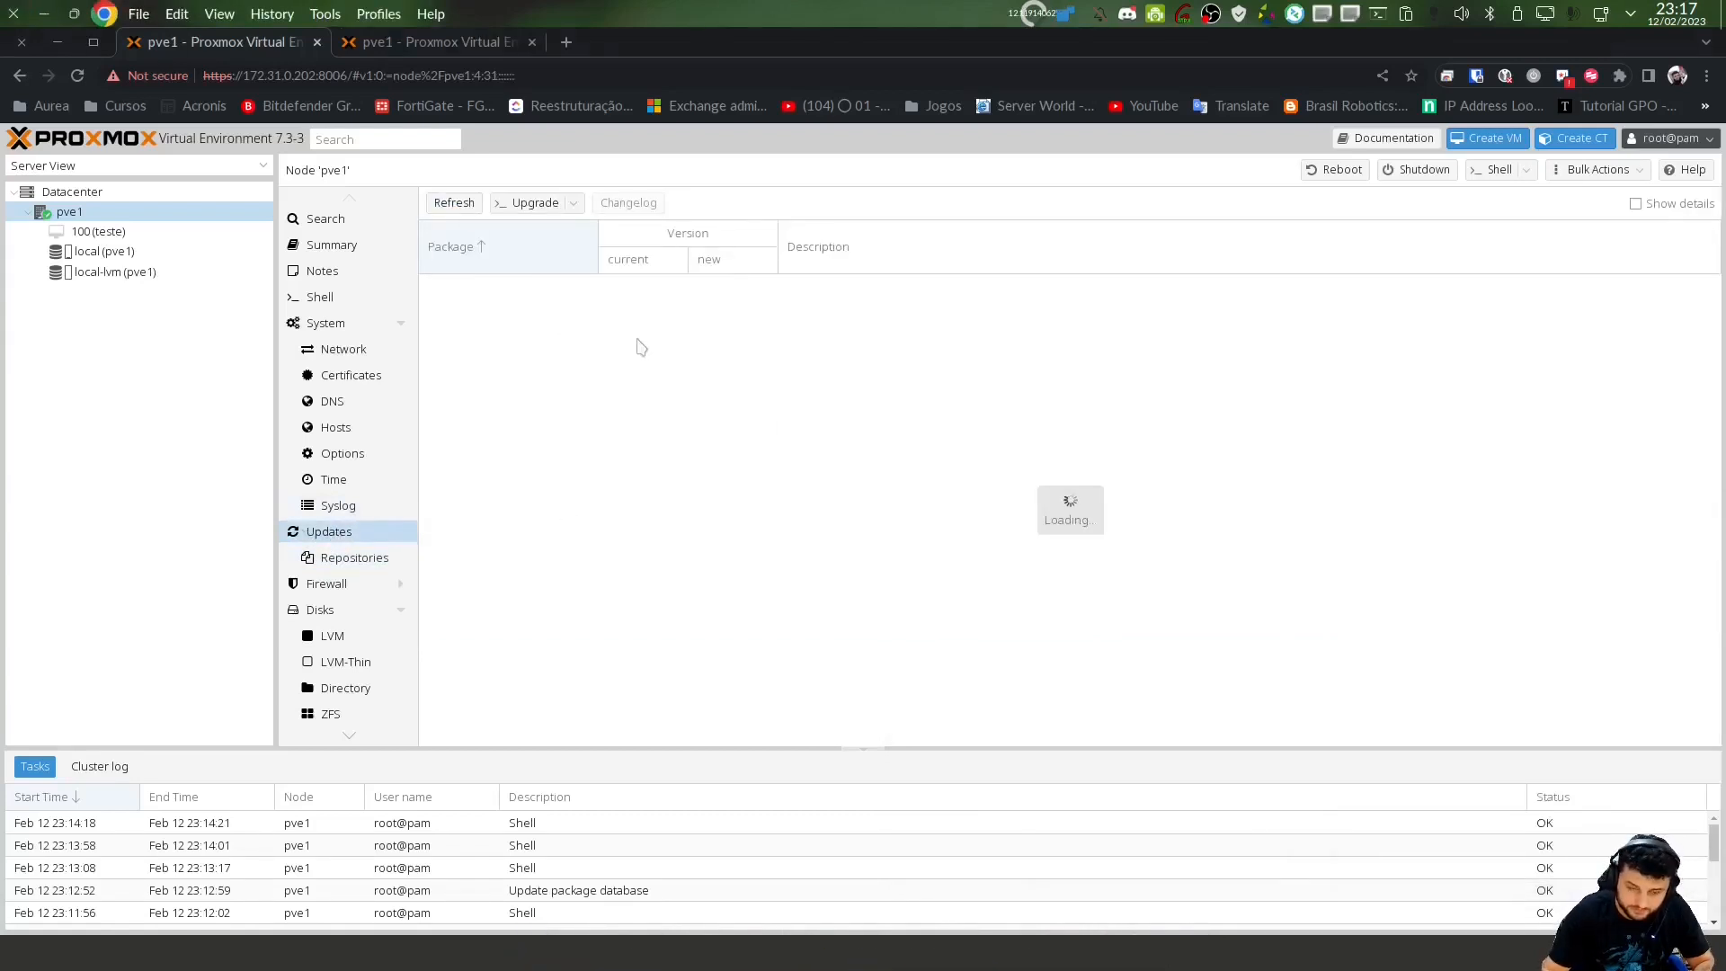
Start pve1's upgrade from the Updates page, opening the apt-get dist-upgrade console
scroll(633, 539, "down", 5)
scroll(633, 548, "up", 10)
key("alt+Tab")
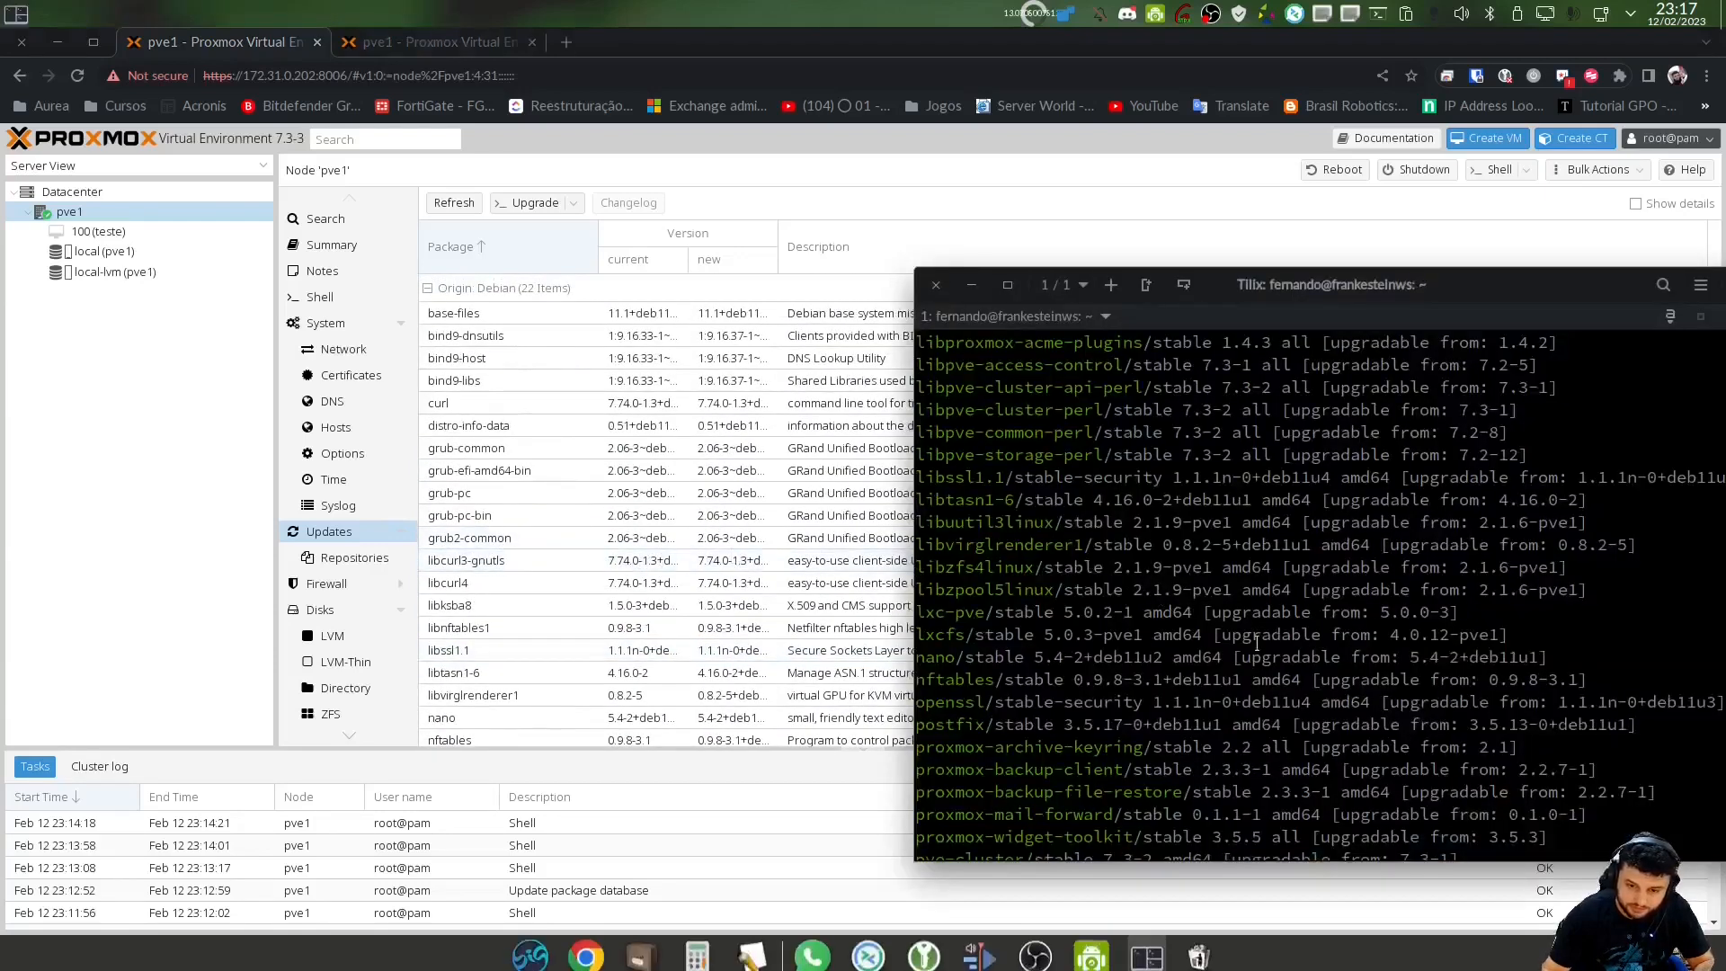
scroll(1276, 644, "up", 12)
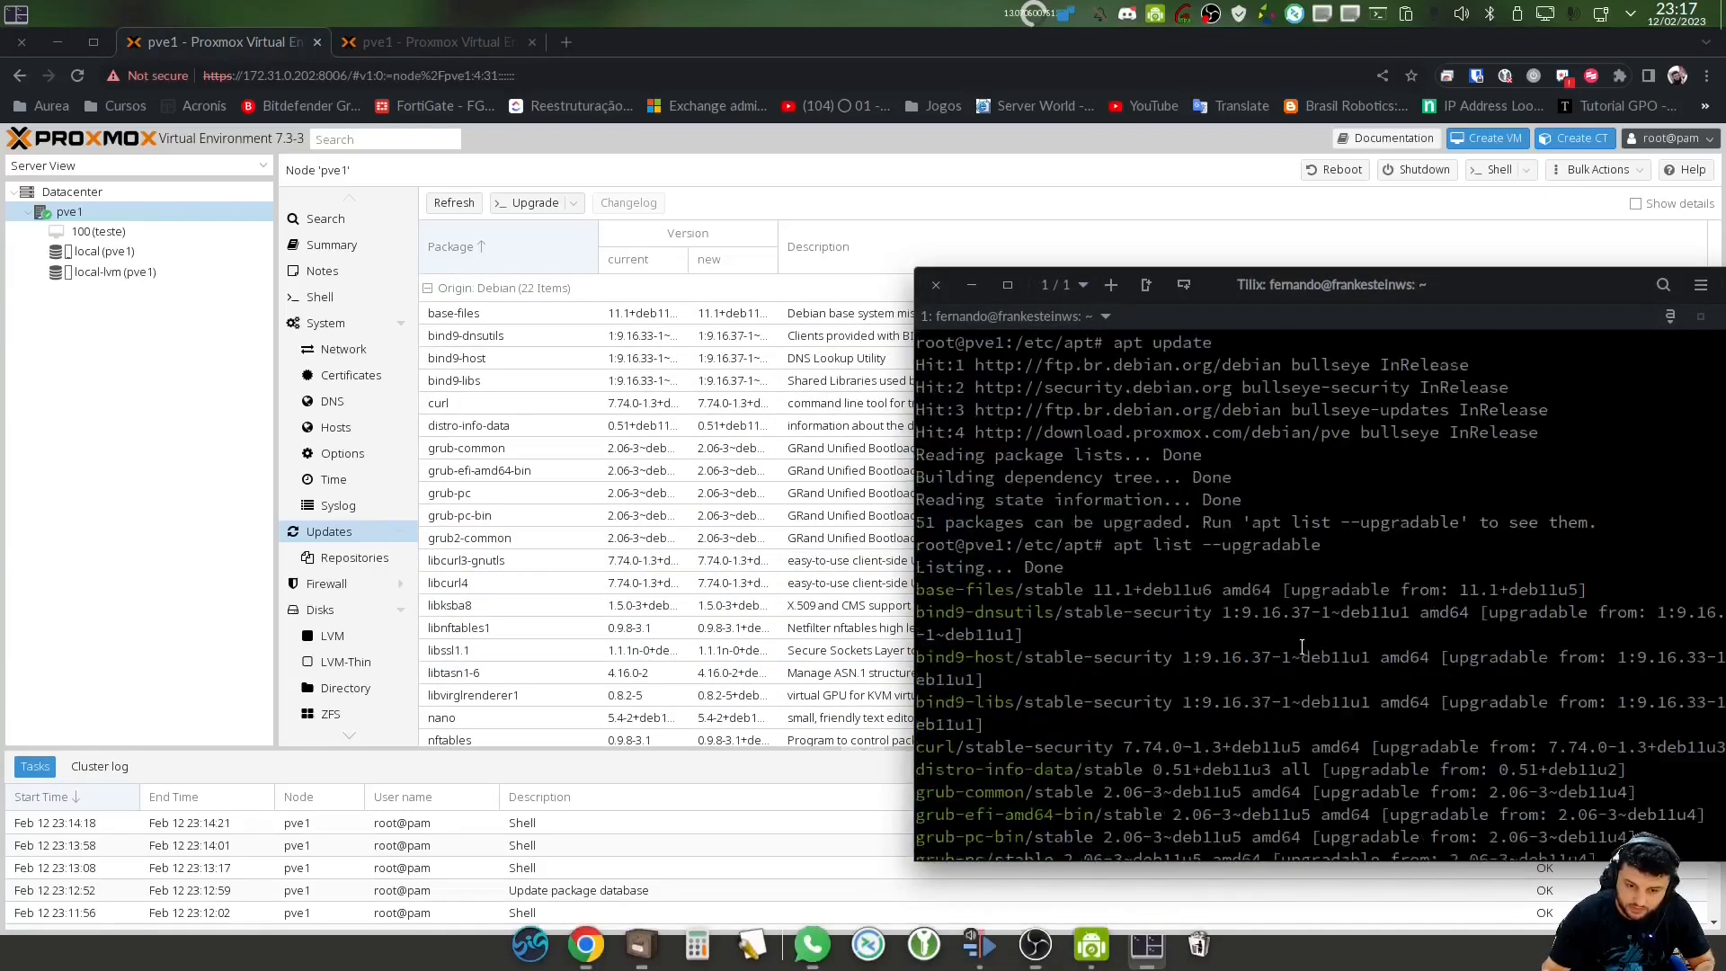
scroll(1301, 646, "down", 12)
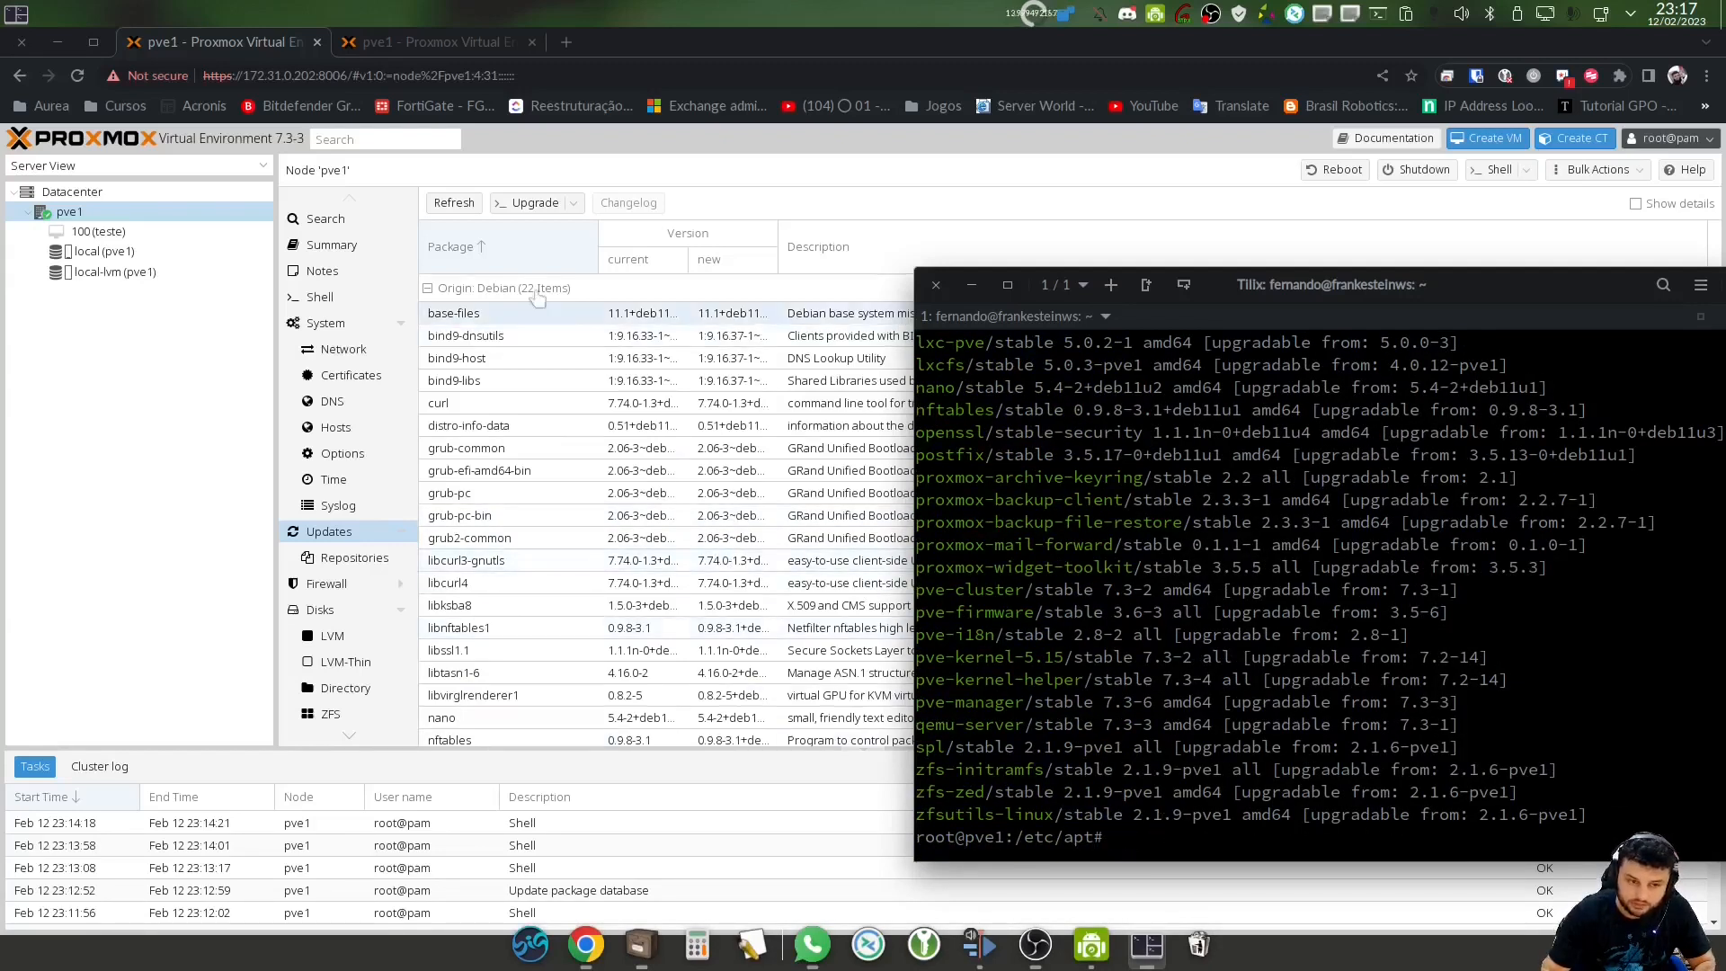
left_click(534, 203)
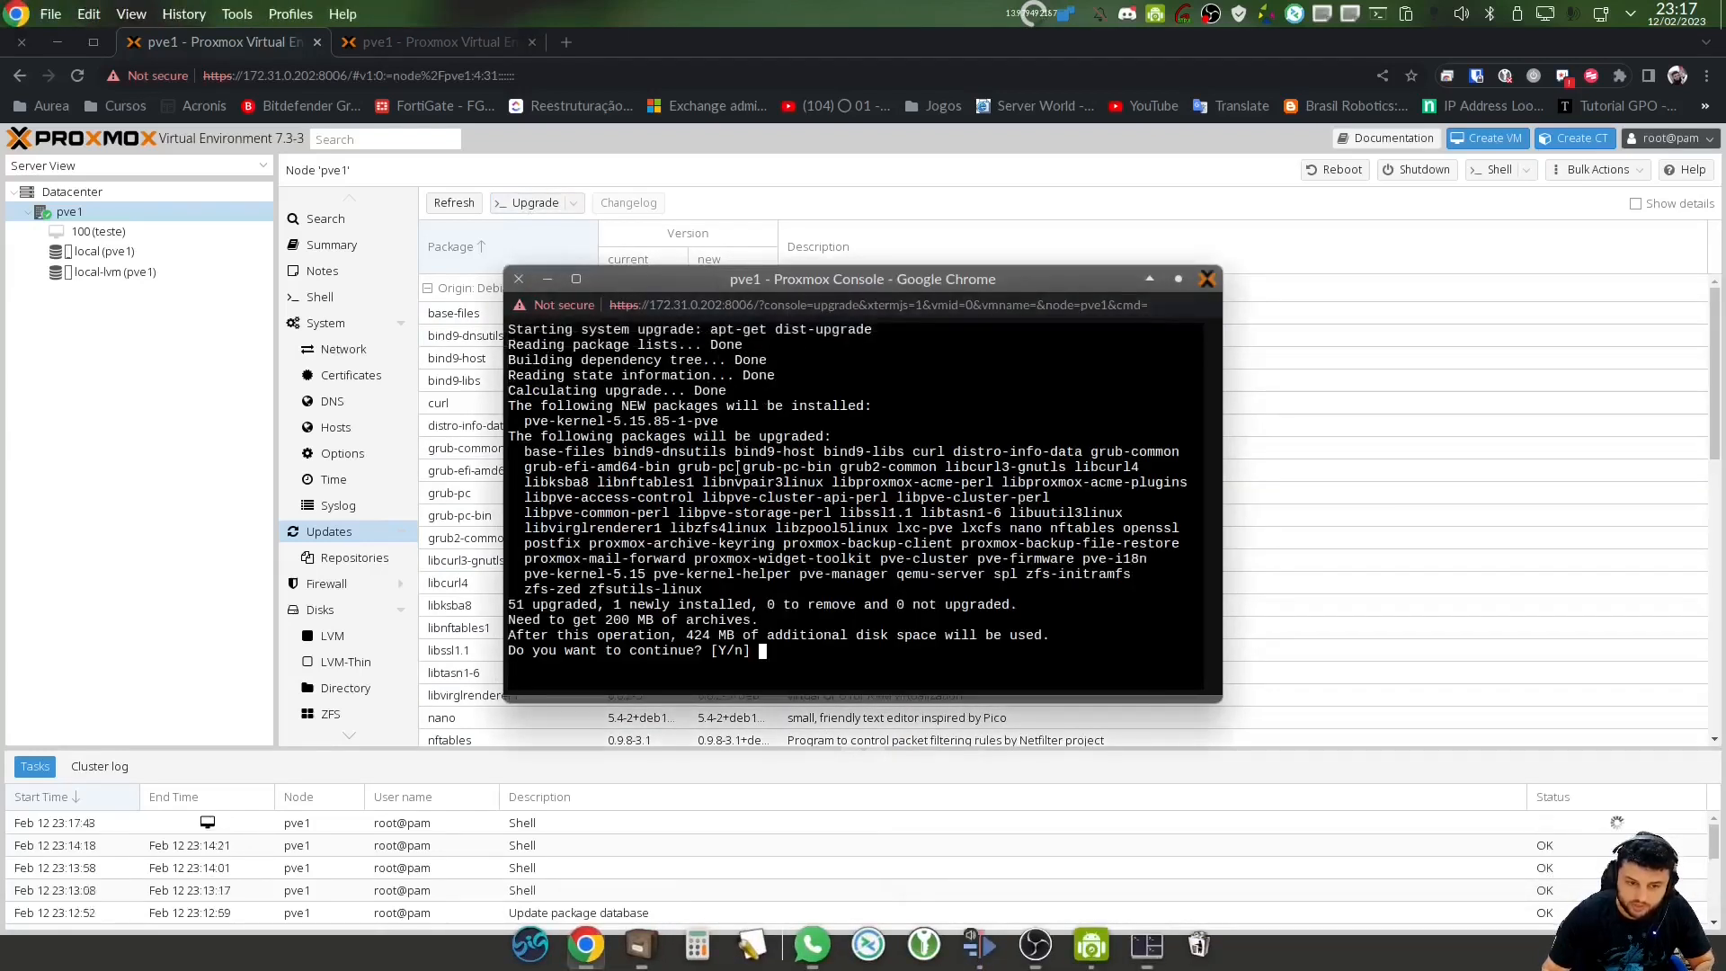
left_click_drag(715, 331, 876, 336)
left_click(863, 413)
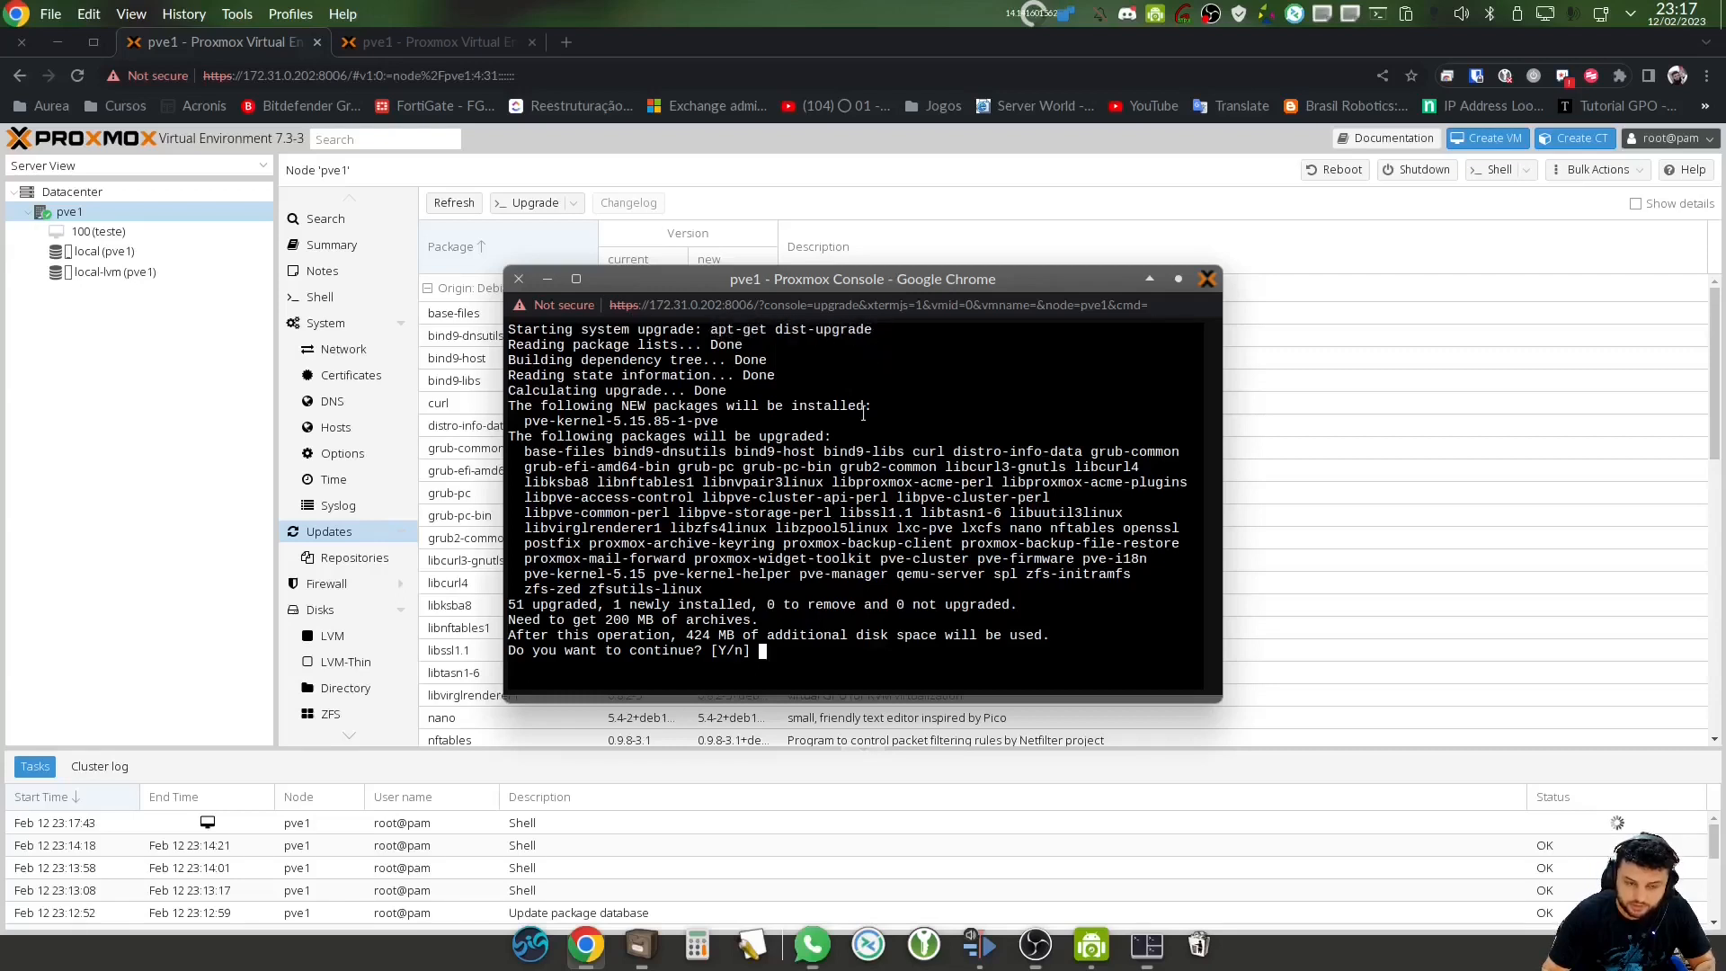
Confirm the upgrade with Y so downloads begin, then show the APT Repositories page
key("alt+Tab")
key("alt+Tab")
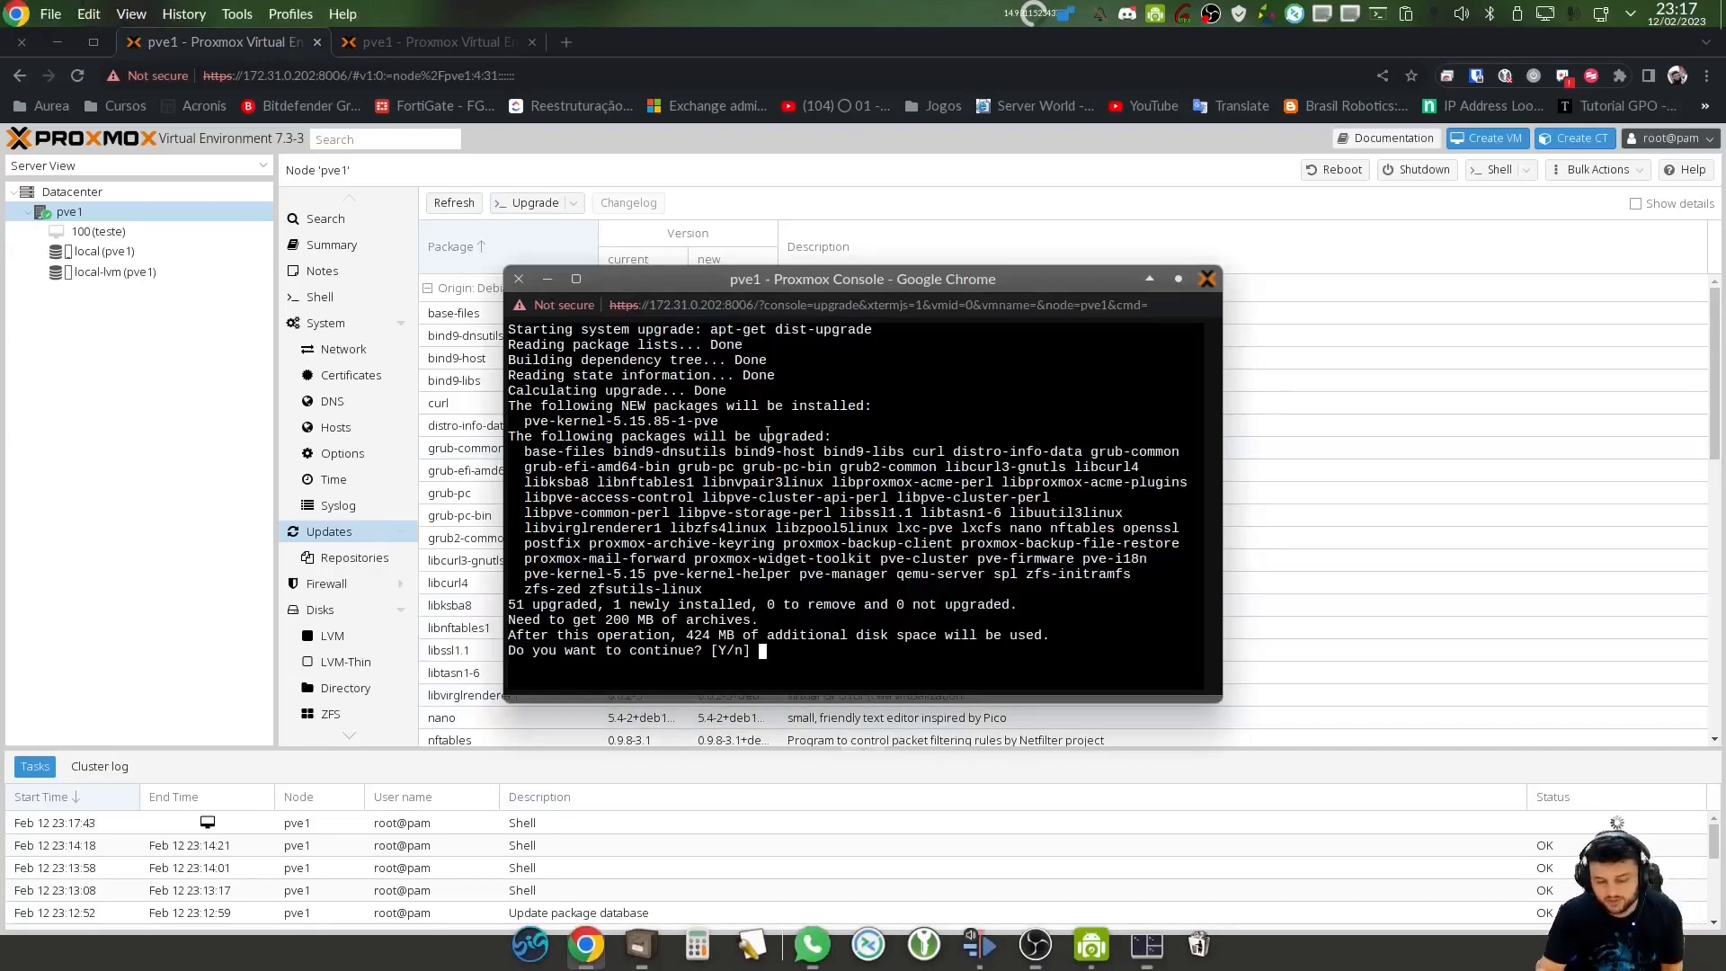
left_click(1147, 943)
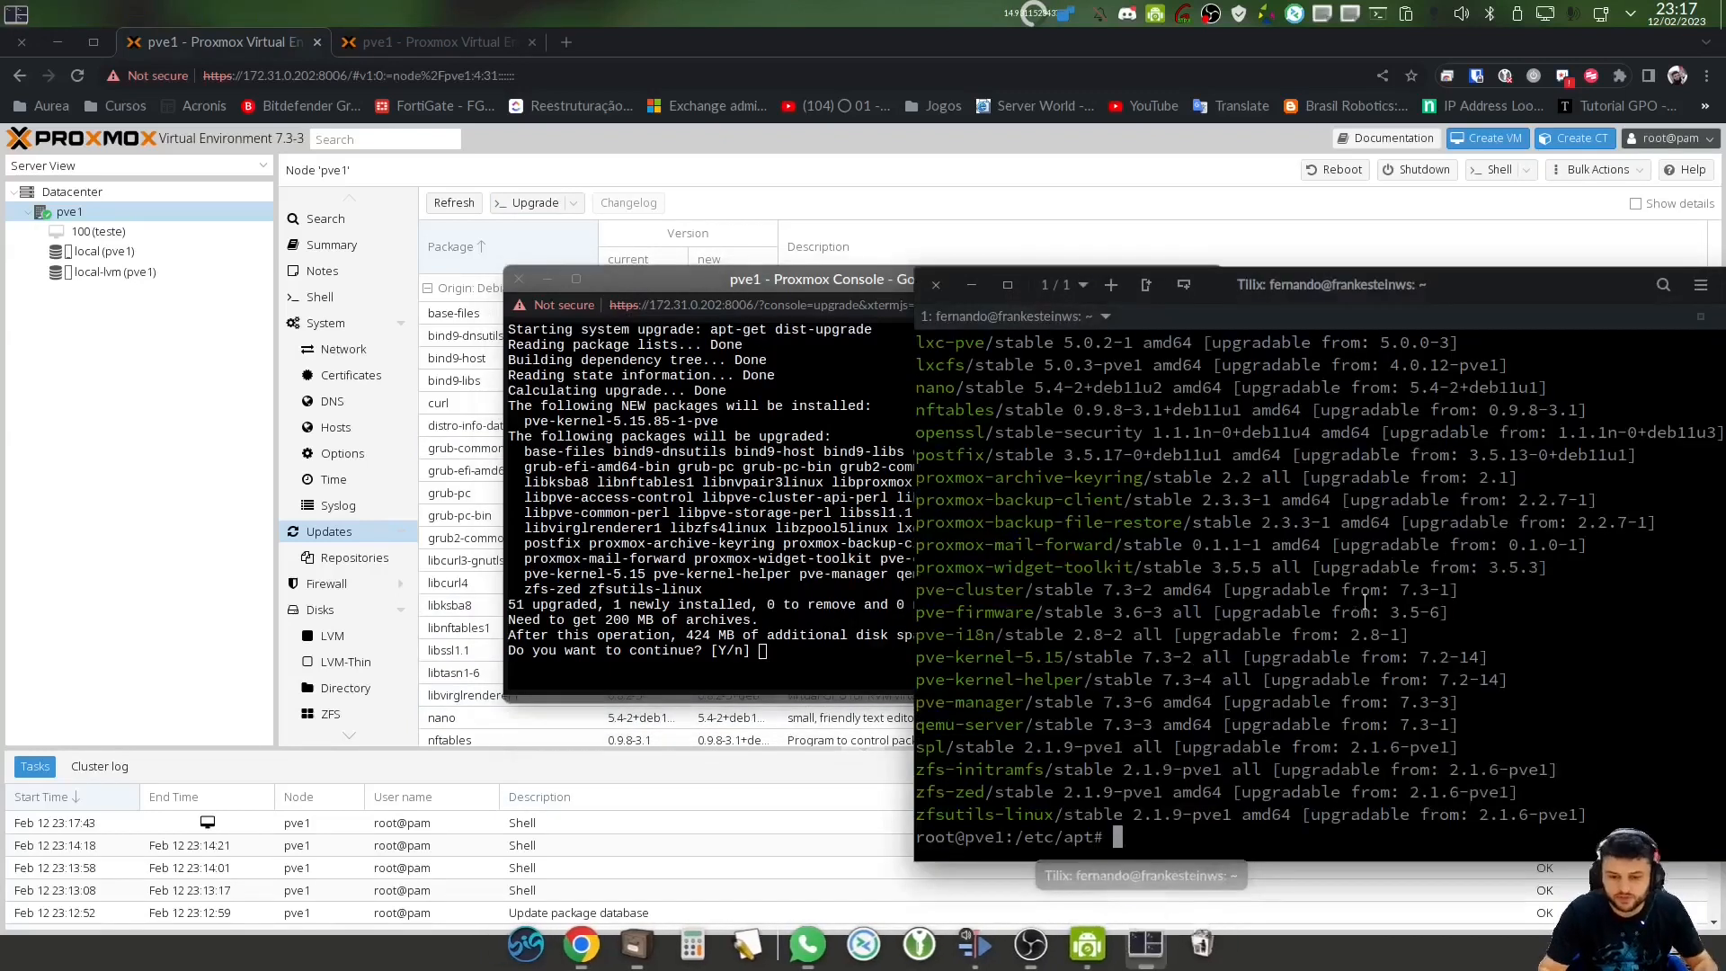
left_click(835, 605)
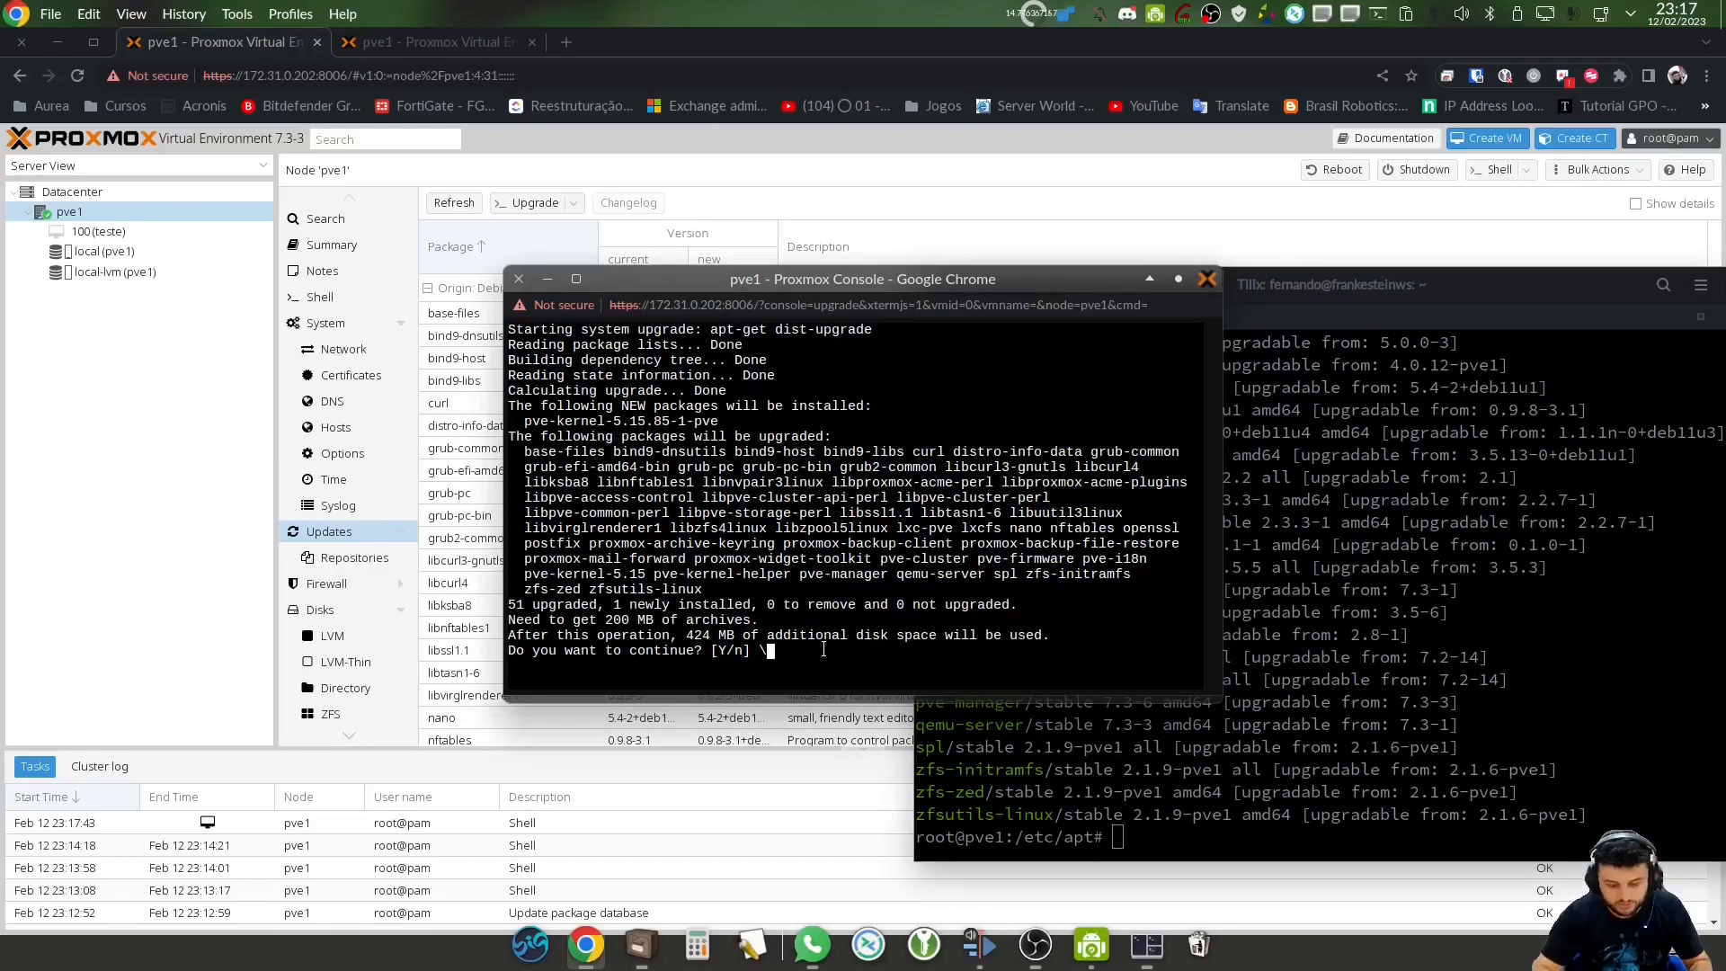
type("Y")
key("Return")
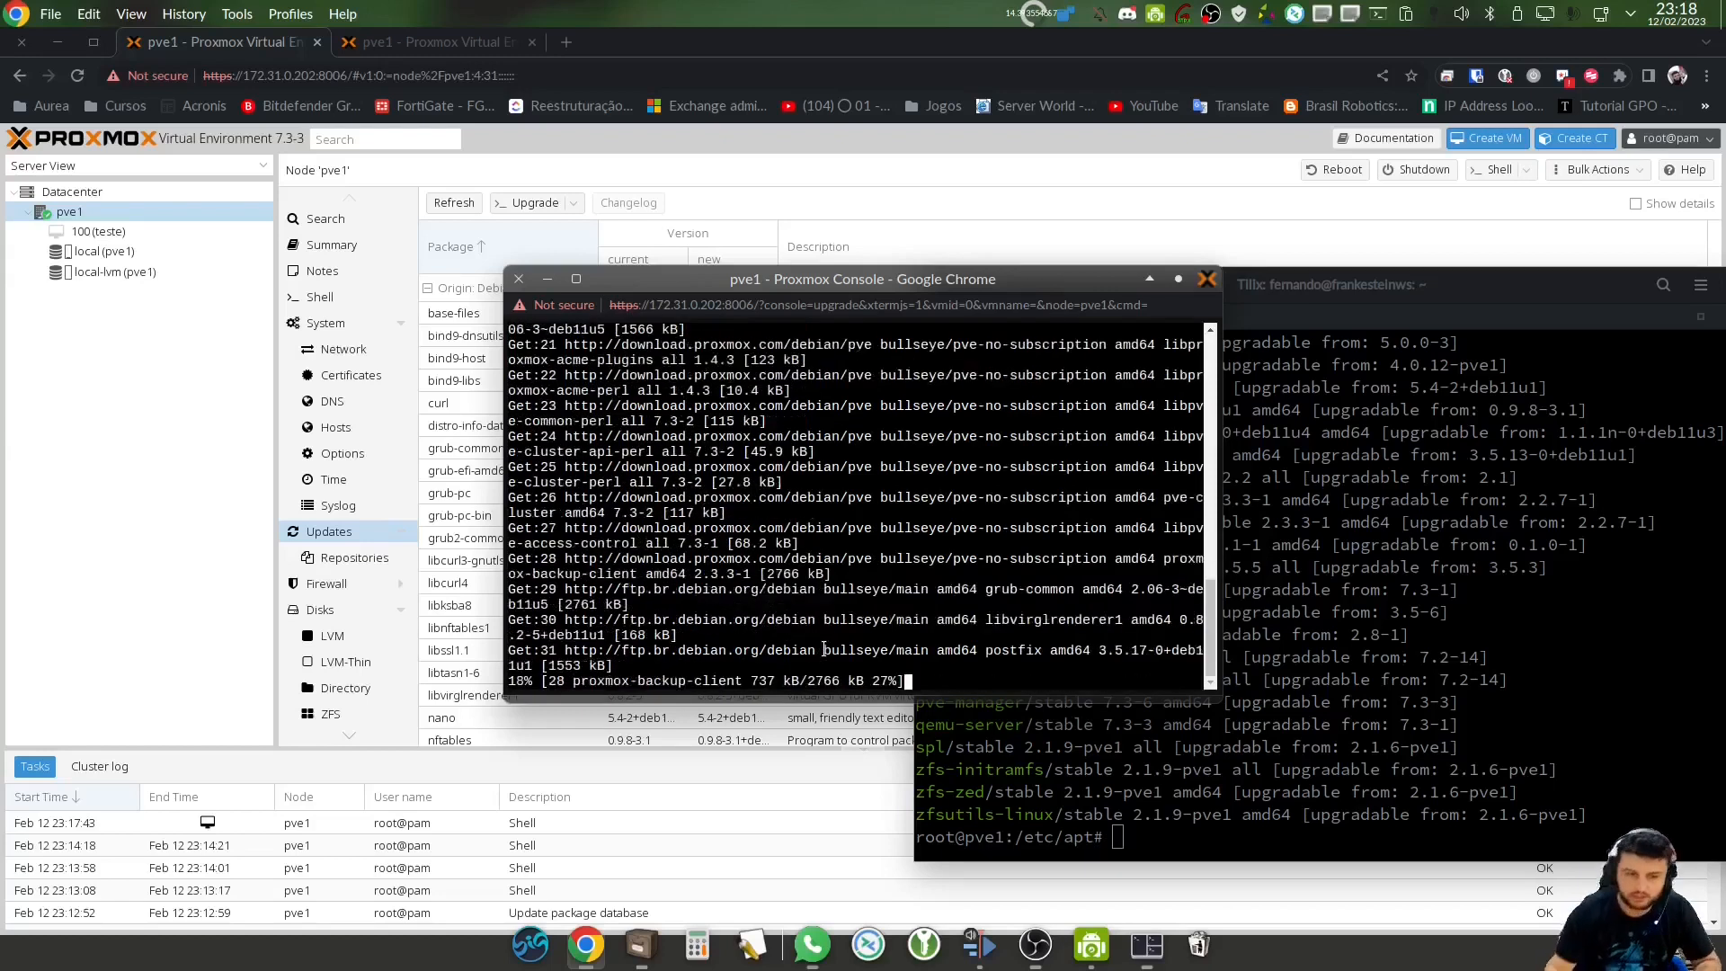
left_click_drag(916, 284, 1010, 365)
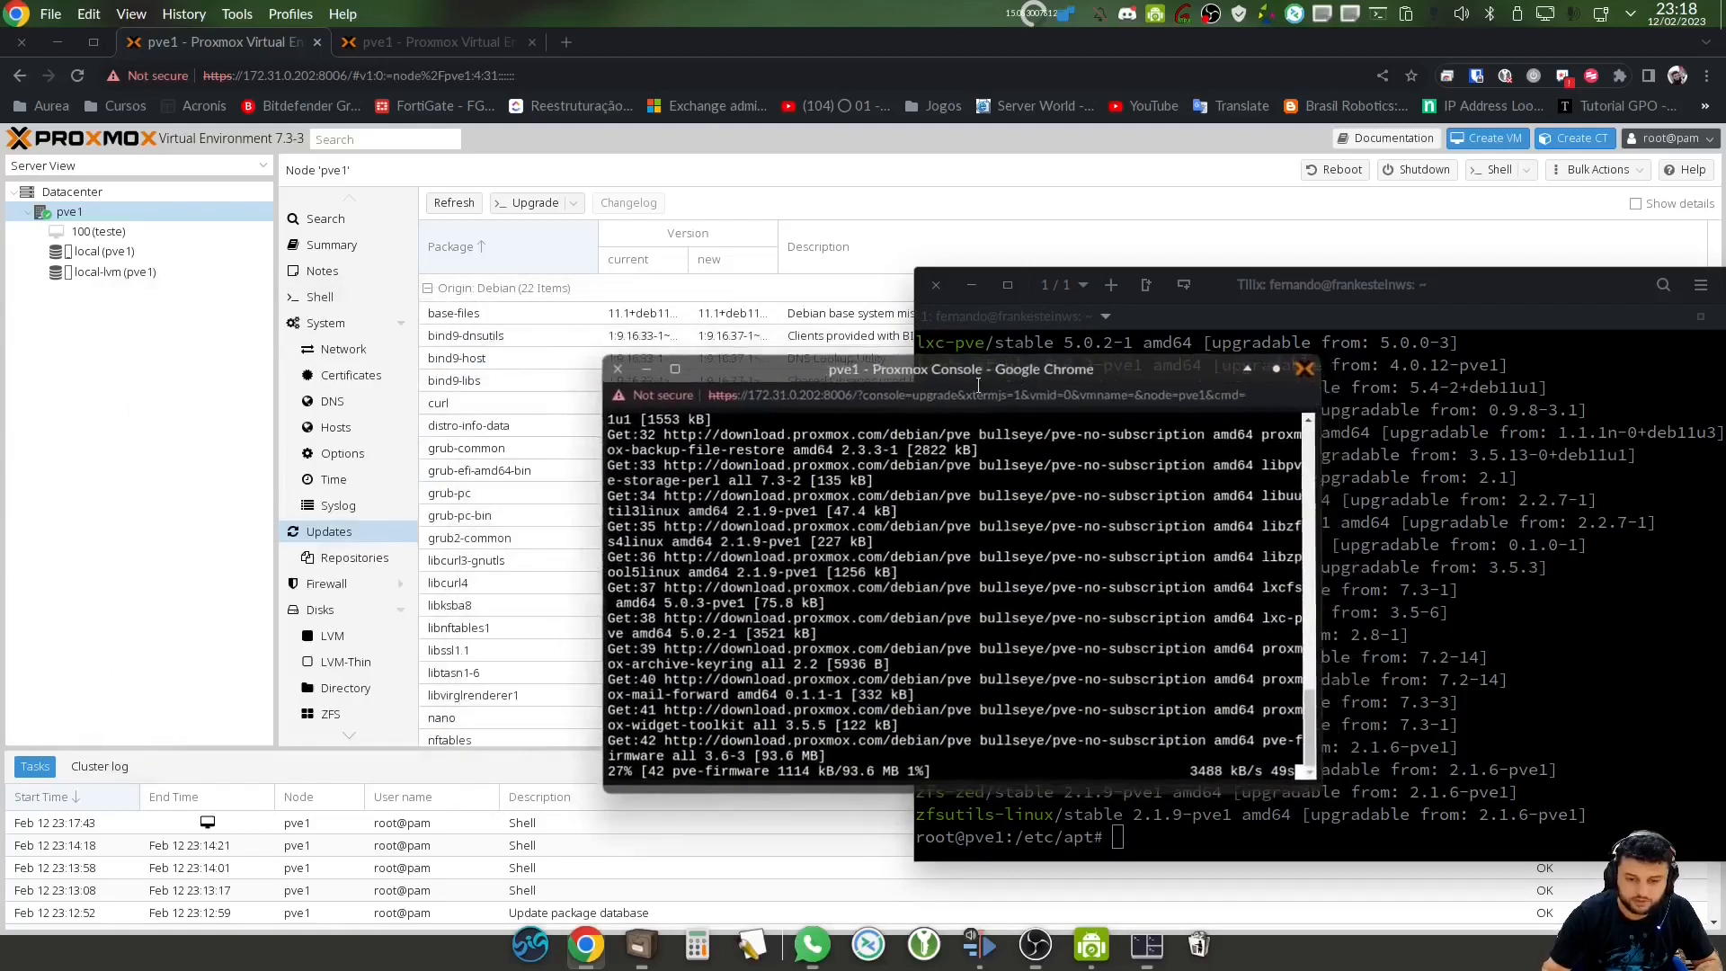
left_click(352, 557)
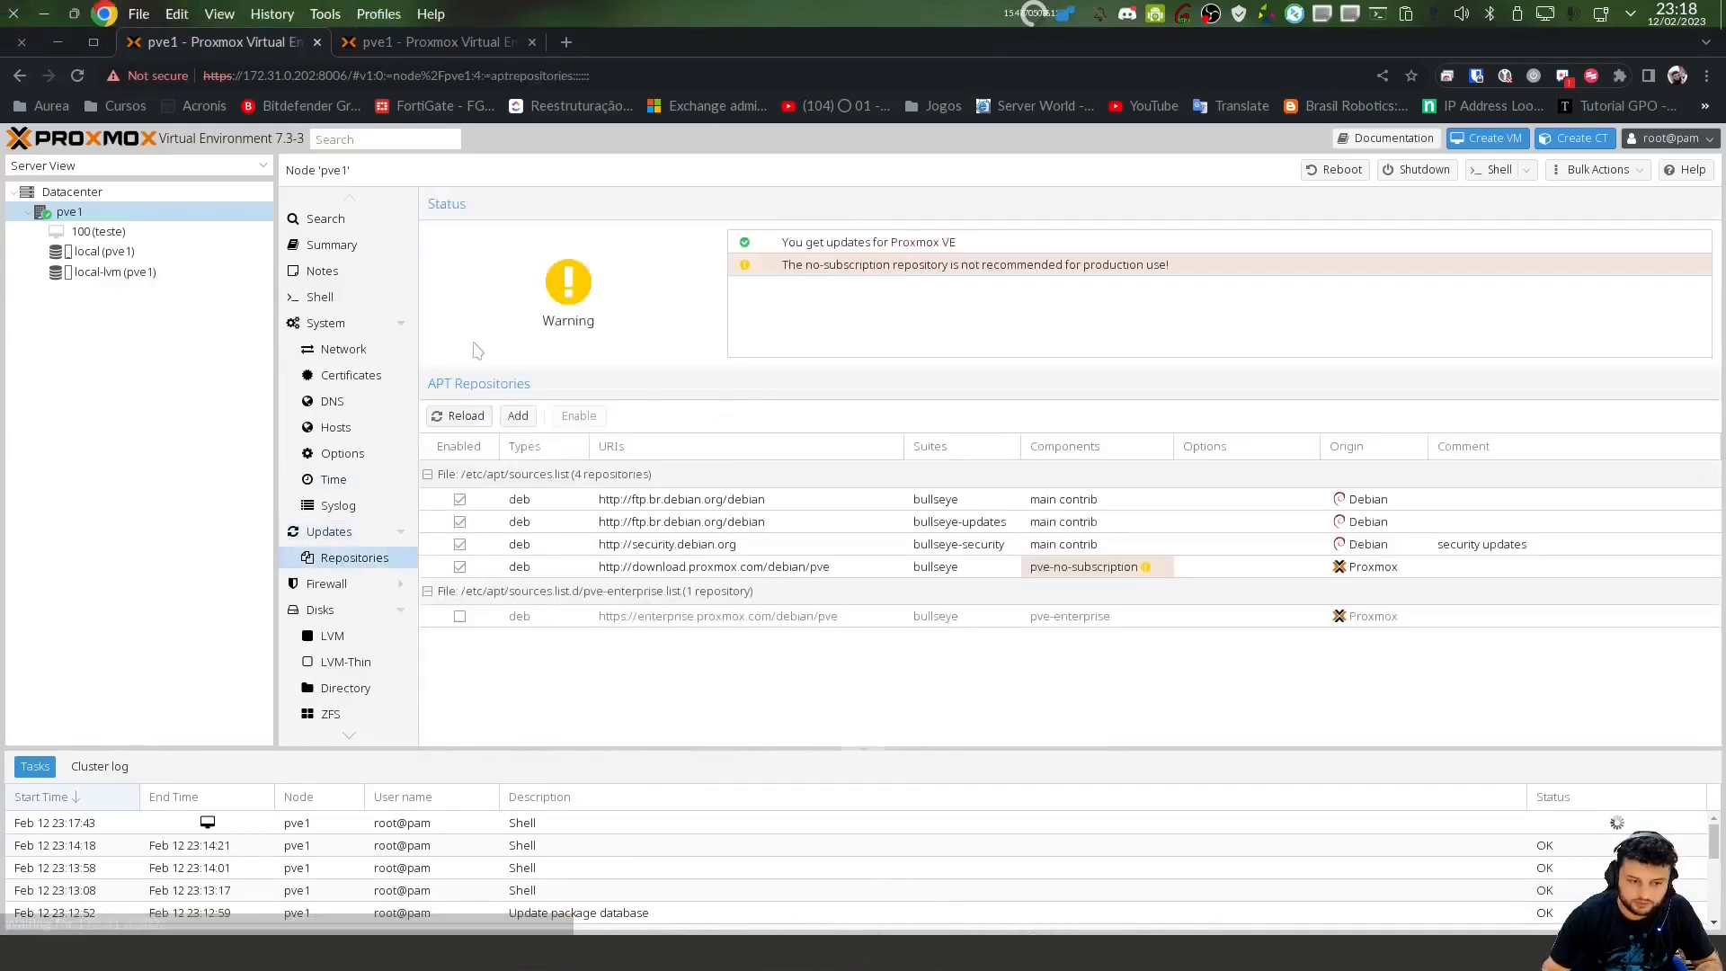
Select the no-subscription and disabled enterprise repository entries, then return to Updates
left_click(687, 572)
left_click(658, 624)
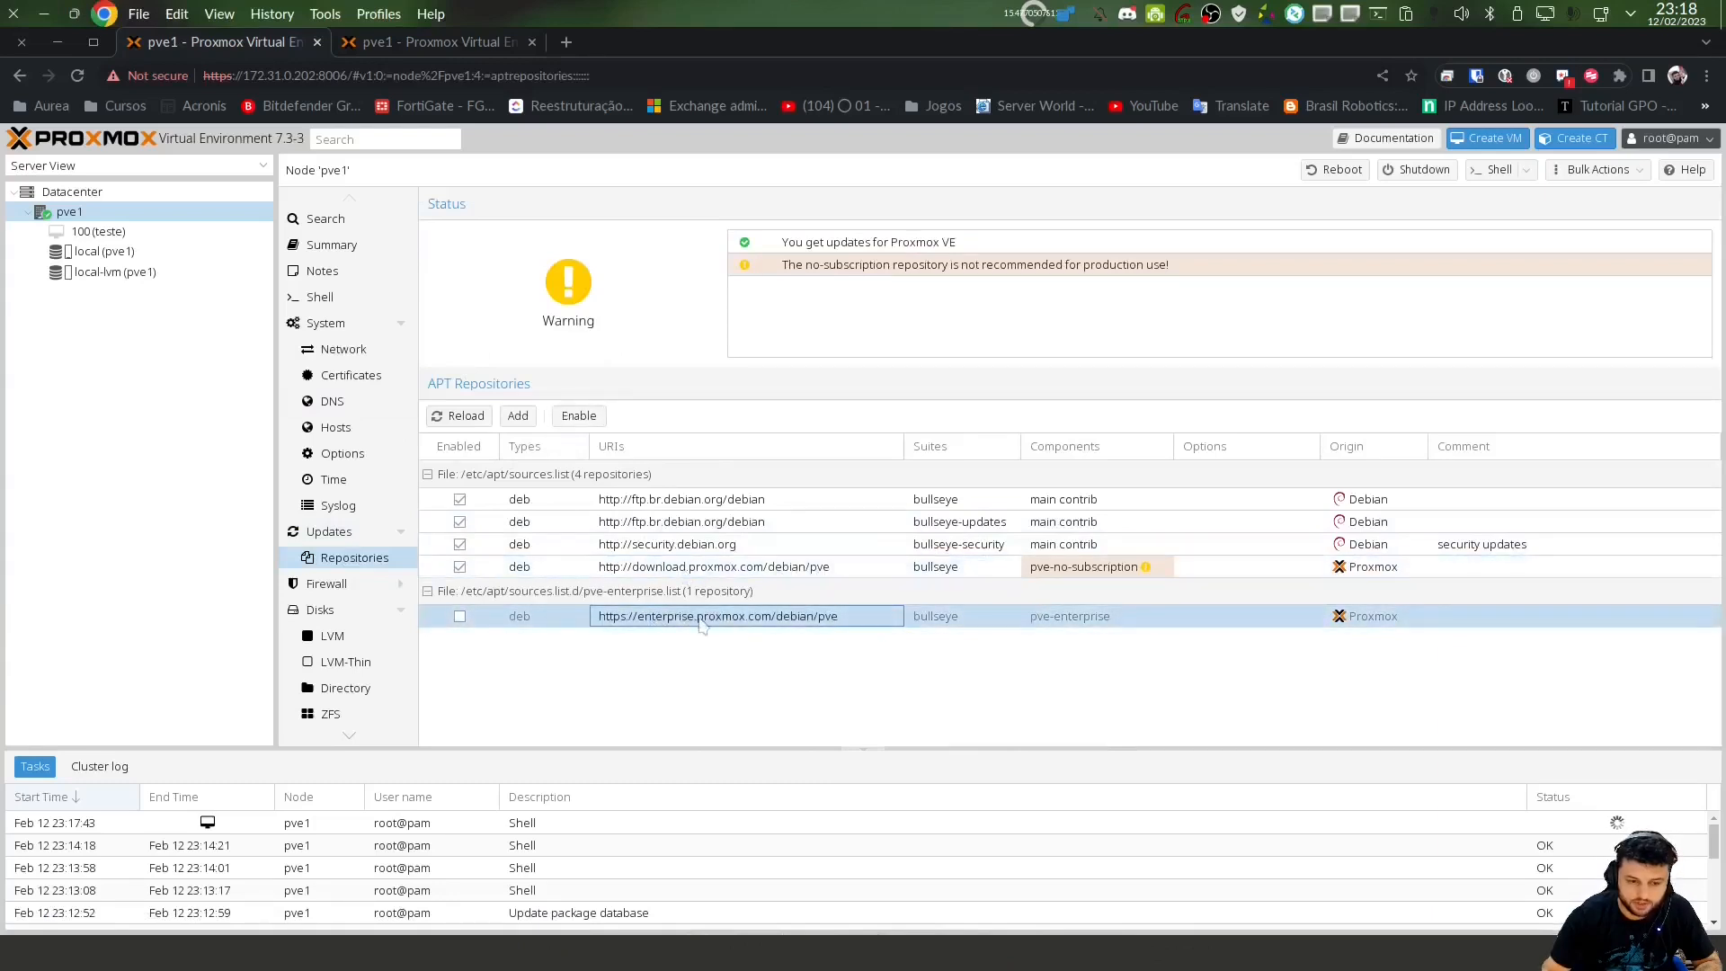
left_click(329, 531)
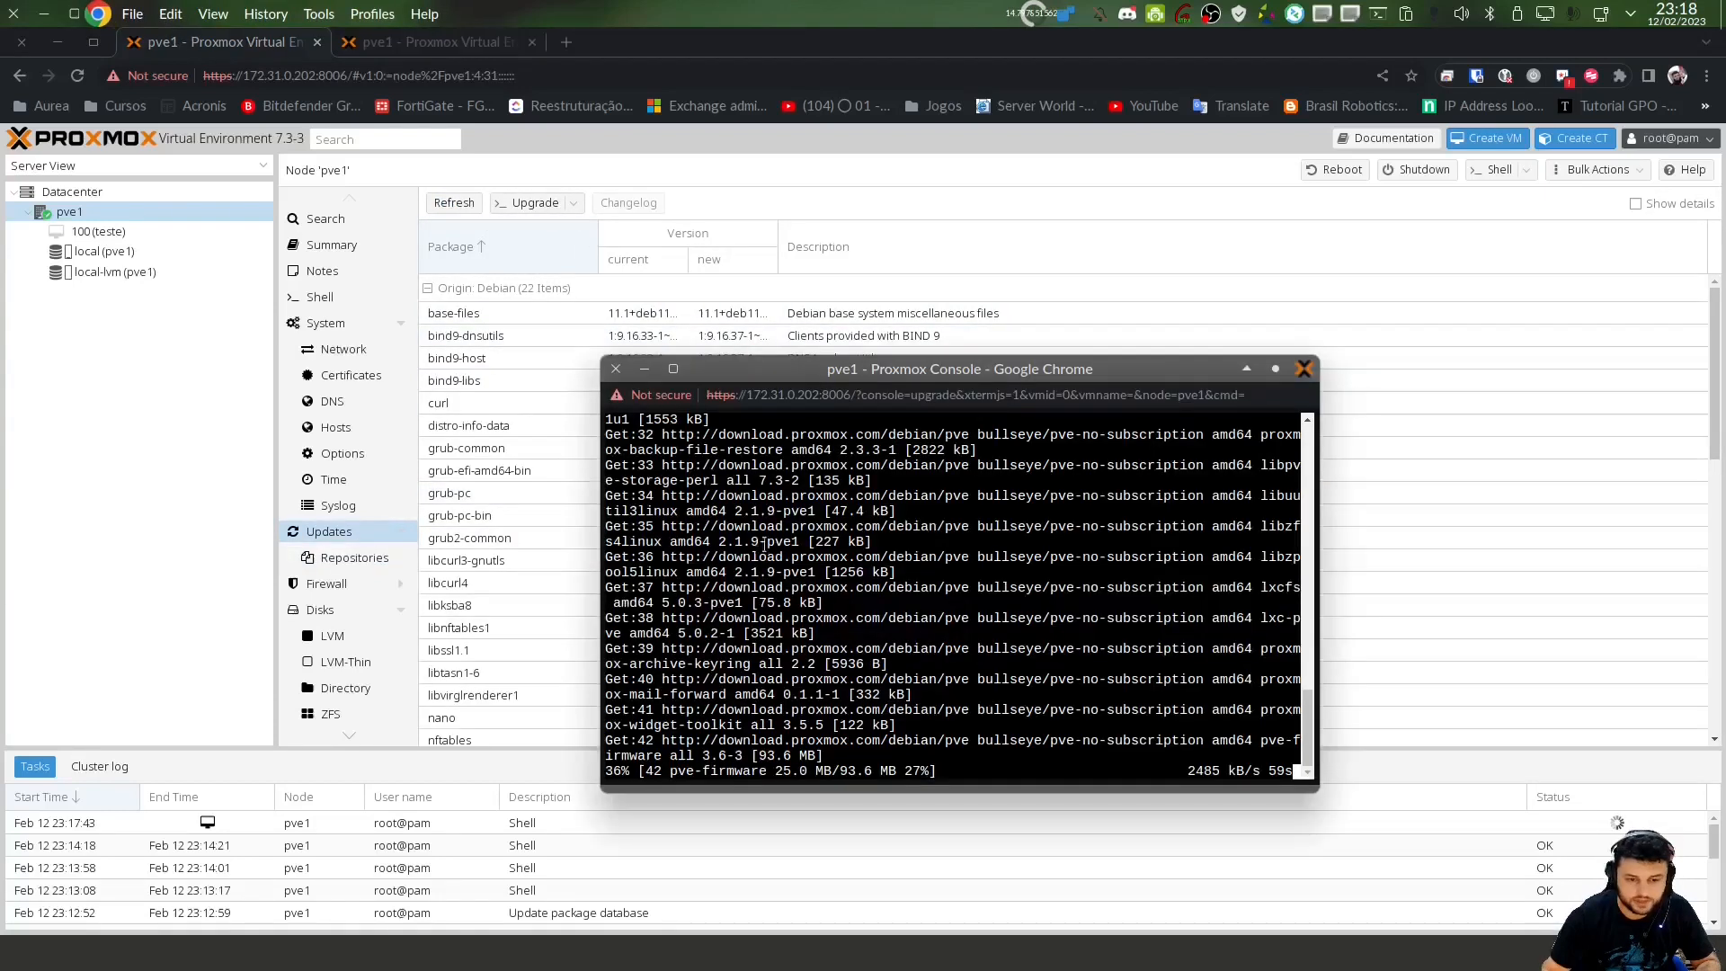
Show pve1's Network page with bridge vmbr0, keeping the upgrade console in front
left_click_drag(935, 370, 1093, 358)
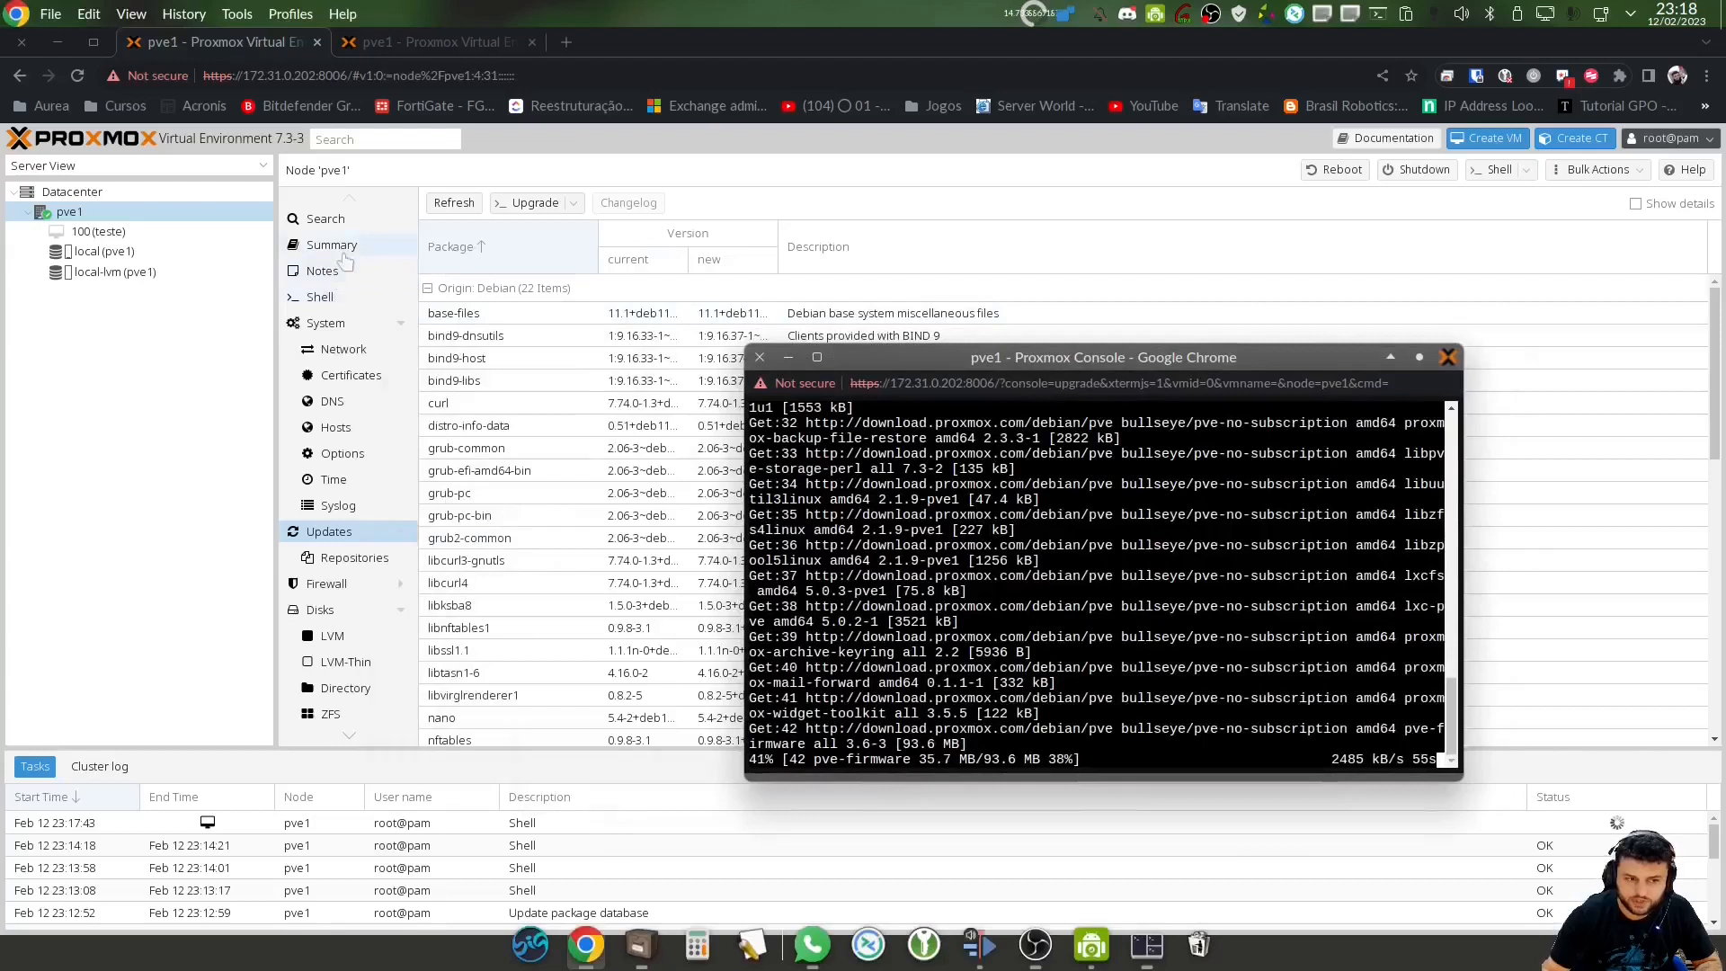
left_click(337, 358)
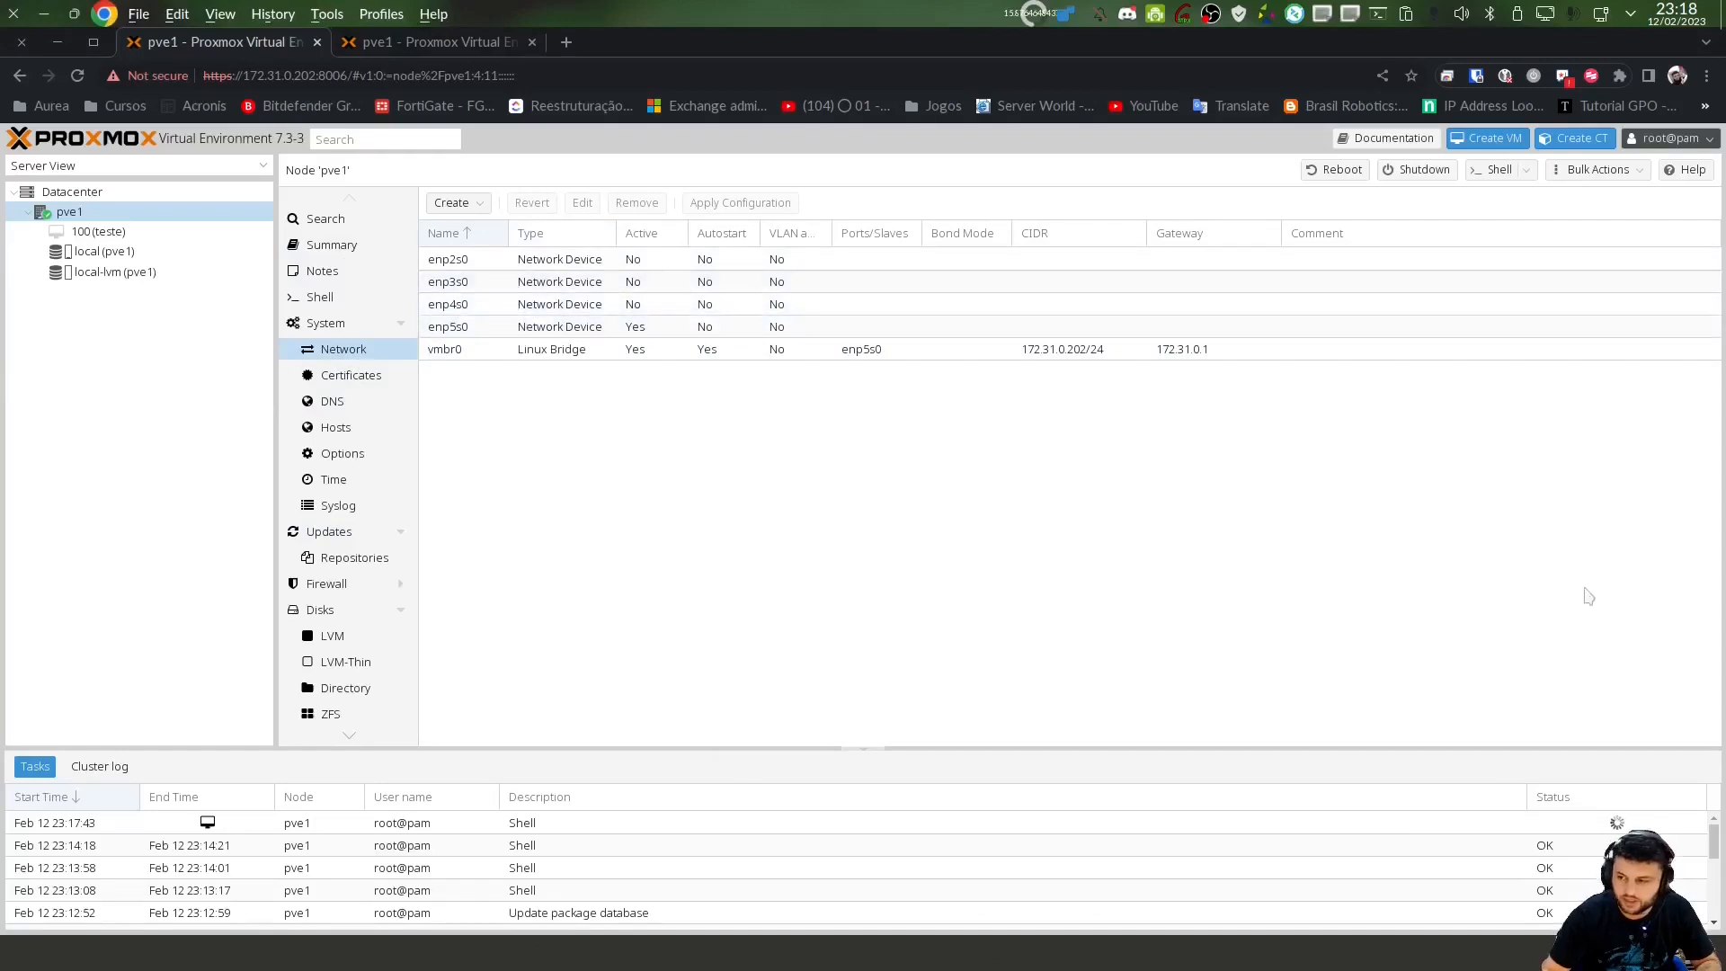
key("alt+Tab")
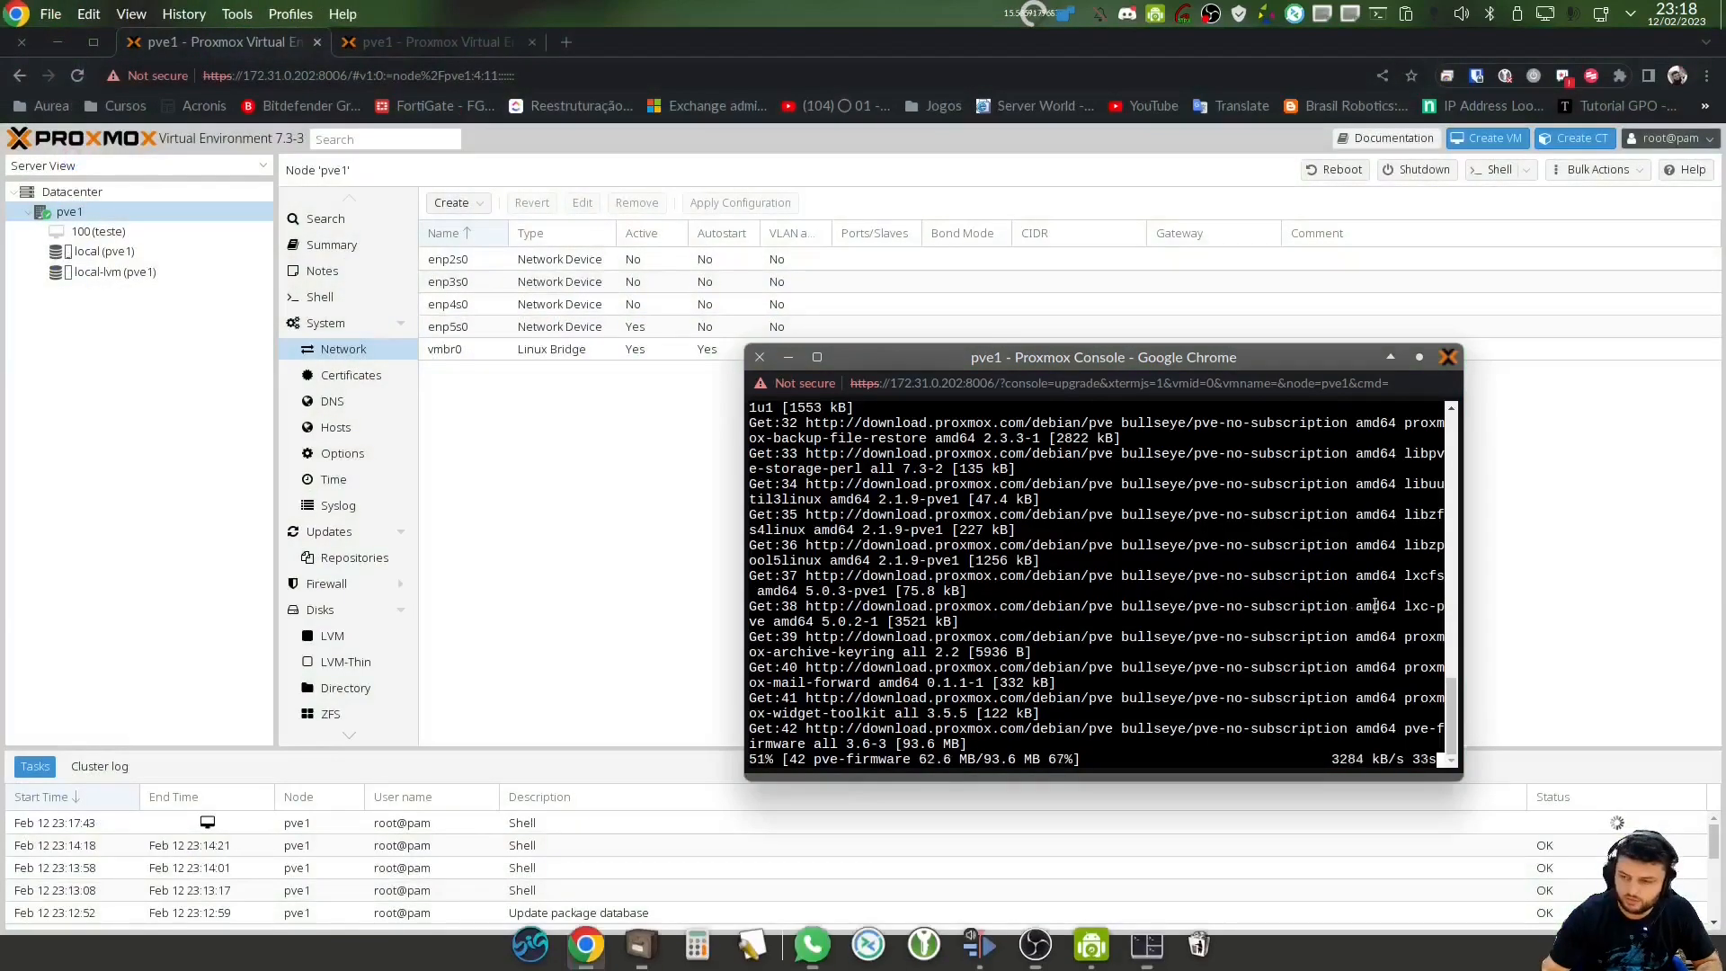